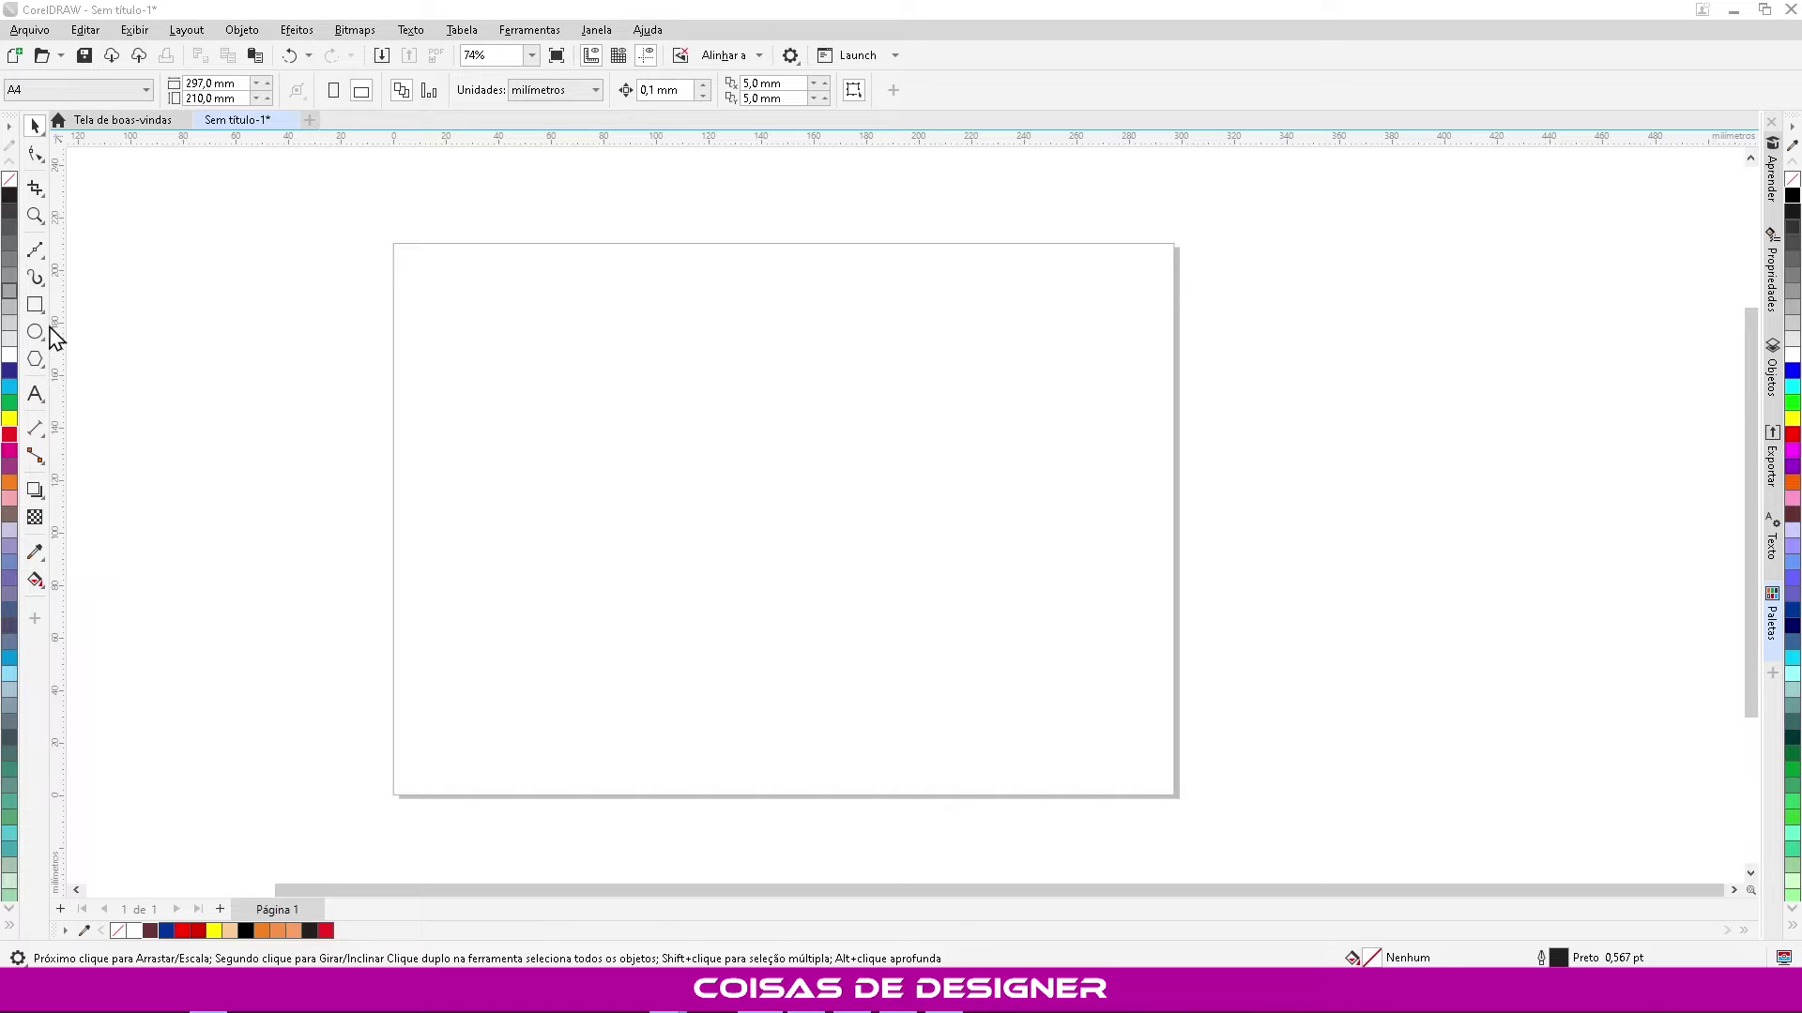
# Draw a square about 12 mm wide and move it near the page's lower-left corner
pyautogui.click(34, 310)
pyautogui.click(35, 306)
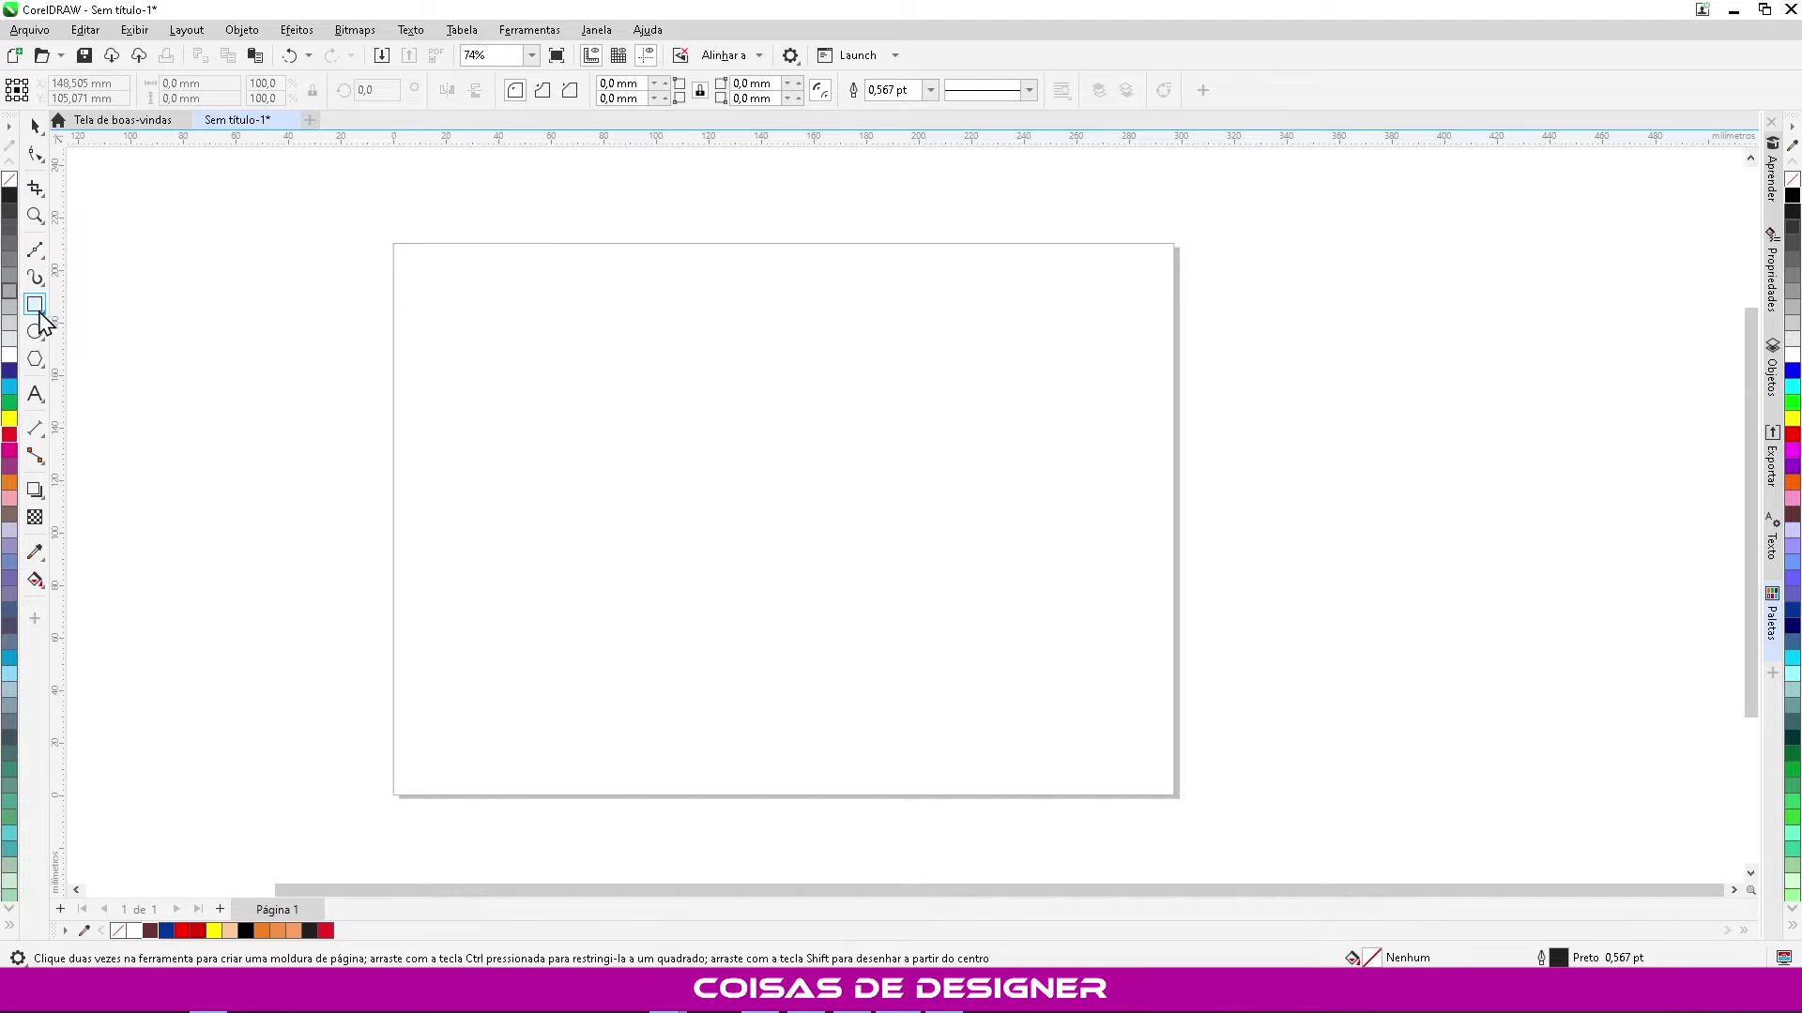
pyautogui.moveTo(492, 402); pyautogui.dragTo(495, 407)
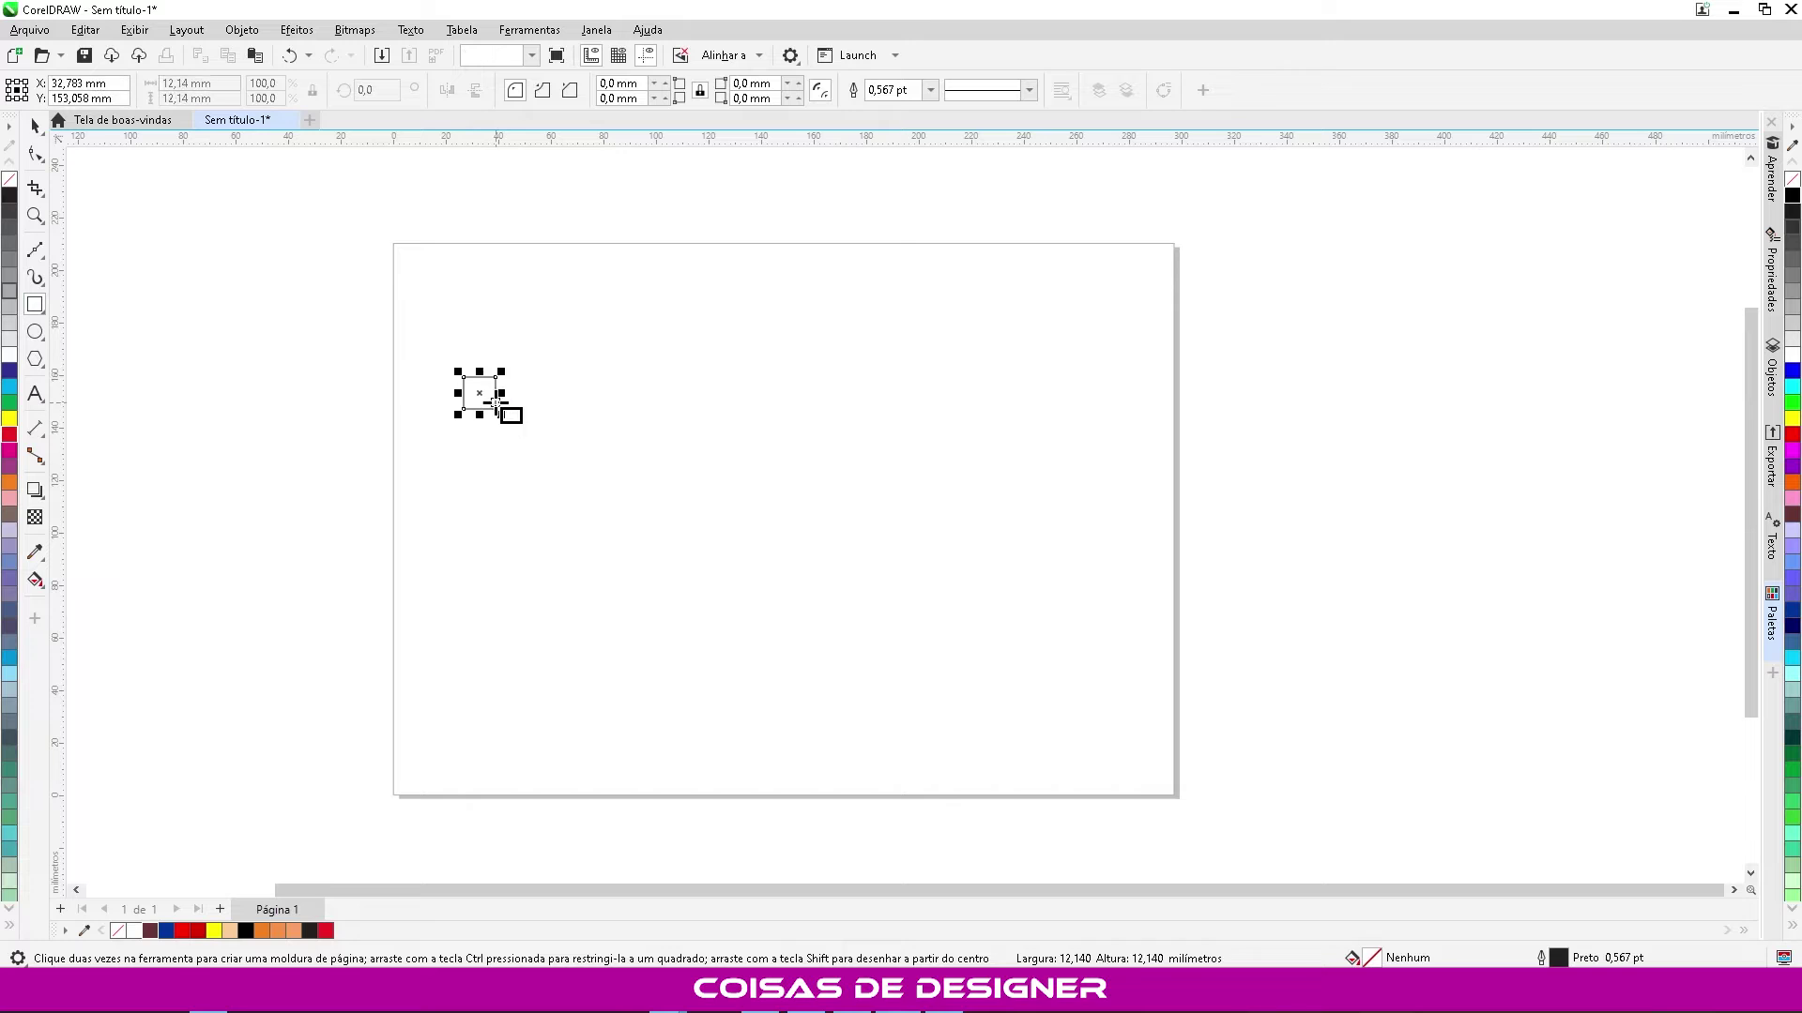
pyautogui.click(33, 128)
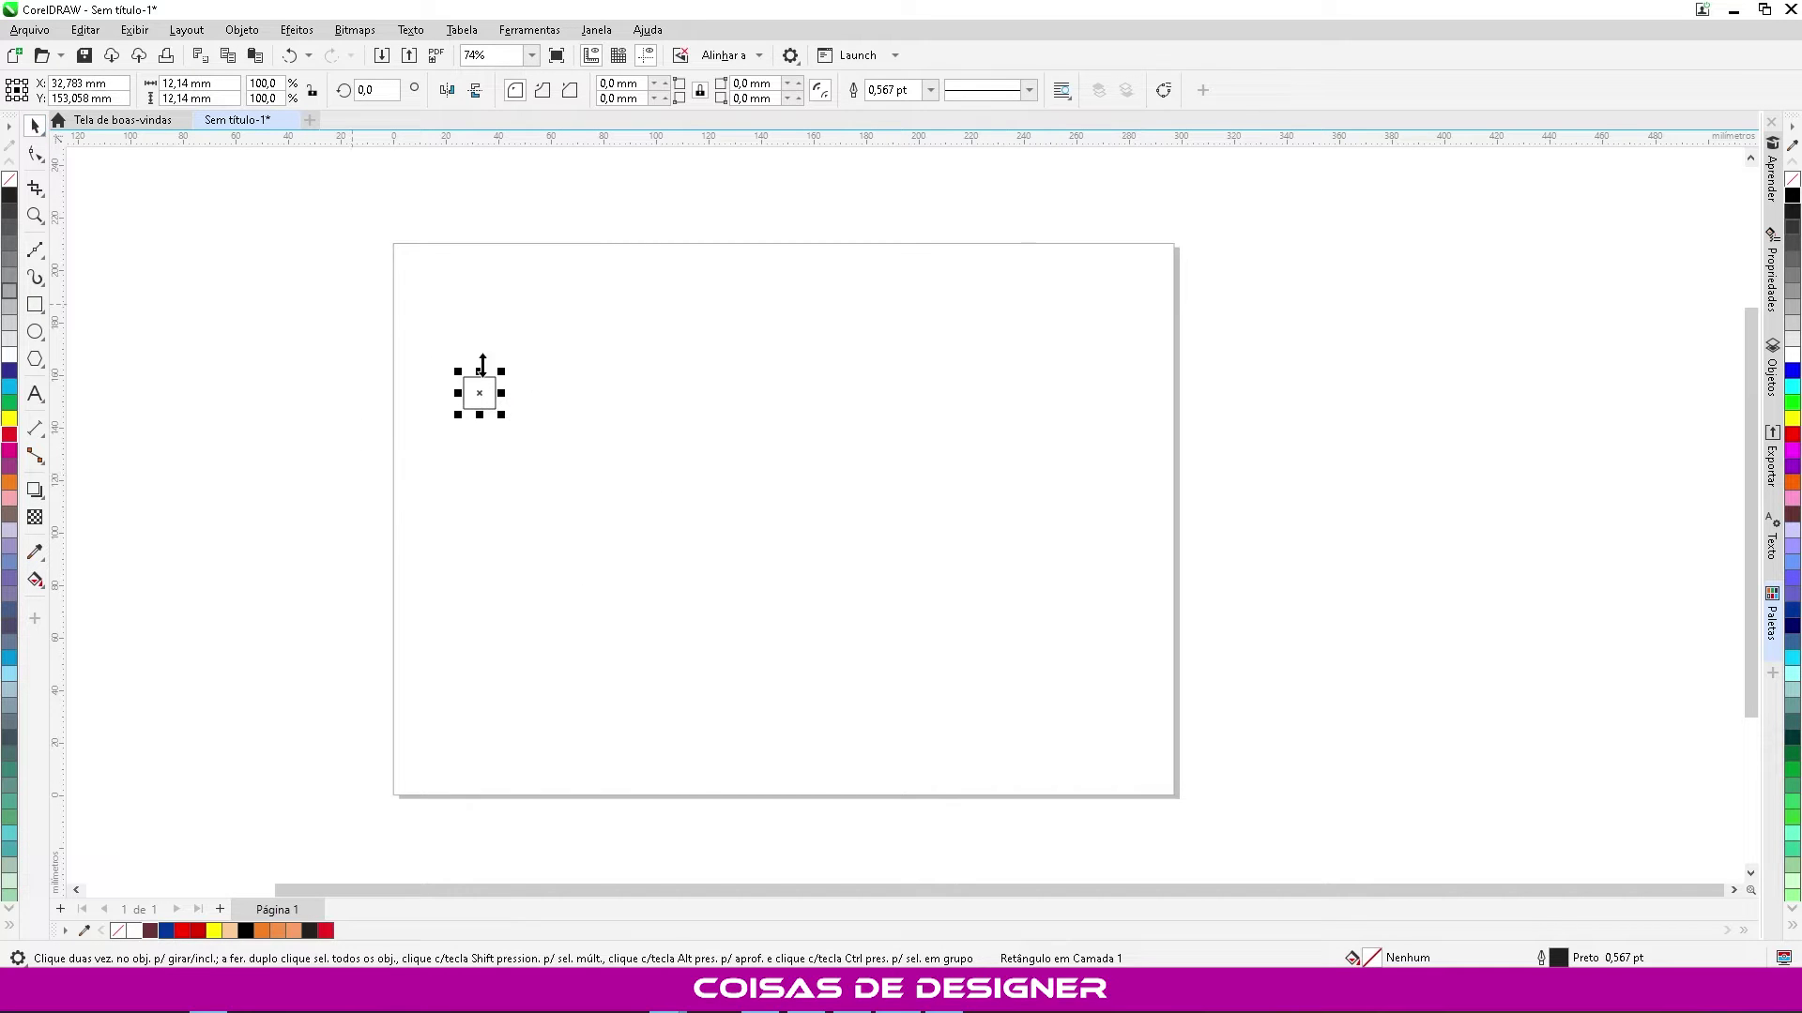
pyautogui.click(674, 497)
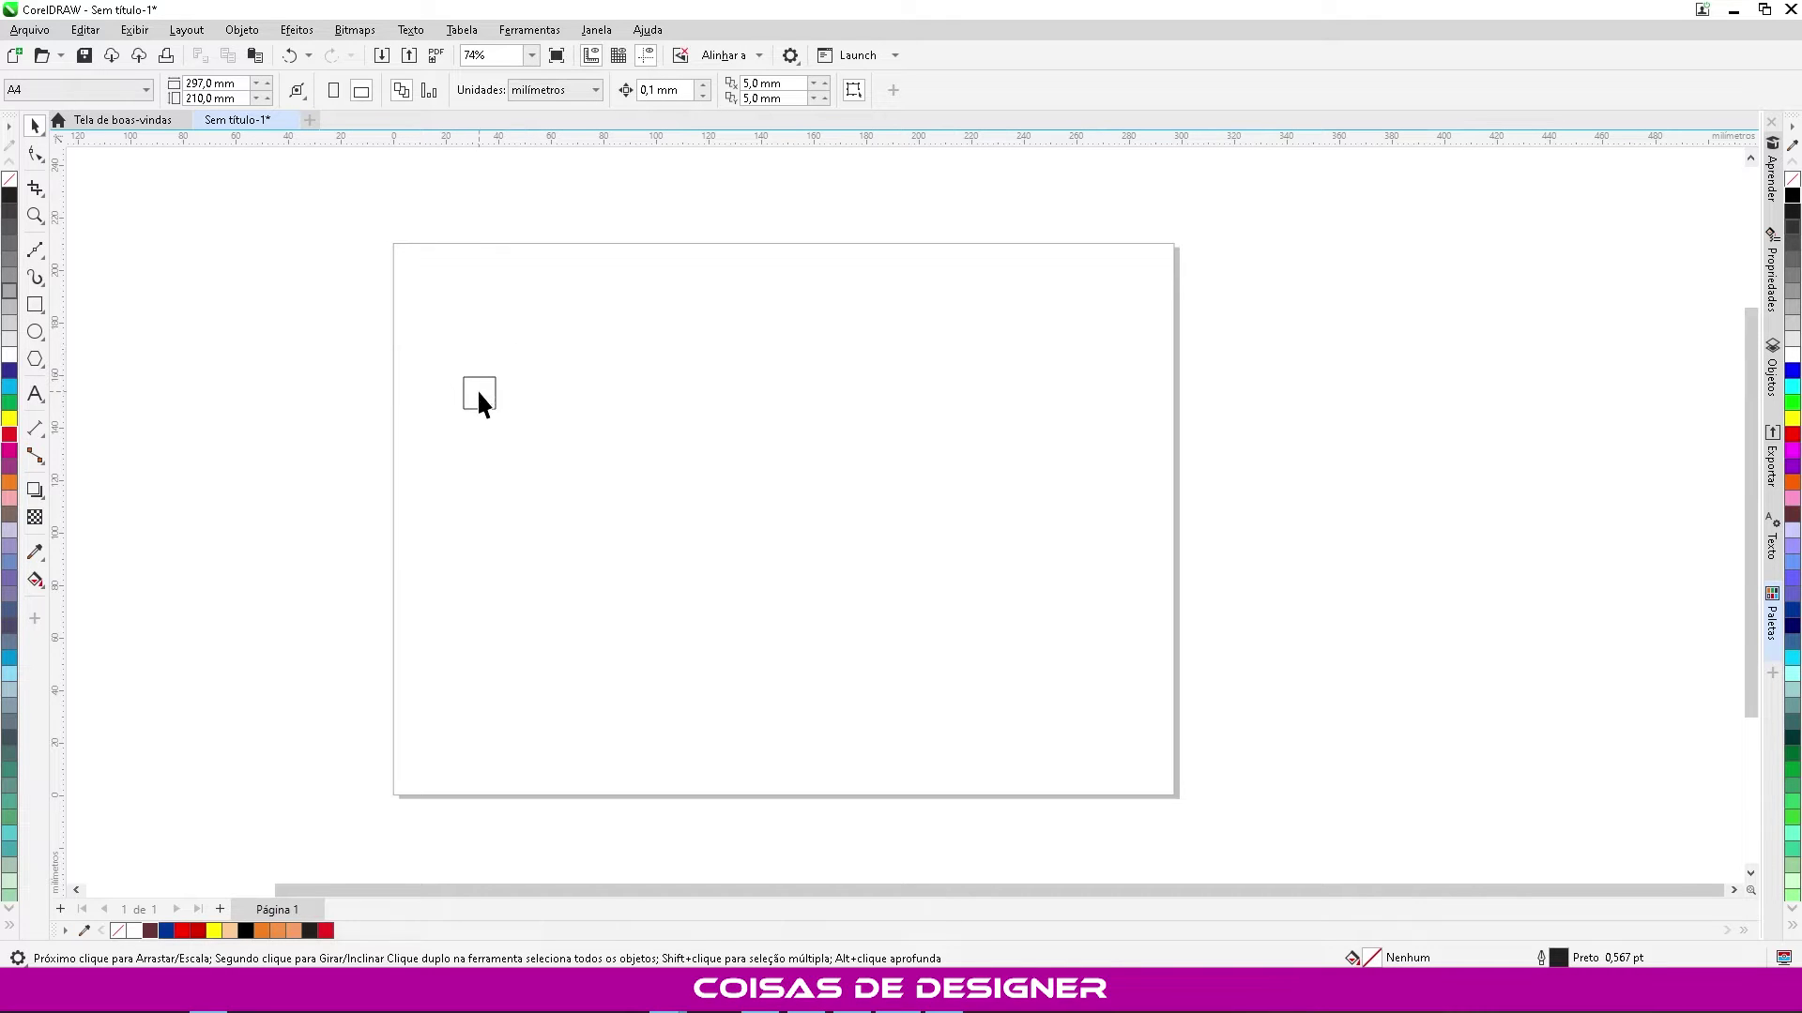
pyautogui.moveTo(480, 407); pyautogui.dragTo(487, 735)
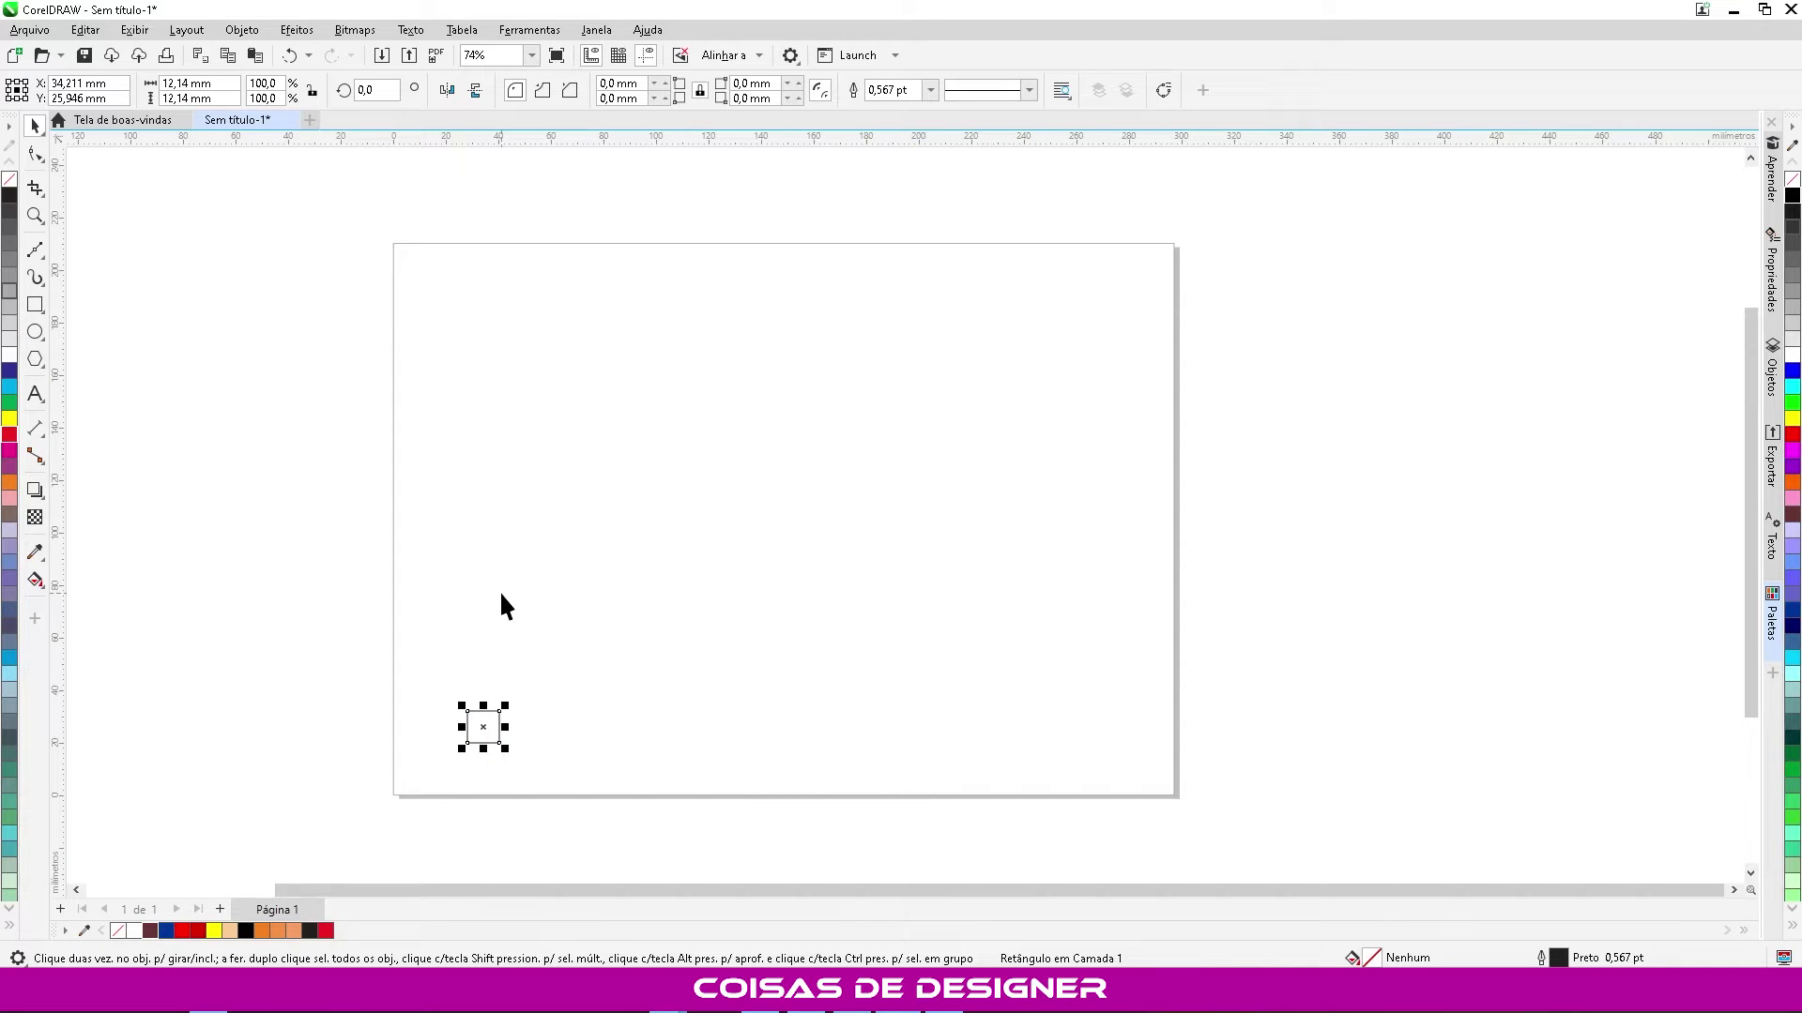
pyautogui.click(459, 722)
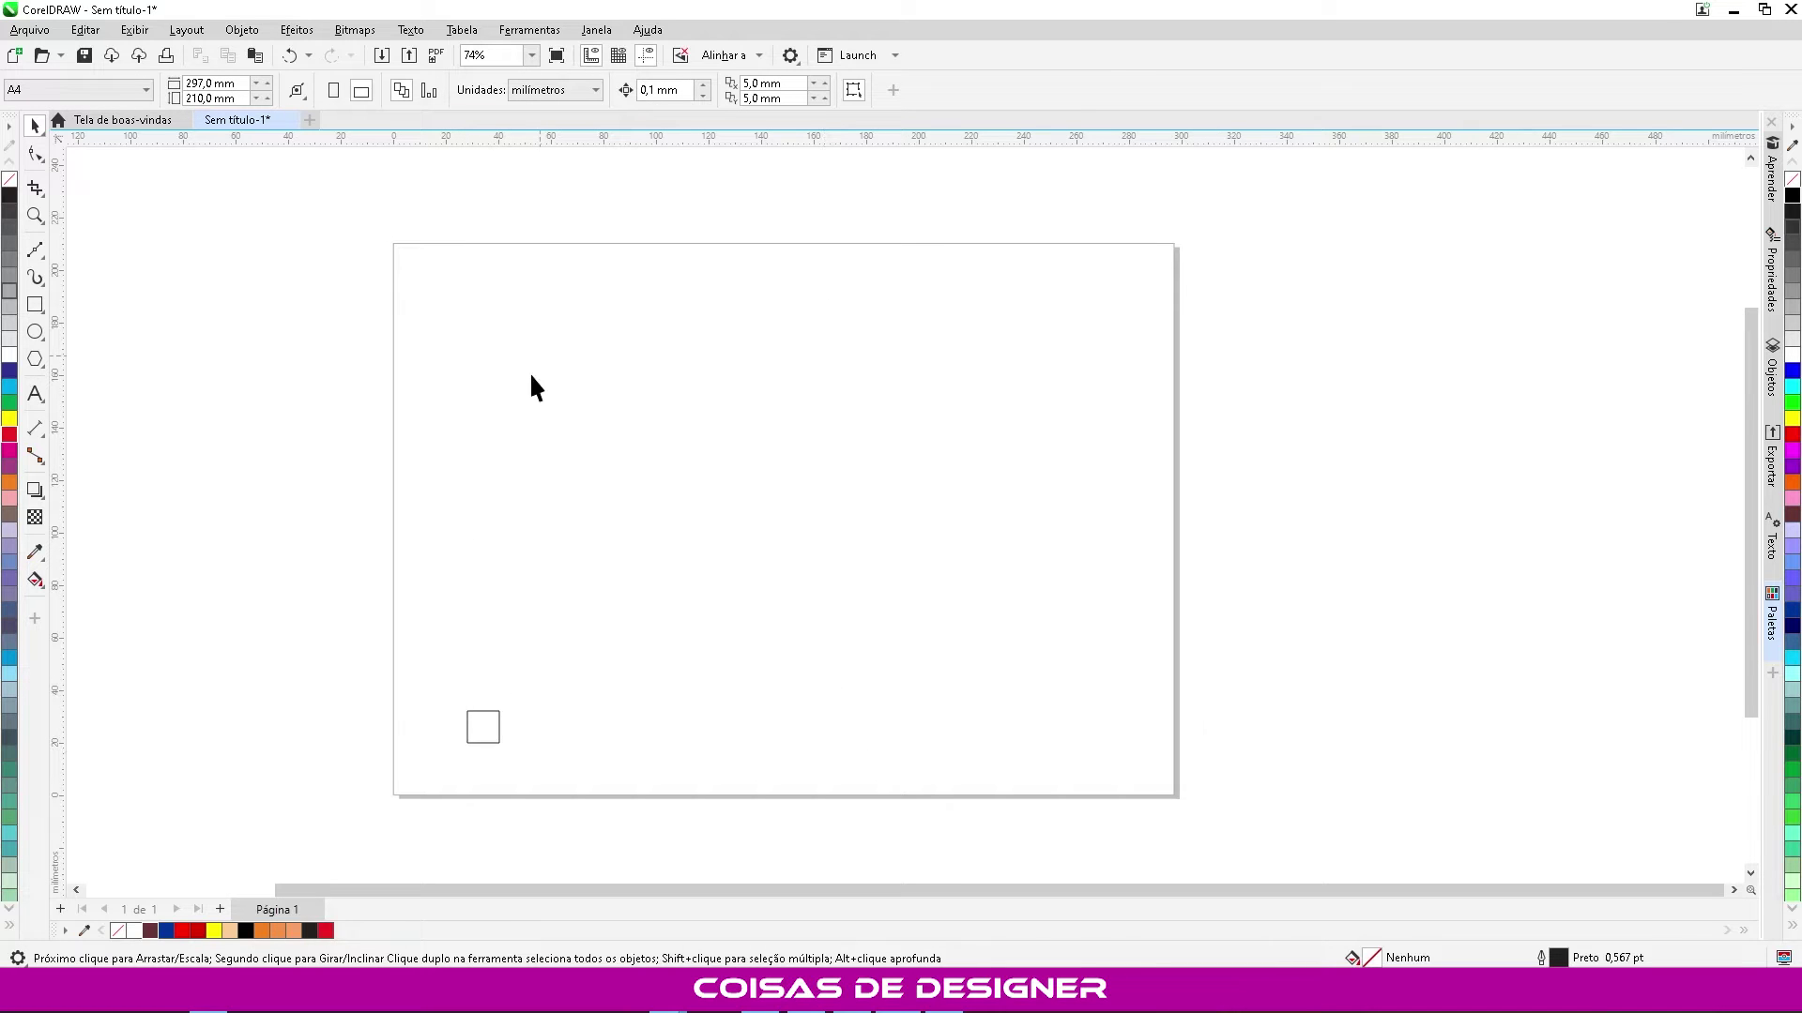
# Make a mirrored copy of the small square flush against its right edge, keeping the original
pyautogui.moveTo(480, 717); pyautogui.dragTo(571, 776)
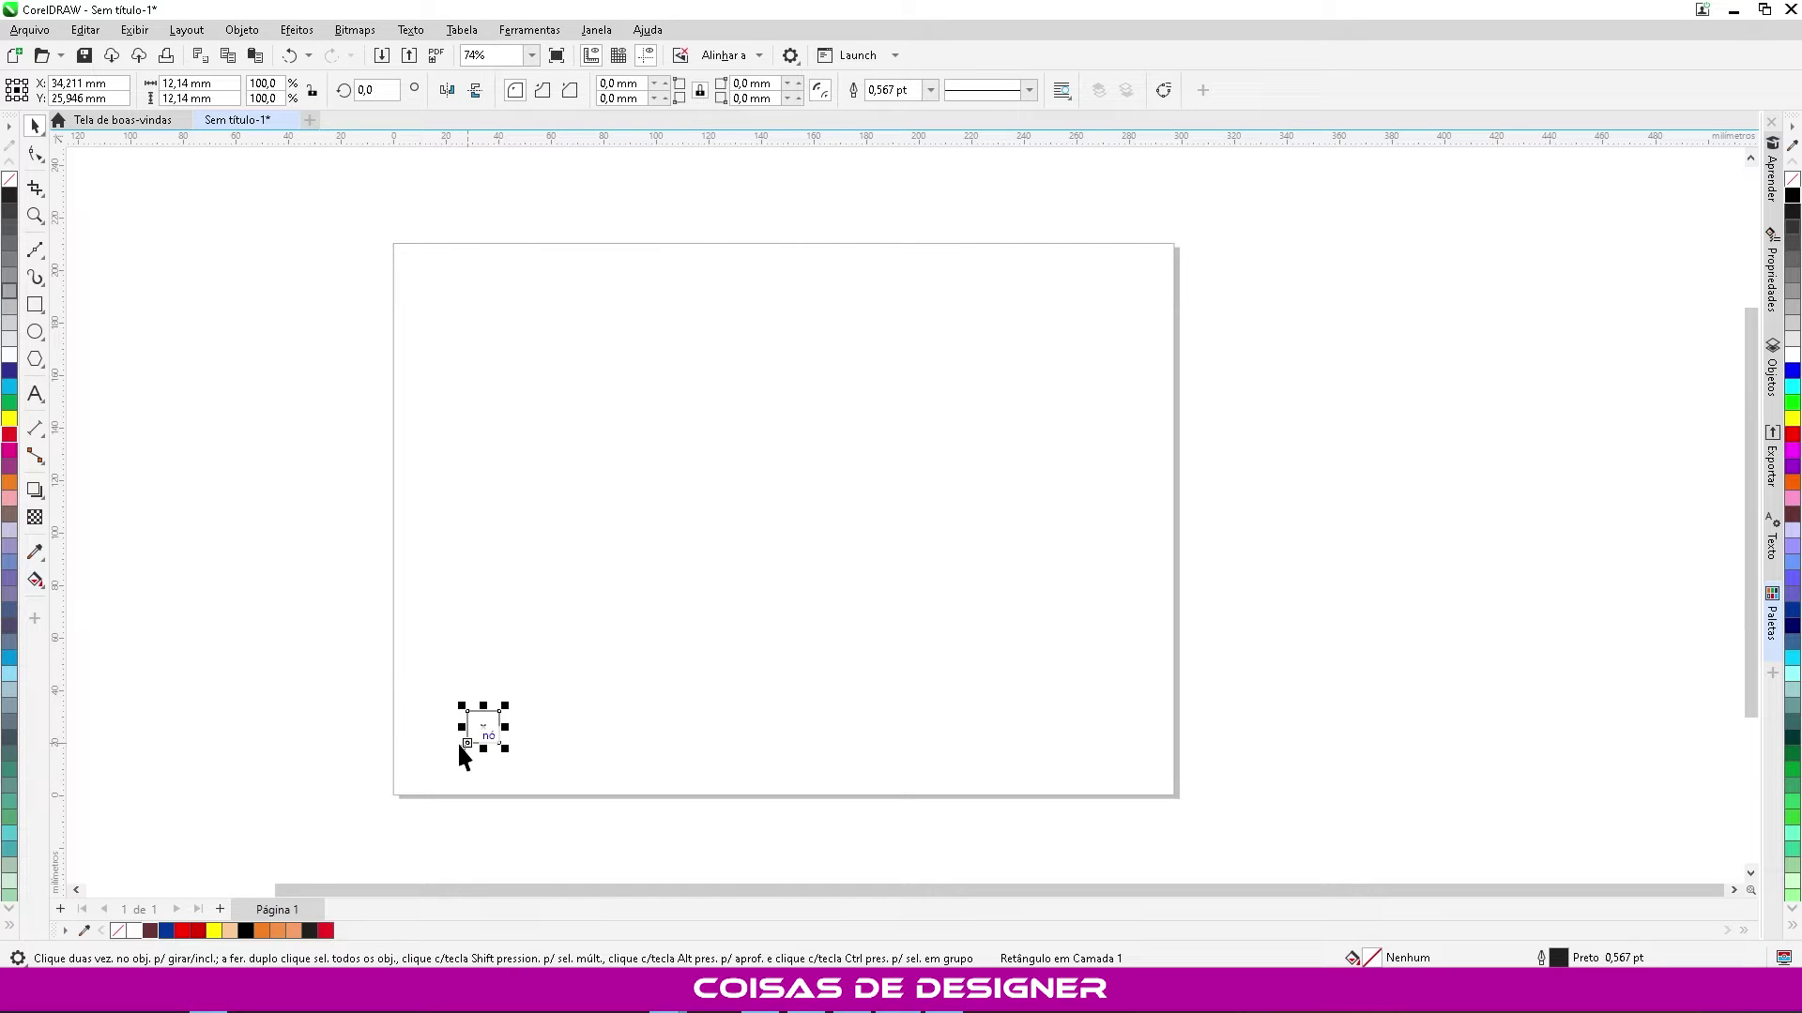
pyautogui.moveTo(462, 729); pyautogui.dragTo(533, 747)
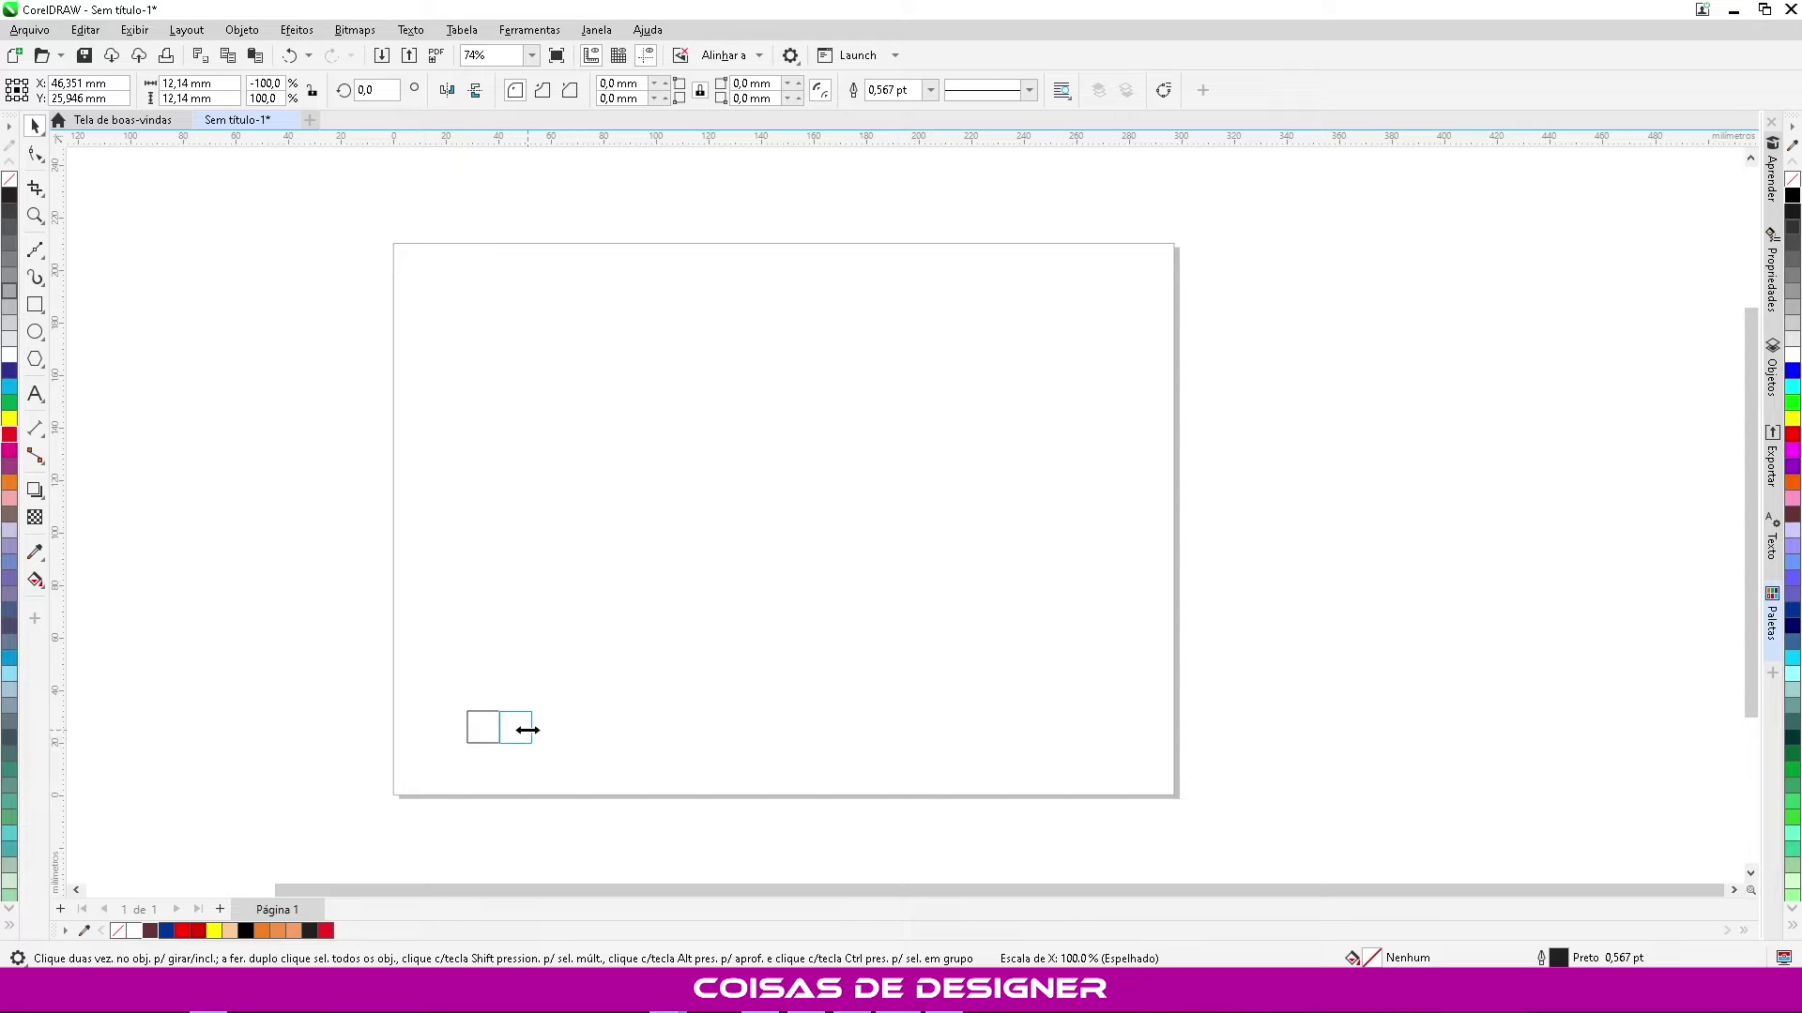
pyautogui.moveTo(527, 730)
pyautogui.mouseDown()
pyautogui.moveTo(499, 727)
pyautogui.moveTo(517, 727)
pyautogui.mouseUp()
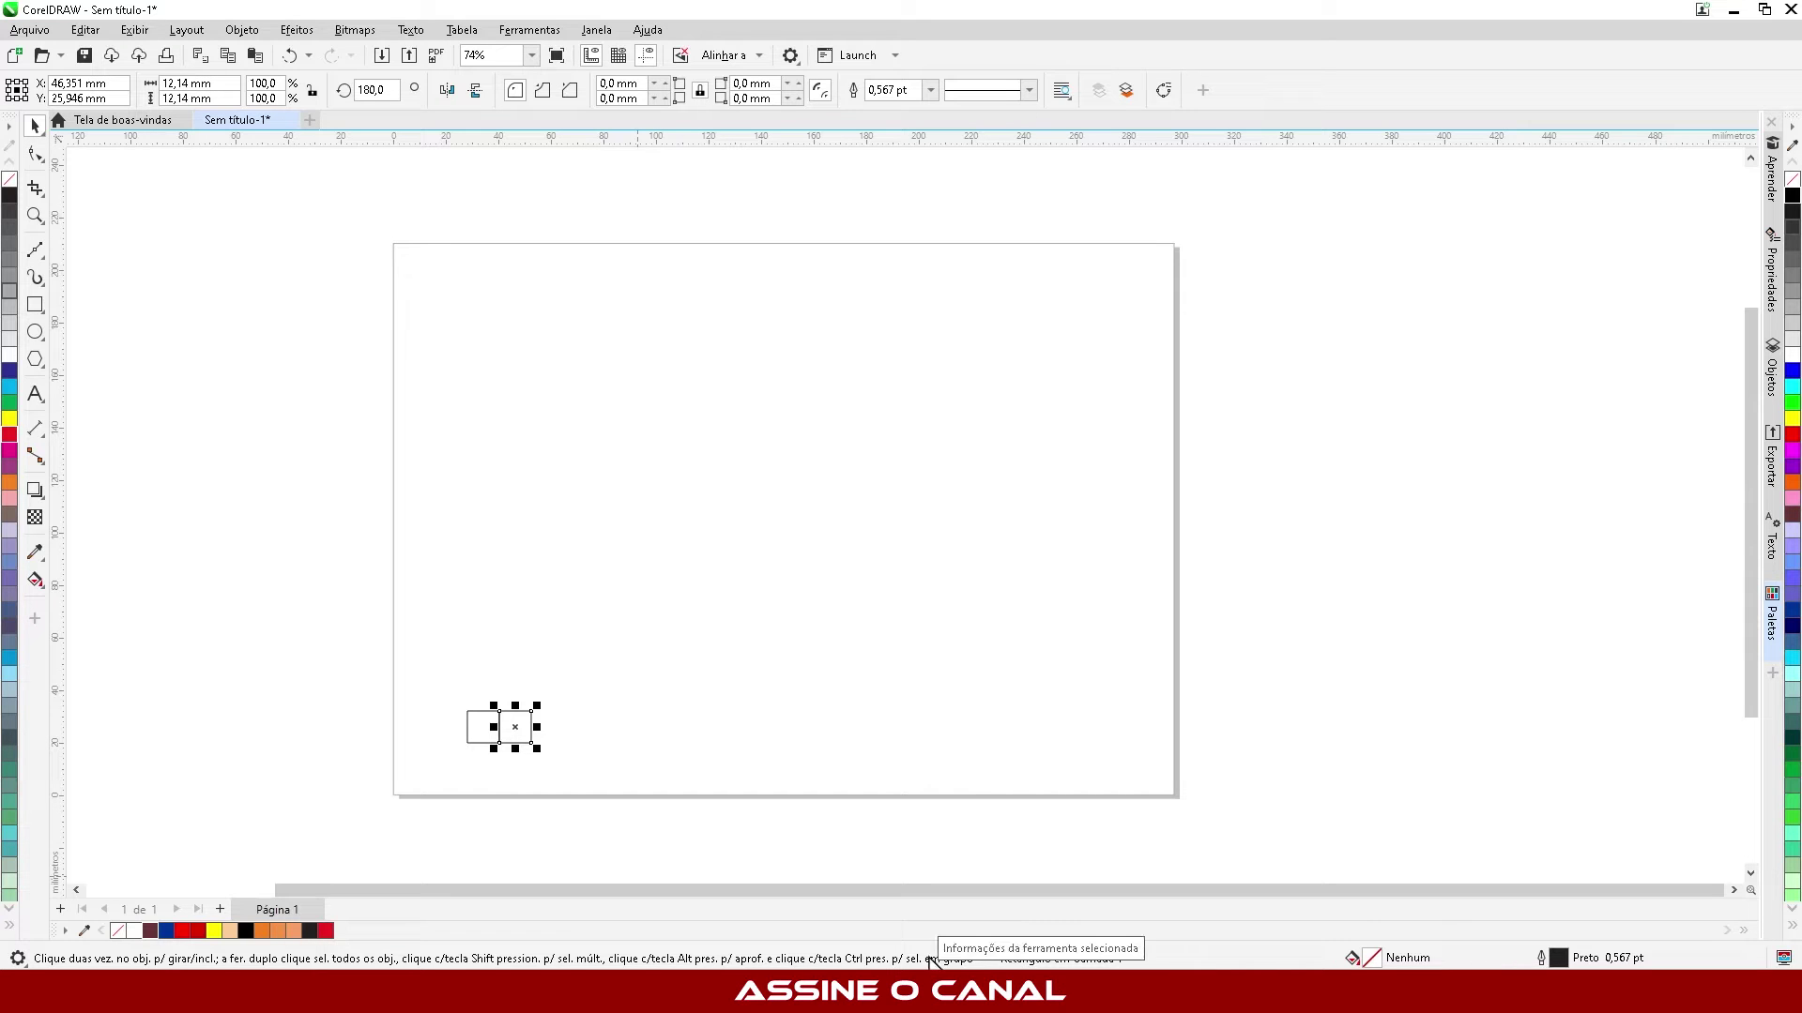
# Repeat the mirrored duplication until the horizontal row holds 20 small squares
pyautogui.hotkey('ctrl', 'r')
pyautogui.hotkey('ctrl', 'r')
pyautogui.hotkey('ctrl', 'r')
pyautogui.hotkey('ctrl', 'r')
pyautogui.hotkey('ctrl', 'r')
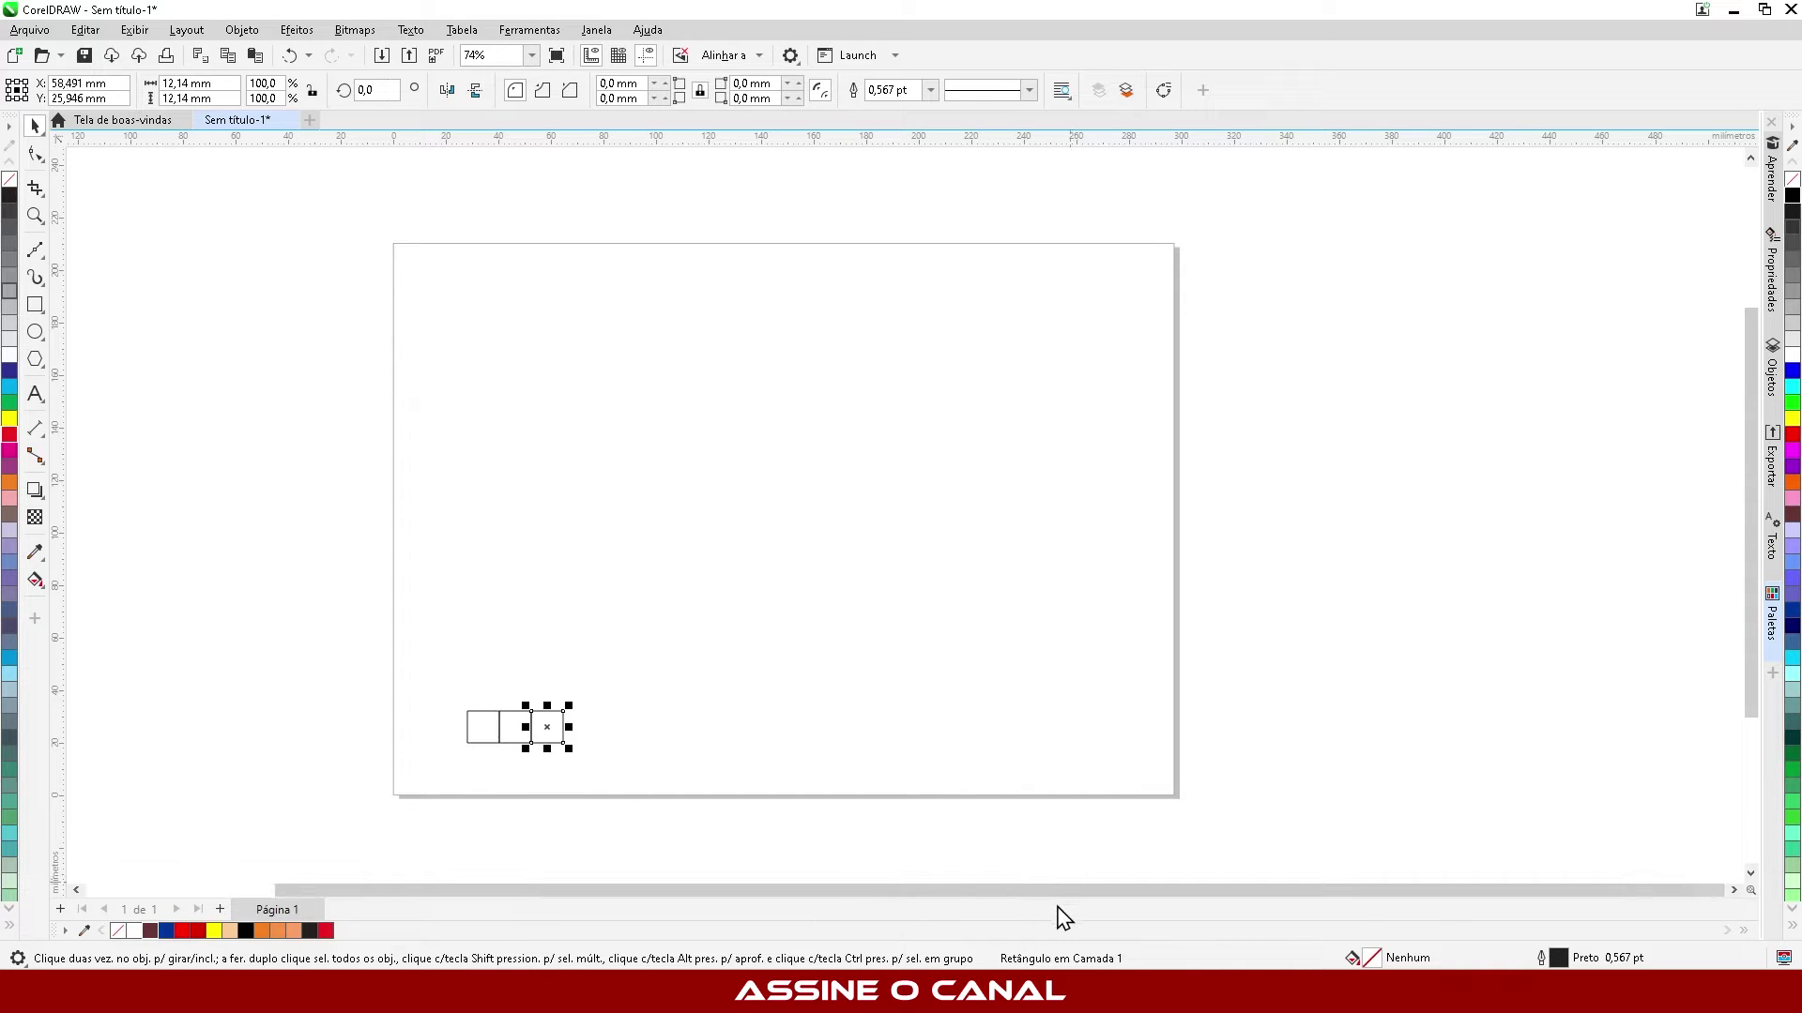
pyautogui.hotkey('ctrl', 'r')
pyautogui.hotkey('ctrl', 'r')
pyautogui.hotkey('ctrl', 'r')
pyautogui.hotkey('ctrl', 'r')
pyautogui.hotkey('ctrl', 'r')
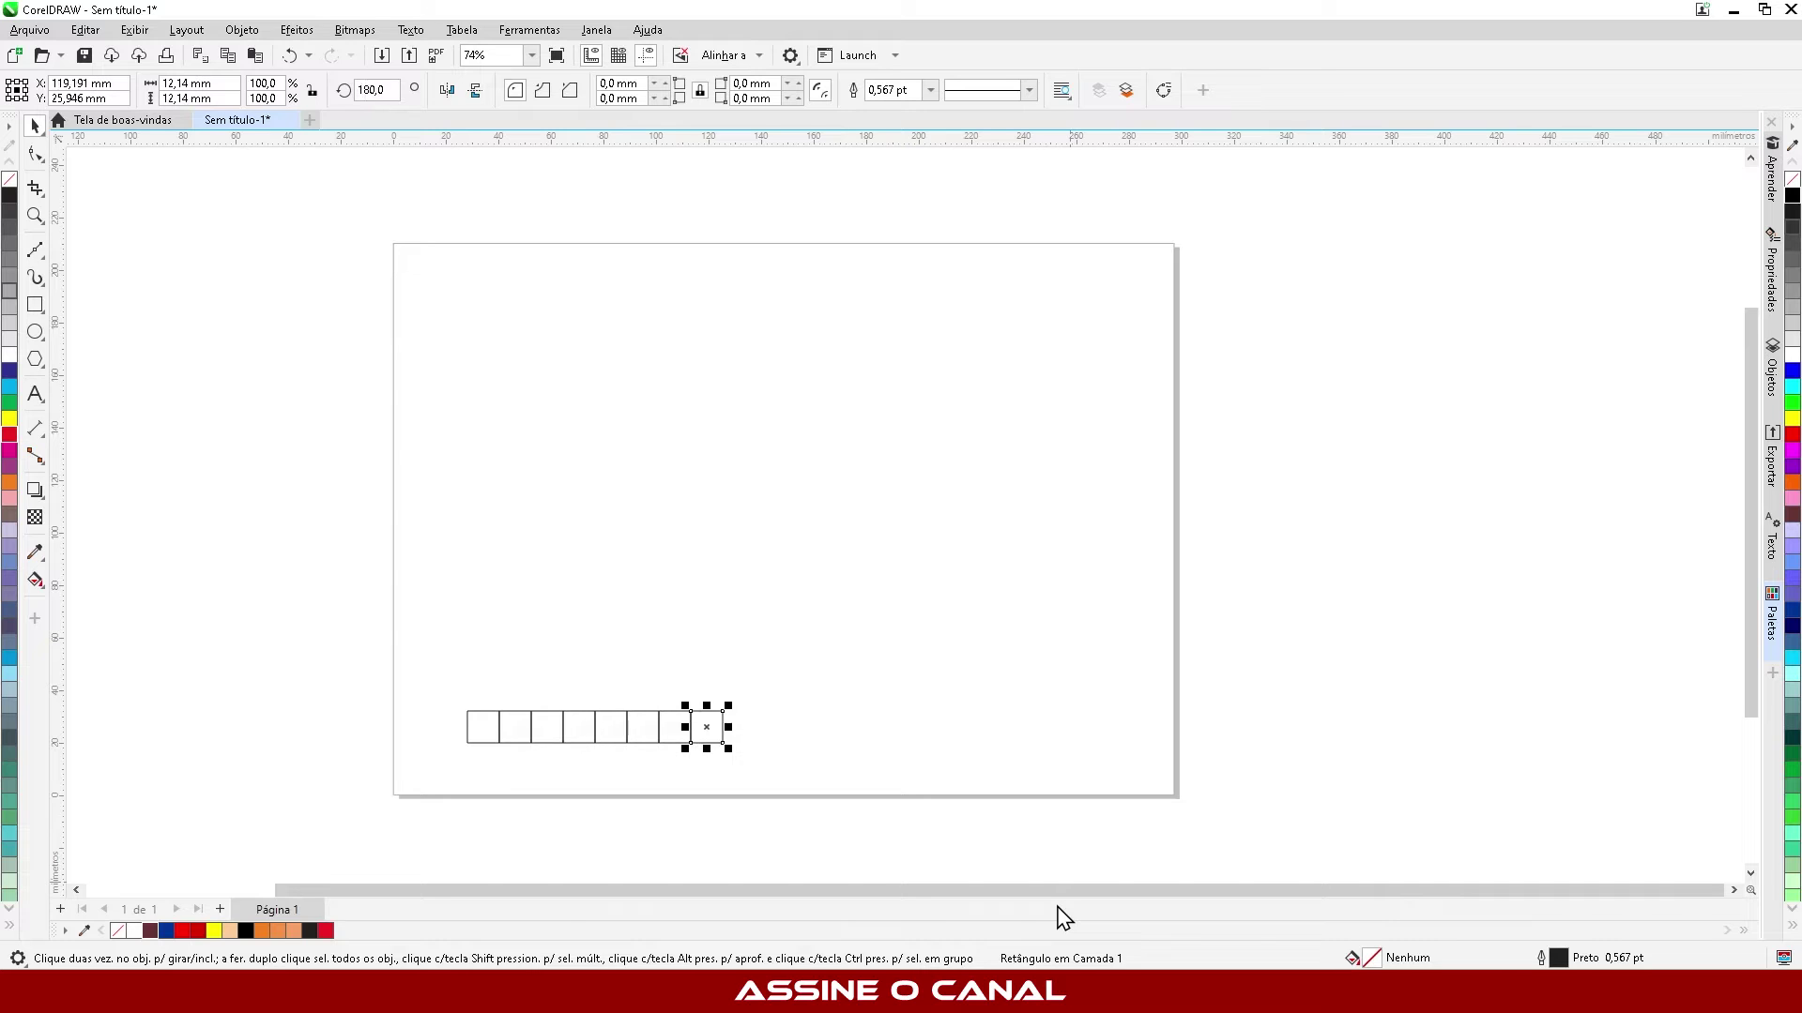
pyautogui.hotkey('ctrl', 'r')
pyautogui.hotkey('ctrl', 'r')
pyautogui.hotkey('ctrl', 'r')
pyautogui.hotkey('ctrl', 'r')
pyautogui.hotkey('ctrl', 'r')
pyautogui.hotkey('ctrl', 'r')
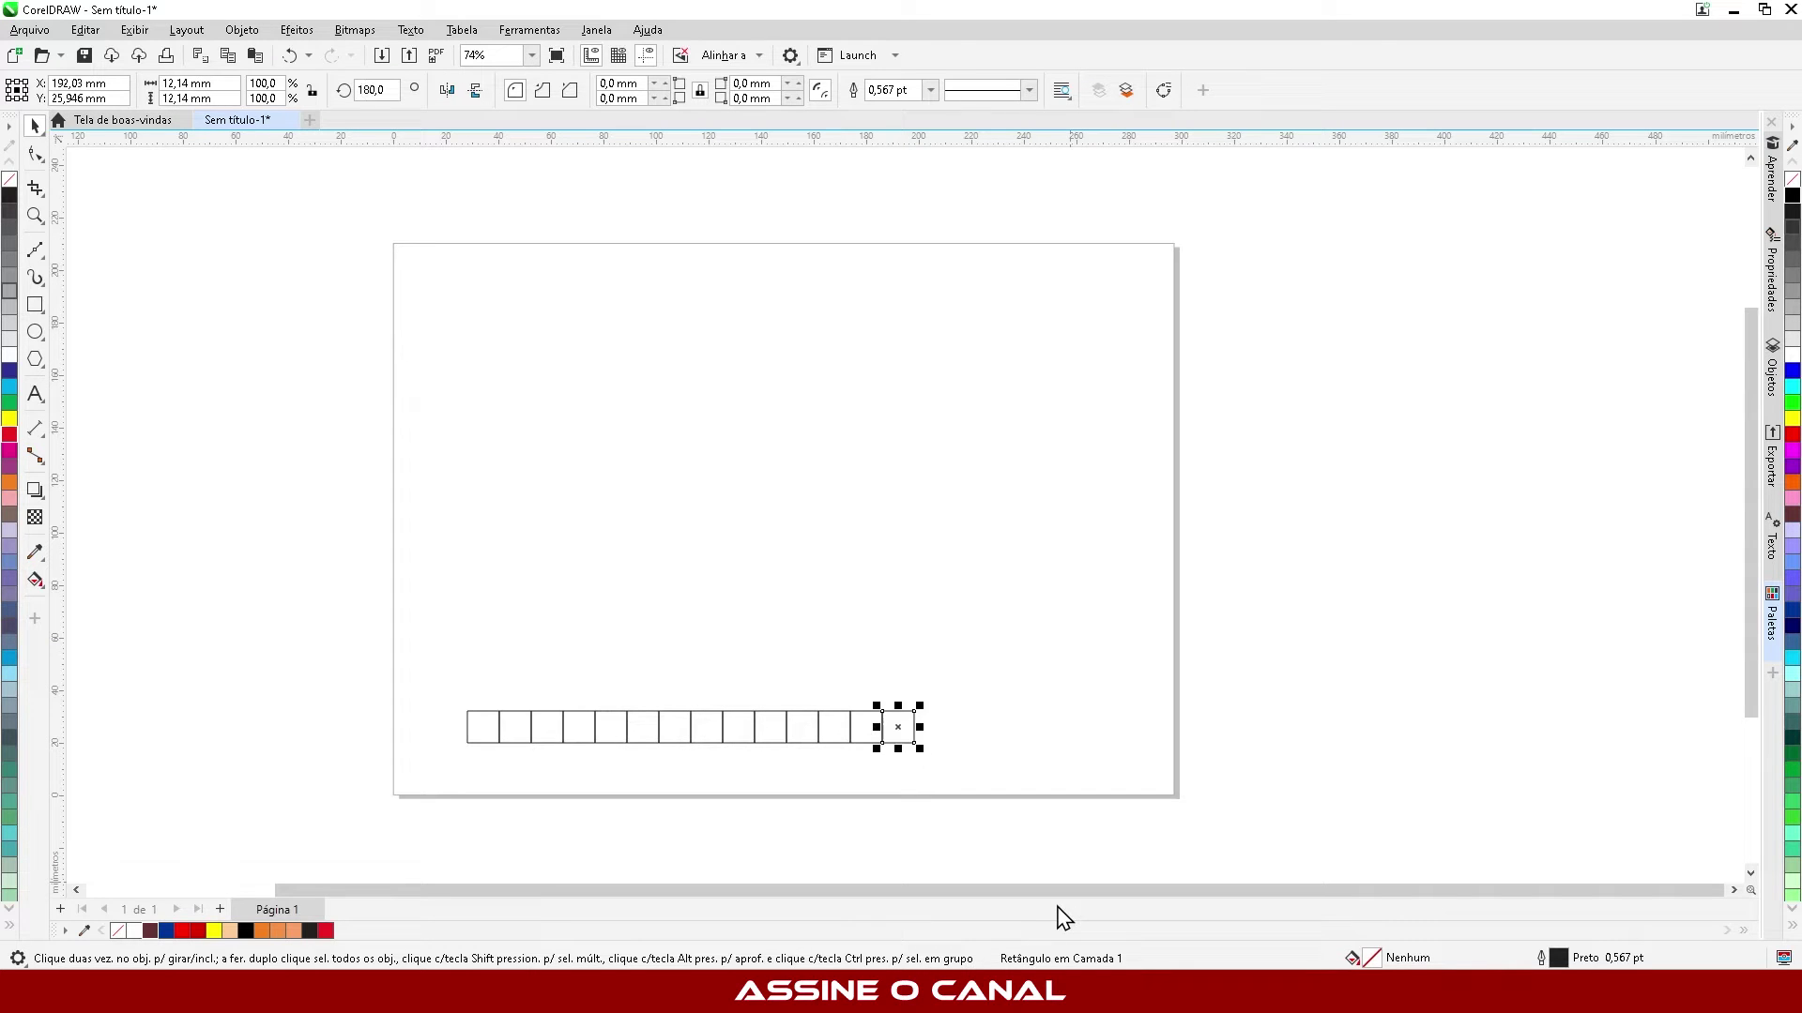
pyautogui.hotkey('ctrl', 'r')
pyautogui.hotkey('ctrl', 'r')
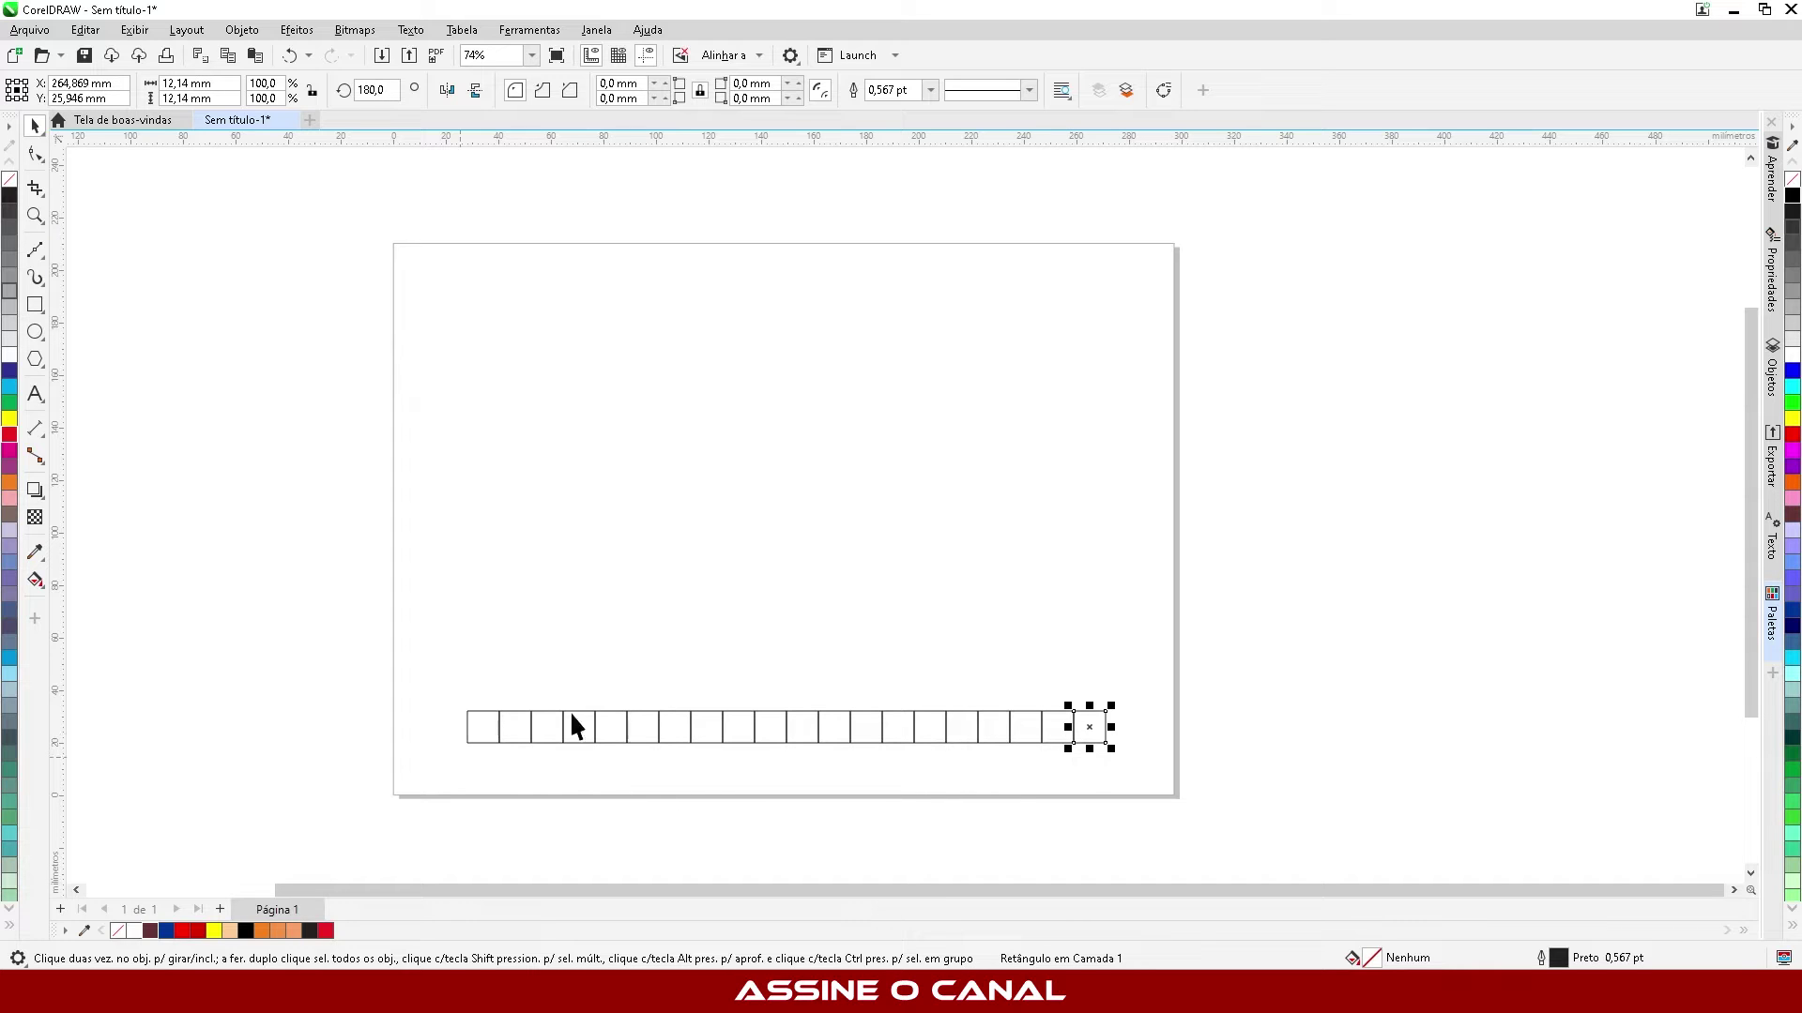
# Draw a circle about 41 mm in diameter outside the page, to its left
pyautogui.click(35, 331)
pyautogui.moveTo(167, 336); pyautogui.dragTo(273, 445)
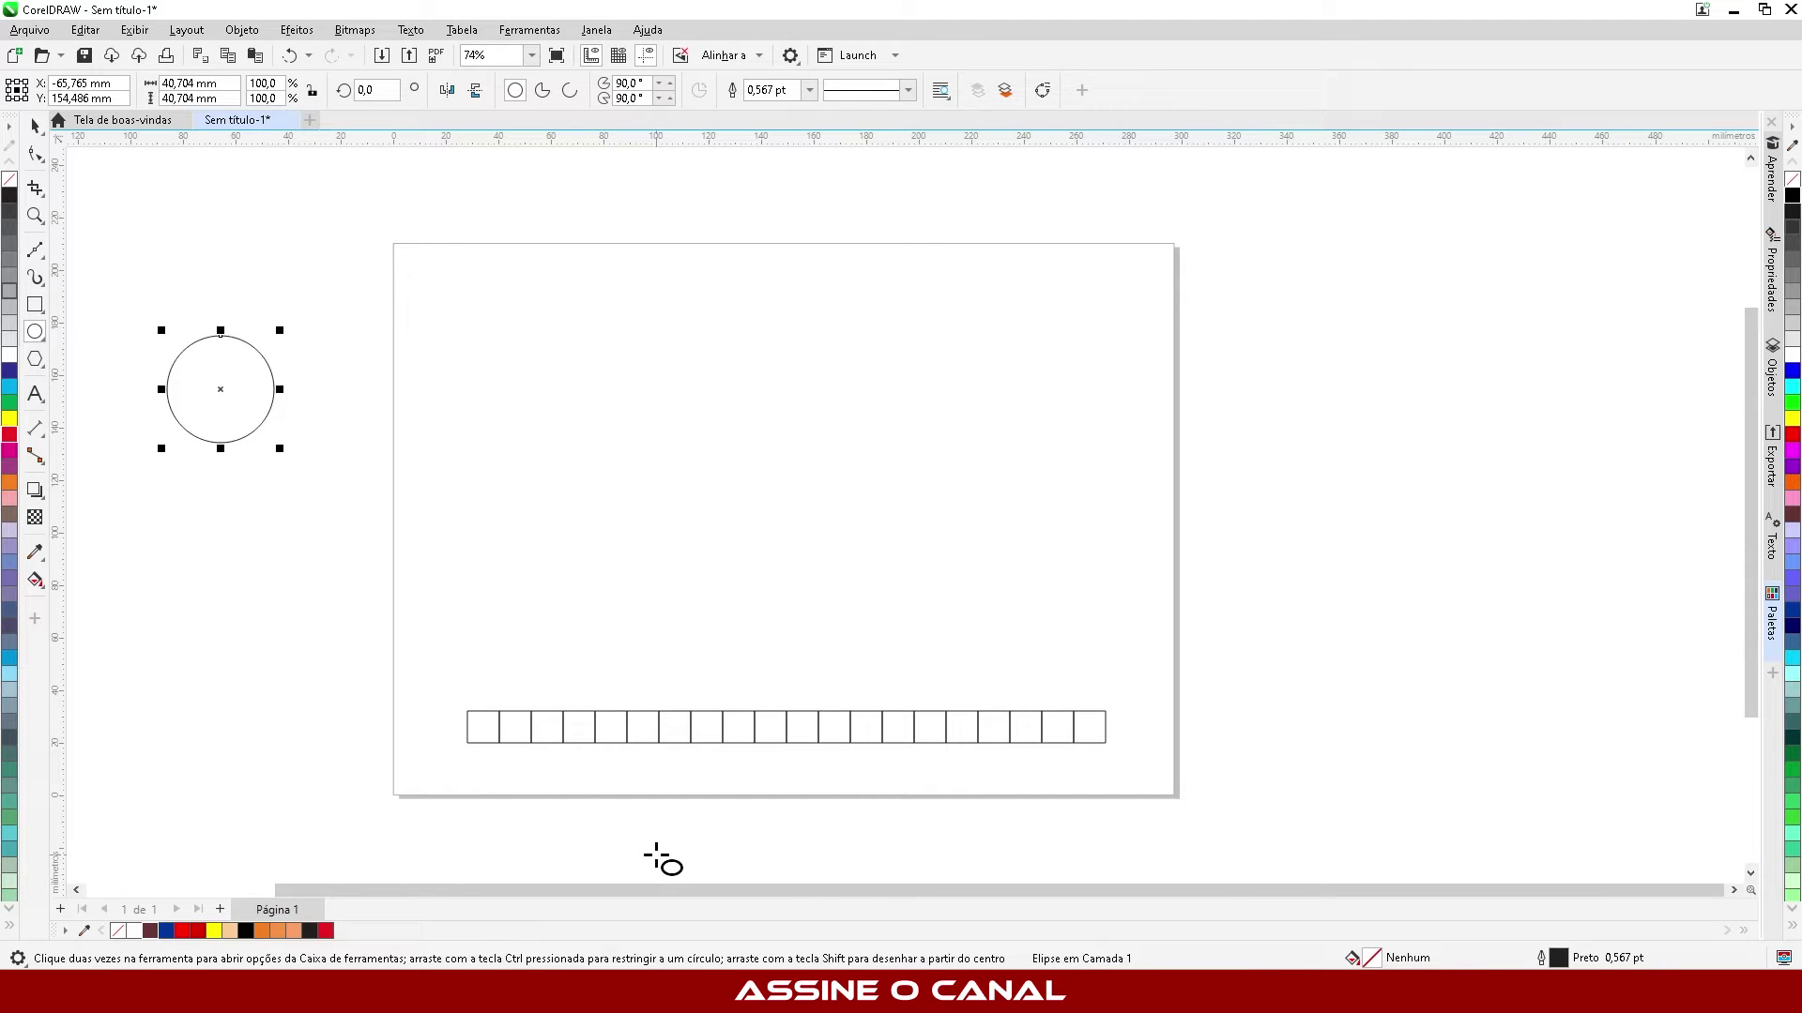
pyautogui.click(35, 123)
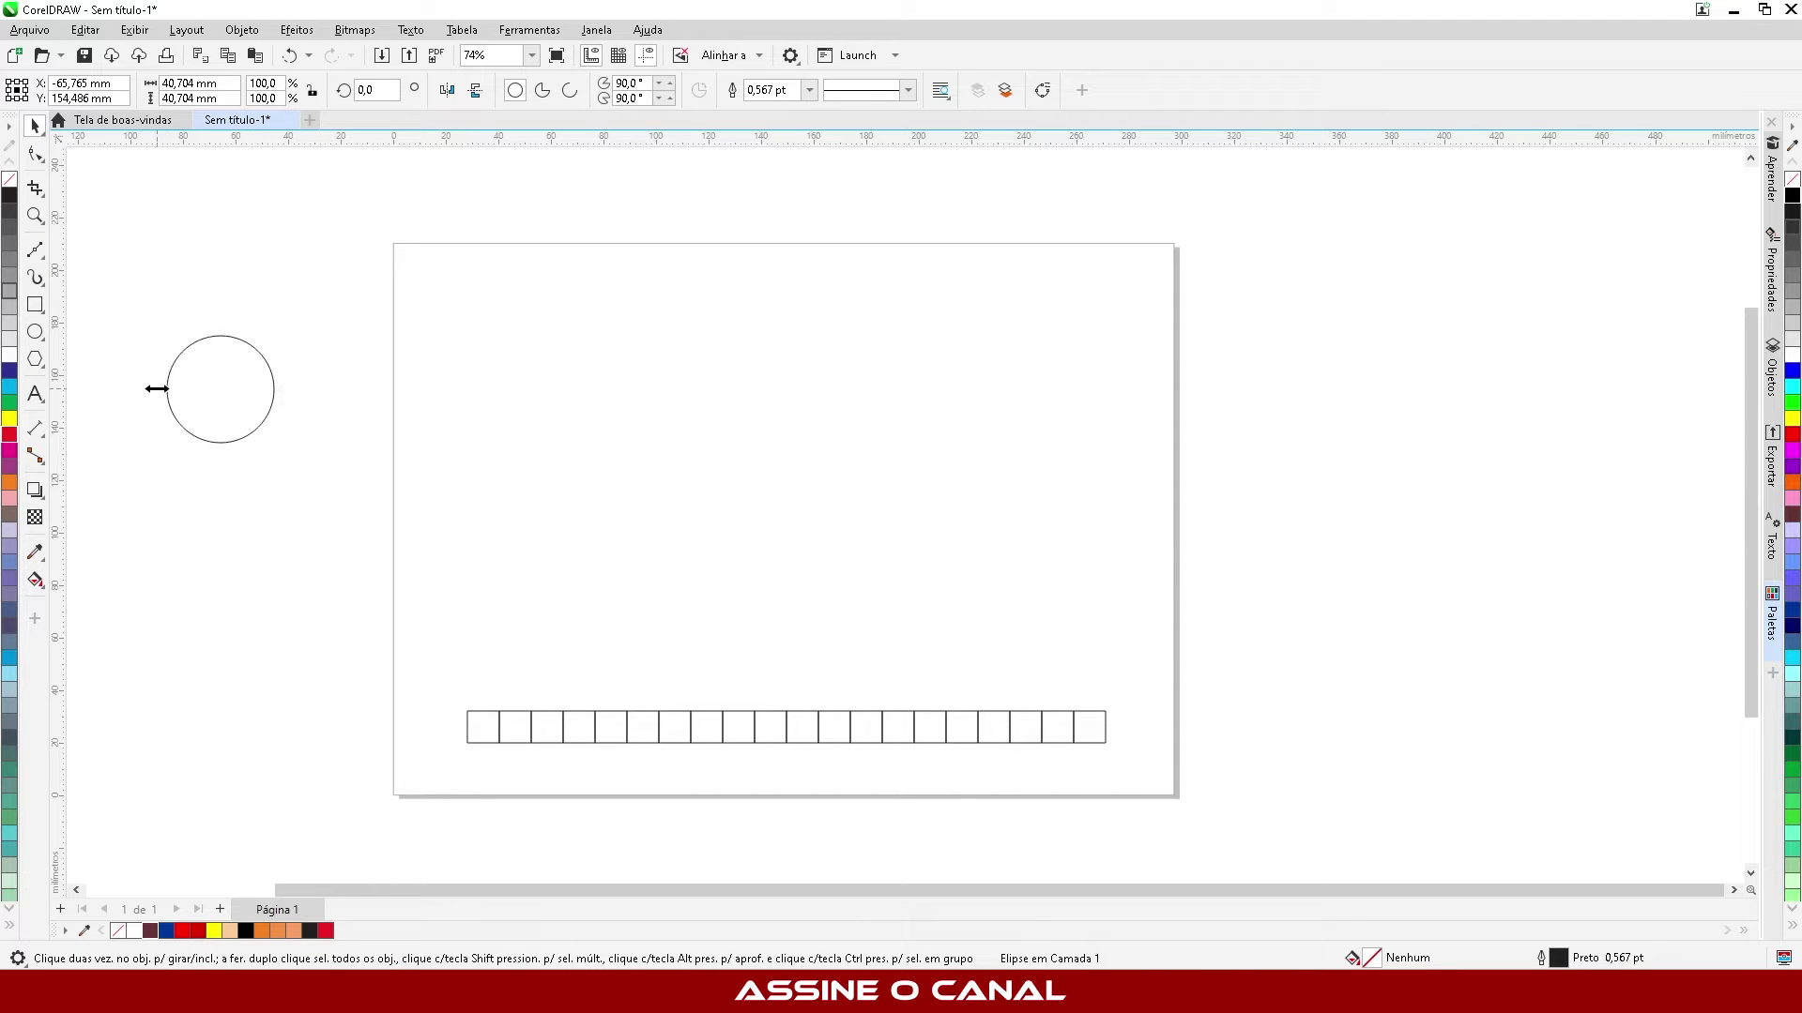
# Repeat mirrored copies of the circle to the right to form a row, and delete all the circles
pyautogui.moveTo(156, 389); pyautogui.dragTo(381, 388)
pyautogui.hotkey('ctrl', 'r')
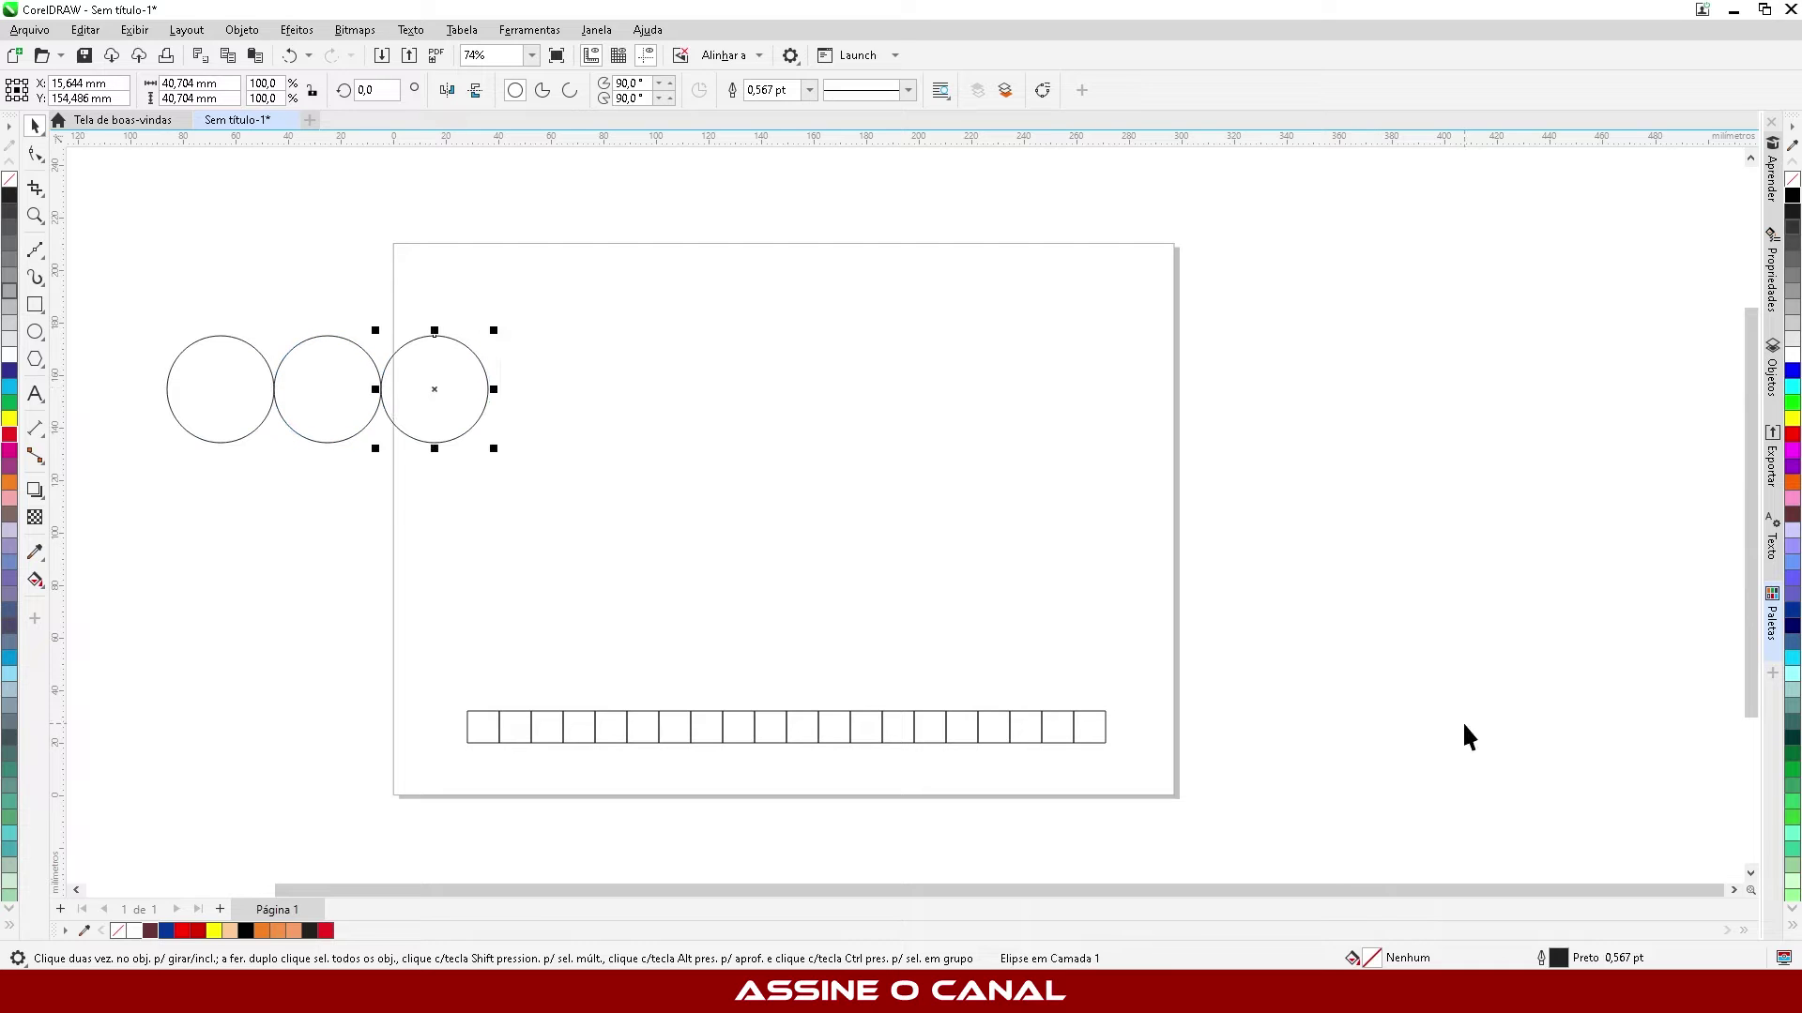
pyautogui.hotkey('ctrl', 'r')
pyautogui.hotkey('ctrl', 'r')
pyautogui.hotkey('ctrl', 'r')
pyautogui.hotkey('ctrl', 'r')
pyautogui.hotkey('ctrl', 'r')
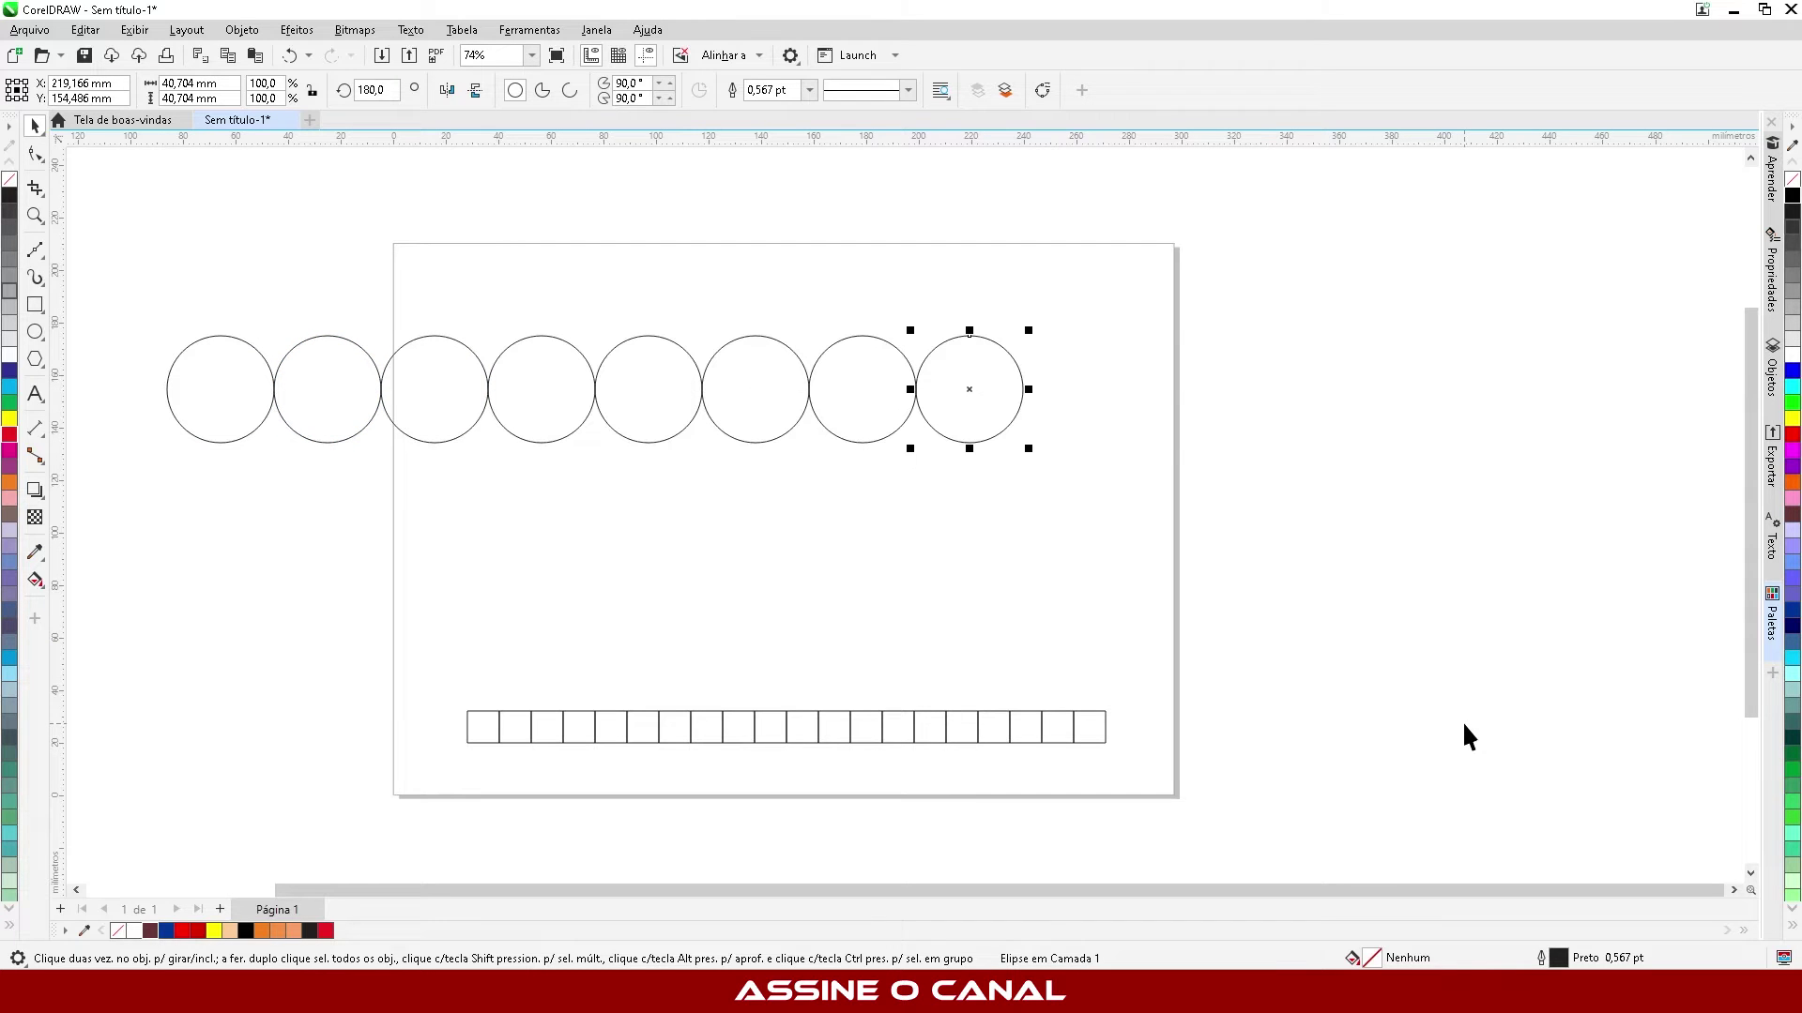
pyautogui.hotkey('ctrl', 'r')
pyautogui.hotkey('ctrl', 'r')
pyautogui.moveTo(272, 454); pyautogui.dragTo(110, 527)
pyautogui.press('Delete')
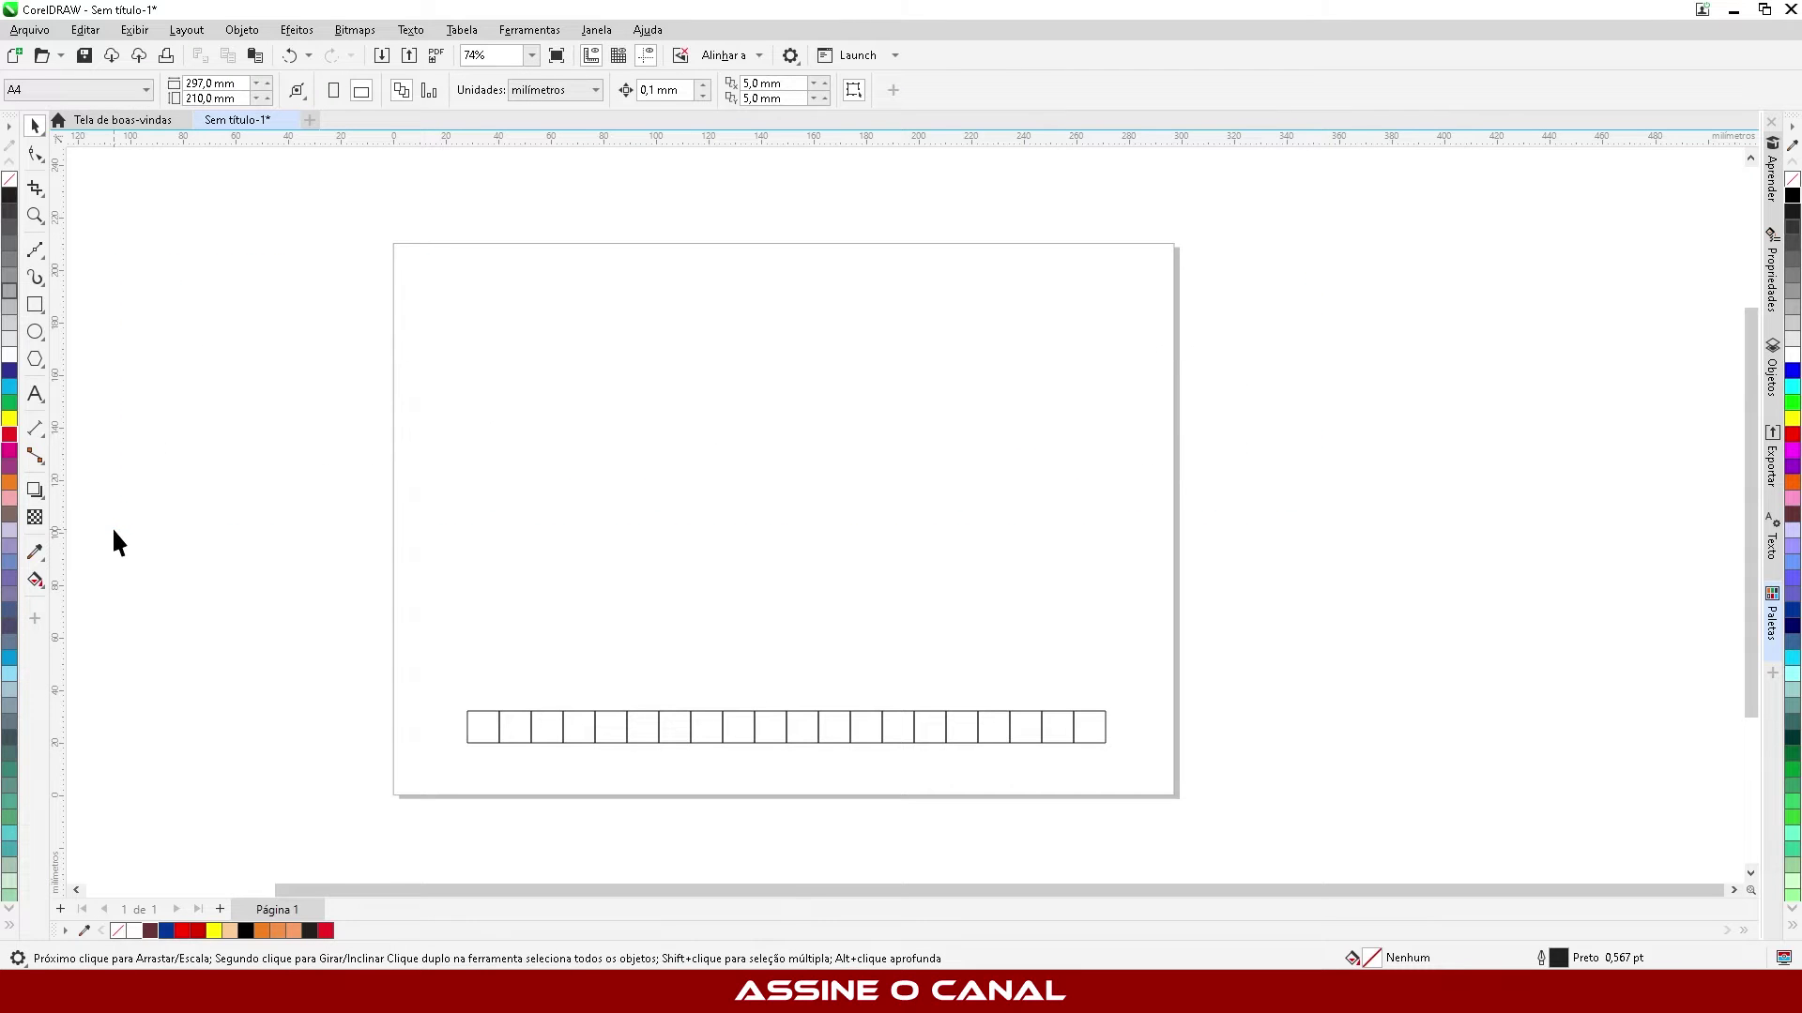
# Draw a square about 43 mm wide left of the page and mirror a copy flush against its right edge
pyautogui.click(35, 304)
pyautogui.moveTo(228, 336); pyautogui.dragTo(321, 450)
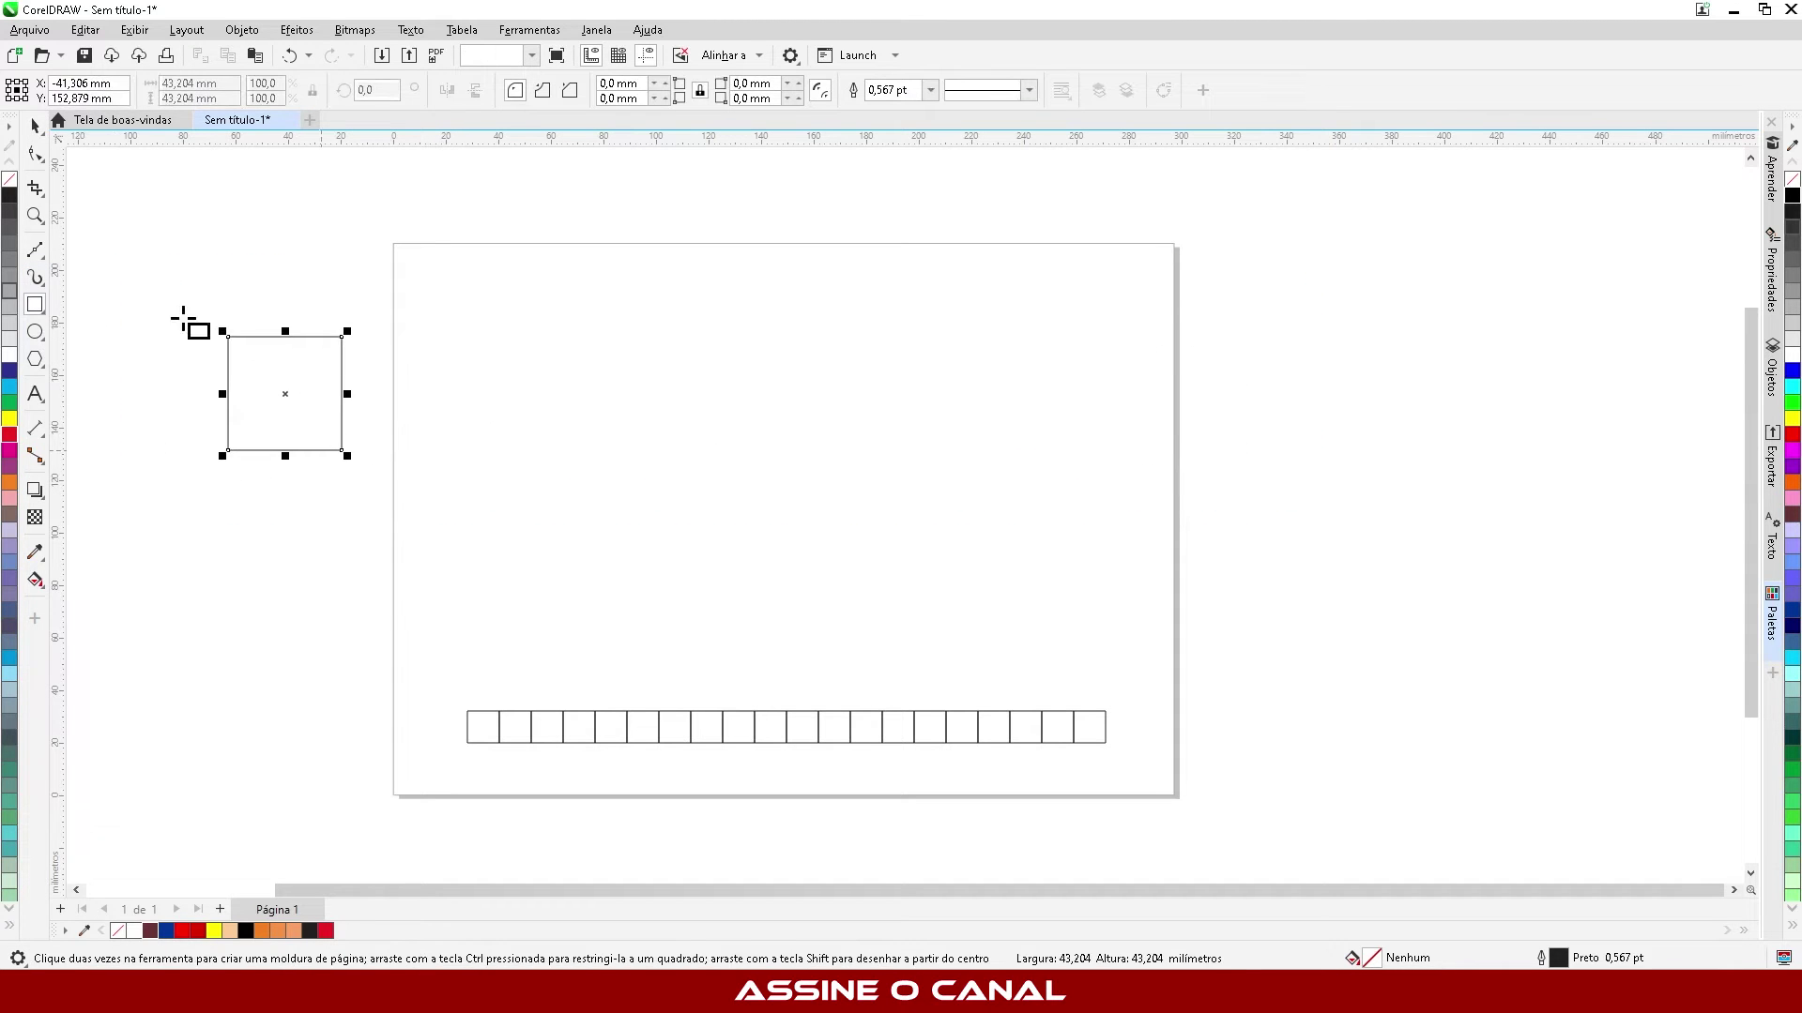
pyautogui.click(35, 125)
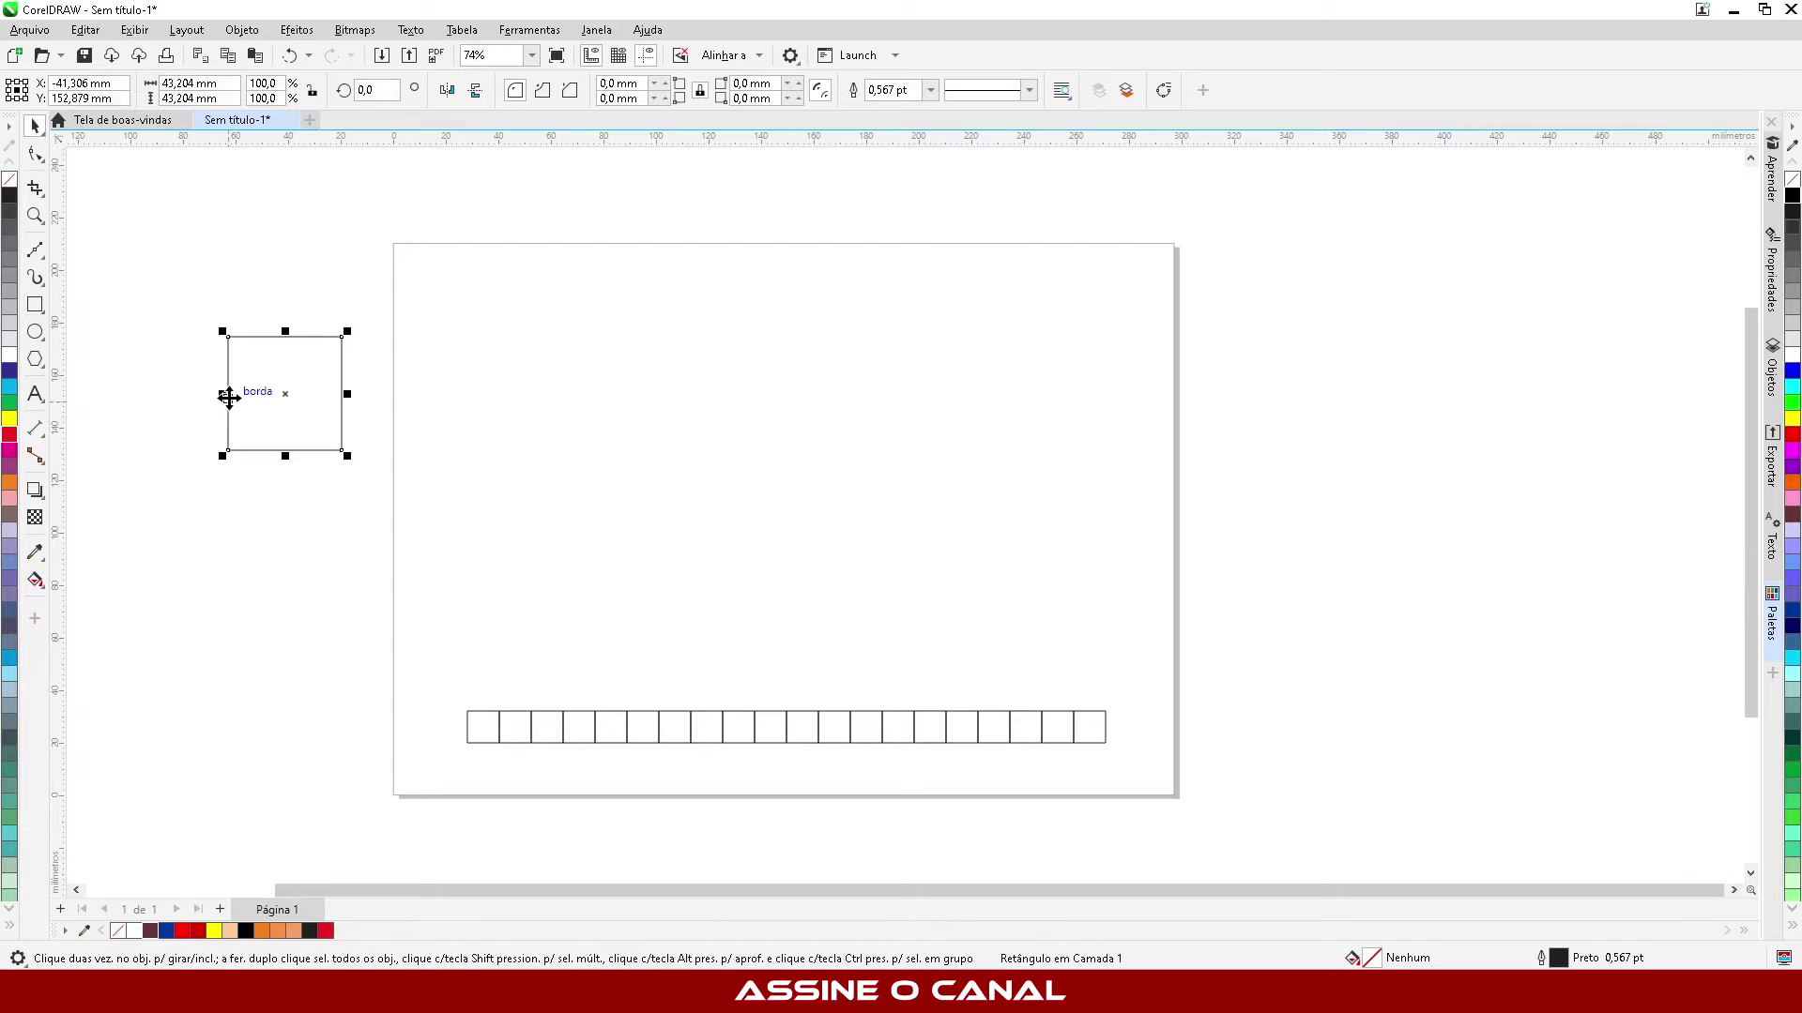
pyautogui.moveTo(223, 394); pyautogui.dragTo(595, 426)
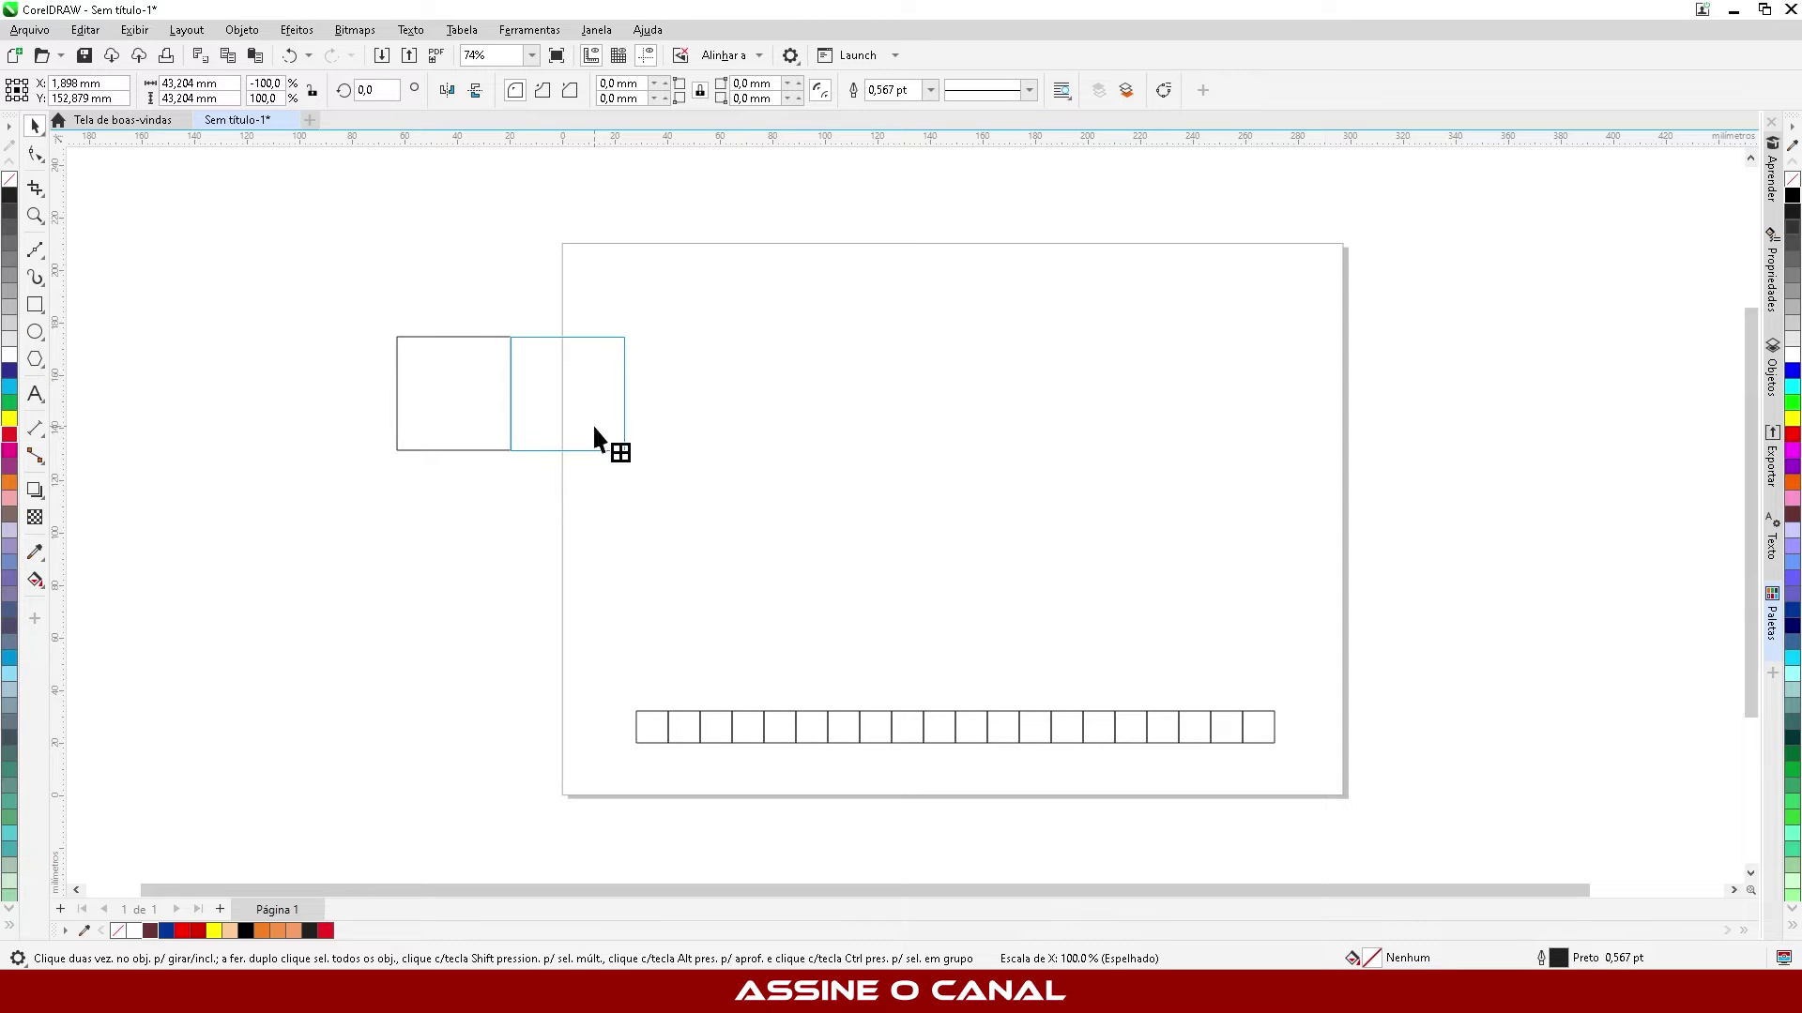
pyautogui.moveTo(593, 424); pyautogui.dragTo(593, 425)
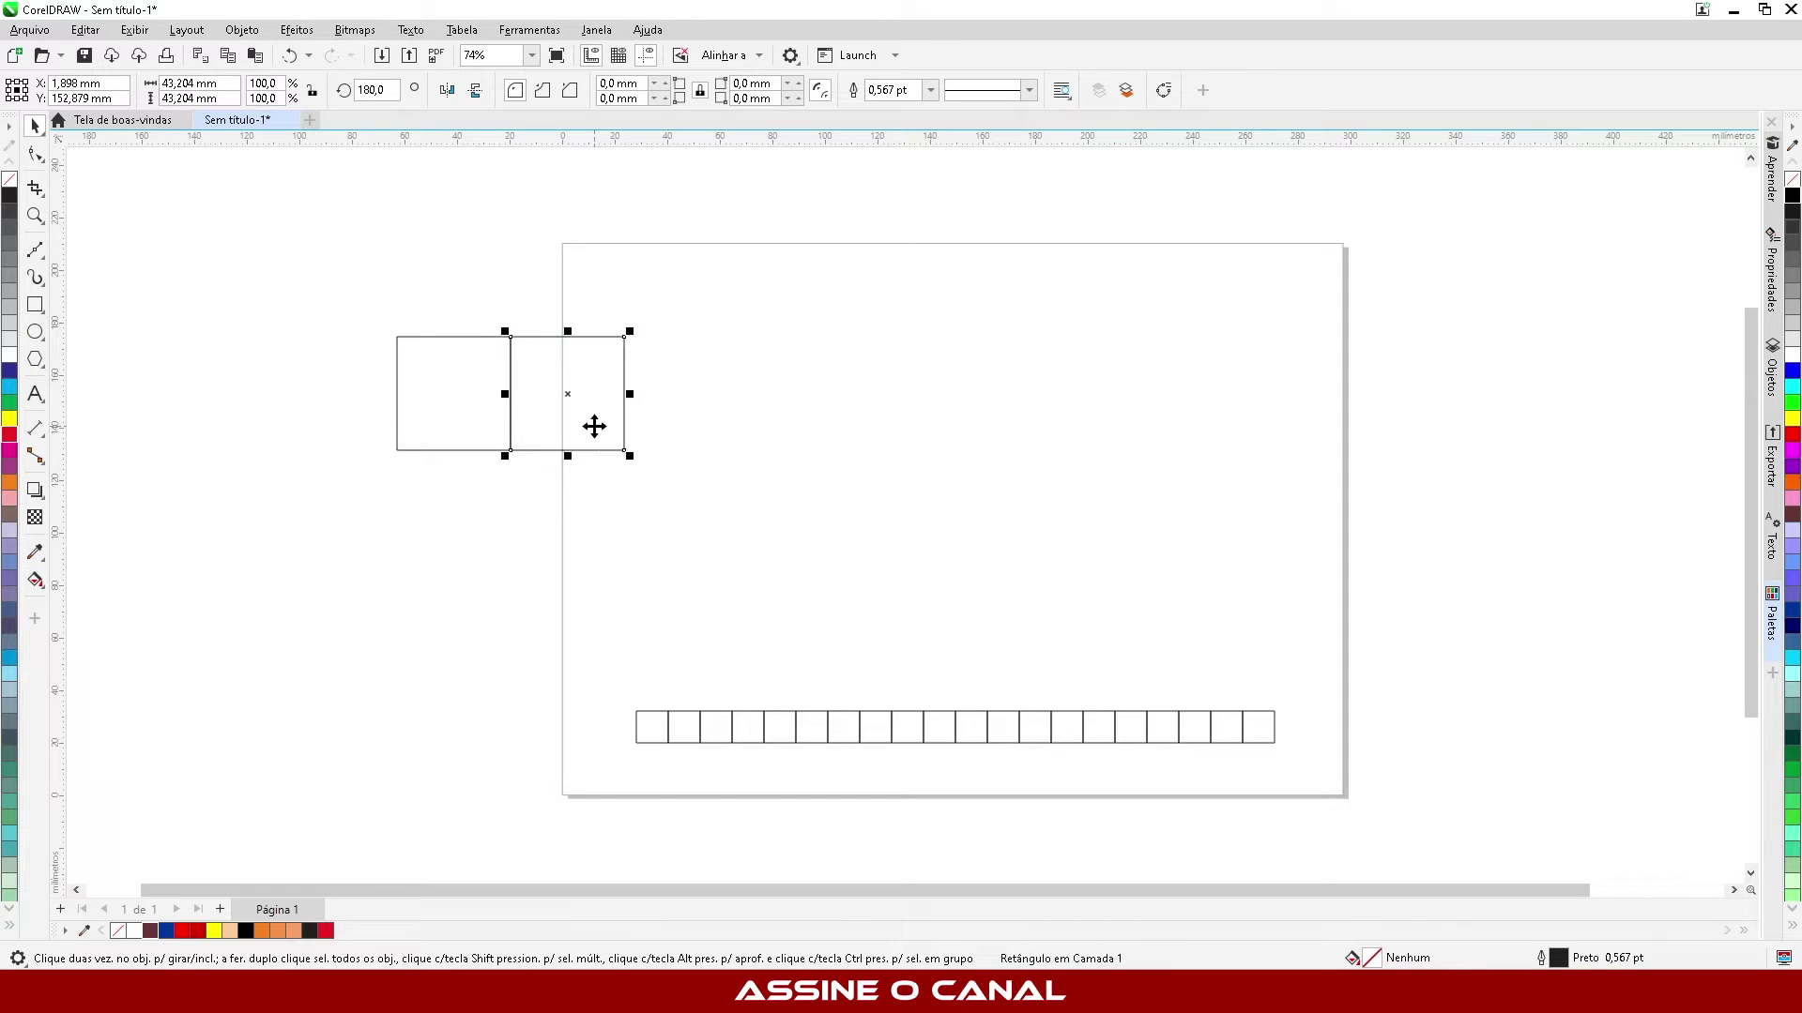
# Repeat the duplication of the large square to extend its row, and delete all the large squares
pyautogui.hotkey('ctrl', 'r')
pyautogui.hotkey('ctrl', 'r')
pyautogui.hotkey('ctrl', 'r')
pyautogui.hotkey('ctrl', 'r')
pyautogui.hotkey('ctrl', 'r')
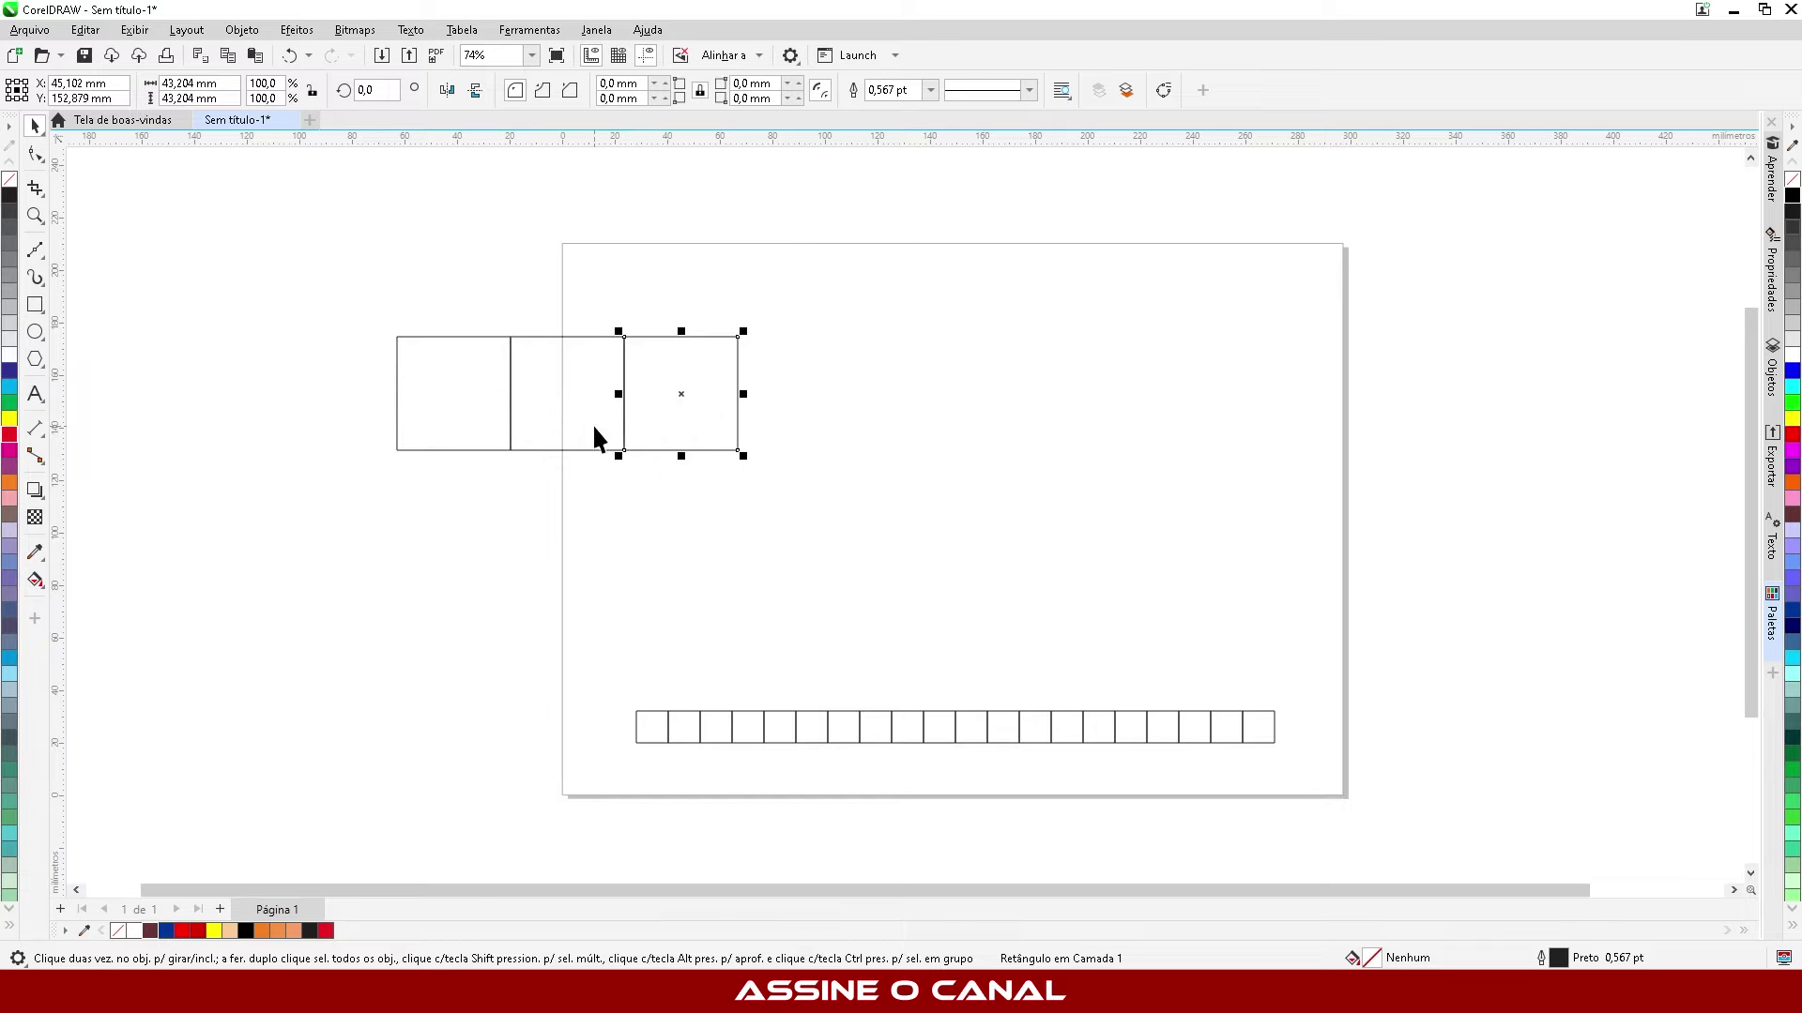
pyautogui.moveTo(212, 228); pyautogui.dragTo(1343, 559)
pyautogui.press('Delete')
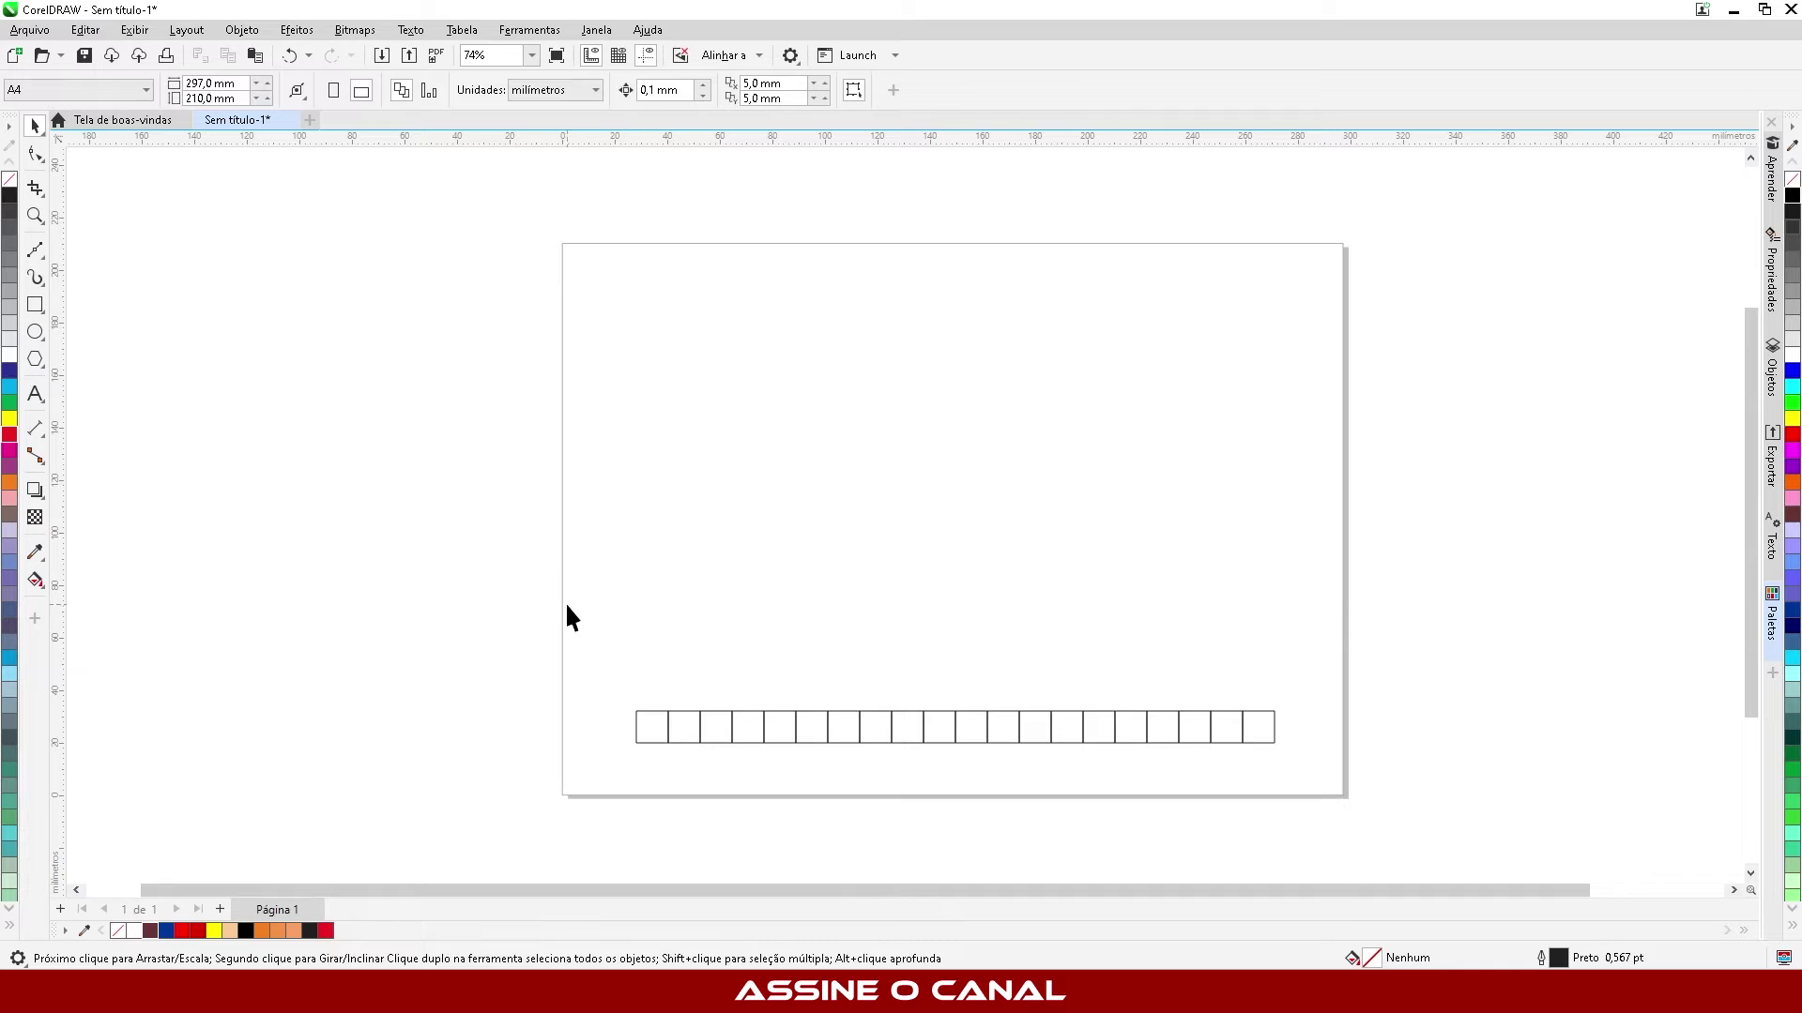
# Mirror a copy of the 20-square row directly above it and repeat the duplication until the grid has 17 rows
pyautogui.moveTo(1246, 851); pyautogui.dragTo(1438, 847)
pyautogui.moveTo(961, 751); pyautogui.dragTo(959, 690)
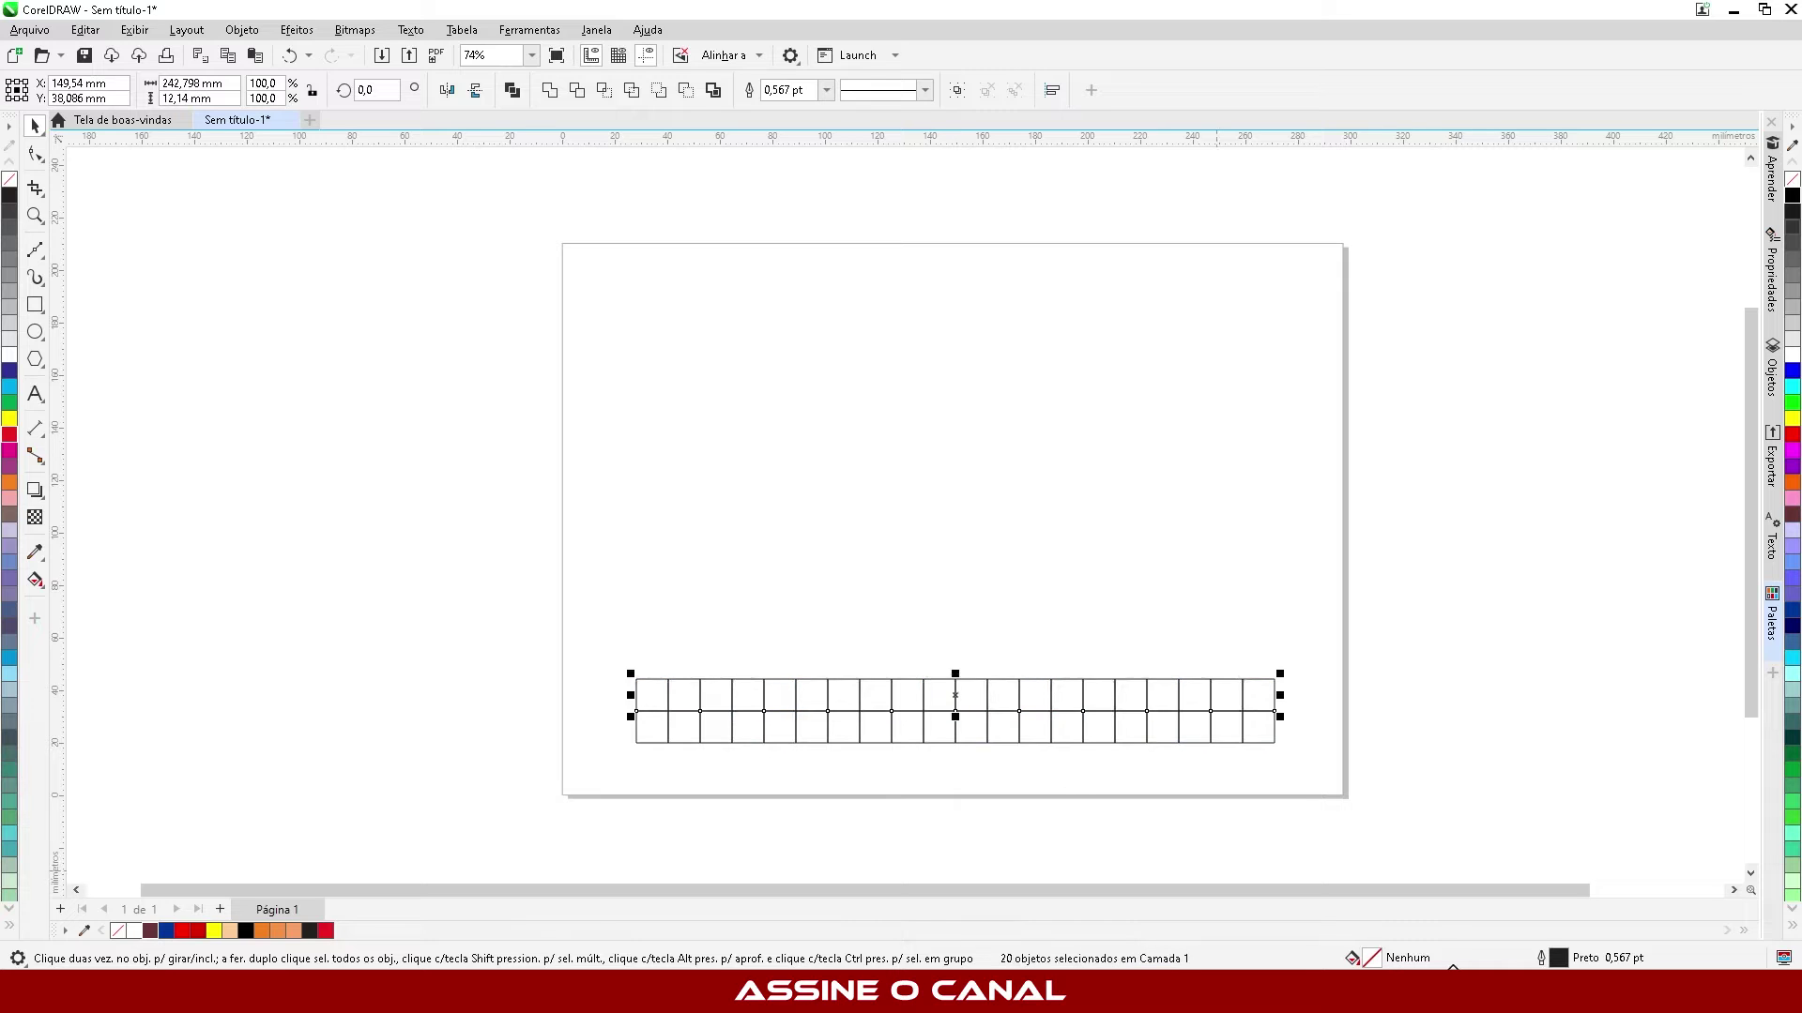
pyautogui.hotkey('ctrl', 'r')
pyautogui.hotkey('ctrl', 'r')
pyautogui.hotkey('ctrl', 'r')
pyautogui.hotkey('ctrl', 'r')
pyautogui.hotkey('ctrl', 'r')
pyautogui.hotkey('ctrl', 'r')
pyautogui.hotkey('ctrl', 'r')
pyautogui.hotkey('ctrl', 'r')
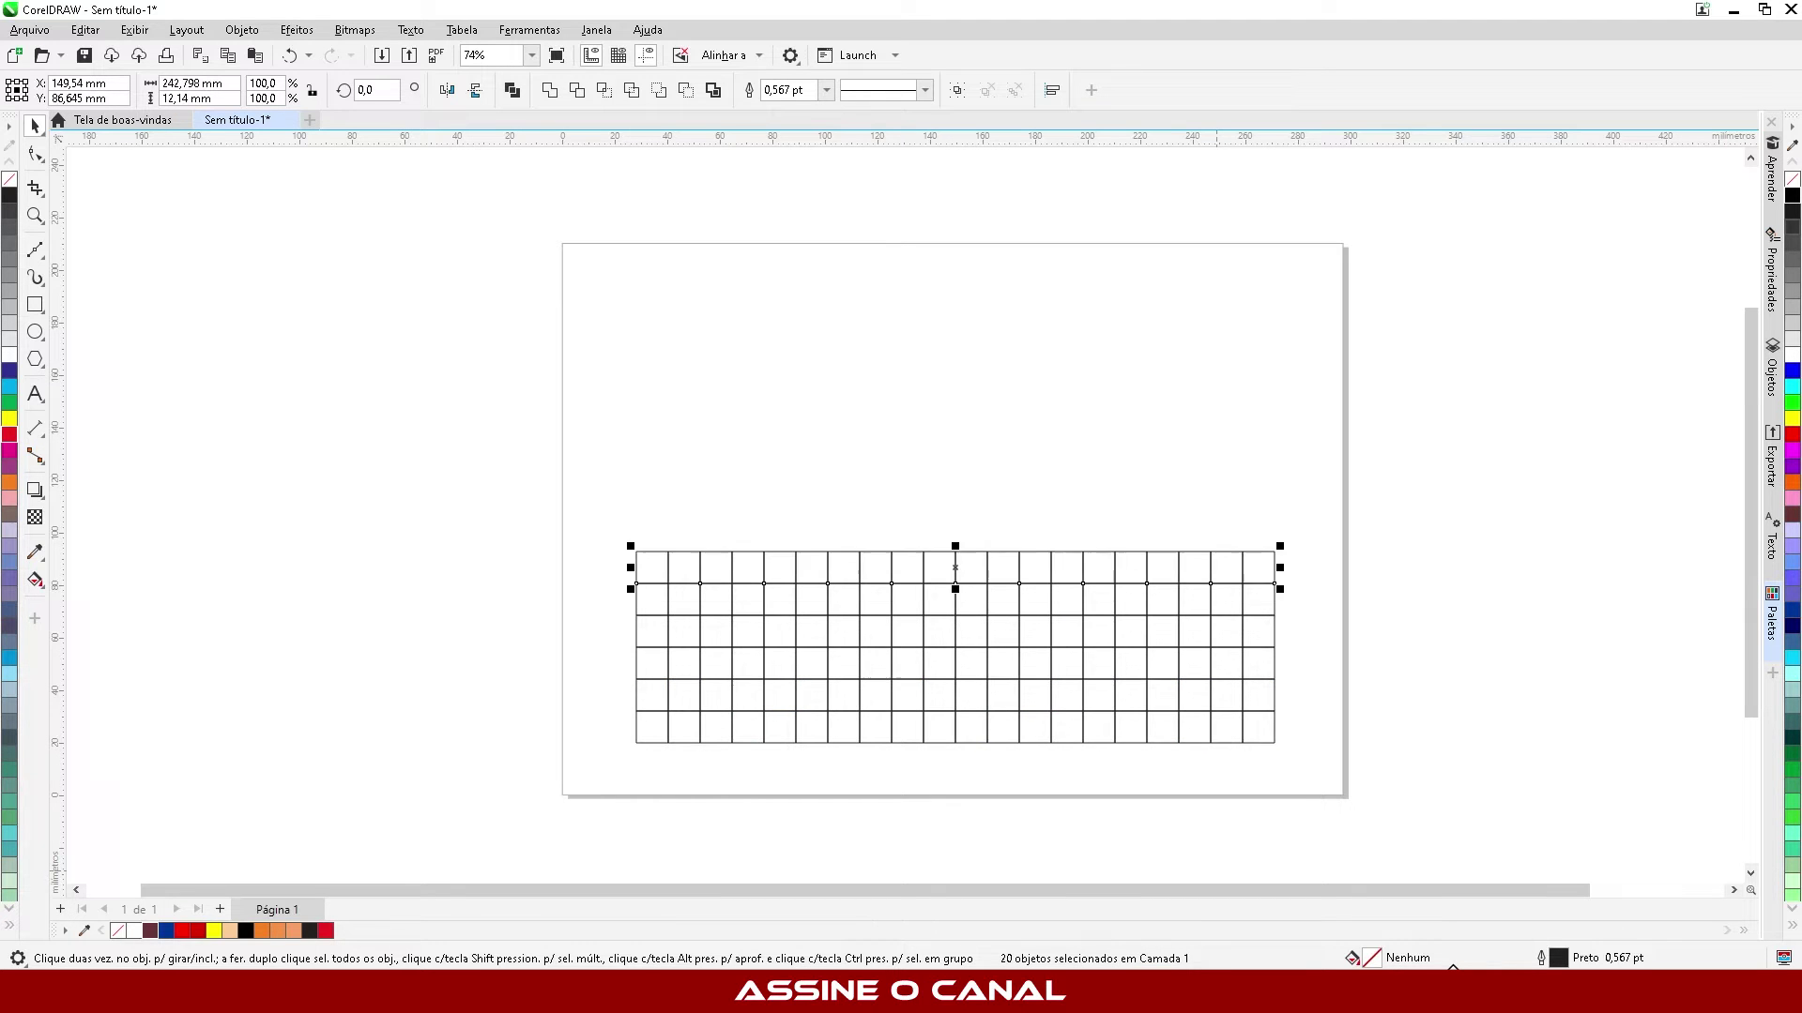
pyautogui.hotkey('ctrl', 'r')
pyautogui.hotkey('ctrl', 'r')
pyautogui.hotkey('ctrl', 'r')
pyautogui.hotkey('ctrl', 'r')
pyautogui.hotkey('ctrl', 'r')
pyautogui.hotkey('ctrl', 'r')
pyautogui.hotkey('ctrl', 'r')
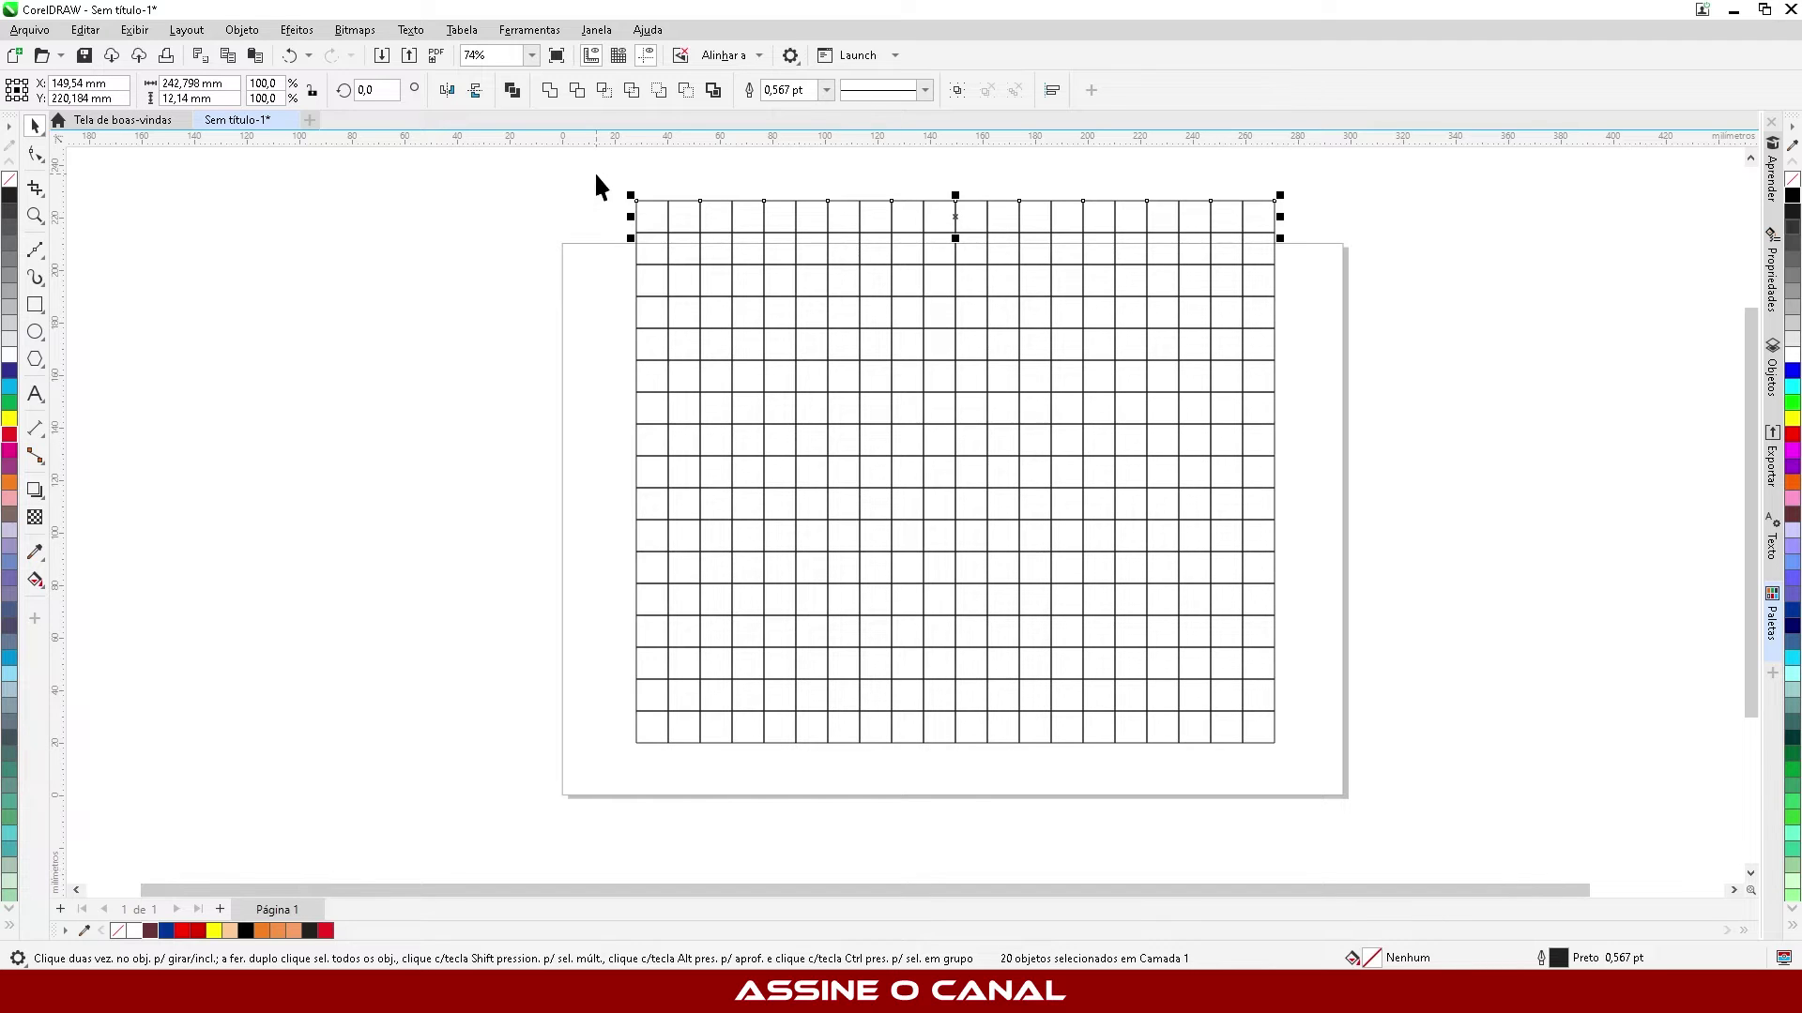
# Scale the whole grid down to about 214 × 182 mm and position it near the centre of the page
pyautogui.moveTo(594, 170); pyautogui.dragTo(1382, 807)
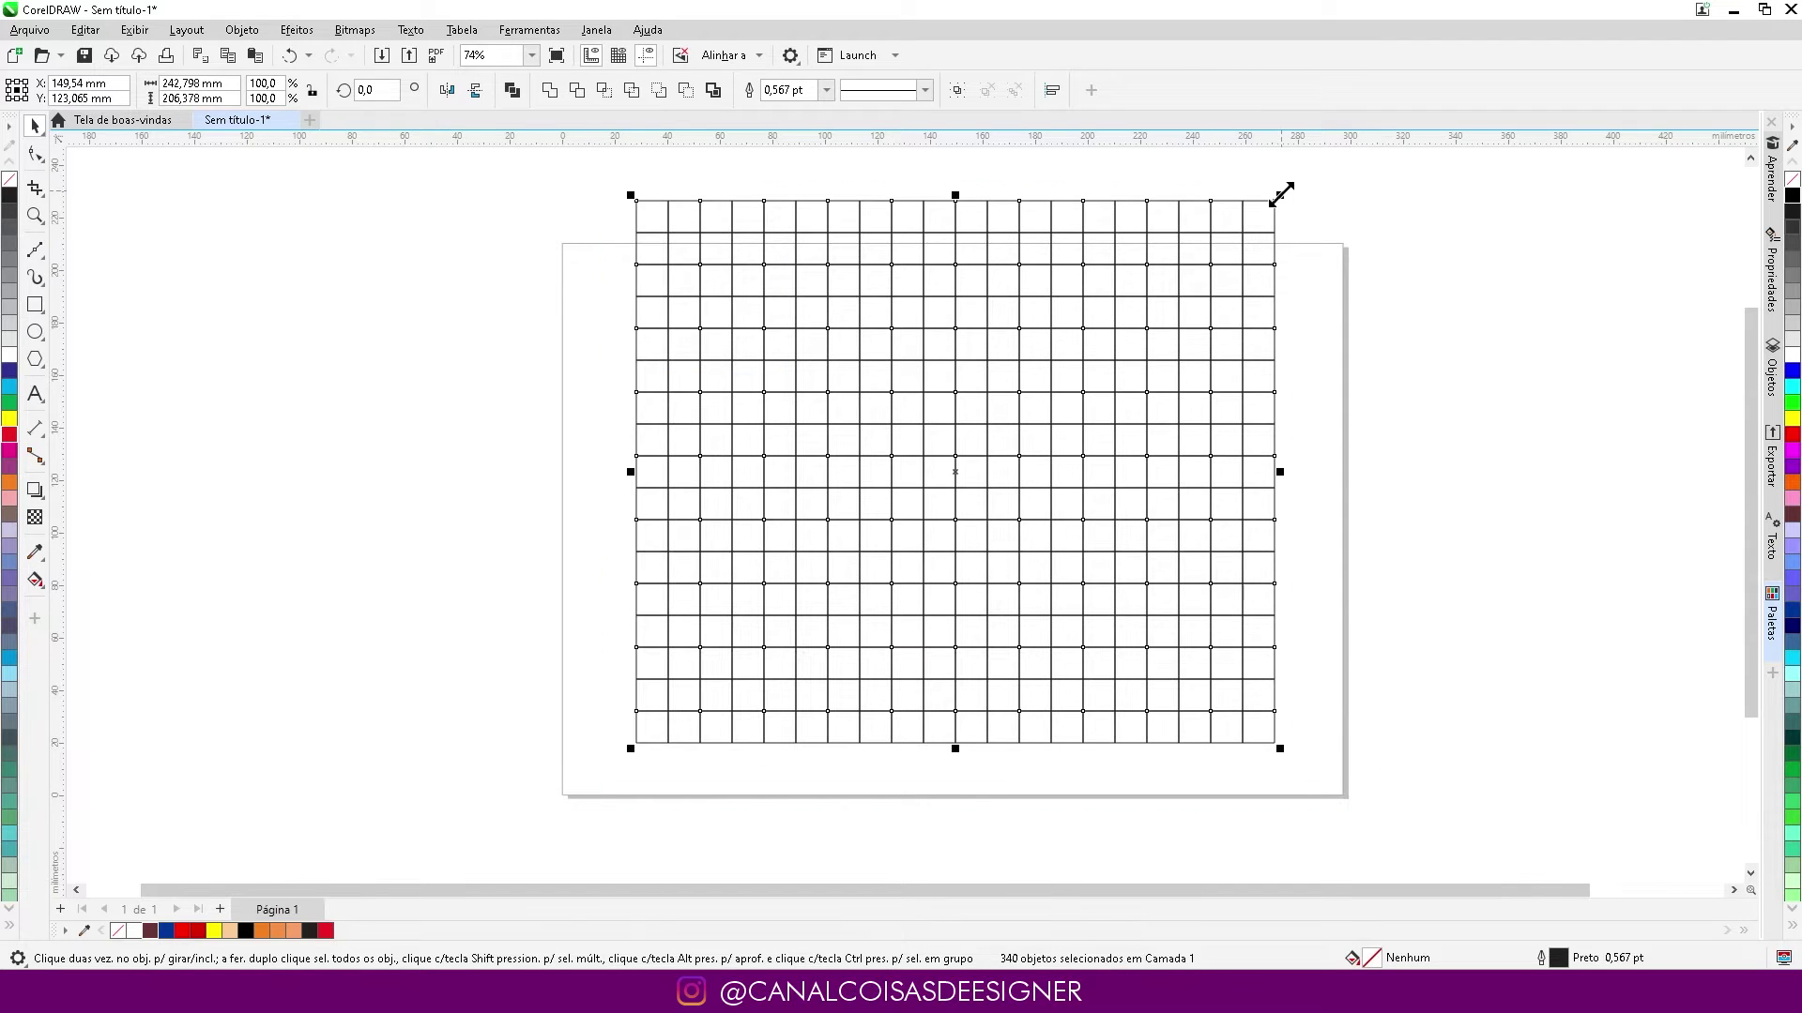
pyautogui.moveTo(1279, 191); pyautogui.dragTo(1205, 259)
pyautogui.moveTo(1191, 321)
pyautogui.mouseDown()
pyautogui.moveTo(1170, 347)
pyautogui.moveTo(1177, 388)
pyautogui.moveTo(1205, 349)
pyautogui.mouseUp()
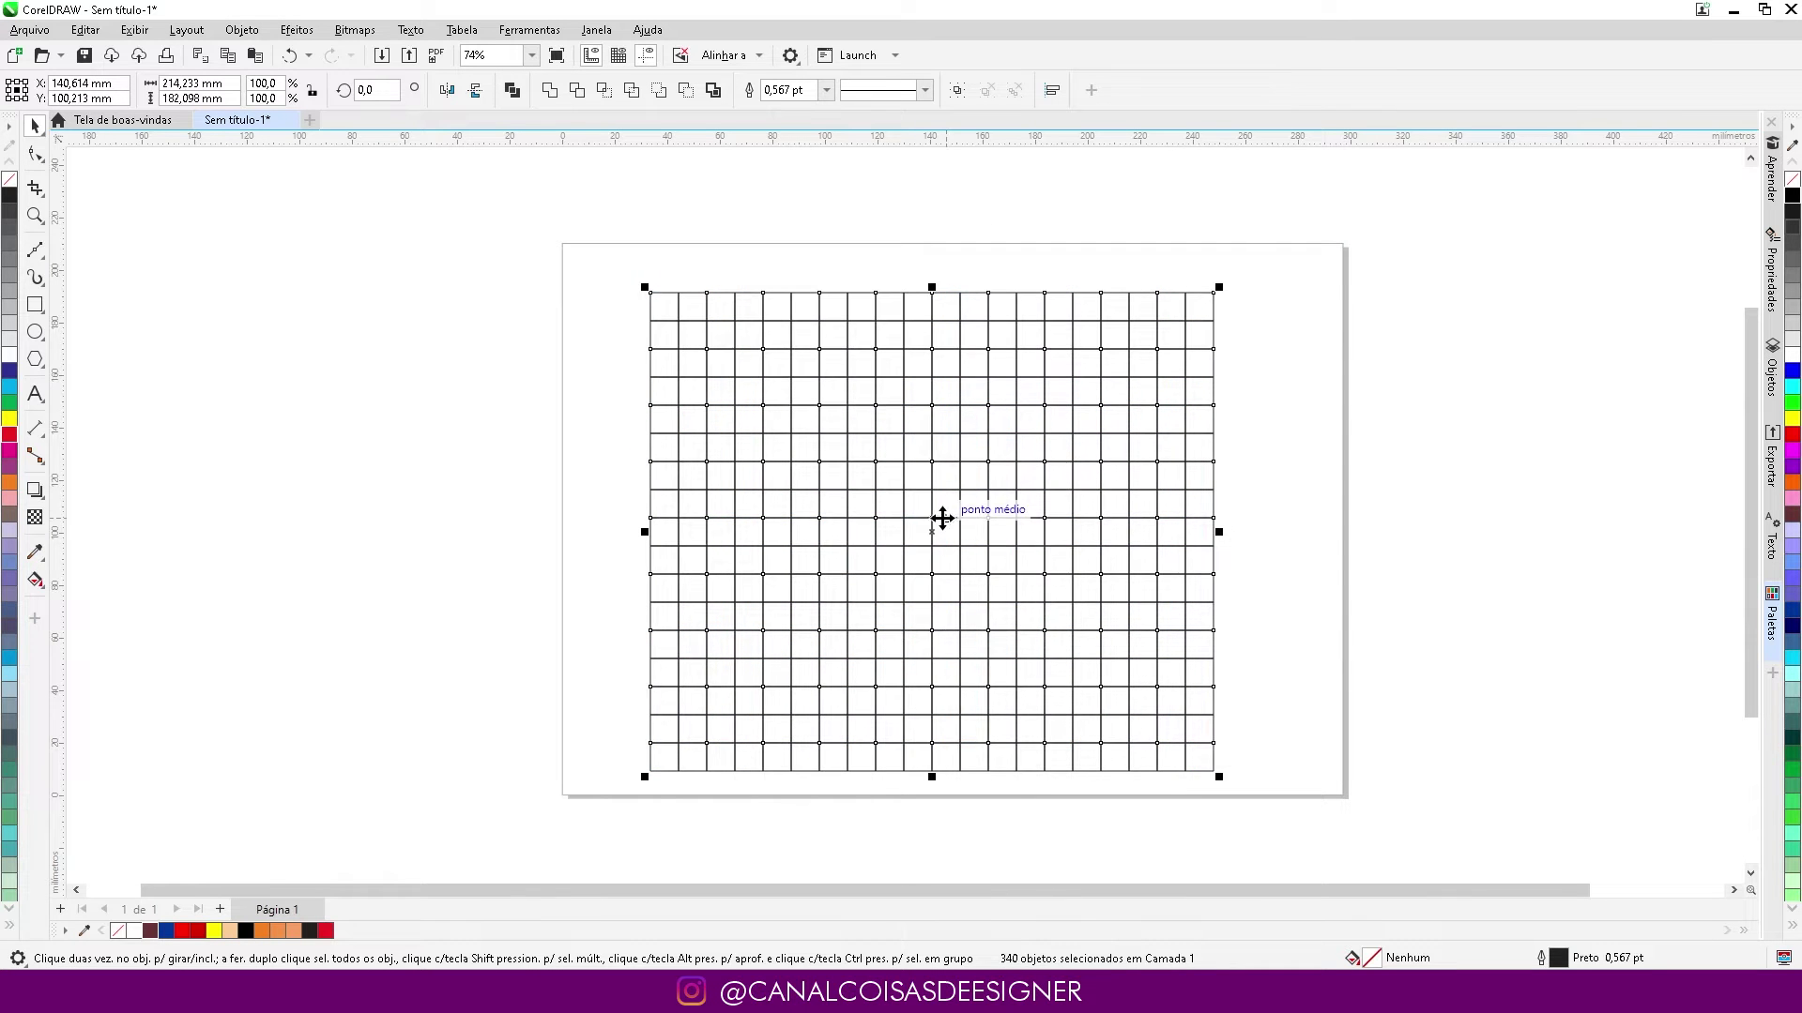
pyautogui.moveTo(933, 531); pyautogui.dragTo(945, 521)
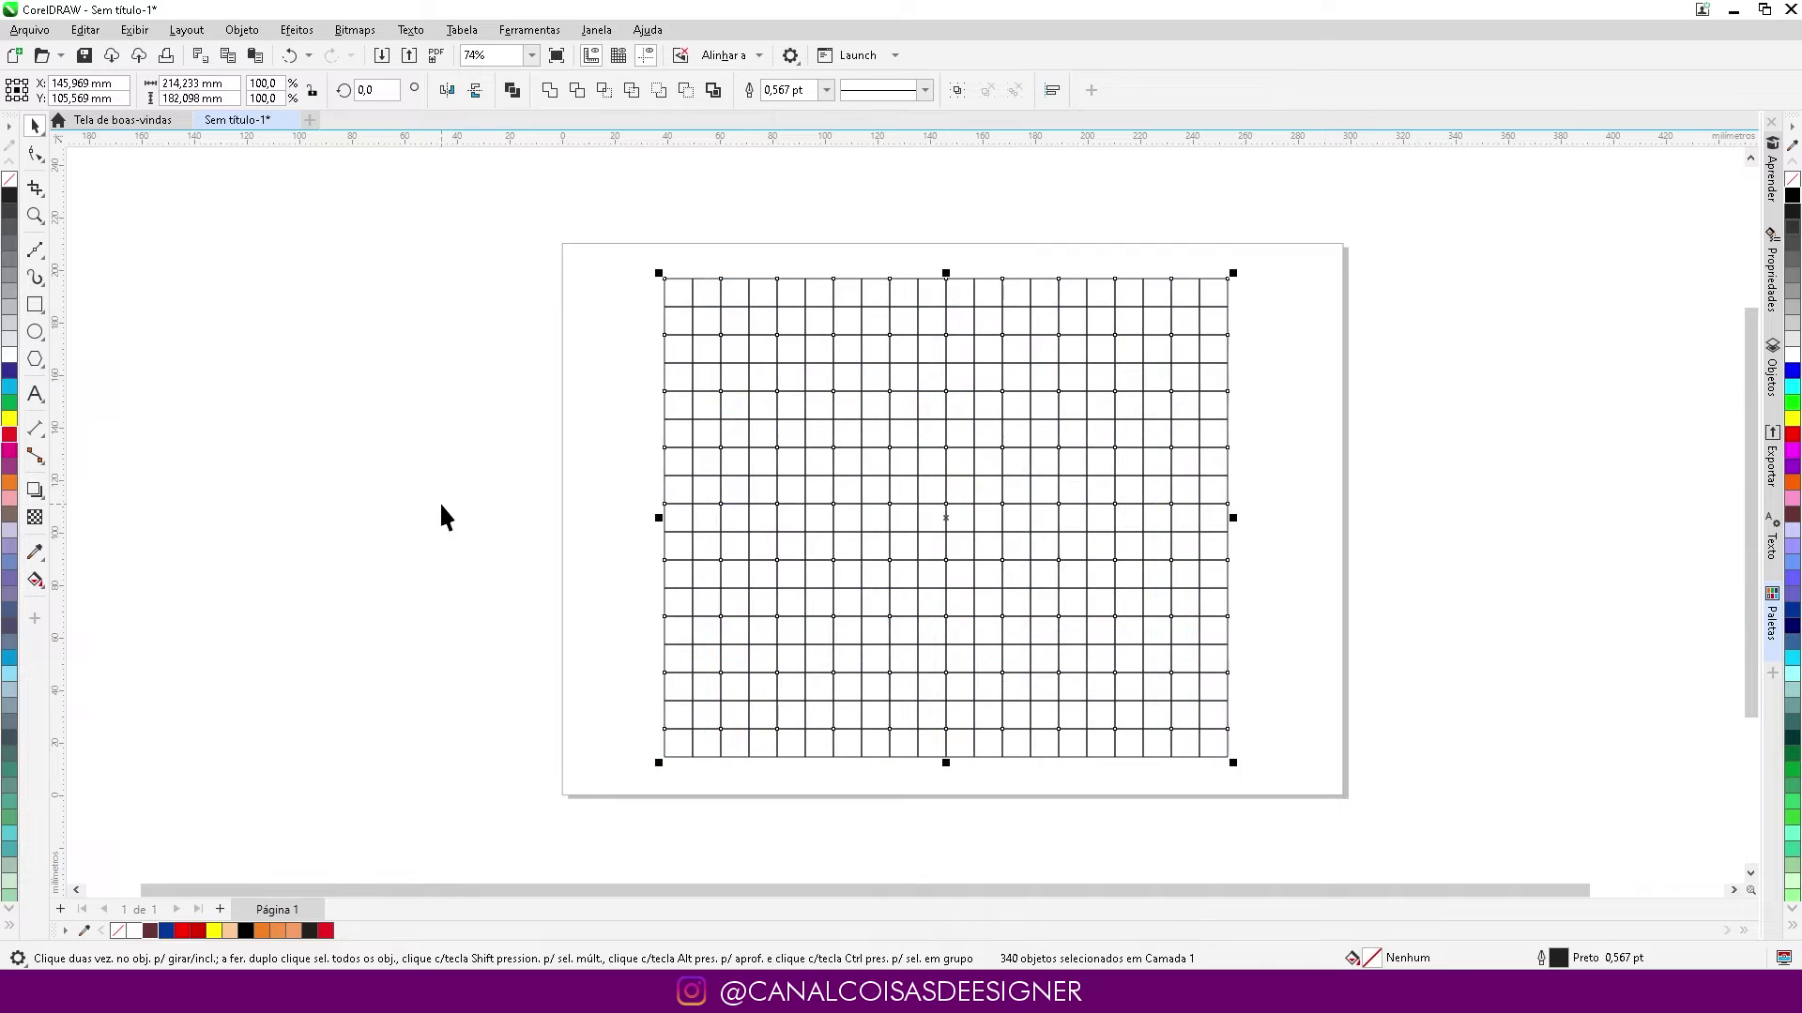
pyautogui.click(439, 501)
# Fill the two-by-two block of squares in the third and fourth columns of the bottom two rows with dark brown
pyautogui.scroll(2, 1123, 583)
pyautogui.scroll(-1, 1038, 651)
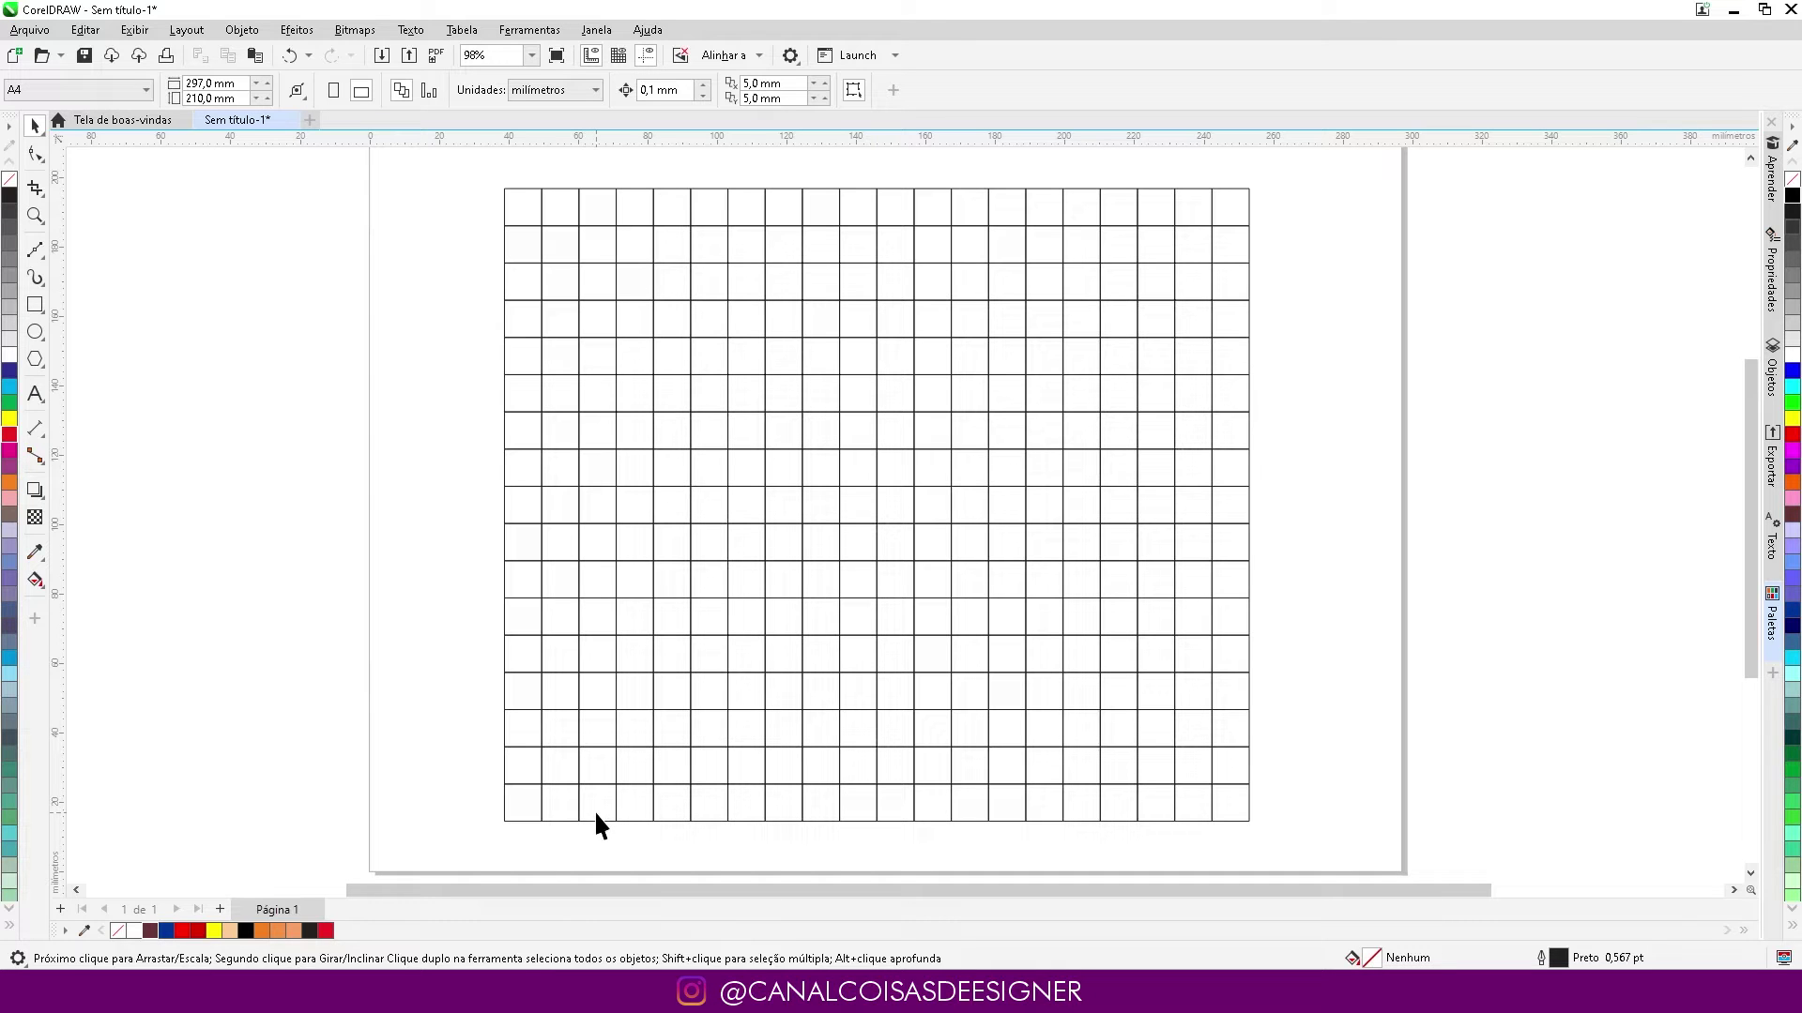
pyautogui.moveTo(658, 750); pyautogui.dragTo(661, 738)
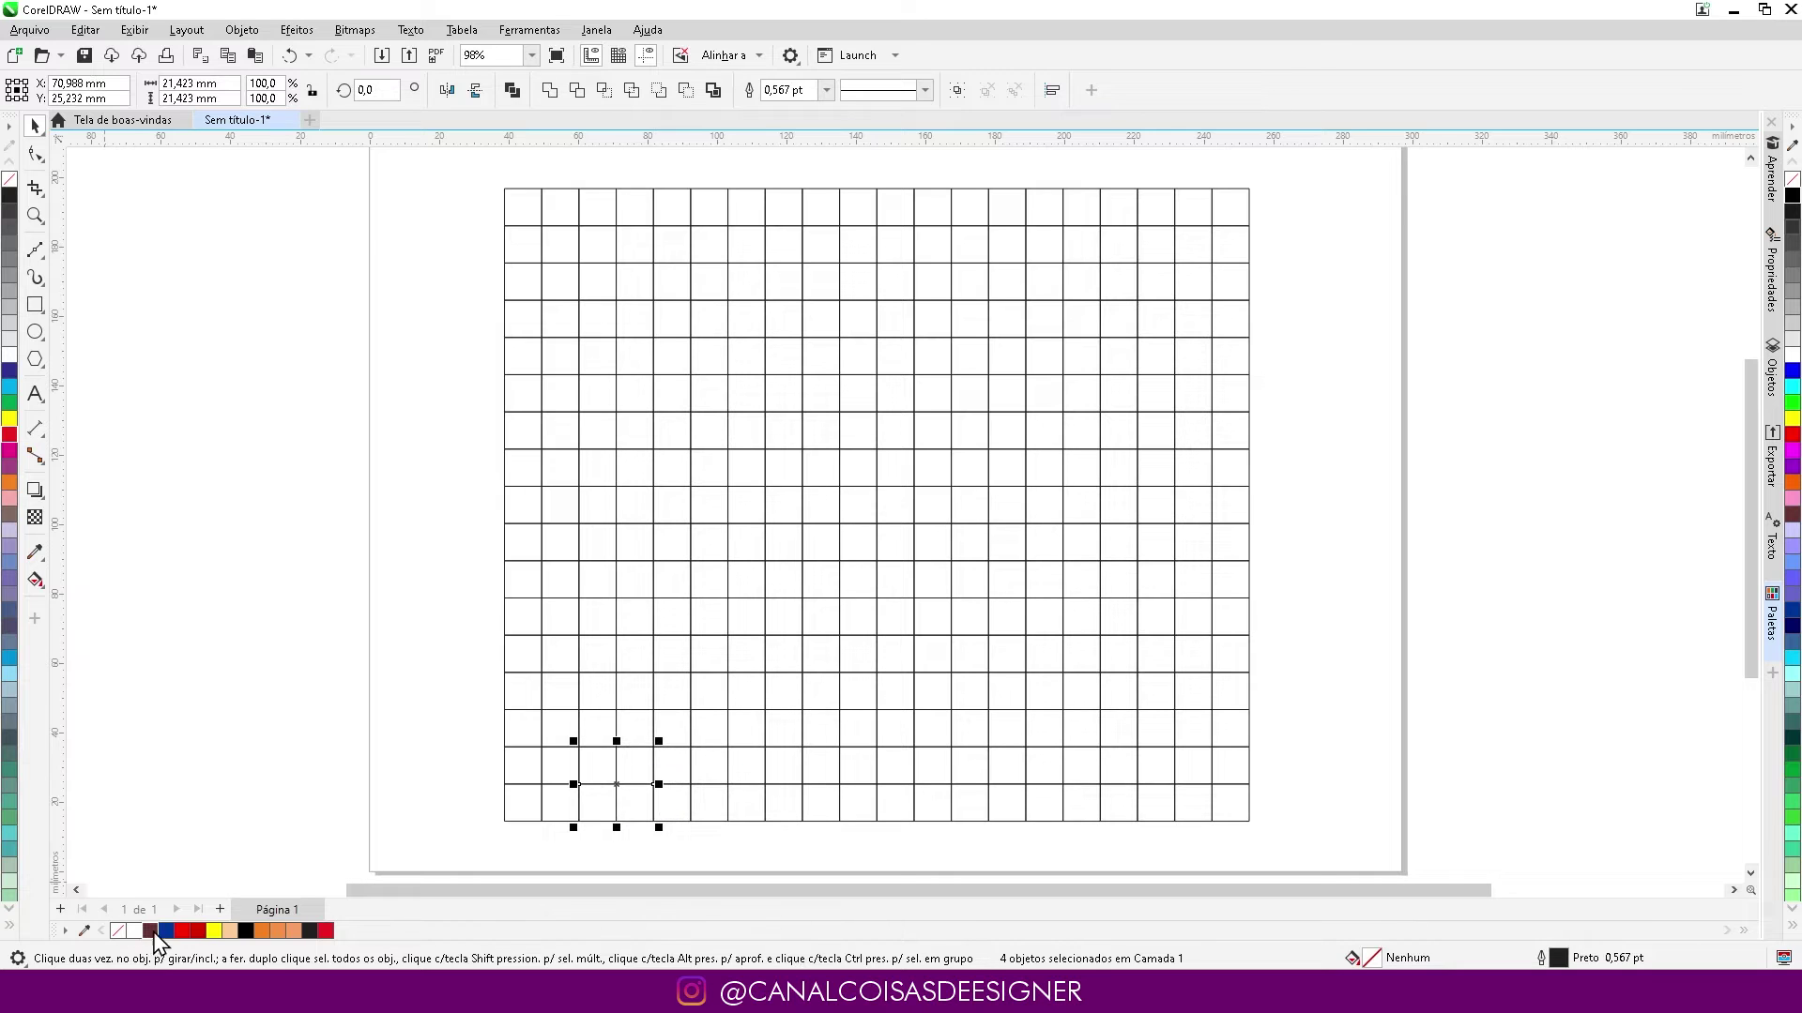
pyautogui.click(150, 931)
pyautogui.click(290, 623)
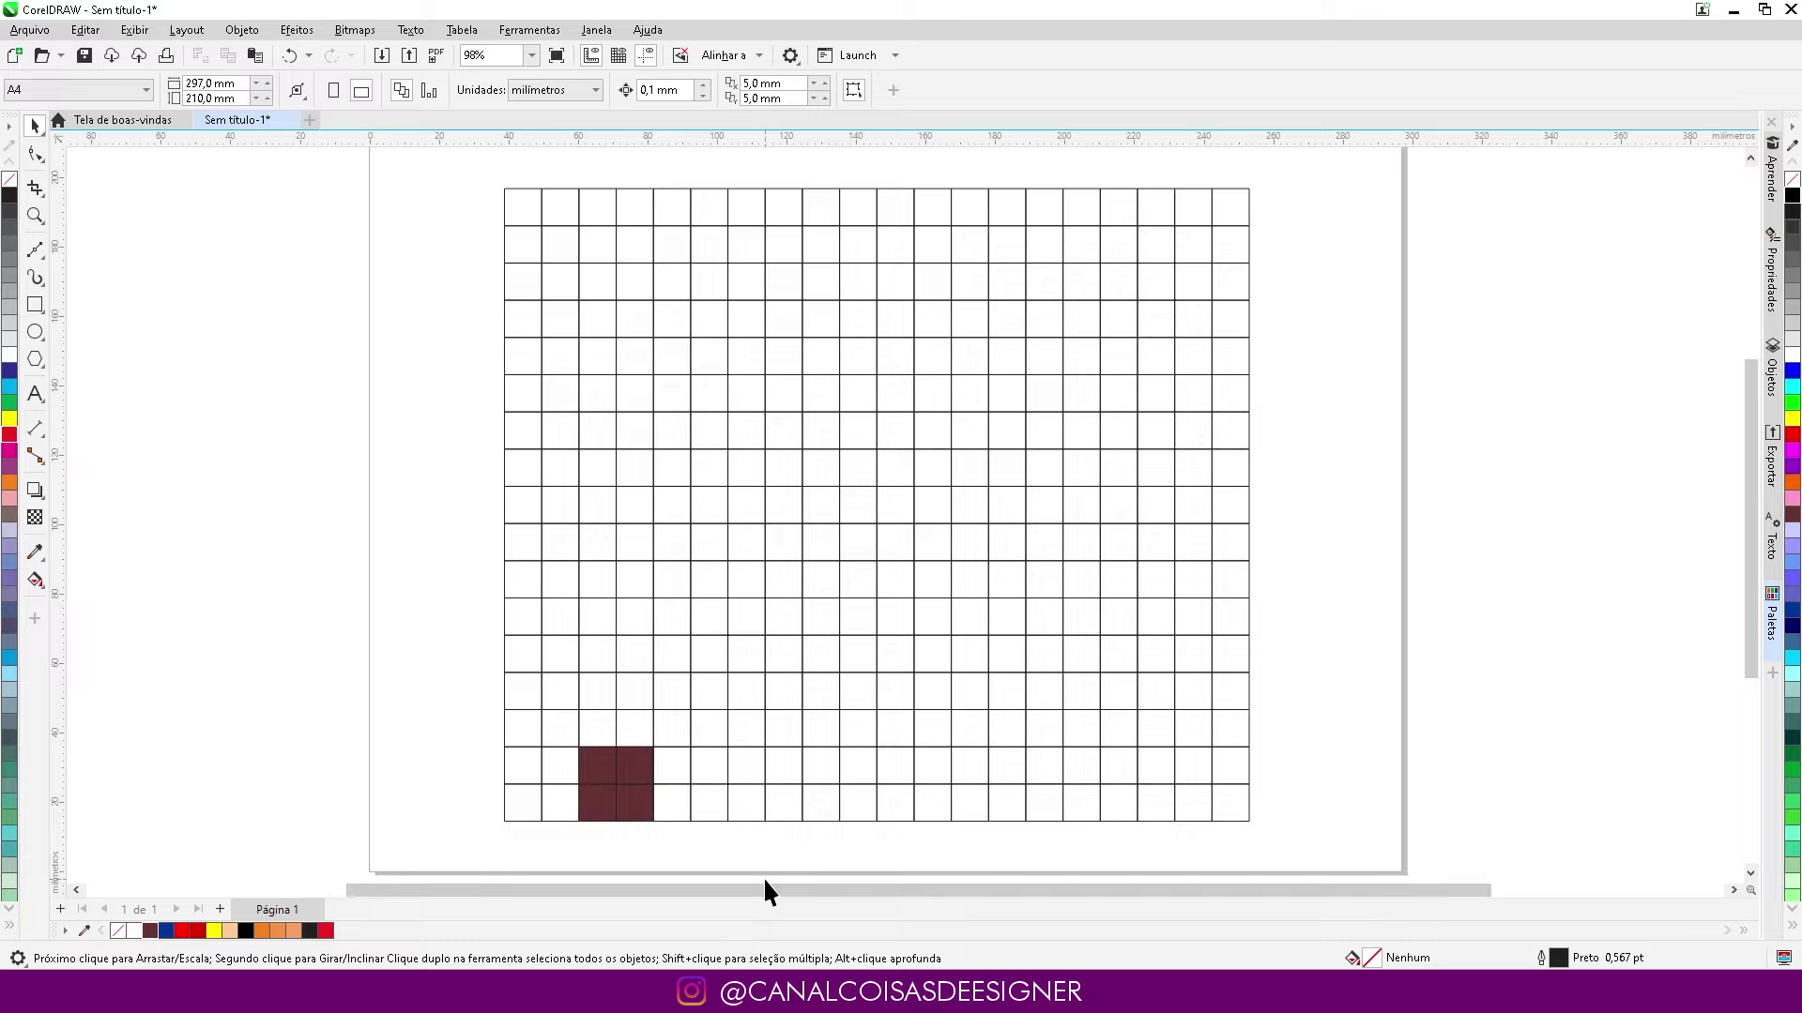
# Fill the fifth-column square in the second row from the bottom and the fourth and fifth squares of the third row with dark brown
pyautogui.click(635, 729)
pyautogui.click(683, 735)
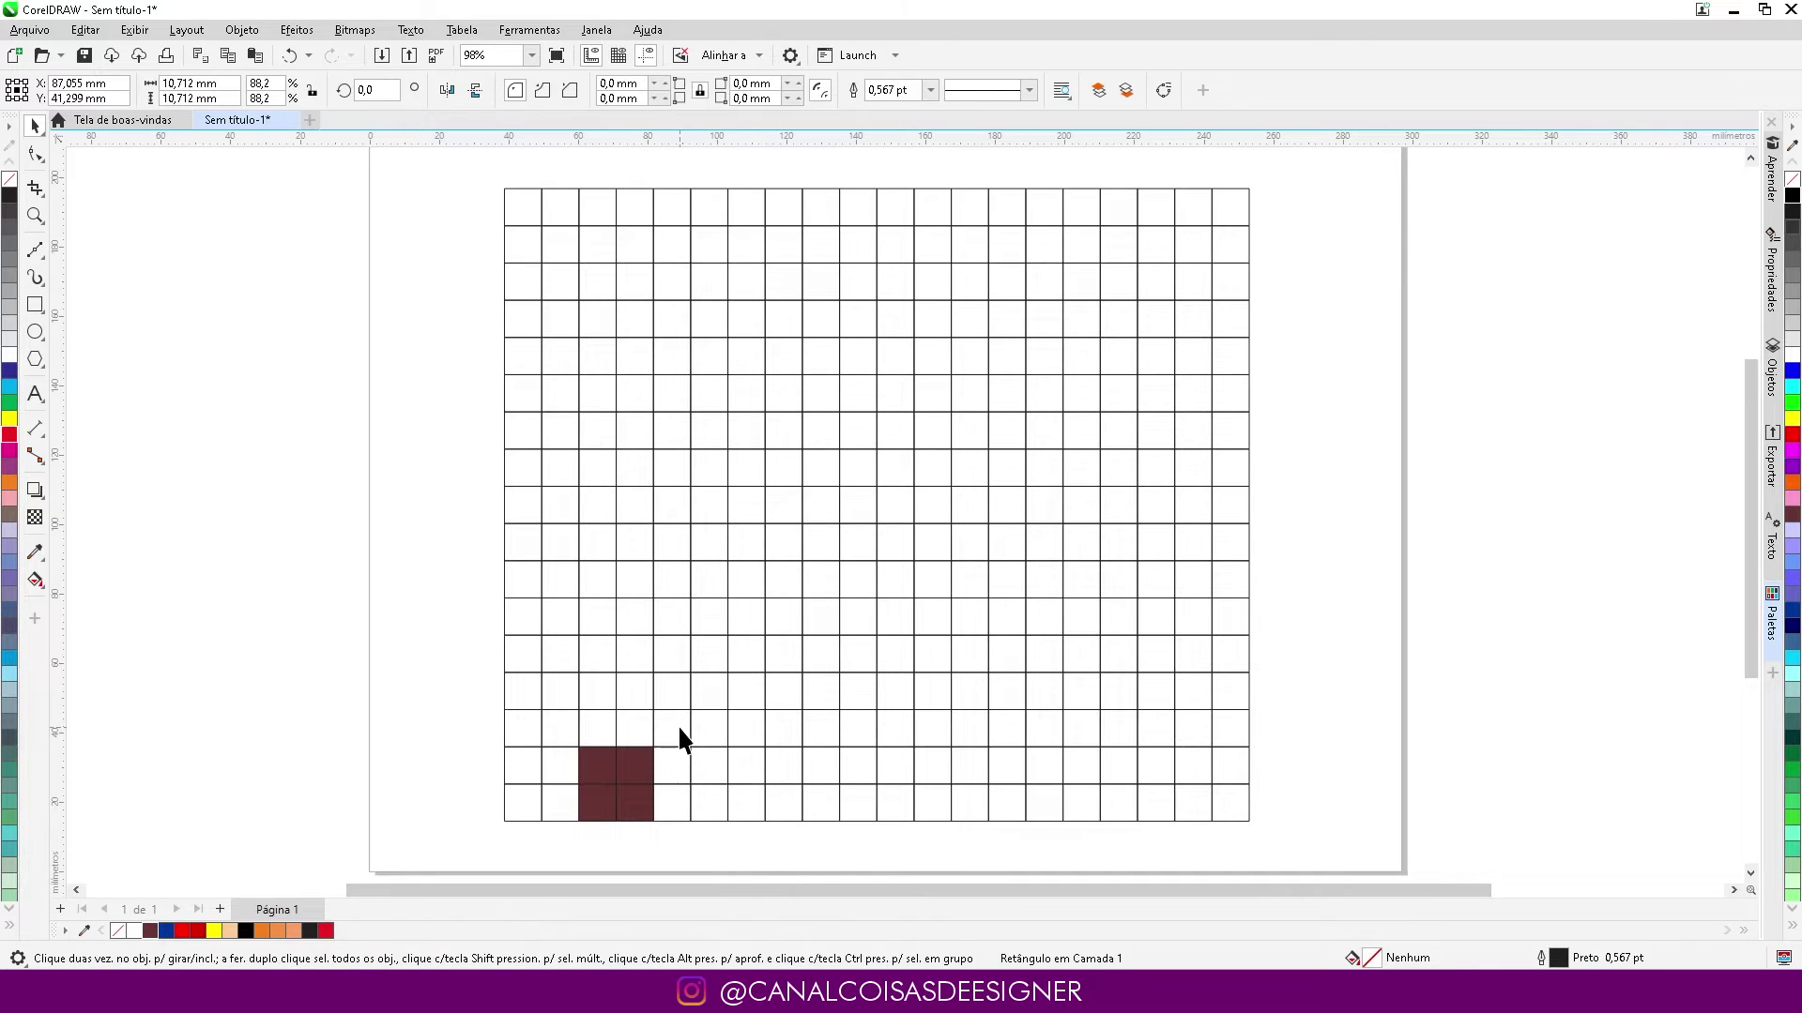
pyautogui.click(673, 776)
pyautogui.keyDown('shift'); pyautogui.click(672, 775); pyautogui.keyUp('shift')
pyautogui.keyDown('shift'); pyautogui.click(623, 725); pyautogui.keyUp('shift')
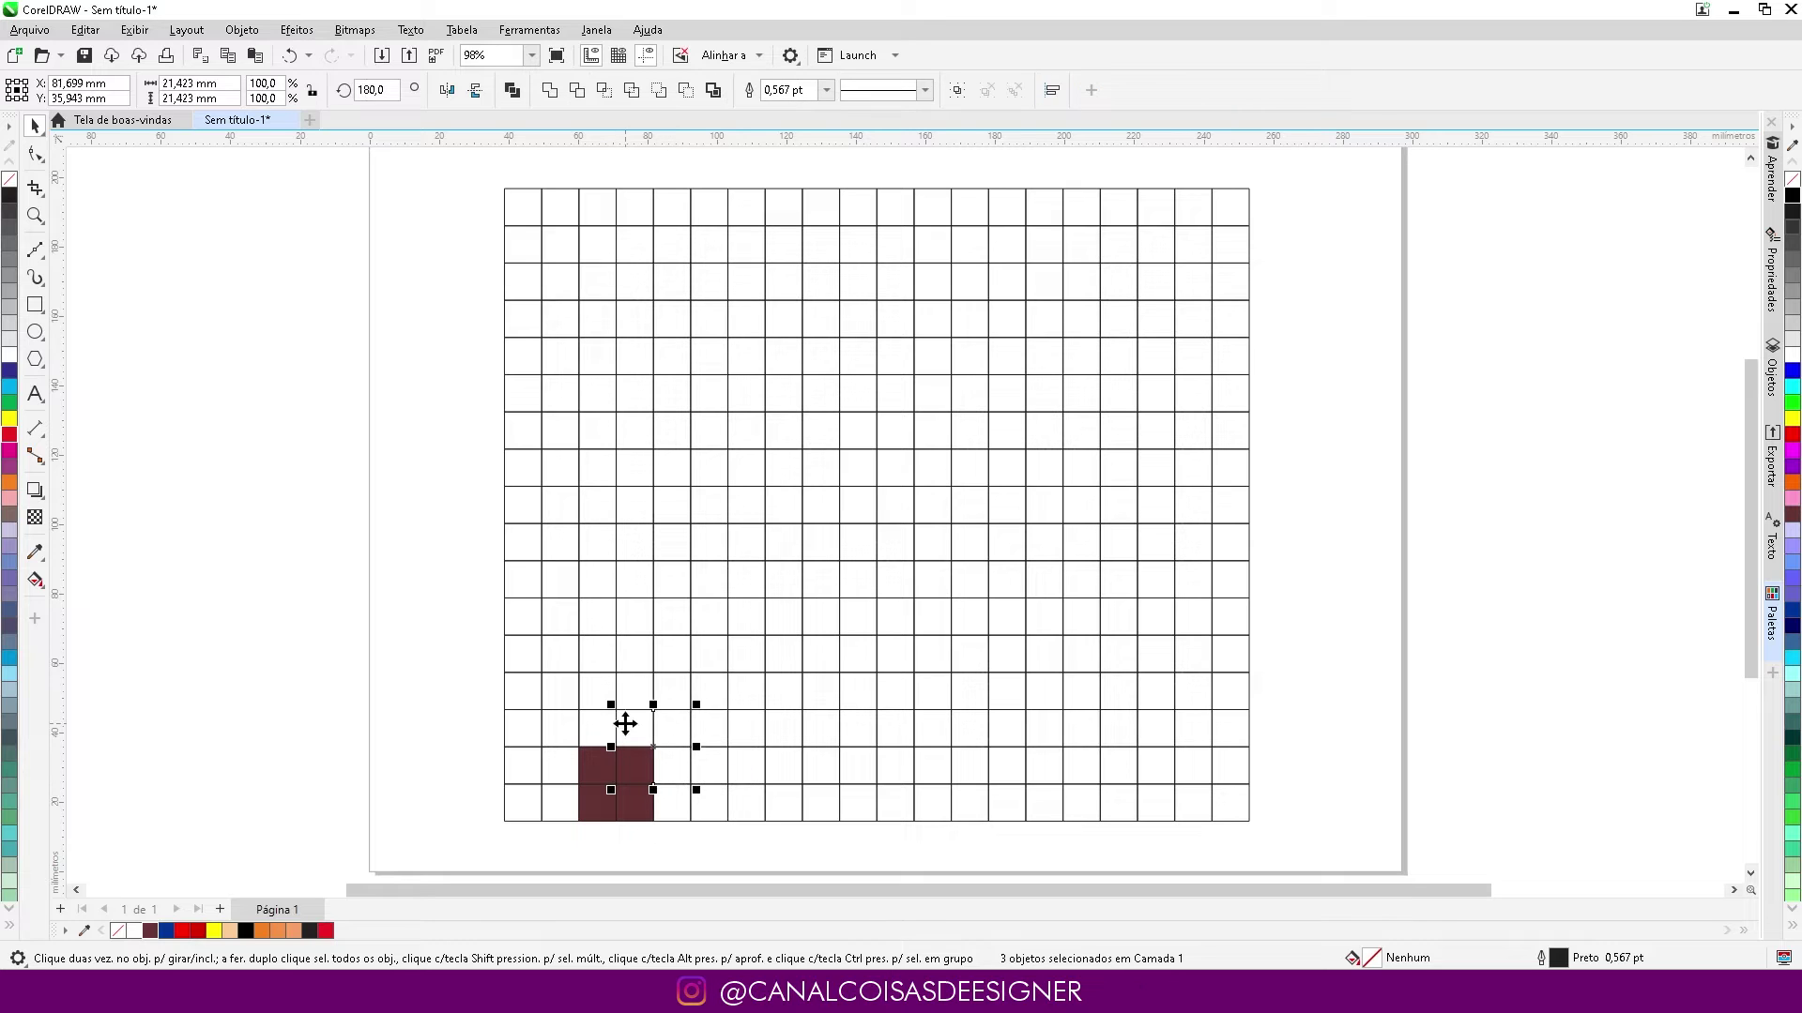
pyautogui.click(150, 931)
pyautogui.click(631, 587)
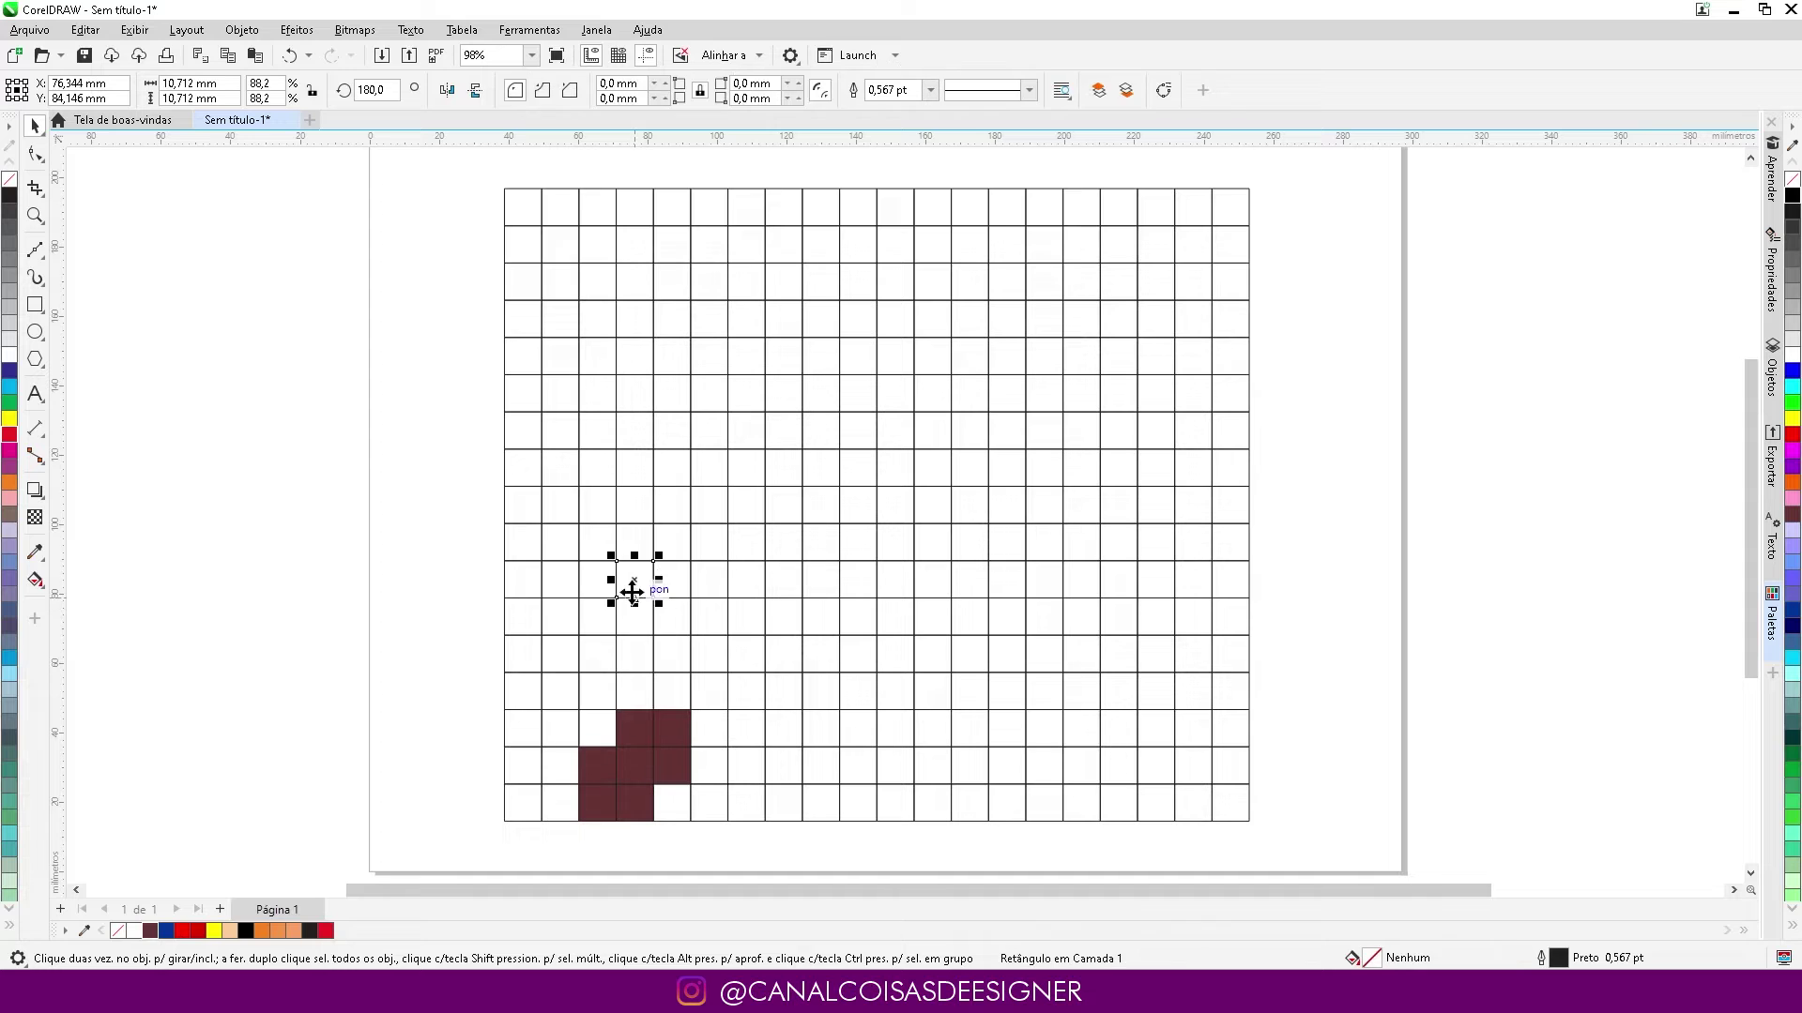
pyautogui.keyDown('shift'); pyautogui.click(815, 507); pyautogui.keyUp('shift')
pyautogui.keyDown('shift'); pyautogui.click(719, 404); pyautogui.keyUp('shift')
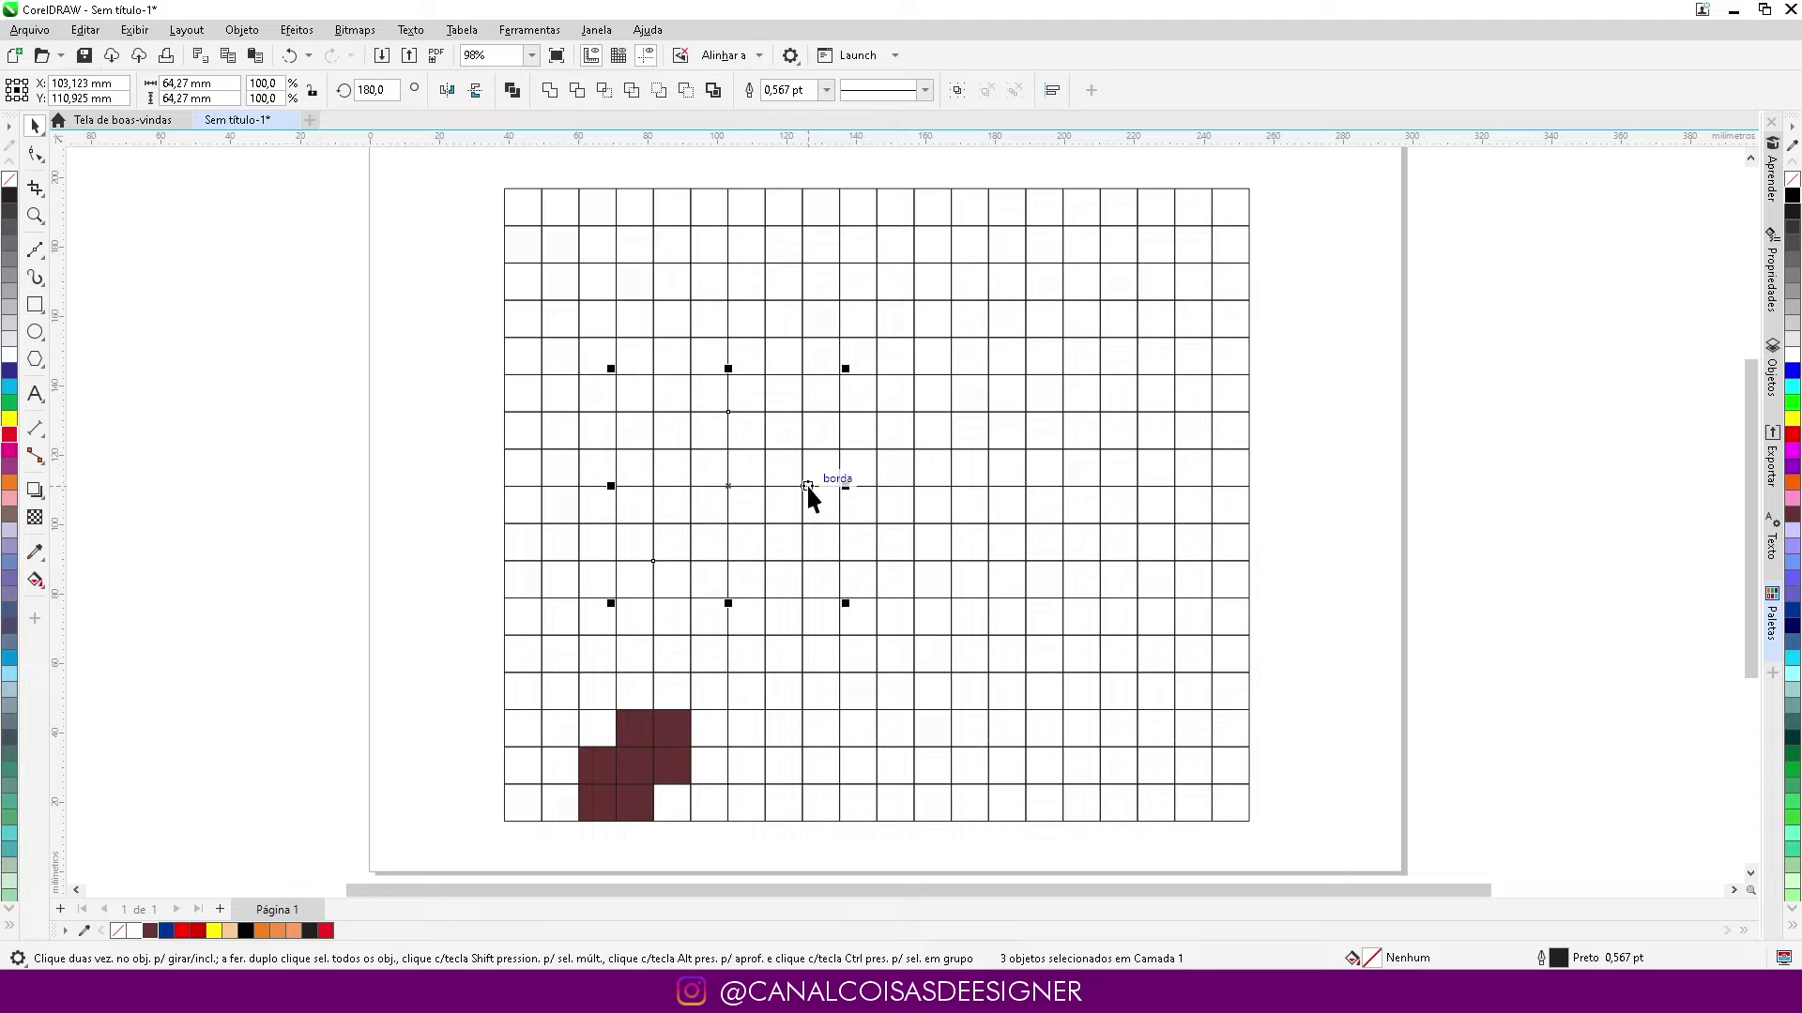
pyautogui.click(256, 647)
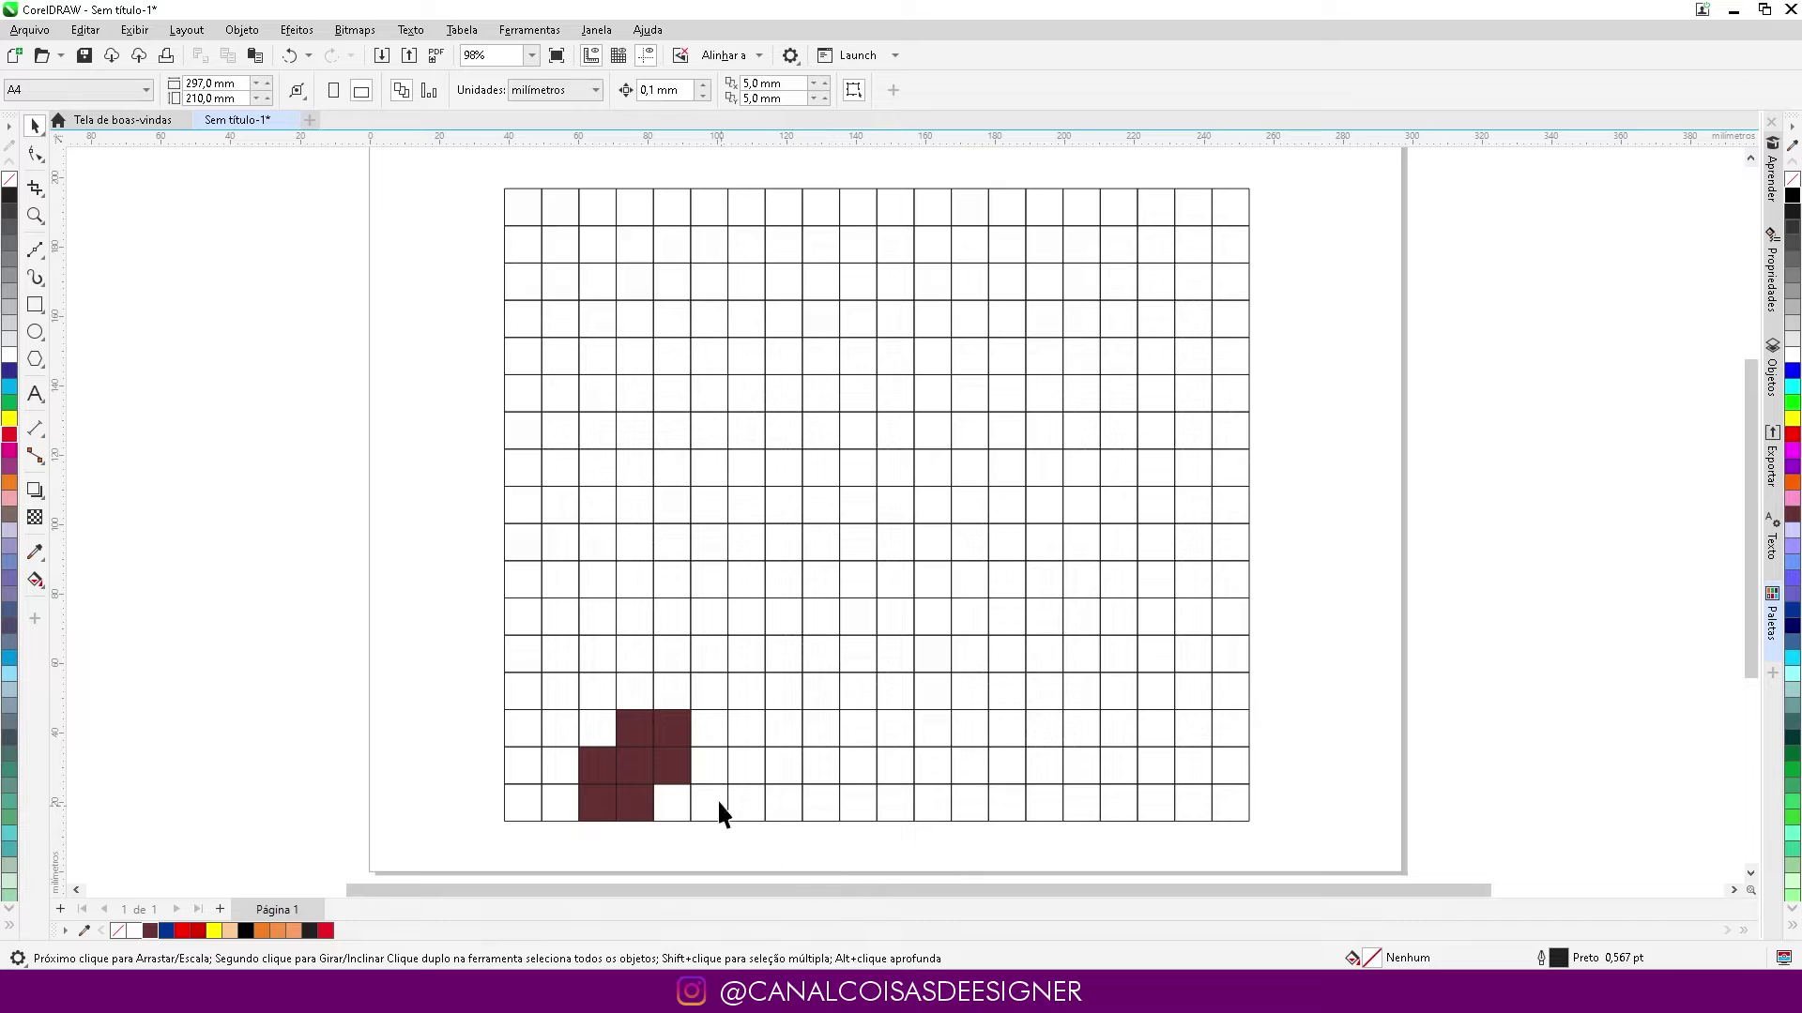
pyautogui.click(702, 724)
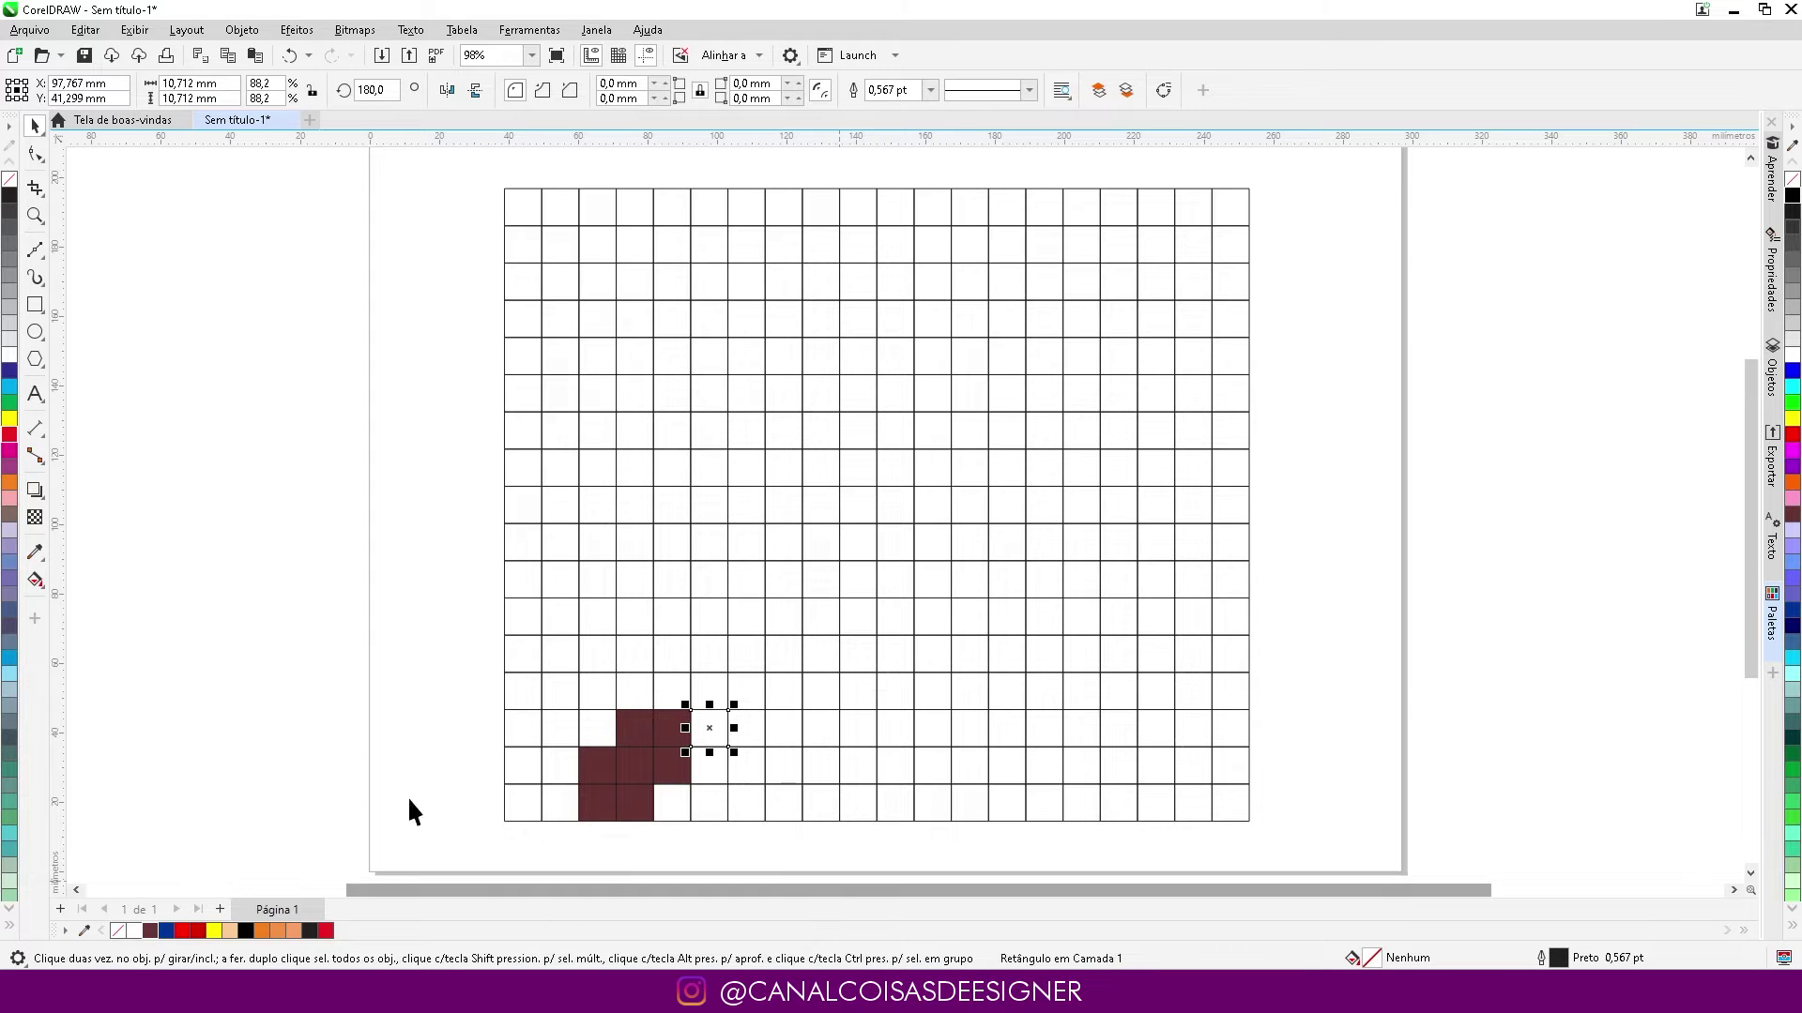
pyautogui.click(315, 741)
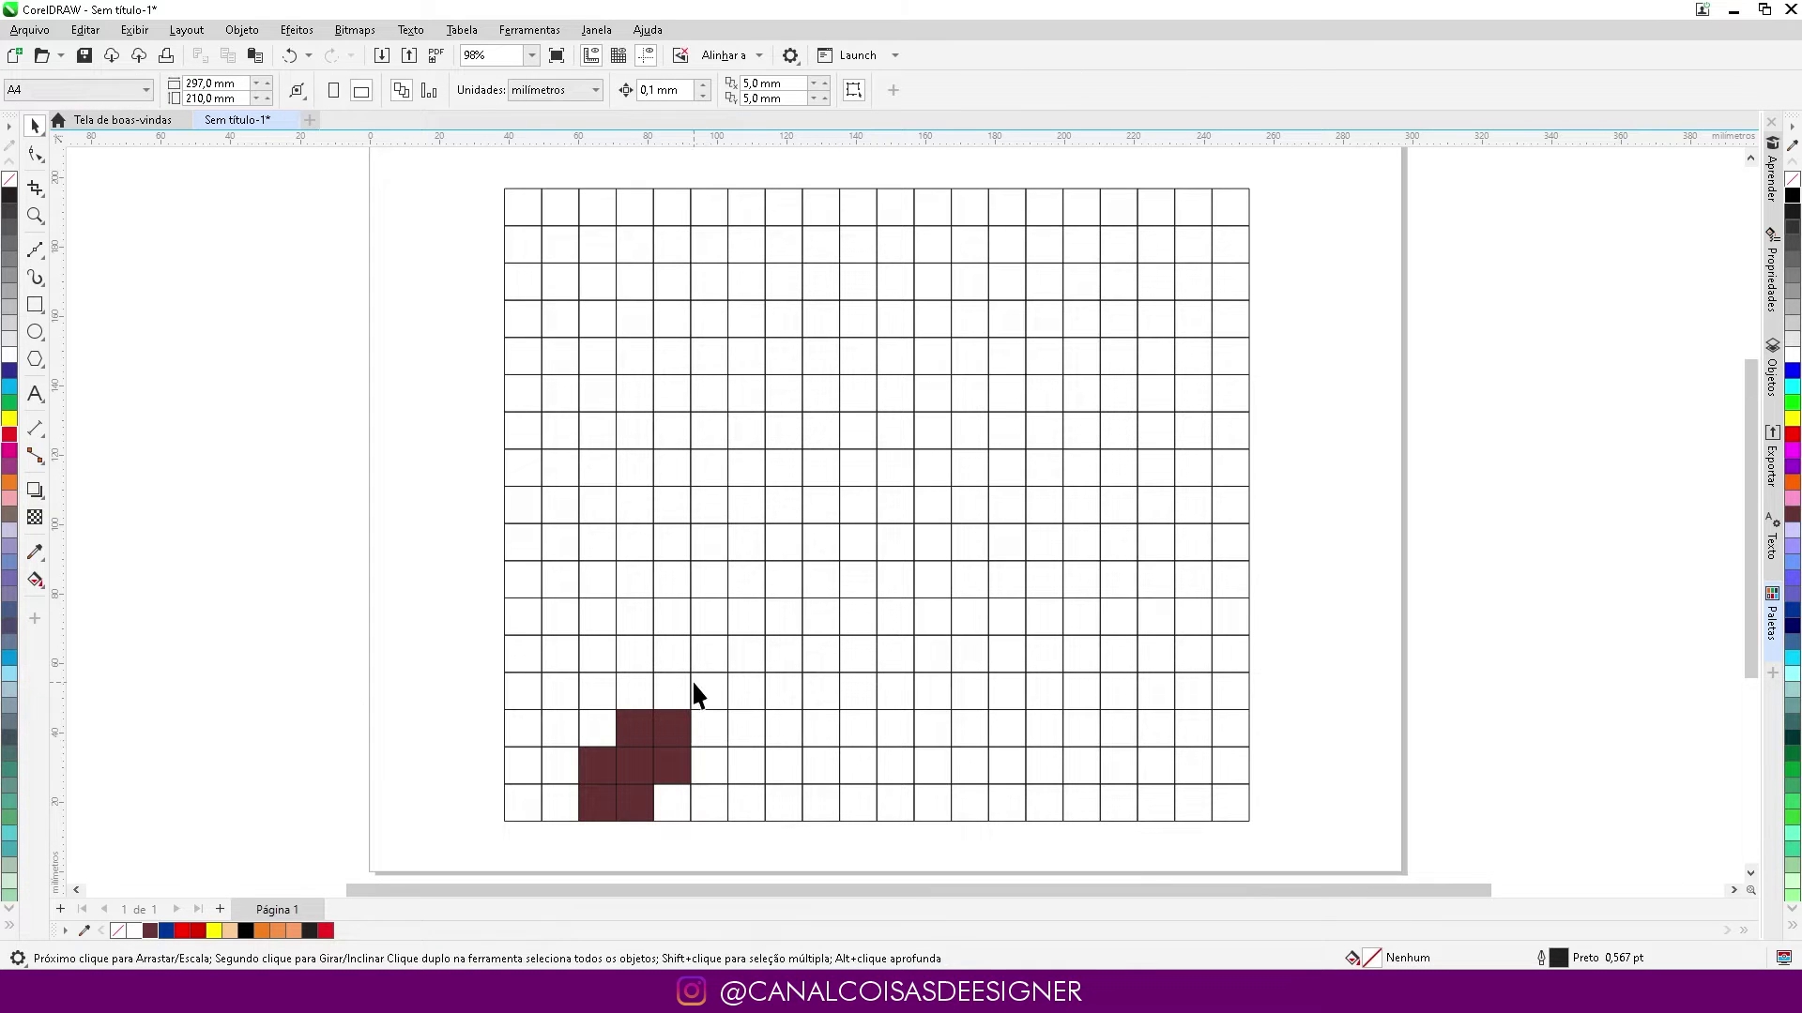
pyautogui.click(700, 724)
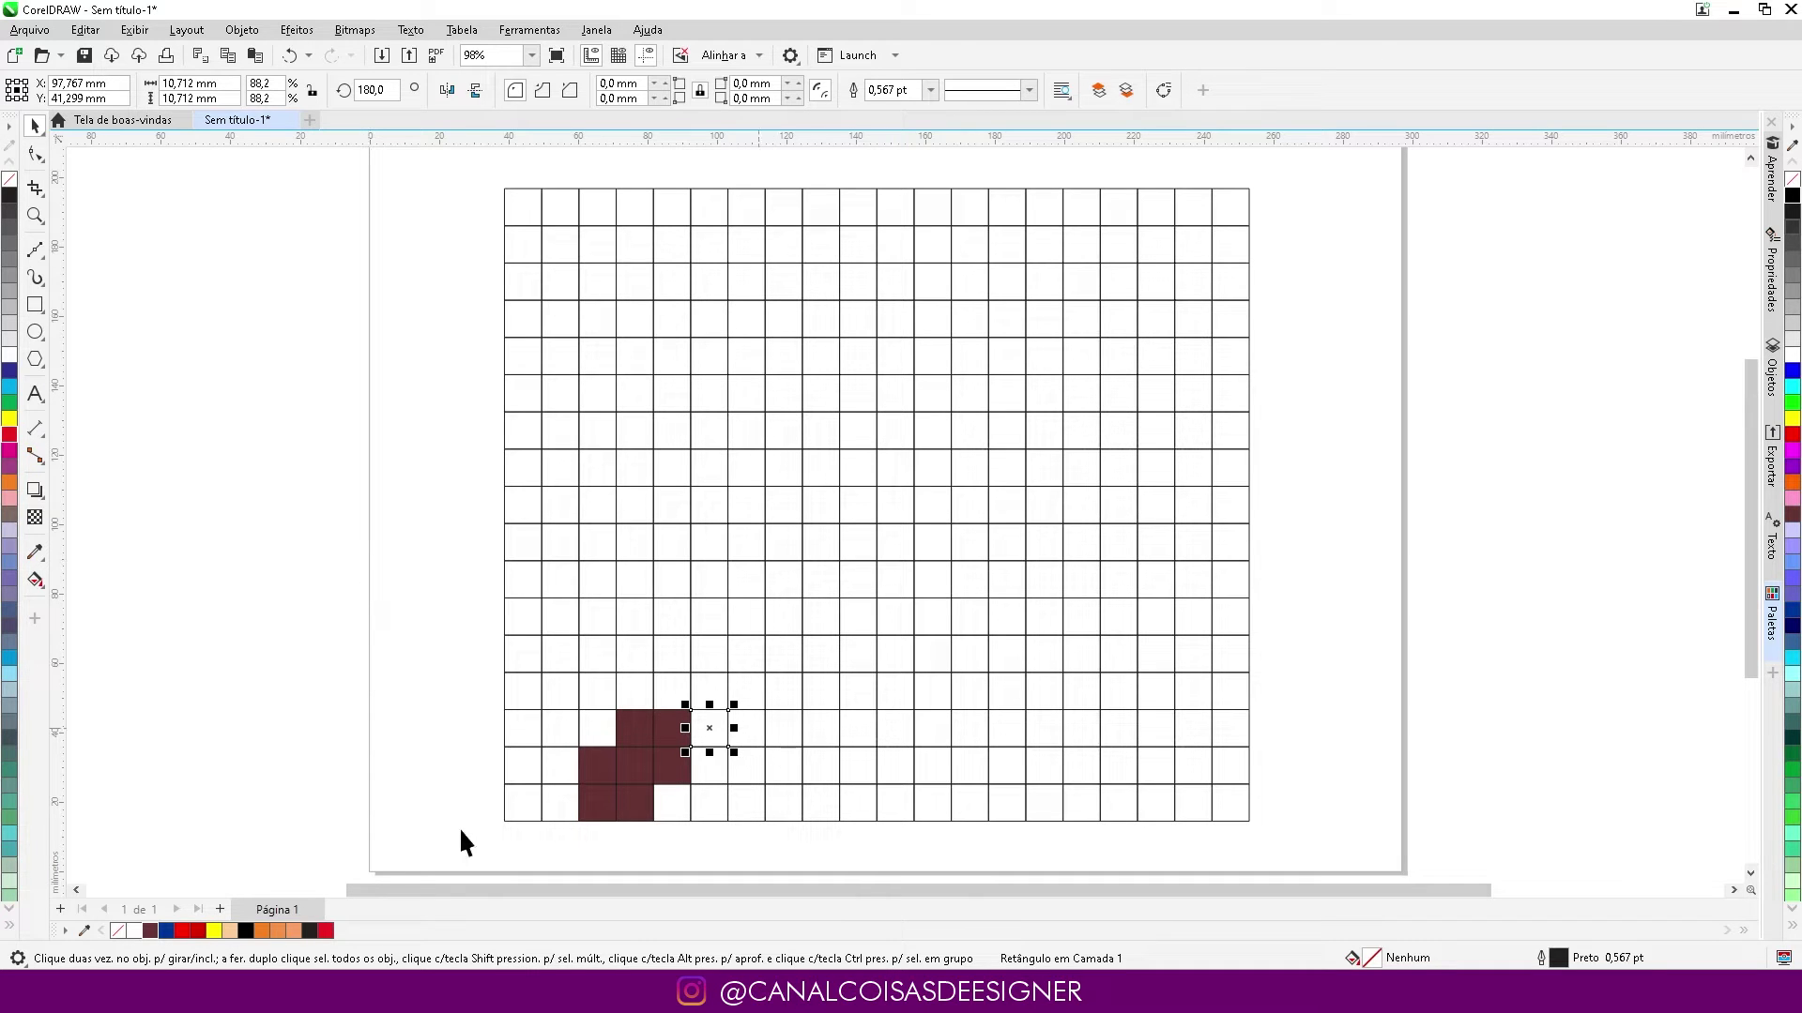
pyautogui.click(331, 662)
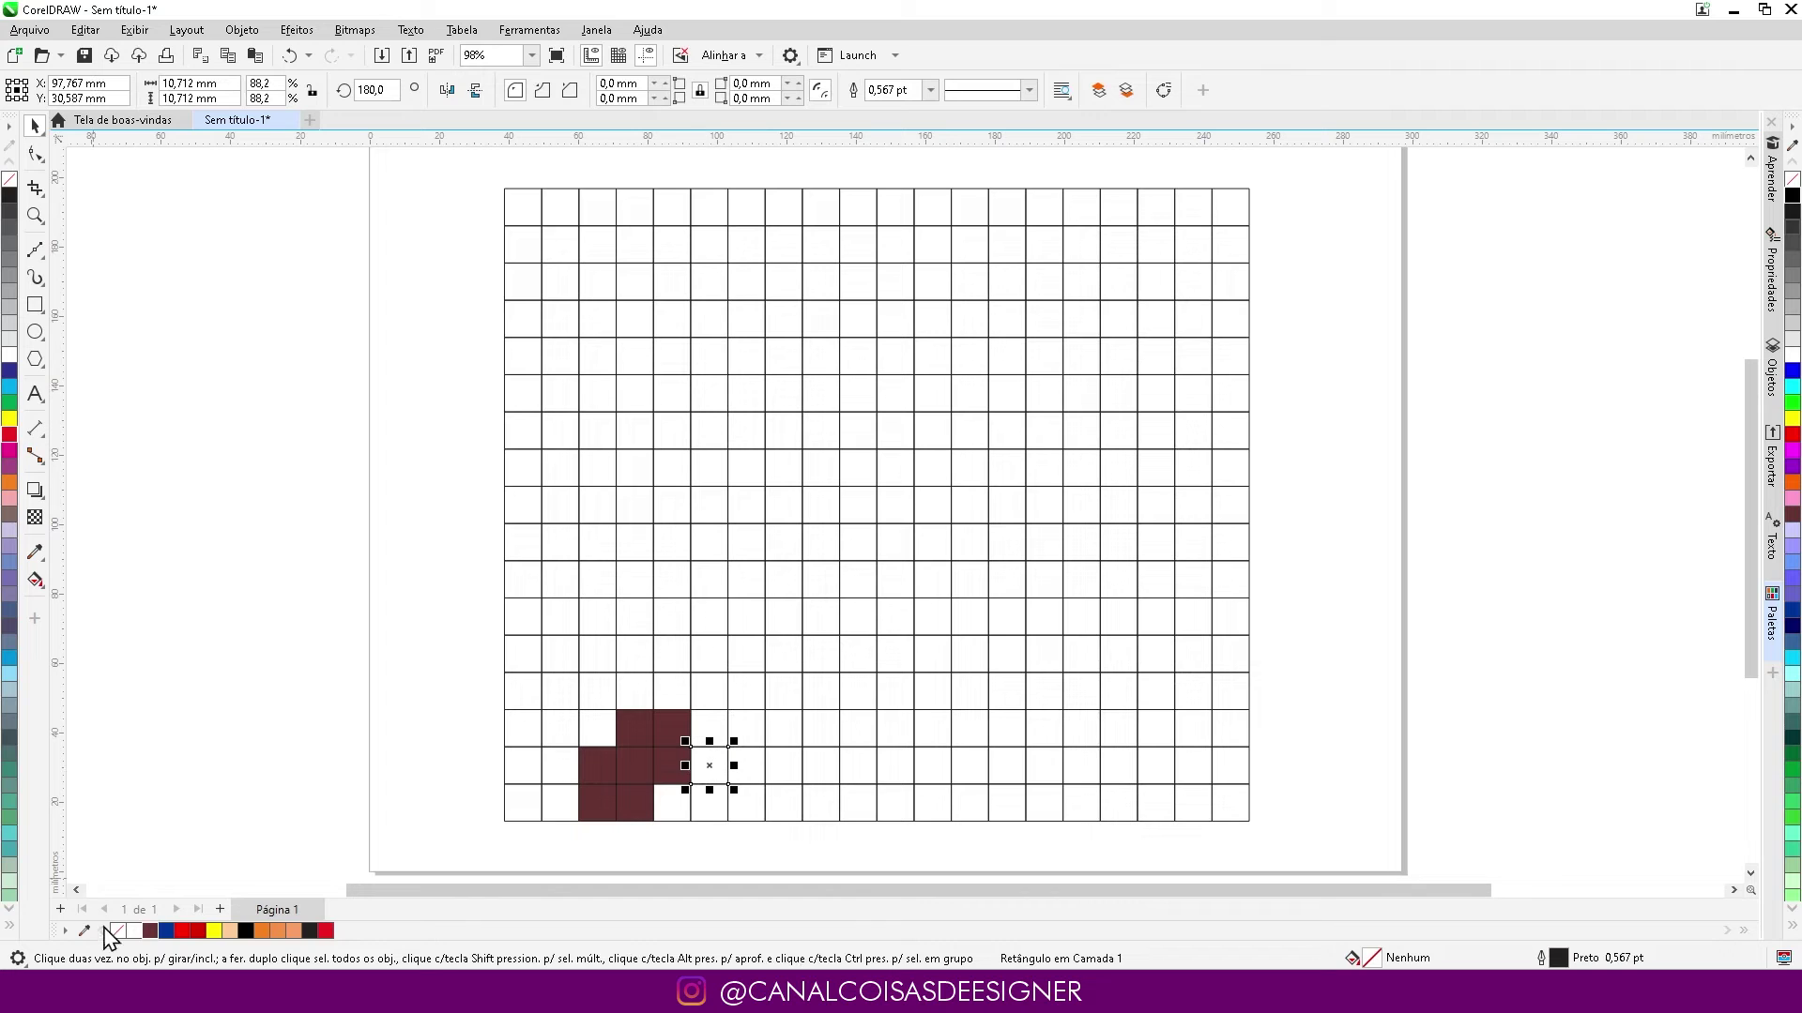
# Fill the two-by-two block in columns six and seven of the second and third rows from the bottom with navy blue (#003399)
pyautogui.click(166, 930)
pyautogui.click(754, 779)
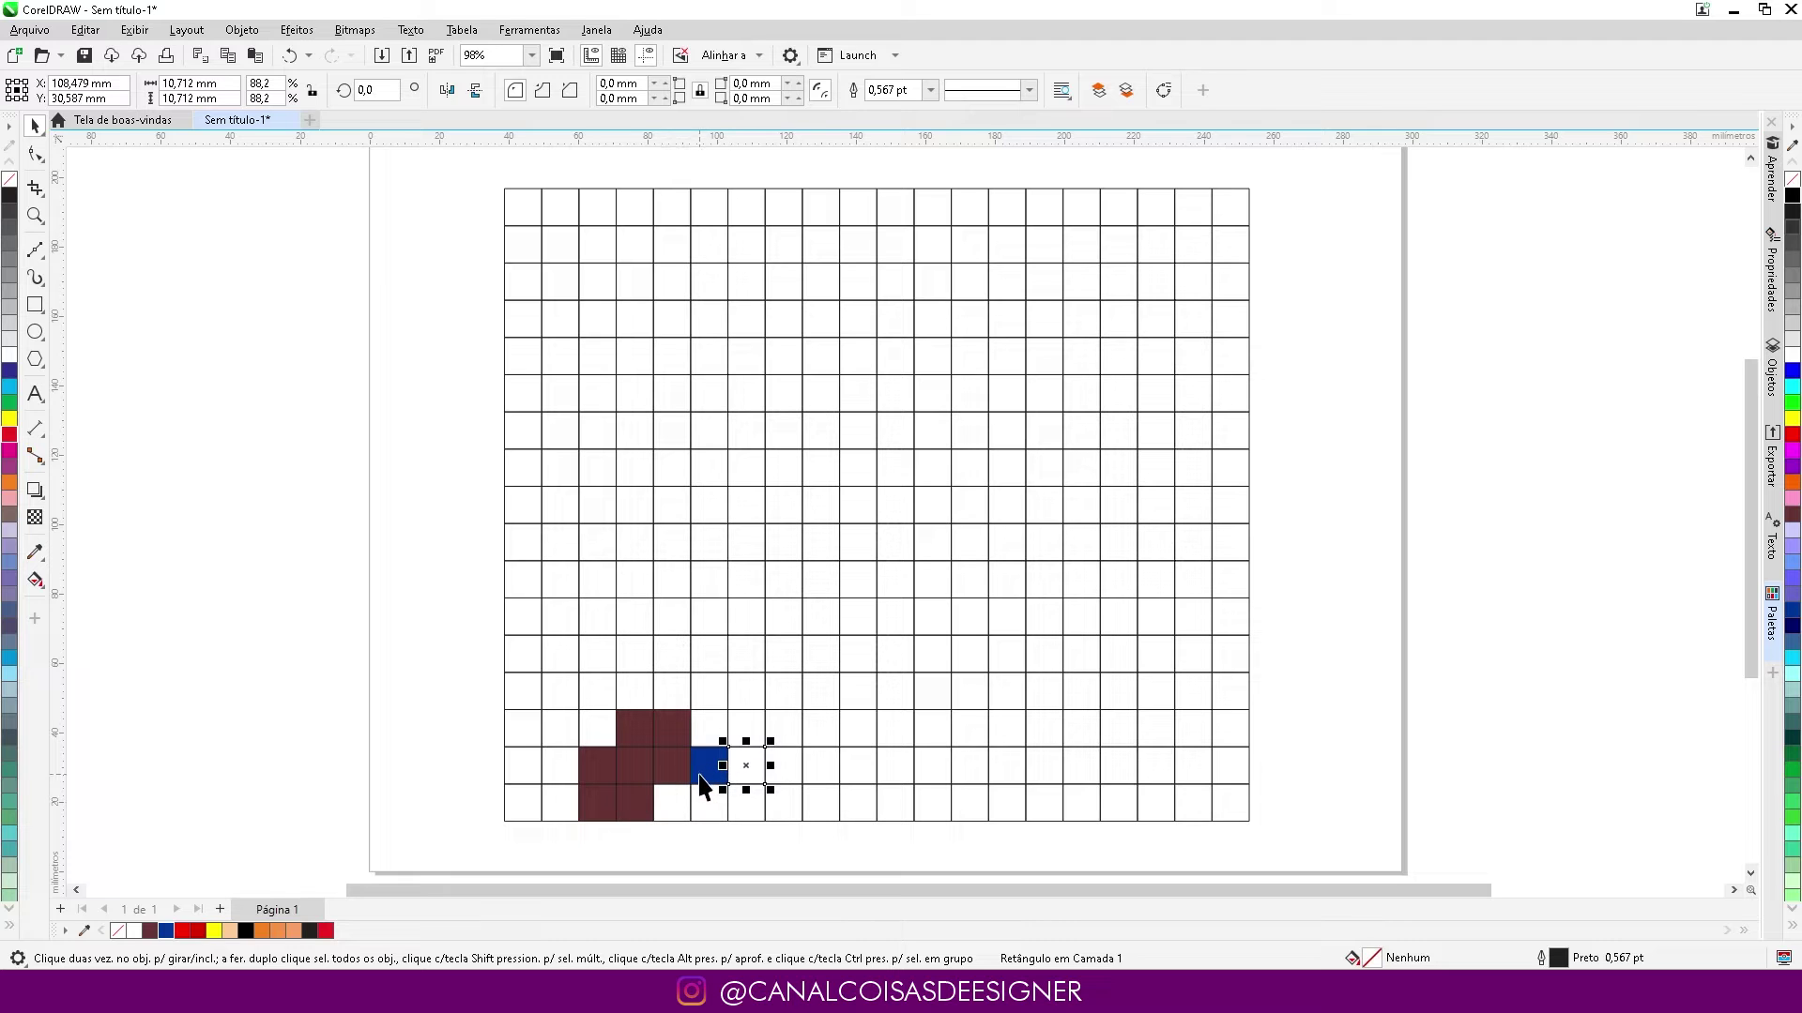
pyautogui.moveTo(711, 758); pyautogui.dragTo(702, 737)
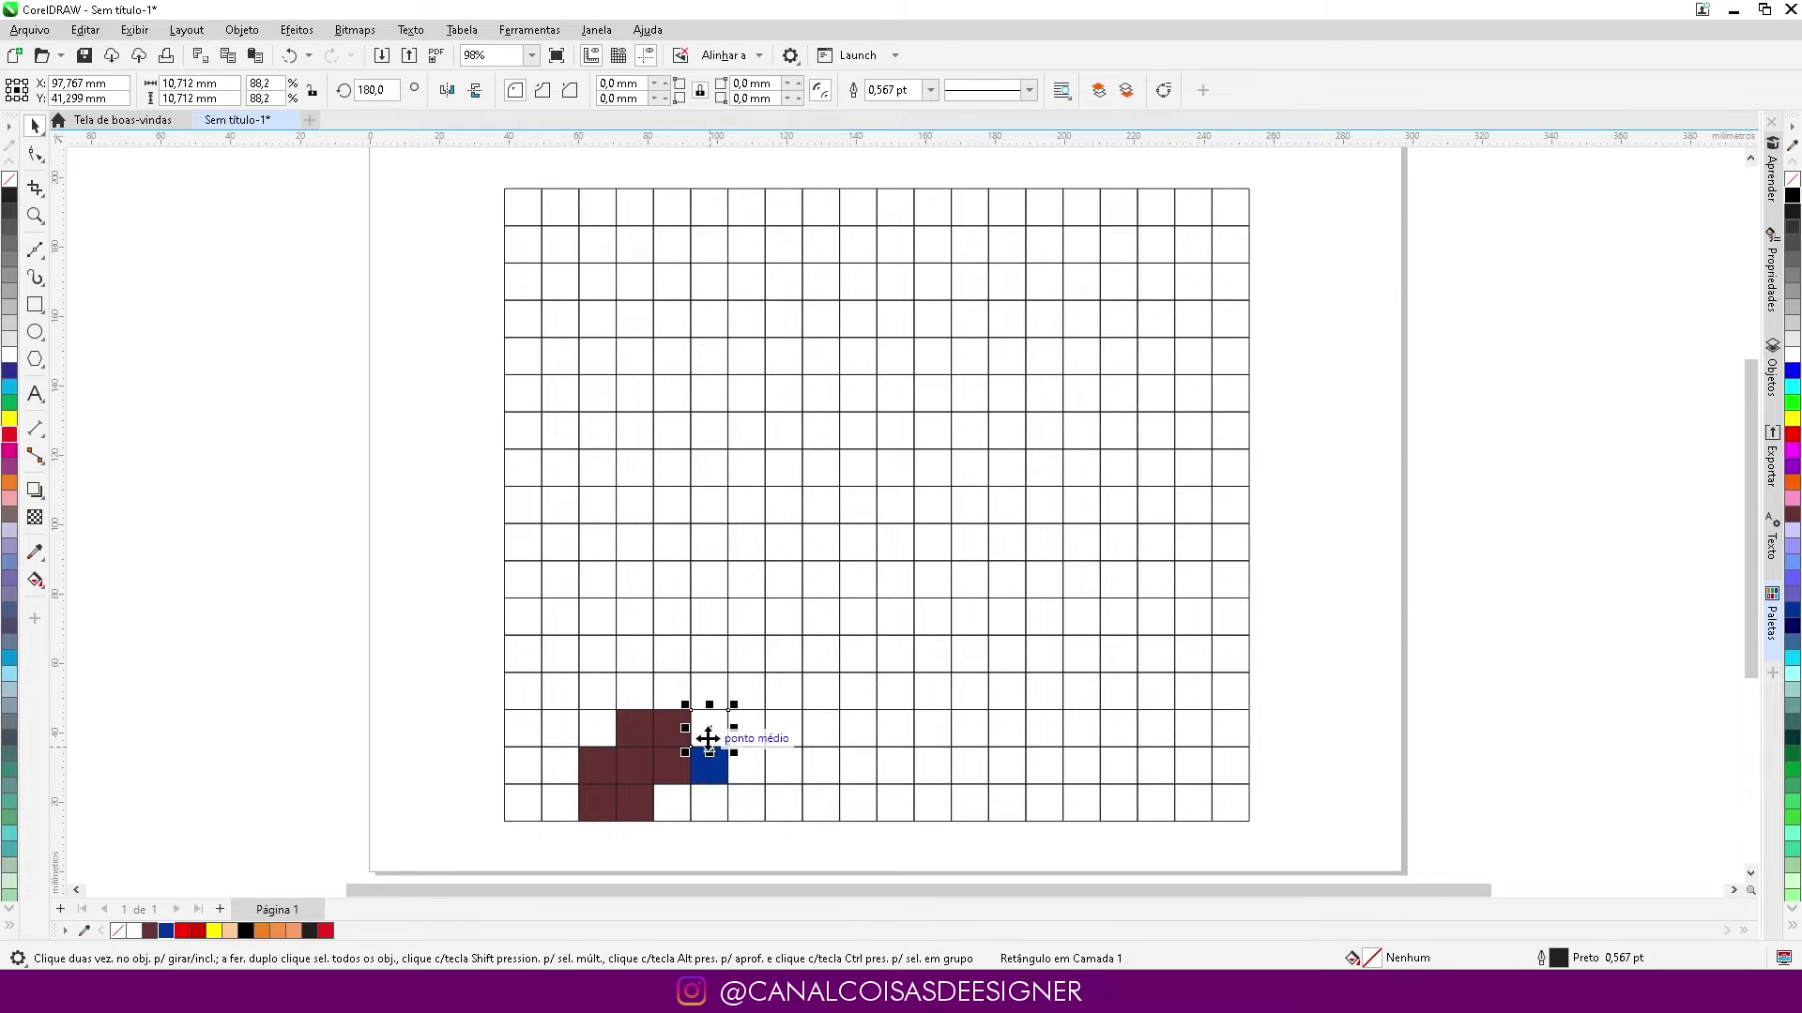
pyautogui.click(166, 931)
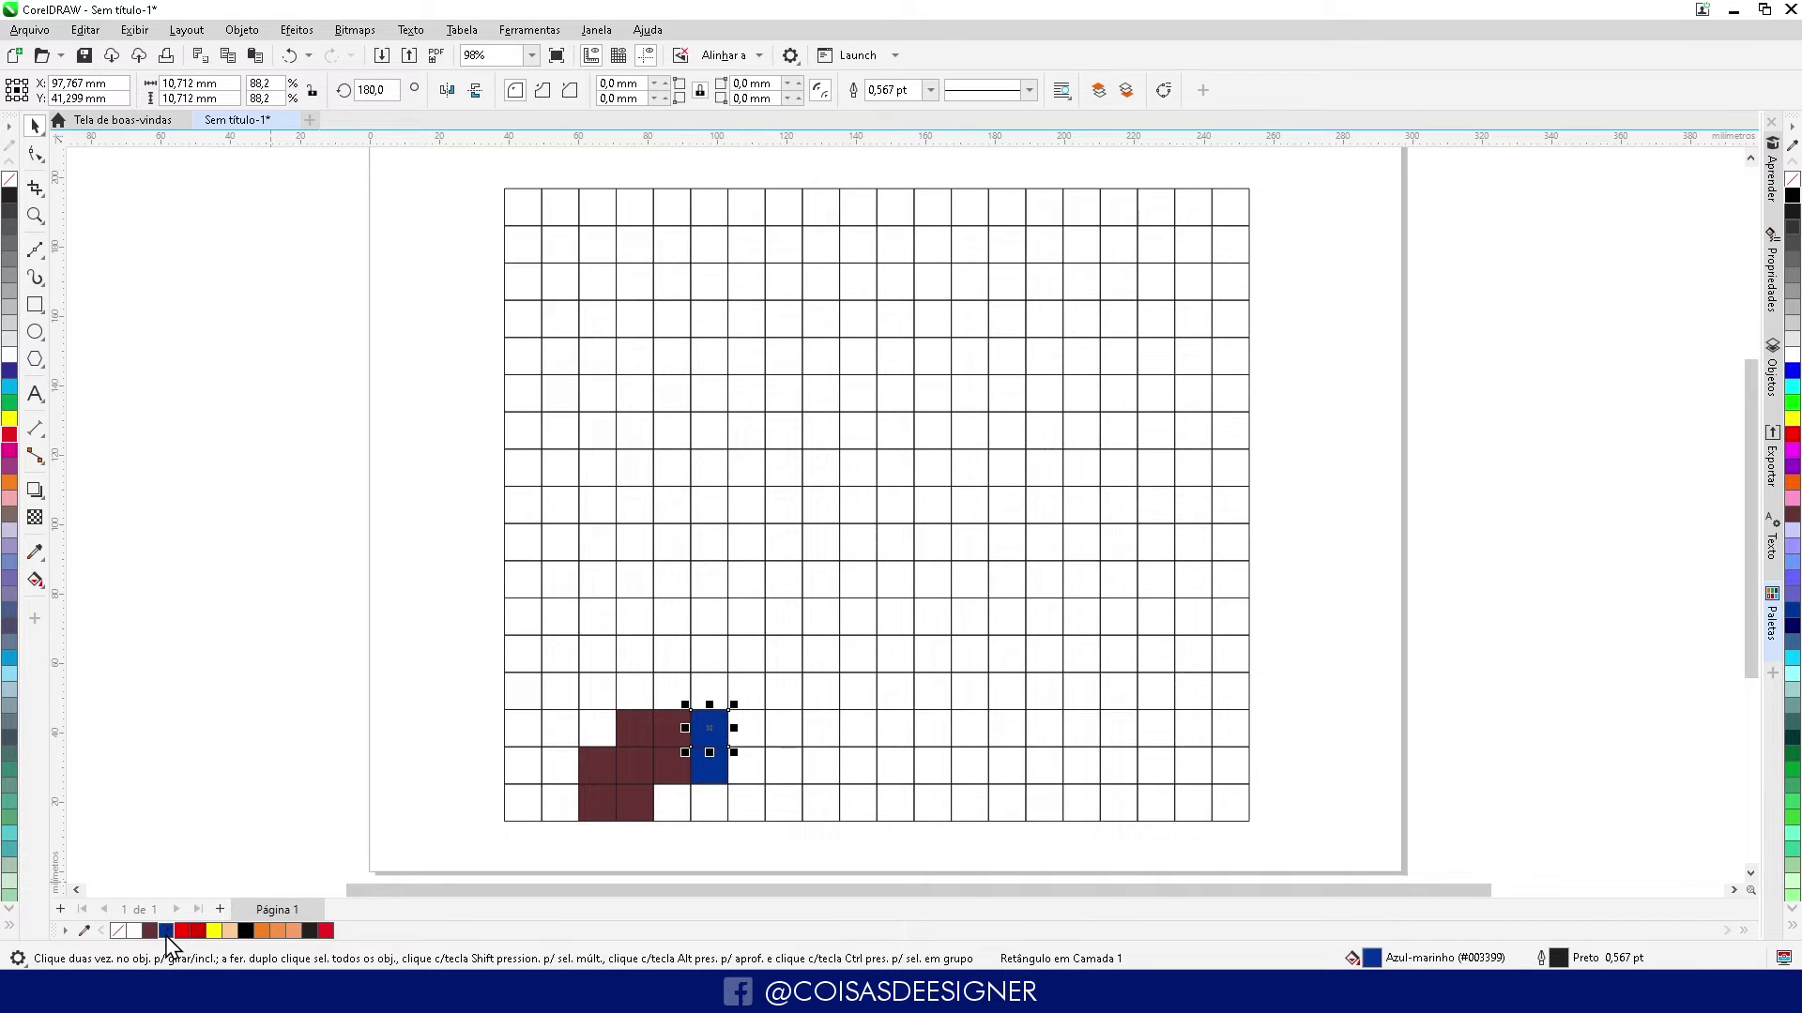
pyautogui.click(753, 732)
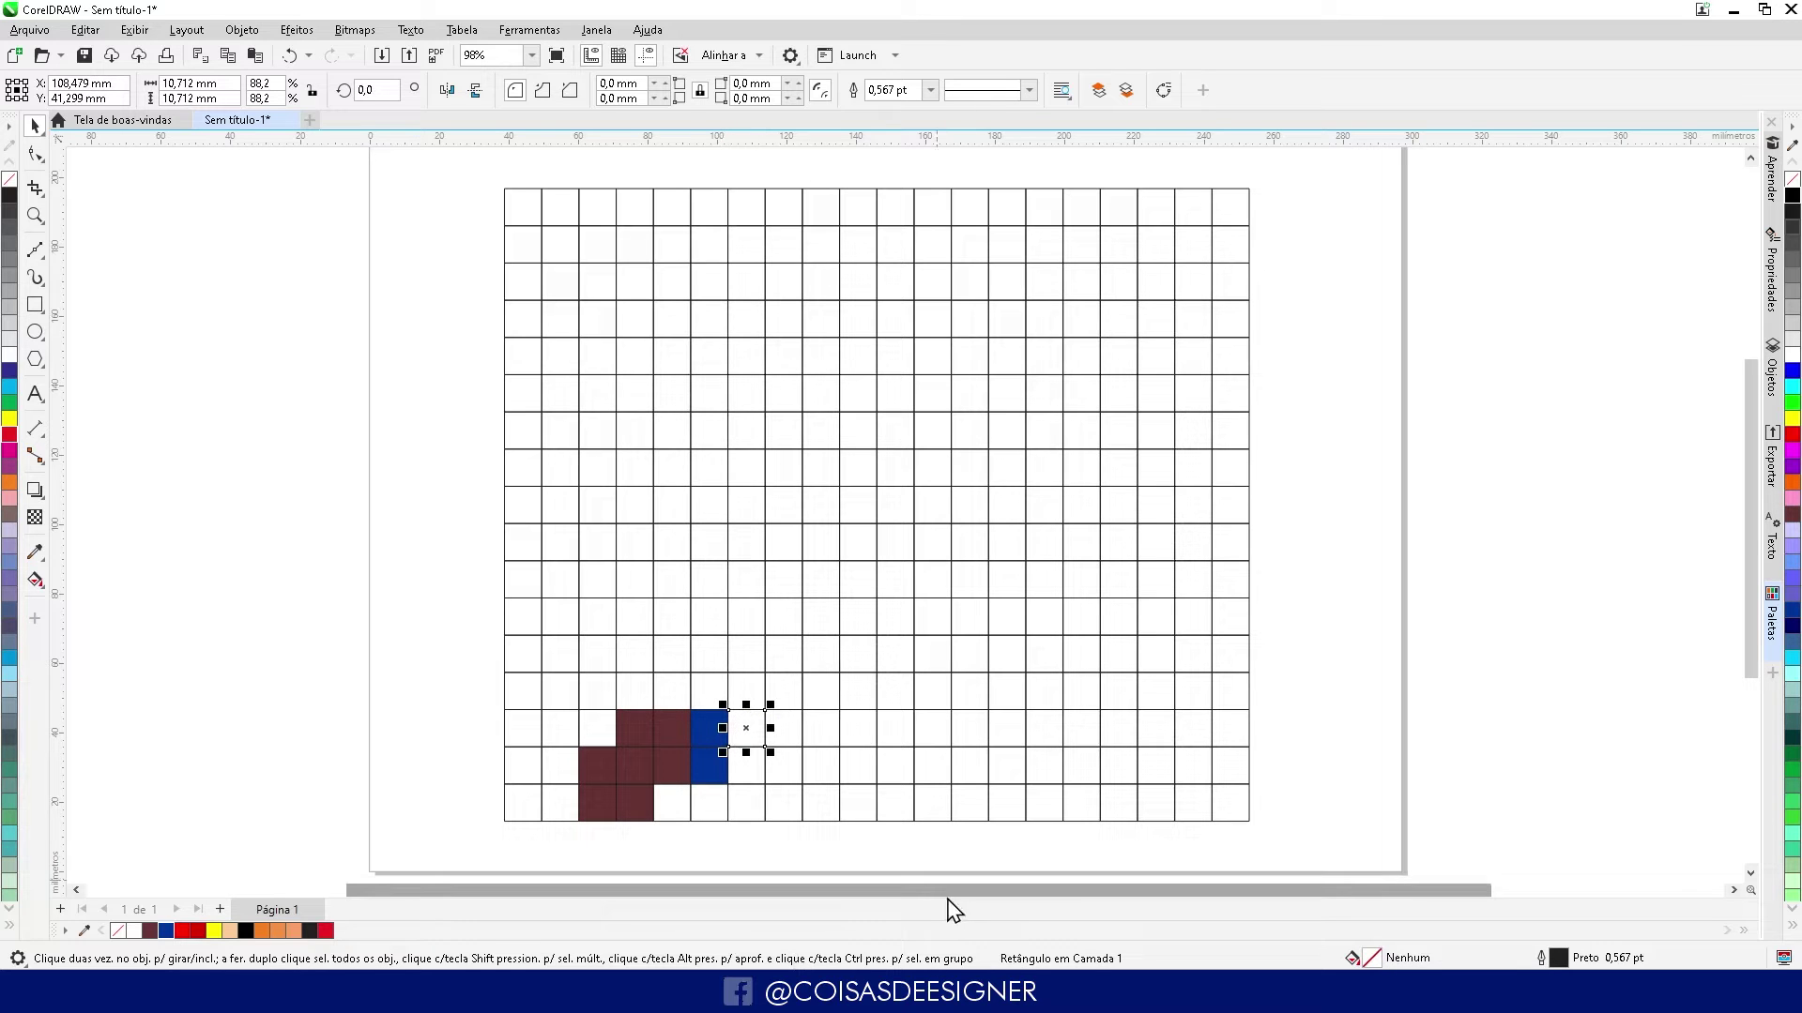
pyautogui.hotkey('ctrl', 'r')
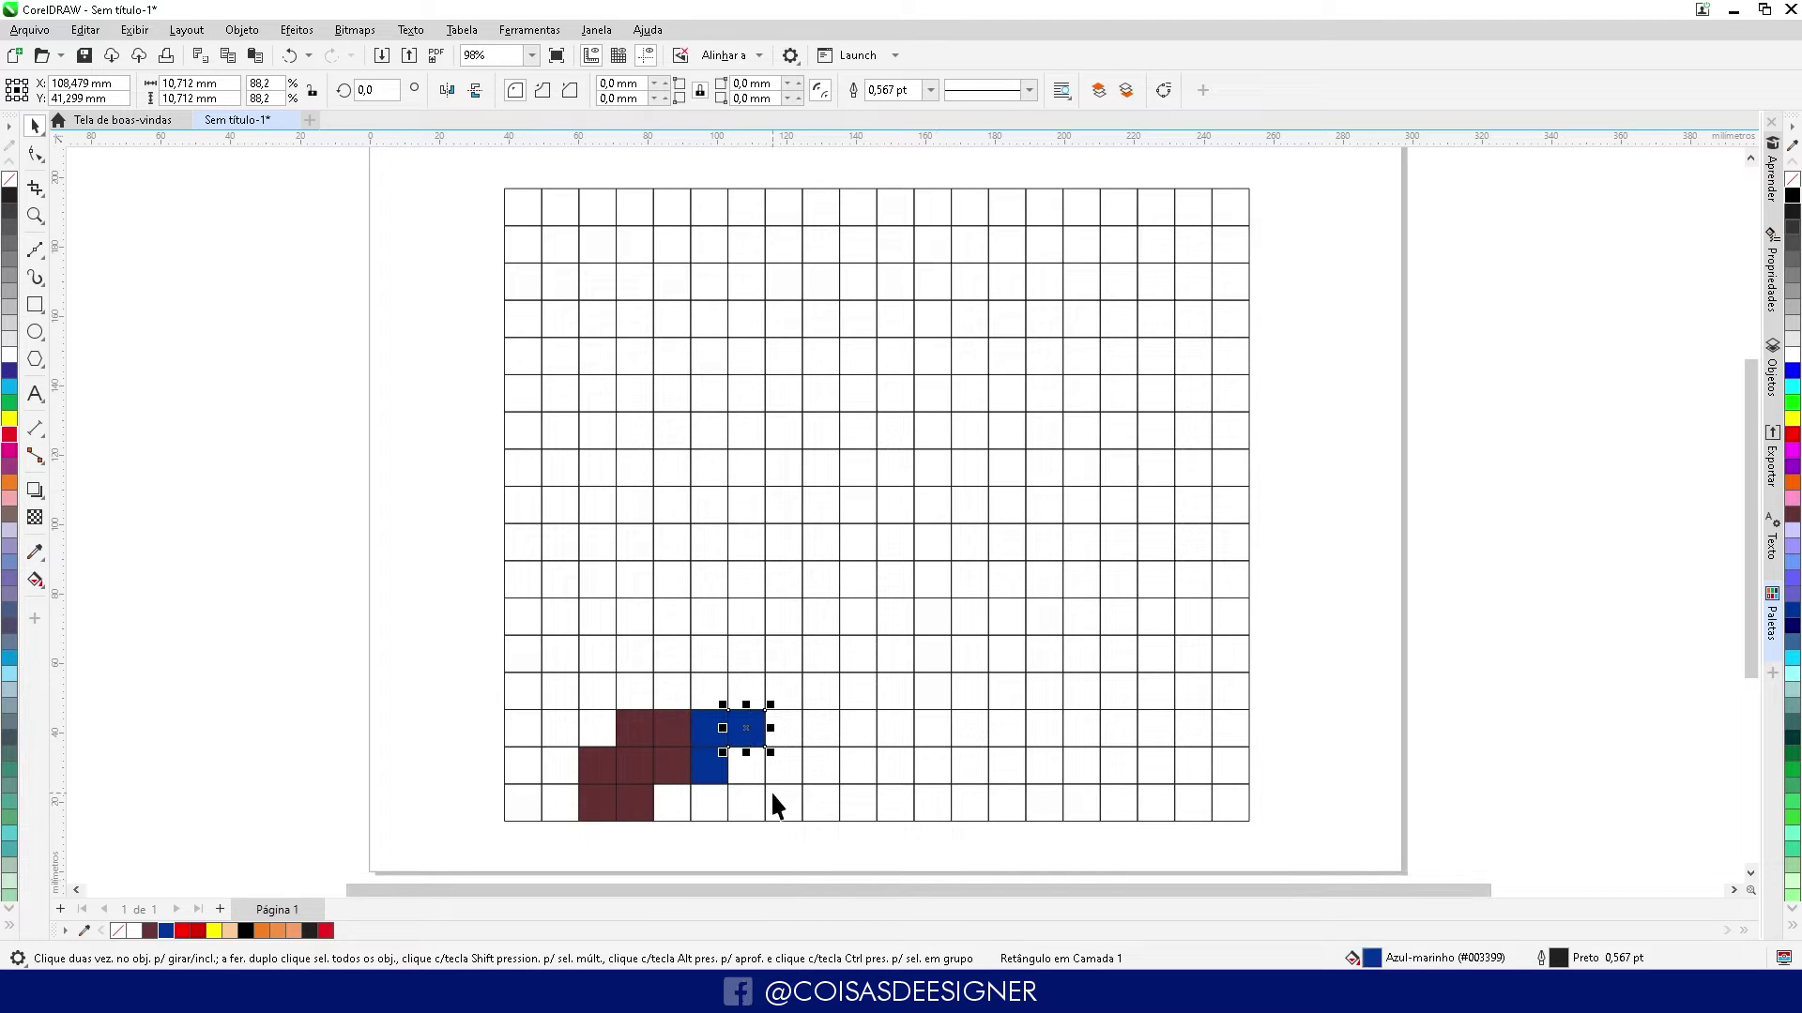
pyautogui.click(746, 772)
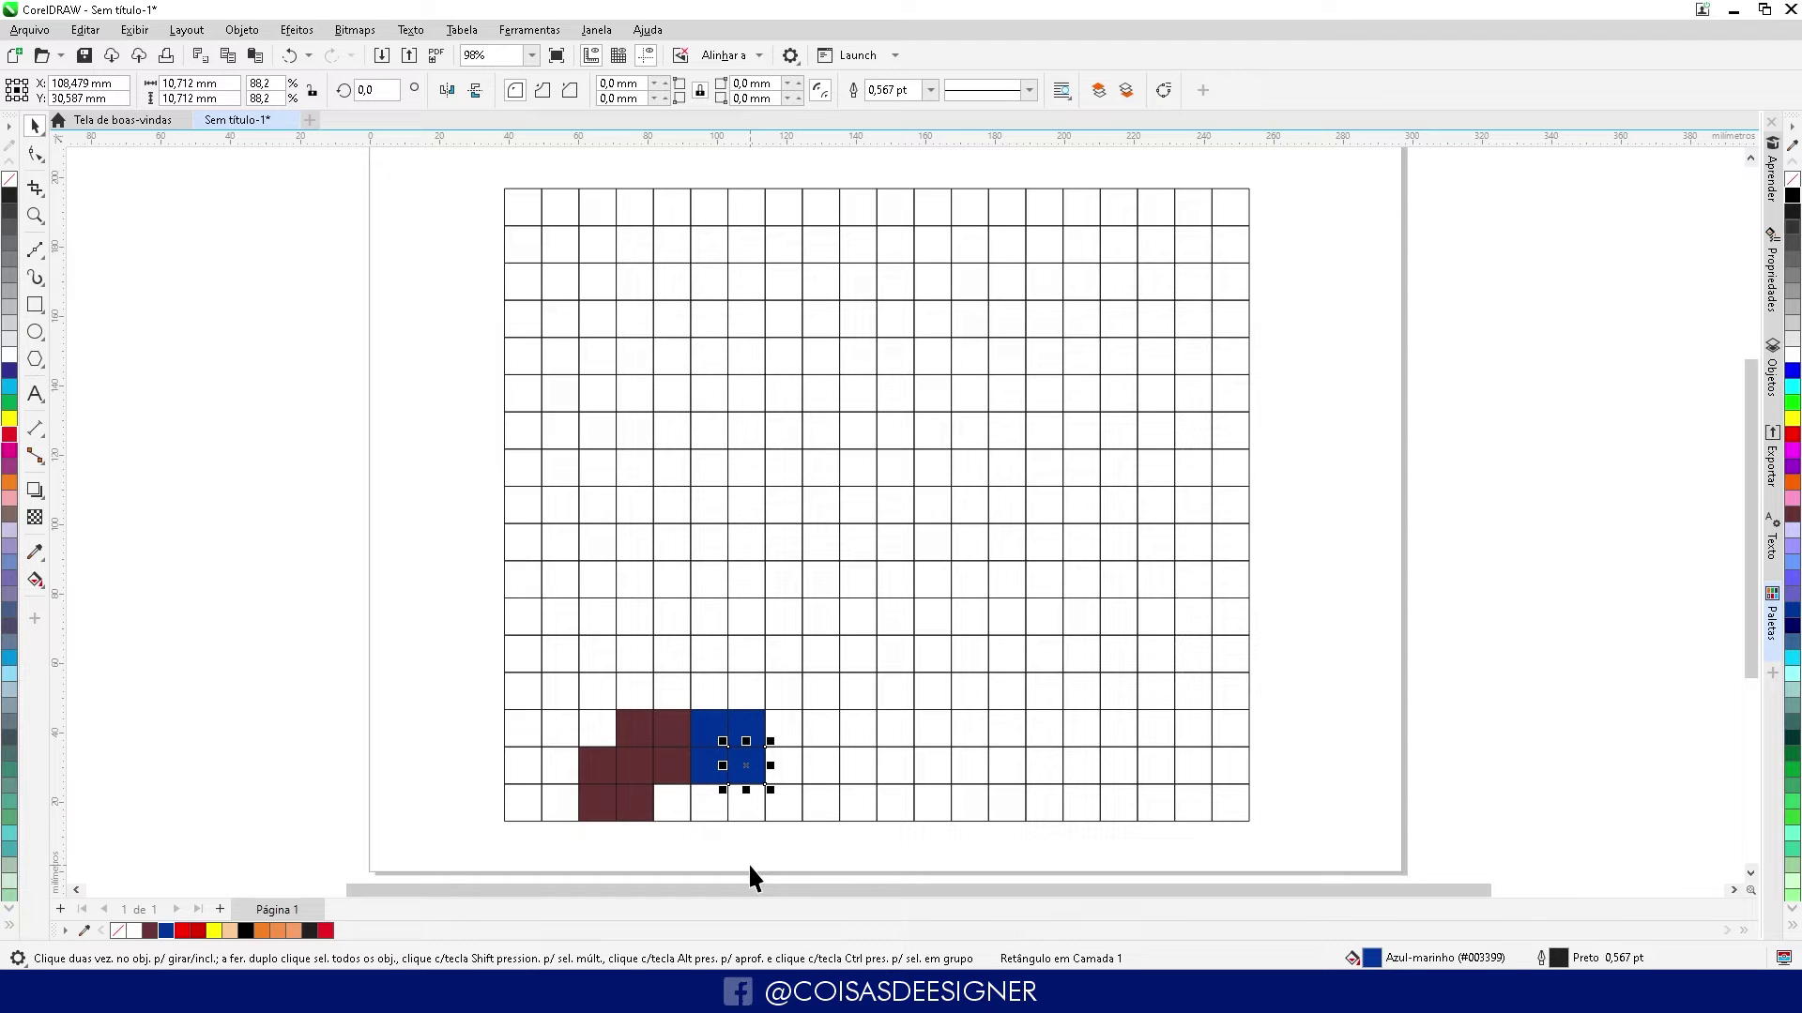
# Extend the navy blue fill across columns 8 to 11 of the second row from the bottom
pyautogui.click(783, 765)
pyautogui.hotkey('ctrl', 'r')
pyautogui.click(820, 771)
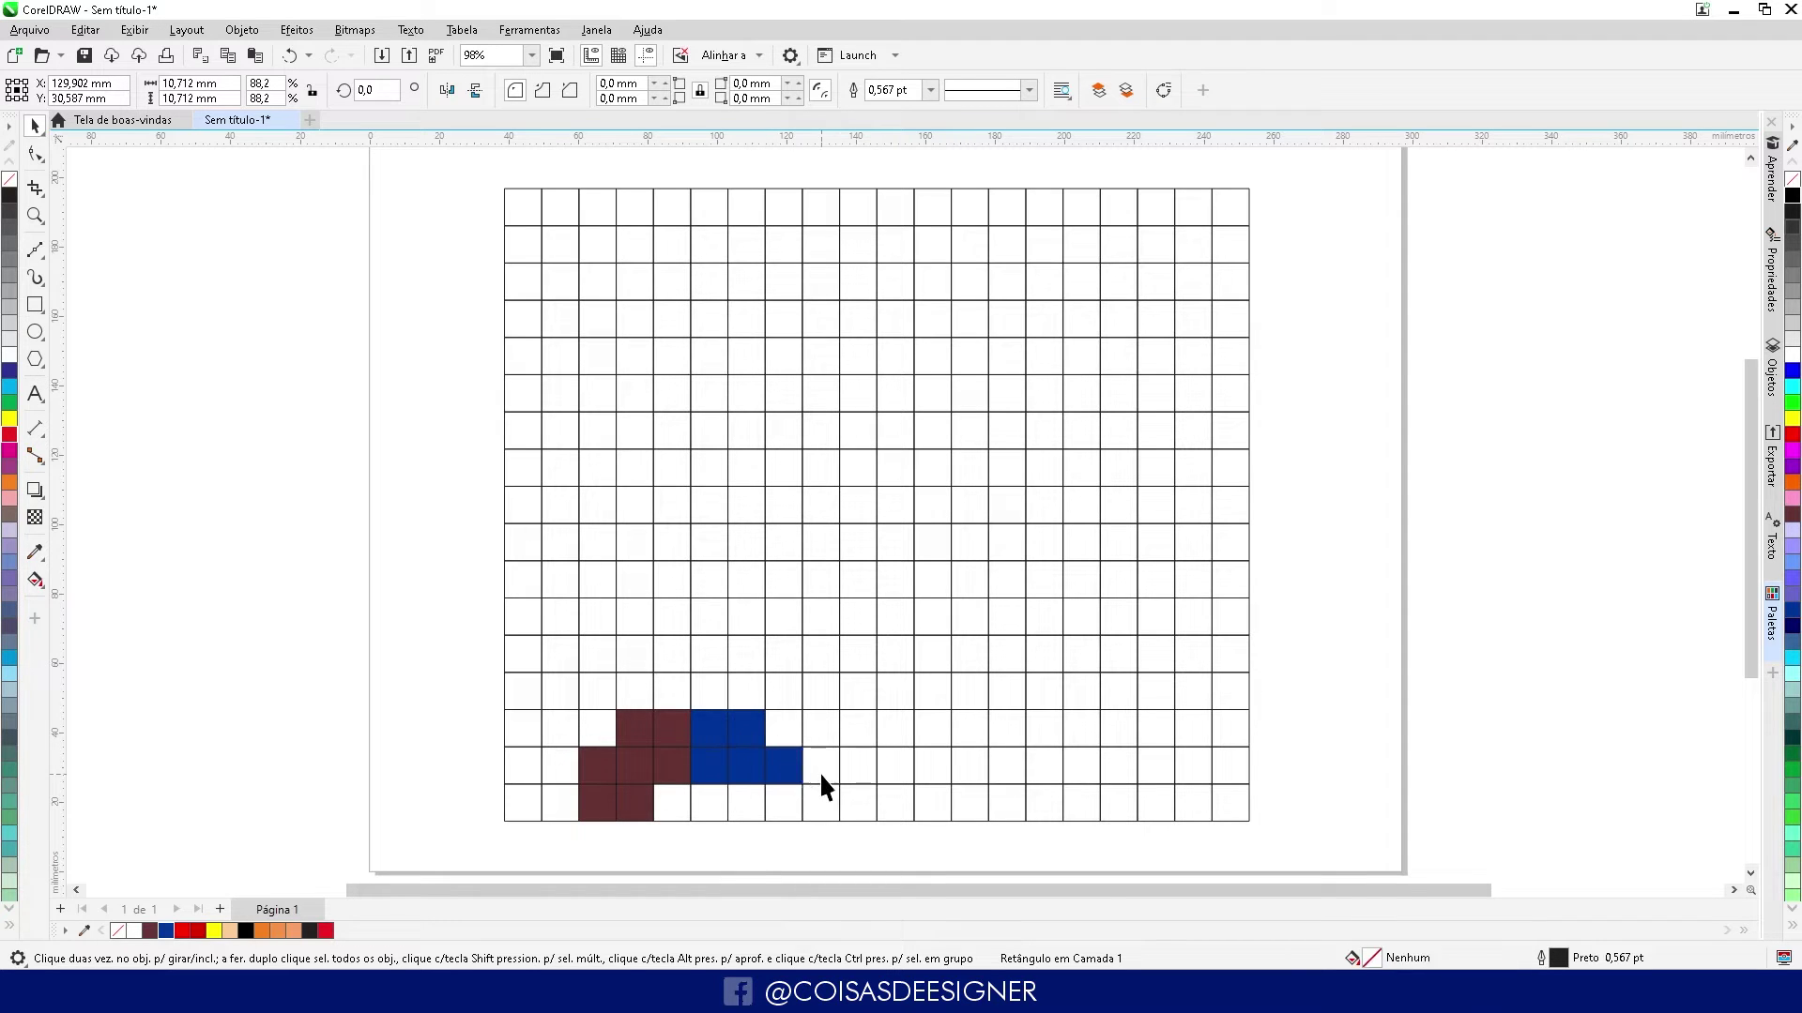
pyautogui.hotkey('ctrl', 'r')
pyautogui.click(858, 768)
pyautogui.hotkey('ctrl', 'r')
pyautogui.click(899, 769)
pyautogui.hotkey('ctrl', 'r')
# Fill columns 8 to 11 of the third row from the bottom with the same navy blue
pyautogui.click(783, 730)
pyautogui.hotkey('ctrl', 'r')
pyautogui.click(826, 734)
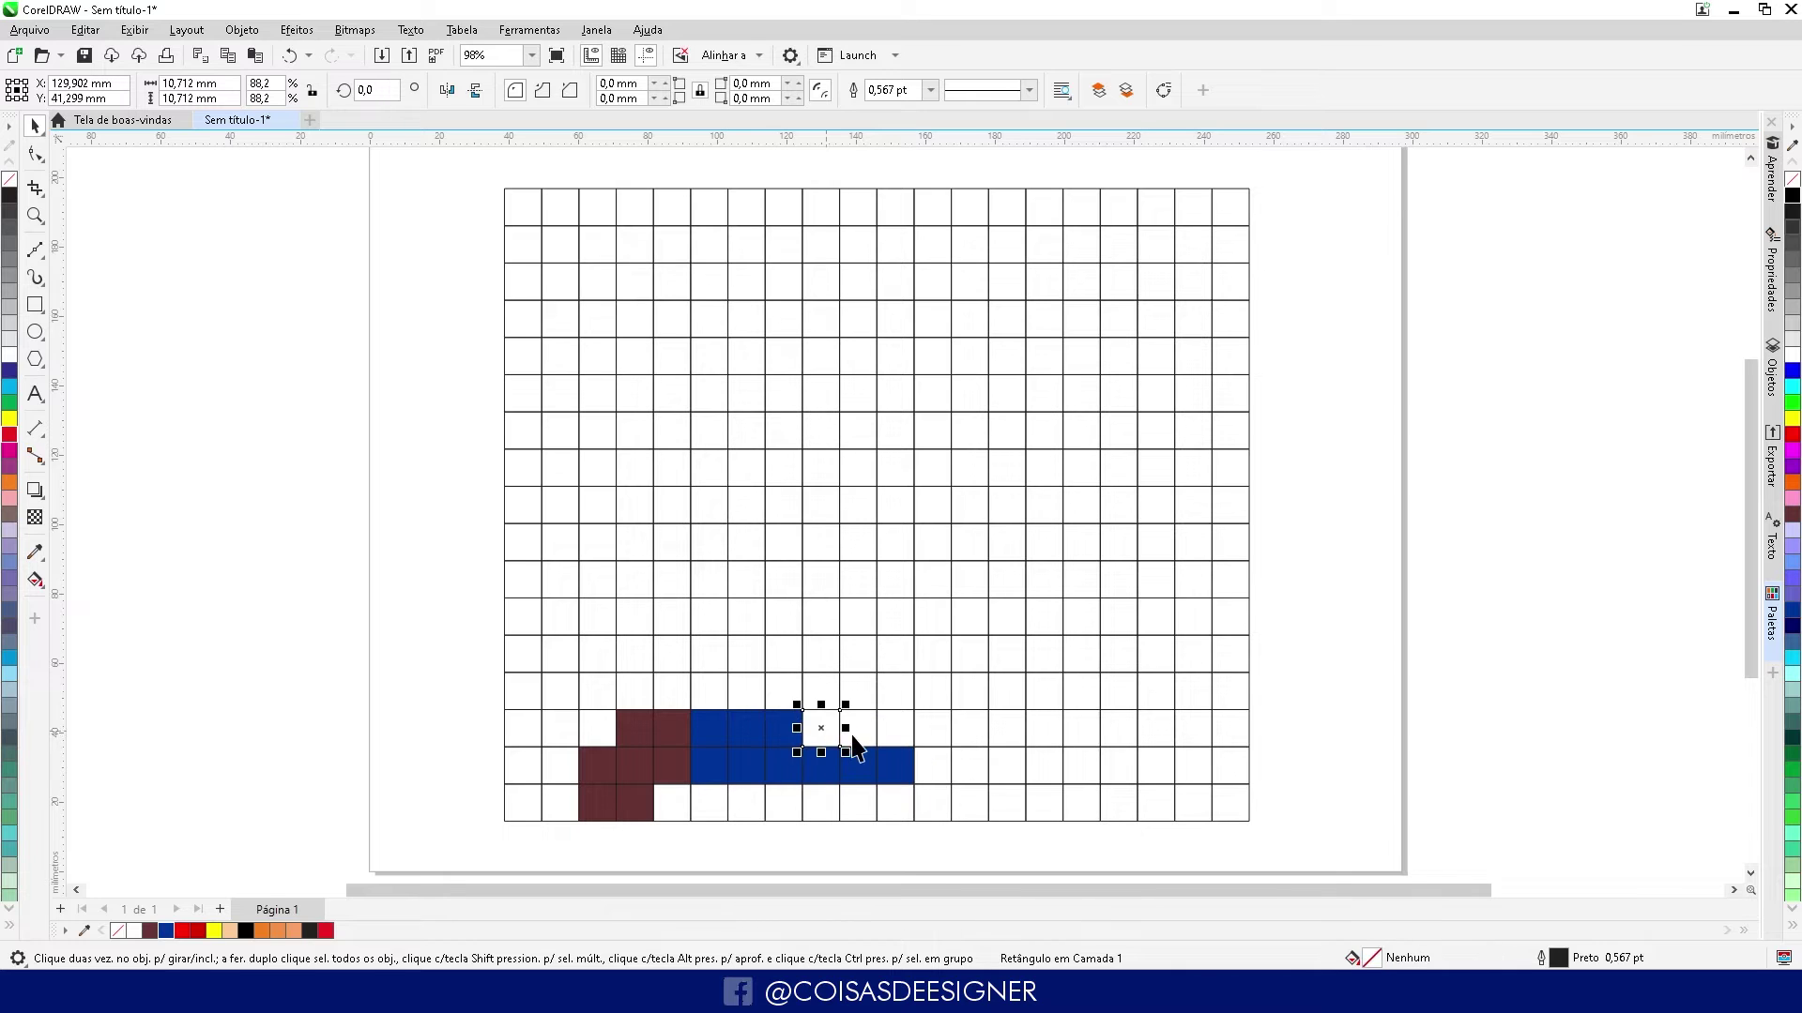
pyautogui.hotkey('ctrl', 'r')
pyautogui.click(856, 737)
pyautogui.hotkey('ctrl', 'r')
pyautogui.click(901, 737)
pyautogui.hotkey('ctrl', 'r')
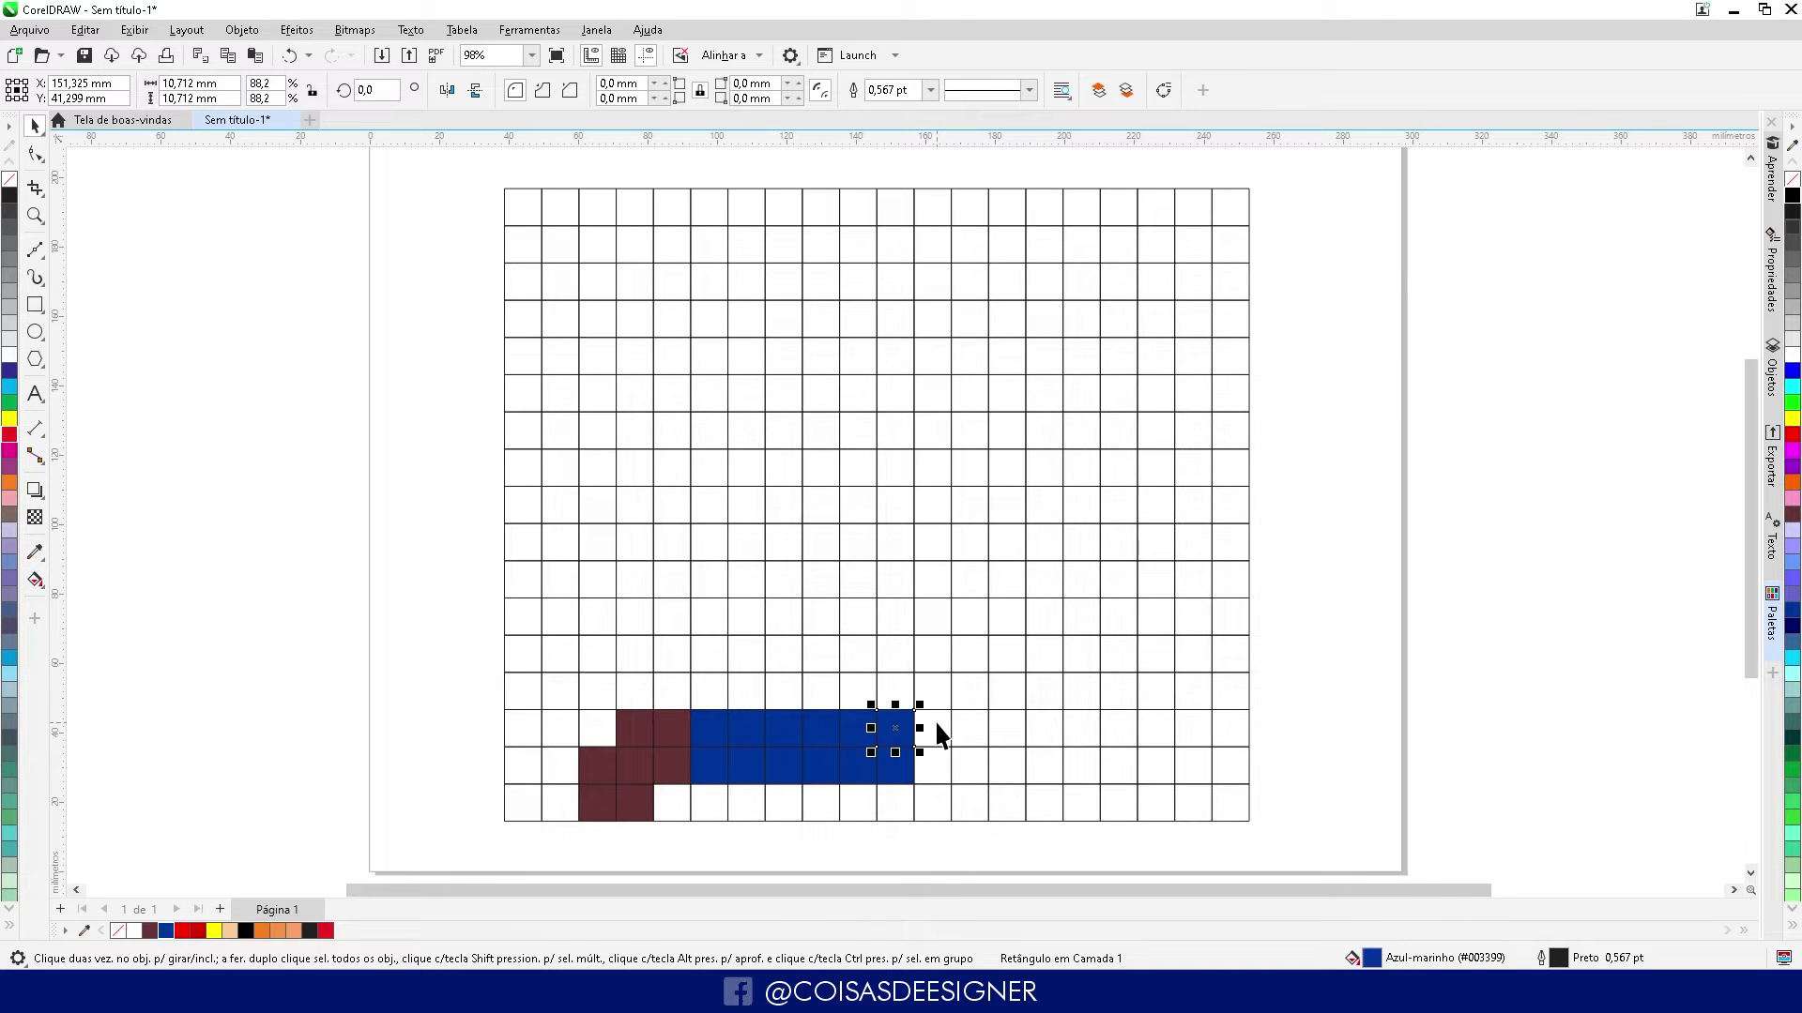
# Continue the navy blue fill in the third row from the bottom through columns 12 to 16
pyautogui.click(938, 730)
pyautogui.hotkey('ctrl', 'r')
pyautogui.click(972, 728)
pyautogui.hotkey('ctrl', 'r')
pyautogui.click(1012, 728)
pyautogui.hotkey('ctrl', 'r')
pyautogui.click(1049, 726)
pyautogui.hotkey('ctrl', 'r')
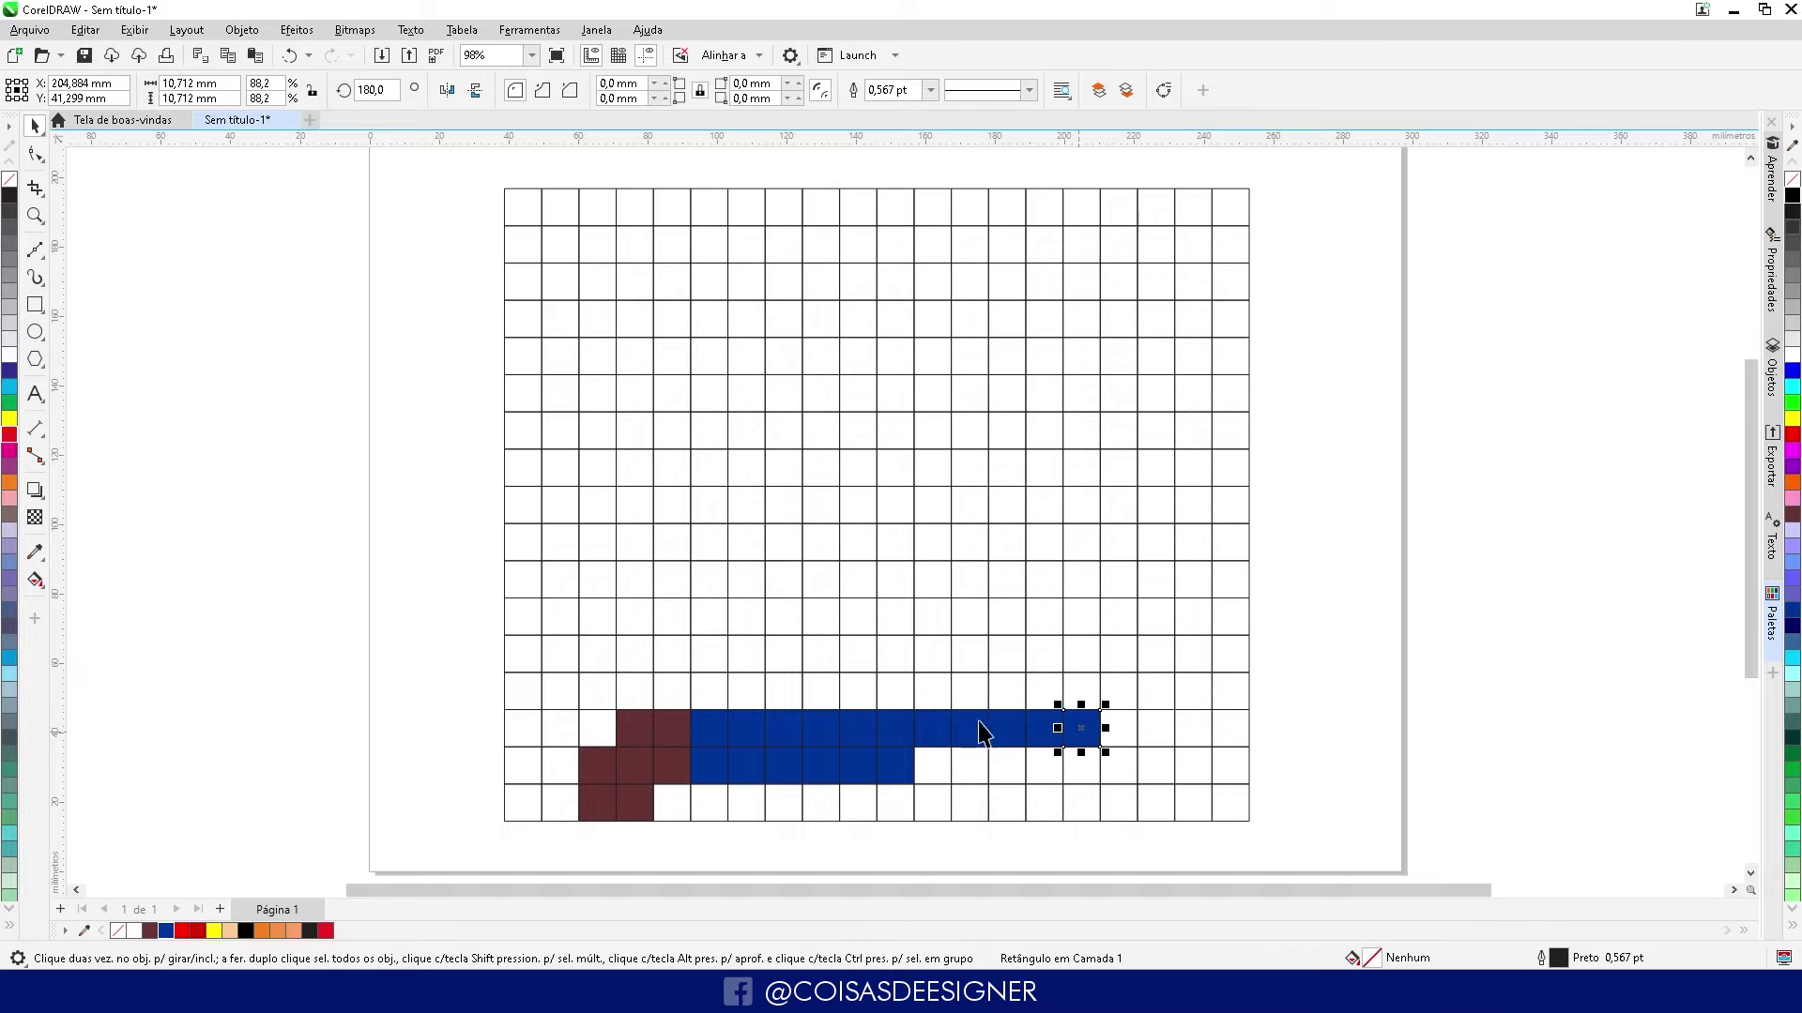
# Fill columns 12 to 16 of the fourth row from the bottom with navy blue
pyautogui.click(933, 693)
pyautogui.hotkey('ctrl', 'r')
pyautogui.click(970, 690)
pyautogui.hotkey('ctrl', 'r')
pyautogui.hotkey('ctrl', 'r')
pyautogui.click(1043, 699)
pyautogui.hotkey('ctrl', 'r')
pyautogui.click(1085, 694)
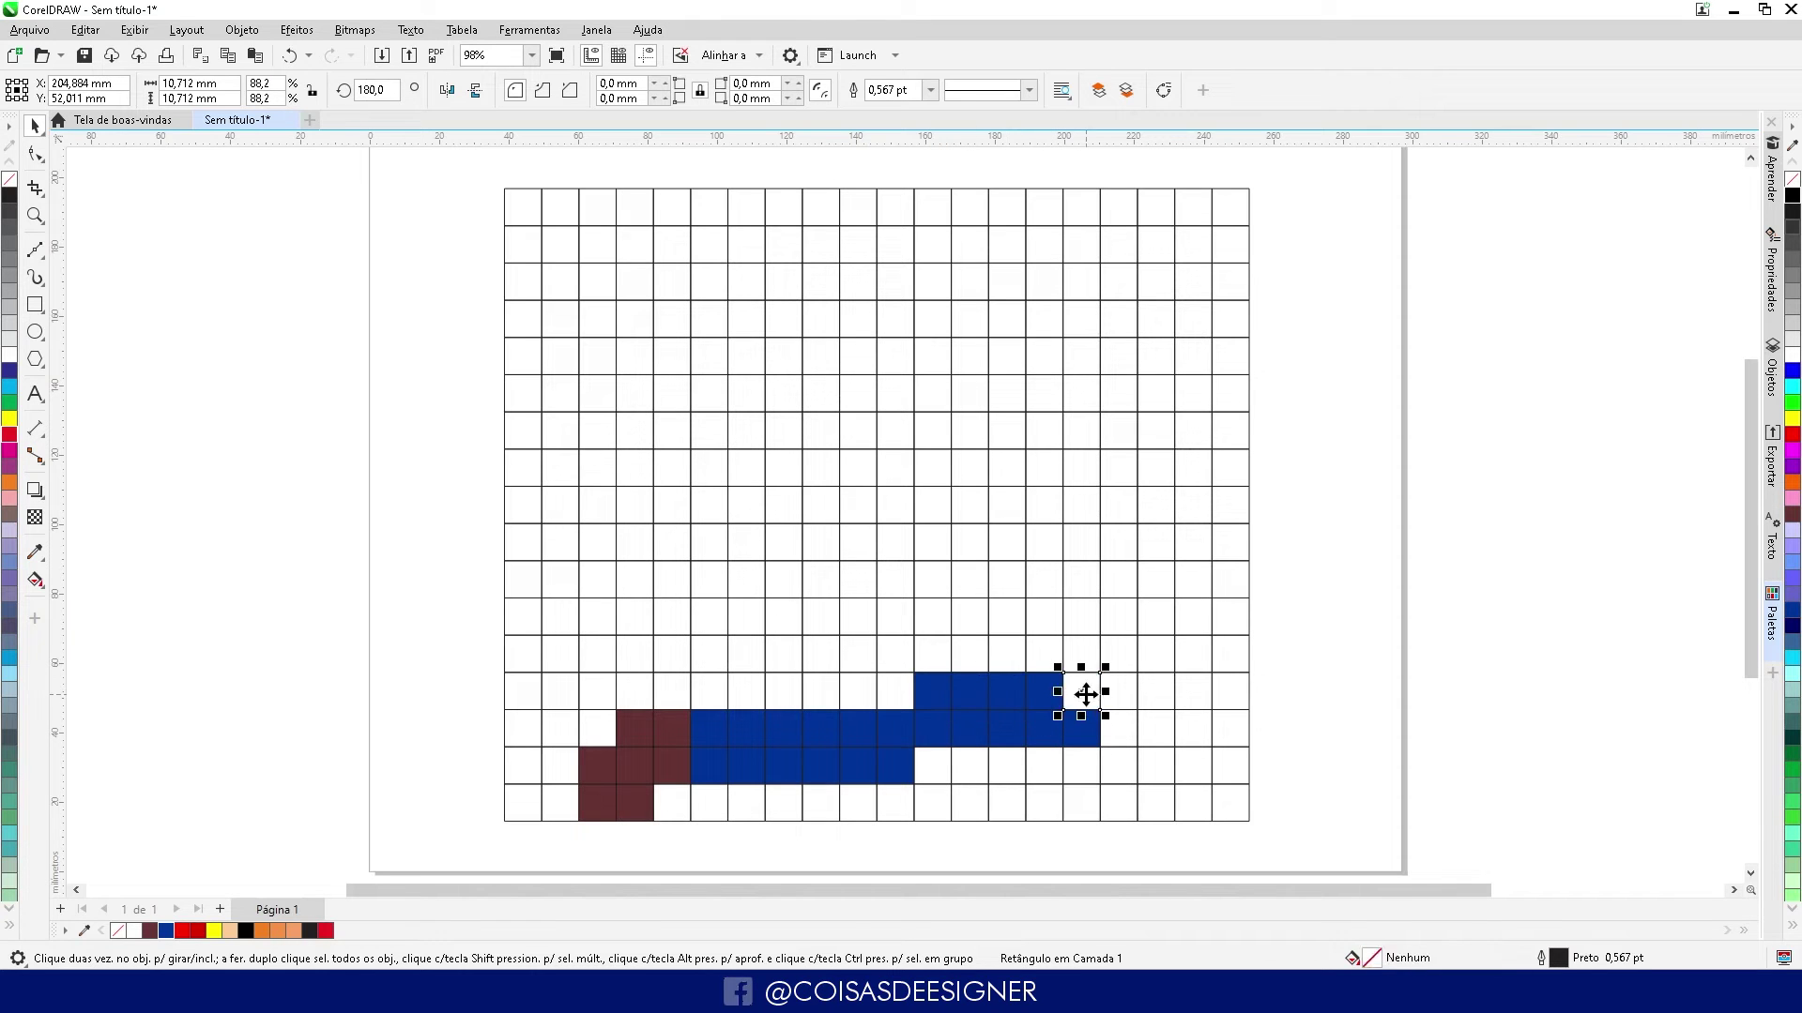
pyautogui.hotkey('ctrl', 'r')
# Fill columns 10 to 13 and 15 to 16 of the fifth row from the bottom with navy blue, leaving column 14 empty
pyautogui.click(1085, 658)
pyautogui.hotkey('ctrl', 'r')
pyautogui.click(1046, 662)
pyautogui.hotkey('ctrl', 'r')
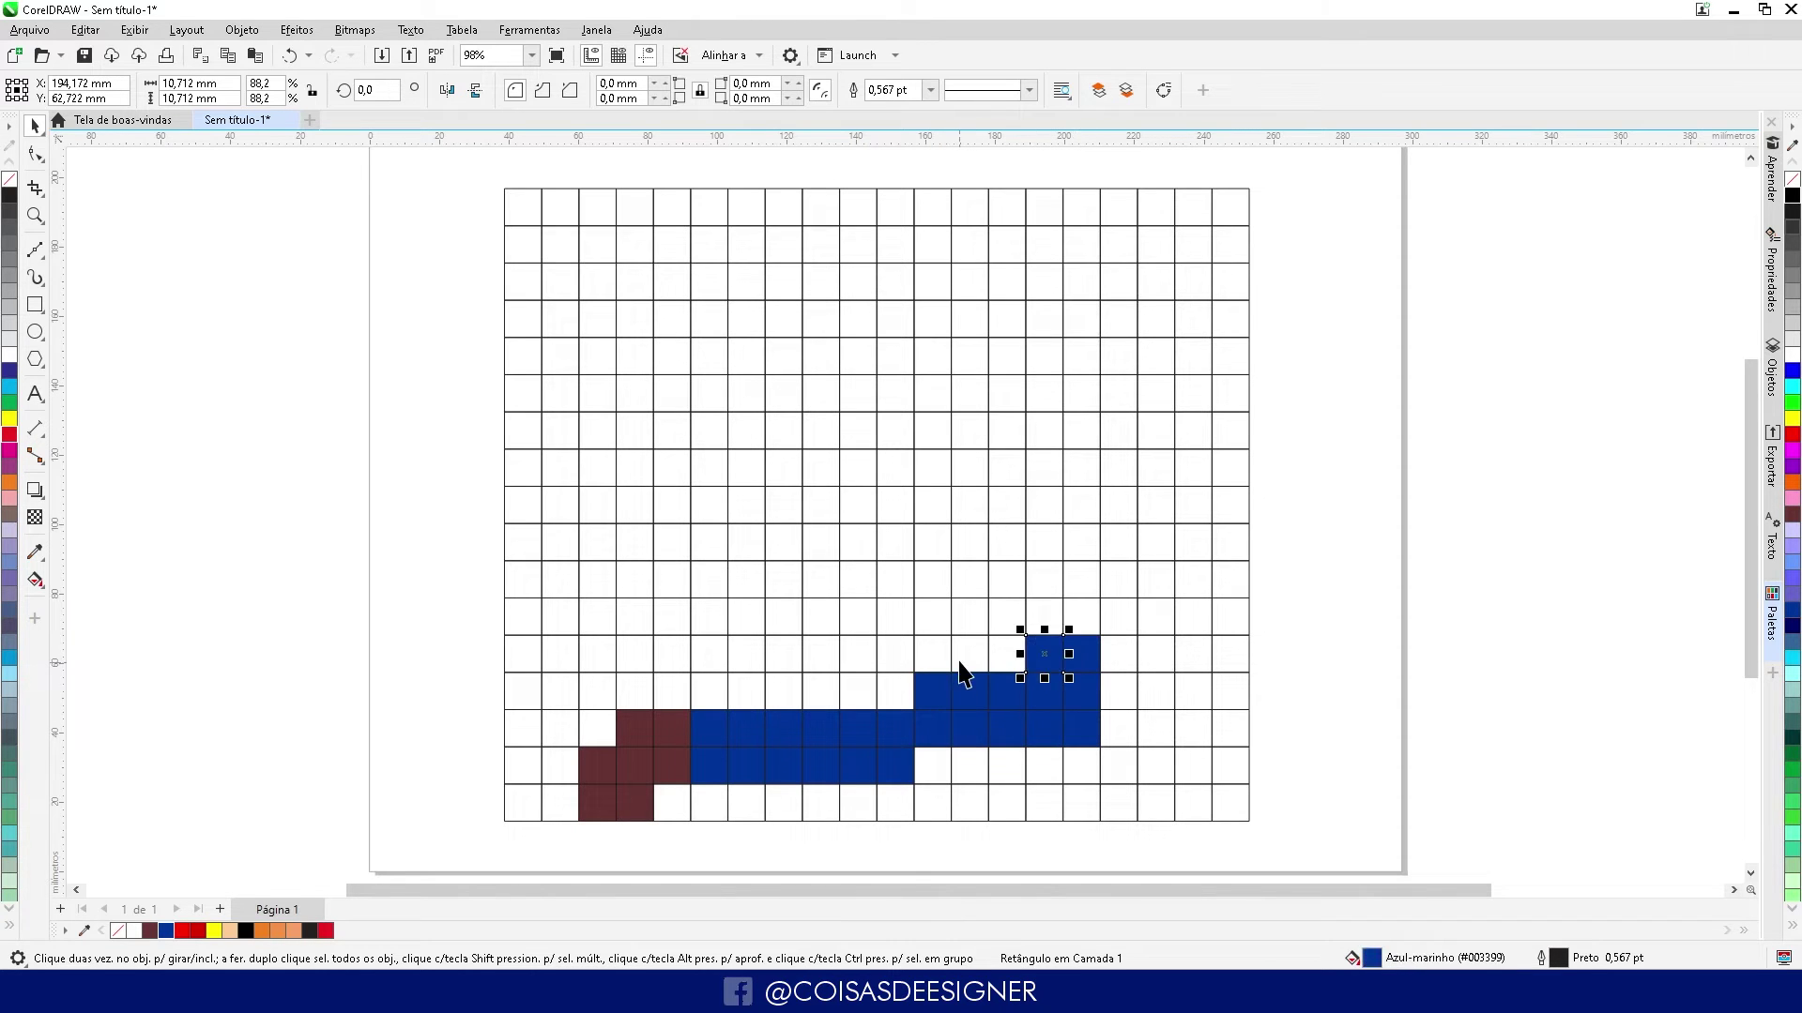
pyautogui.click(960, 663)
pyautogui.hotkey('ctrl', 'r')
pyautogui.click(929, 663)
pyautogui.hotkey('ctrl', 'r')
pyautogui.click(896, 659)
pyautogui.hotkey('ctrl', 'r')
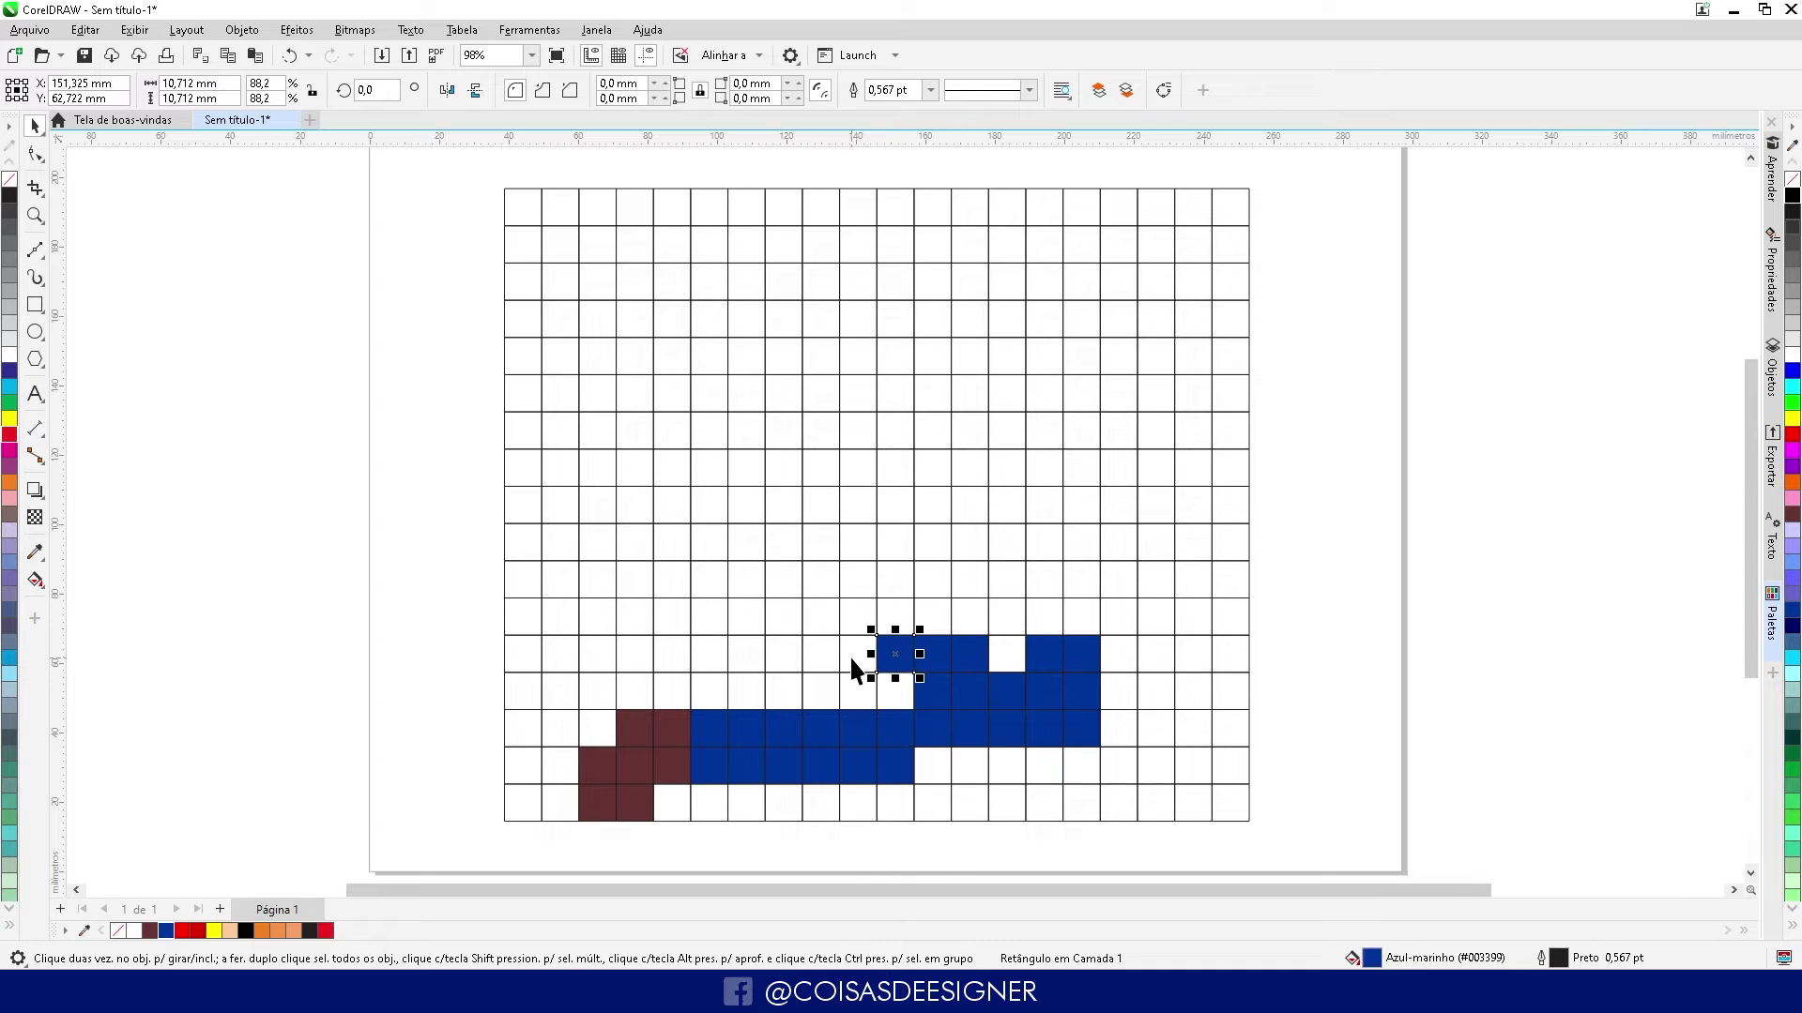
pyautogui.click(858, 657)
pyautogui.hotkey('ctrl', 'r')
# Fill columns 6 to 10 of the fourth row from the bottom with navy blue
pyautogui.click(856, 695)
pyautogui.hotkey('ctrl', 'r')
pyautogui.click(818, 696)
pyautogui.hotkey('ctrl', 'r')
pyautogui.click(781, 702)
pyautogui.hotkey('ctrl', 'r')
pyautogui.click(747, 699)
pyautogui.hotkey('ctrl', 'r')
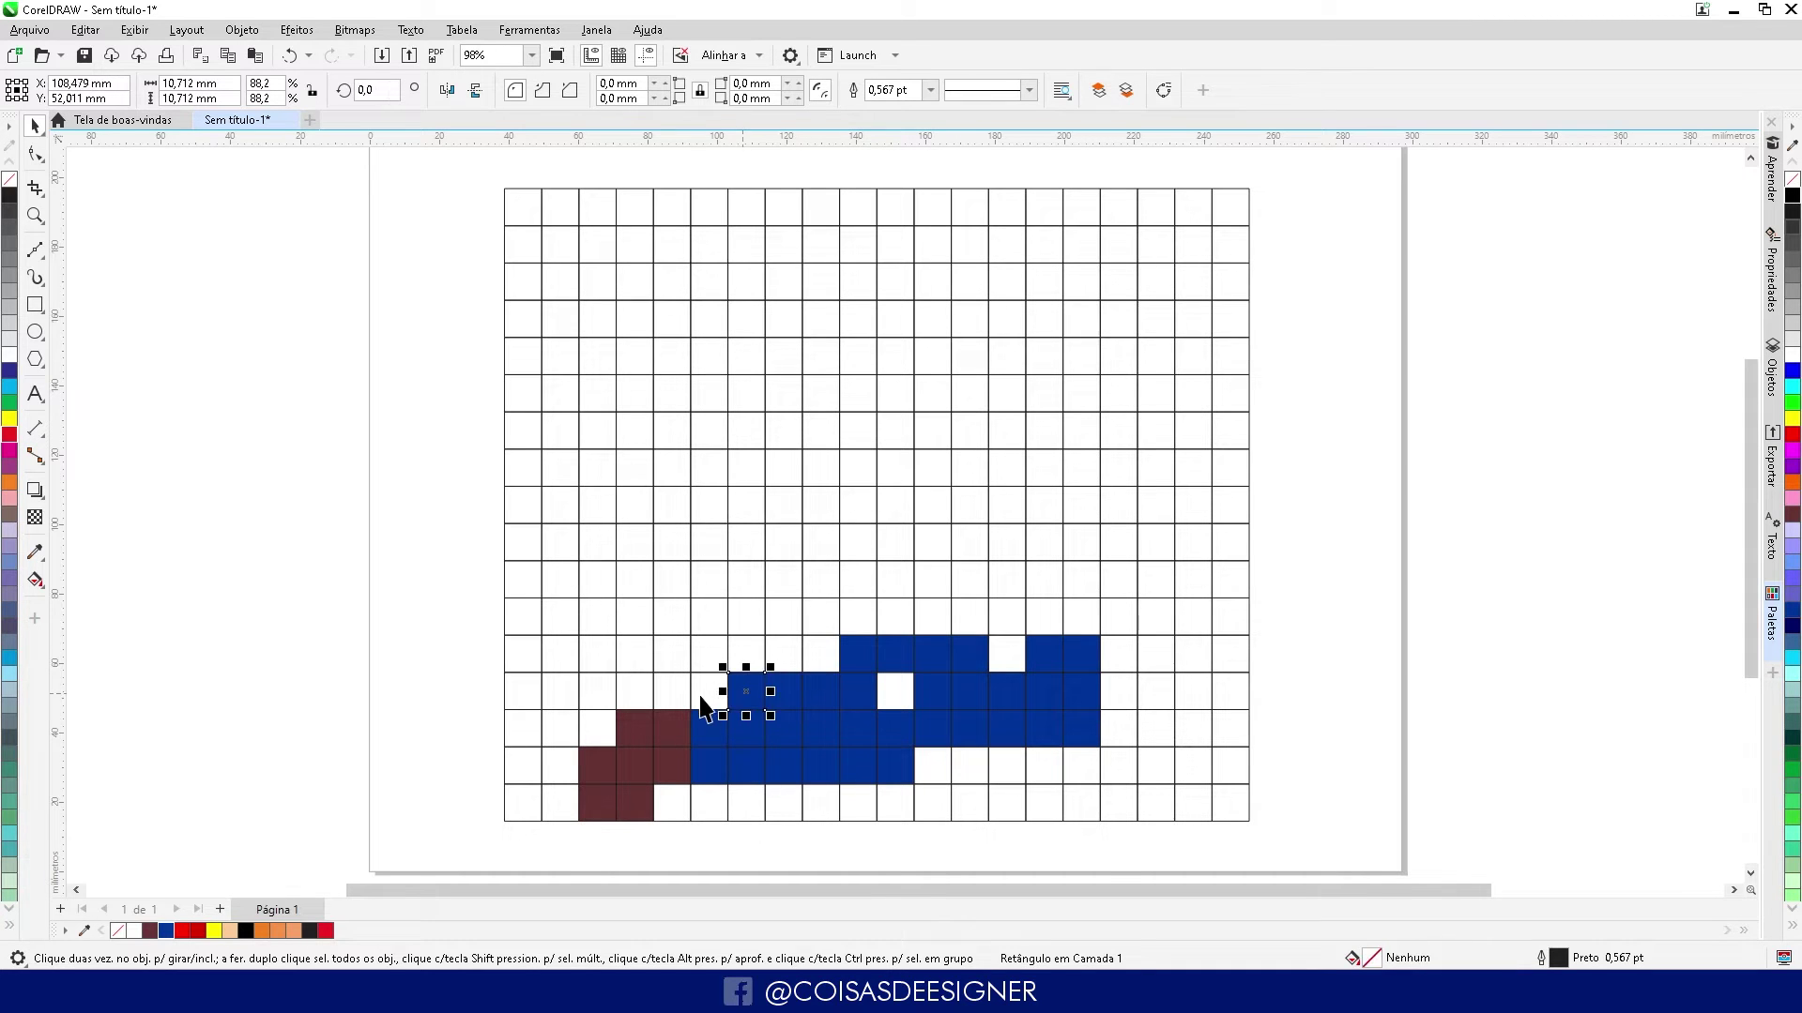
pyautogui.click(709, 696)
pyautogui.hotkey('ctrl', 'r')
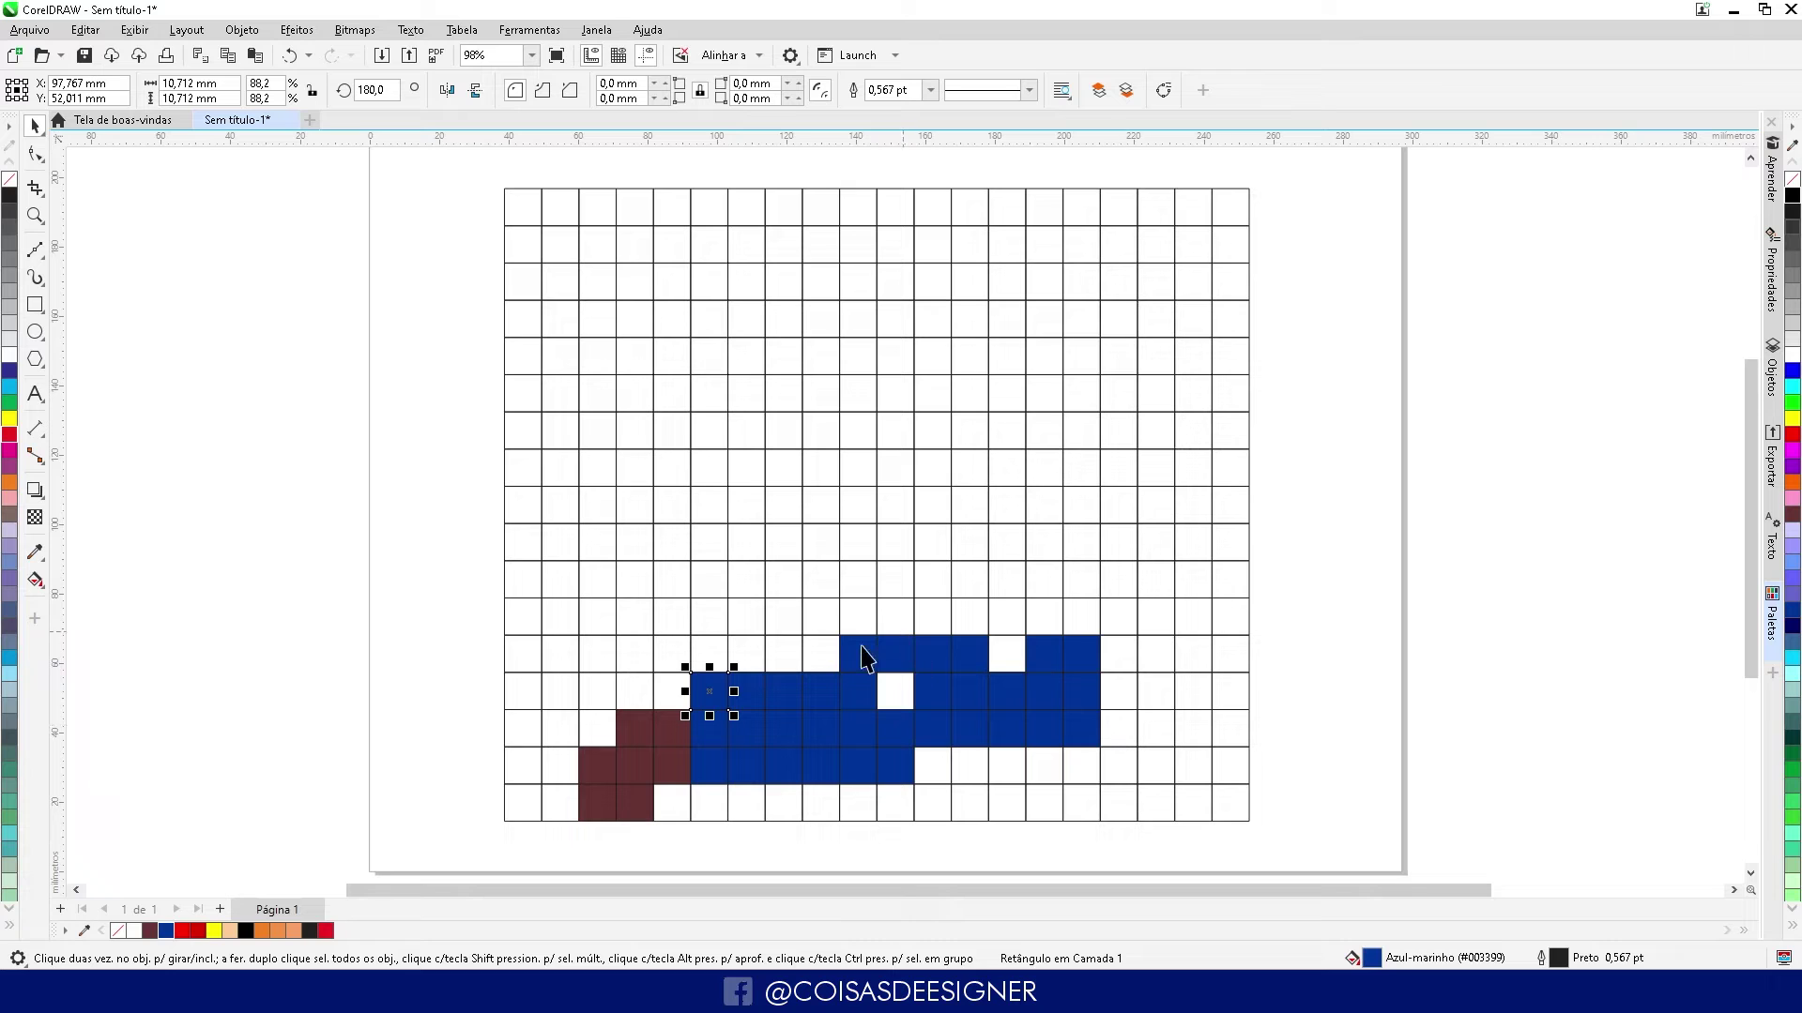
# Fill two diagonal navy blue straps: columns 10 and 14 in the sixth row from the bottom, columns 9 and 13 in the seventh
pyautogui.click(847, 619)
pyautogui.hotkey('ctrl', 'r')
pyautogui.click(822, 583)
pyautogui.hotkey('ctrl', 'r')
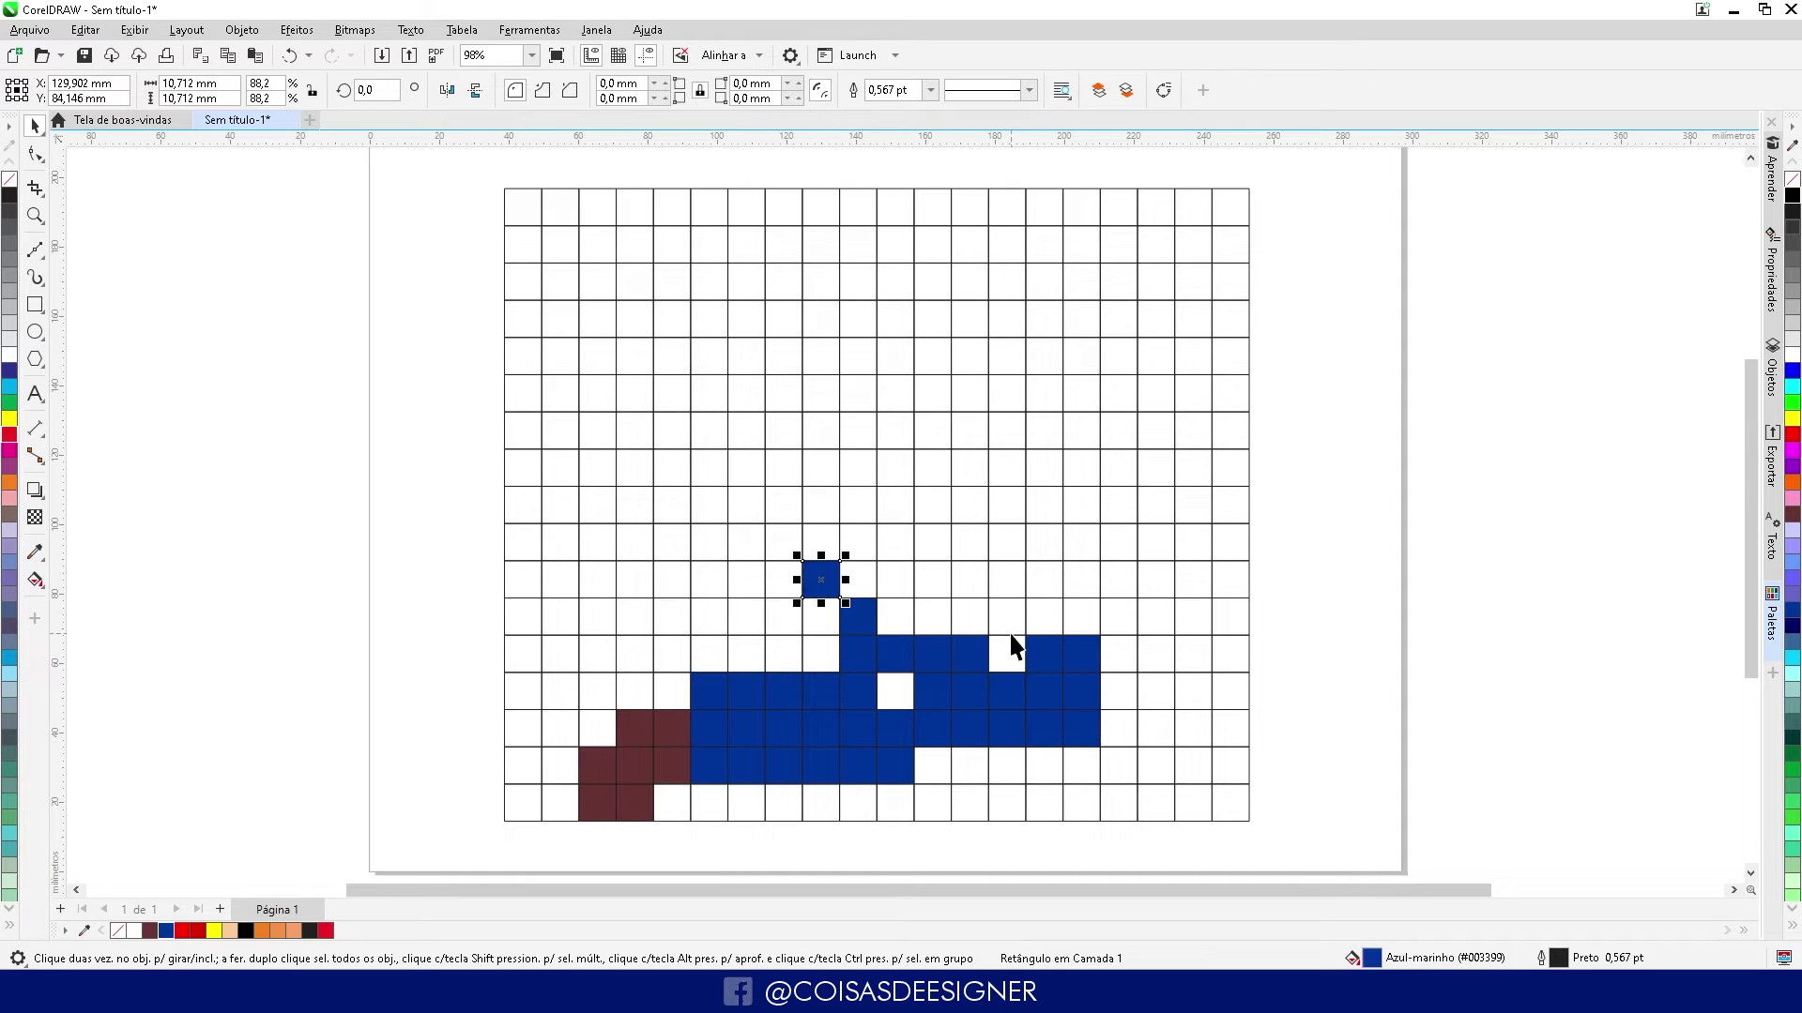
pyautogui.click(1002, 621)
pyautogui.hotkey('ctrl', 'r')
pyautogui.click(968, 589)
pyautogui.hotkey('ctrl', 'r')
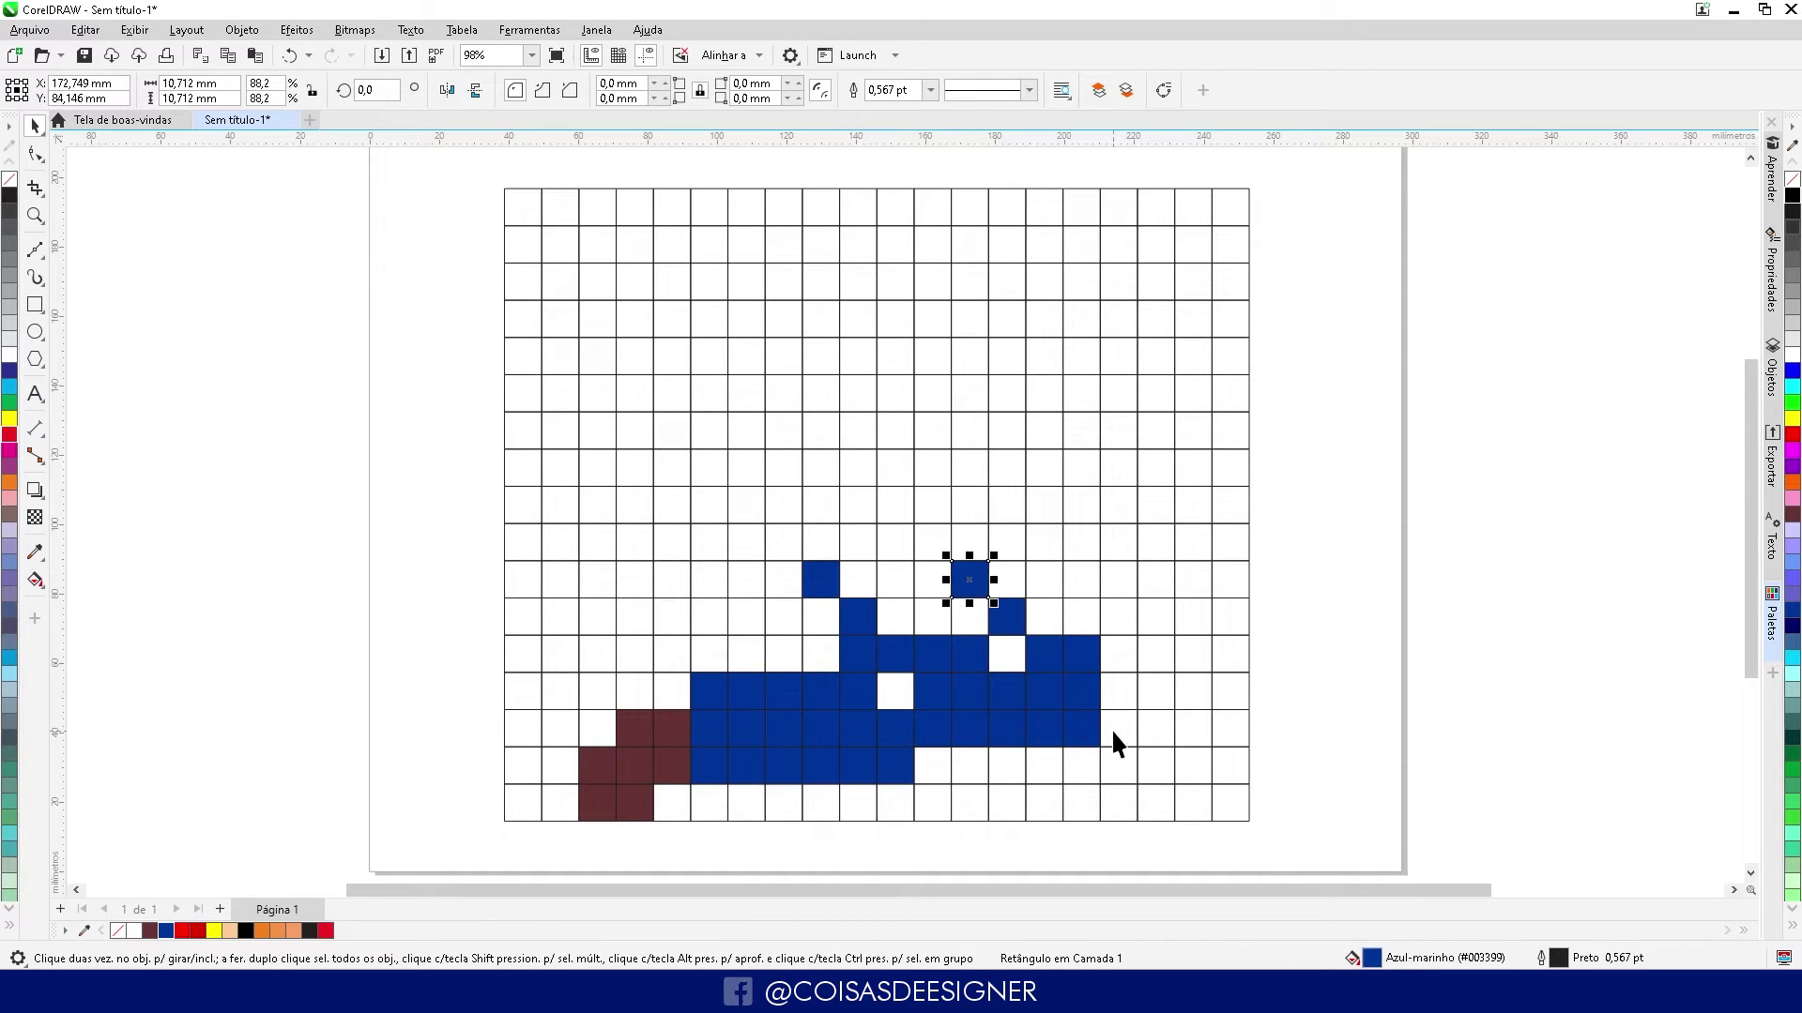
# Fill columns 17 and 18 in the third to fifth rows from the bottom with dark brown (#663333)
pyautogui.click(1111, 728)
pyautogui.click(150, 930)
pyautogui.click(1126, 694)
pyautogui.hotkey('ctrl', 'r')
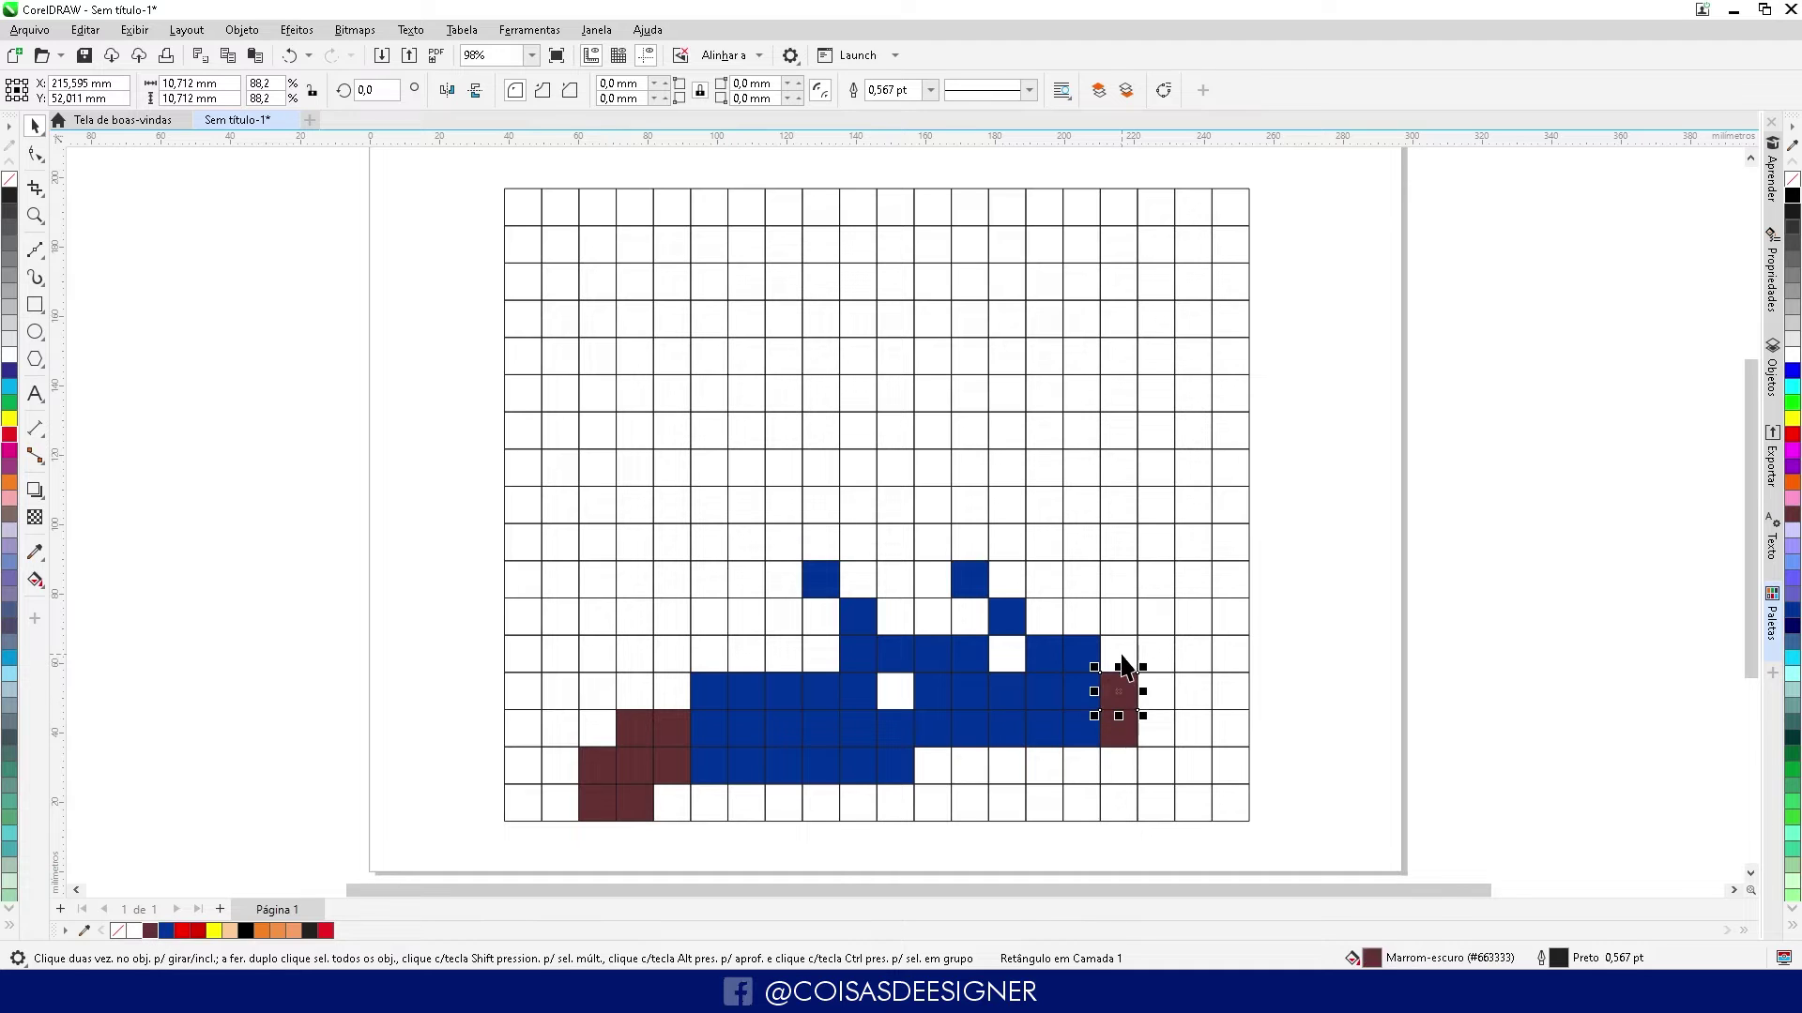
pyautogui.click(1121, 656)
pyautogui.hotkey('ctrl', 'r')
pyautogui.click(1168, 649)
pyautogui.hotkey('ctrl', 'r')
pyautogui.click(1157, 699)
pyautogui.keyDown('shift'); pyautogui.click(1156, 732); pyautogui.keyUp('shift')
pyautogui.hotkey('ctrl', 'r')
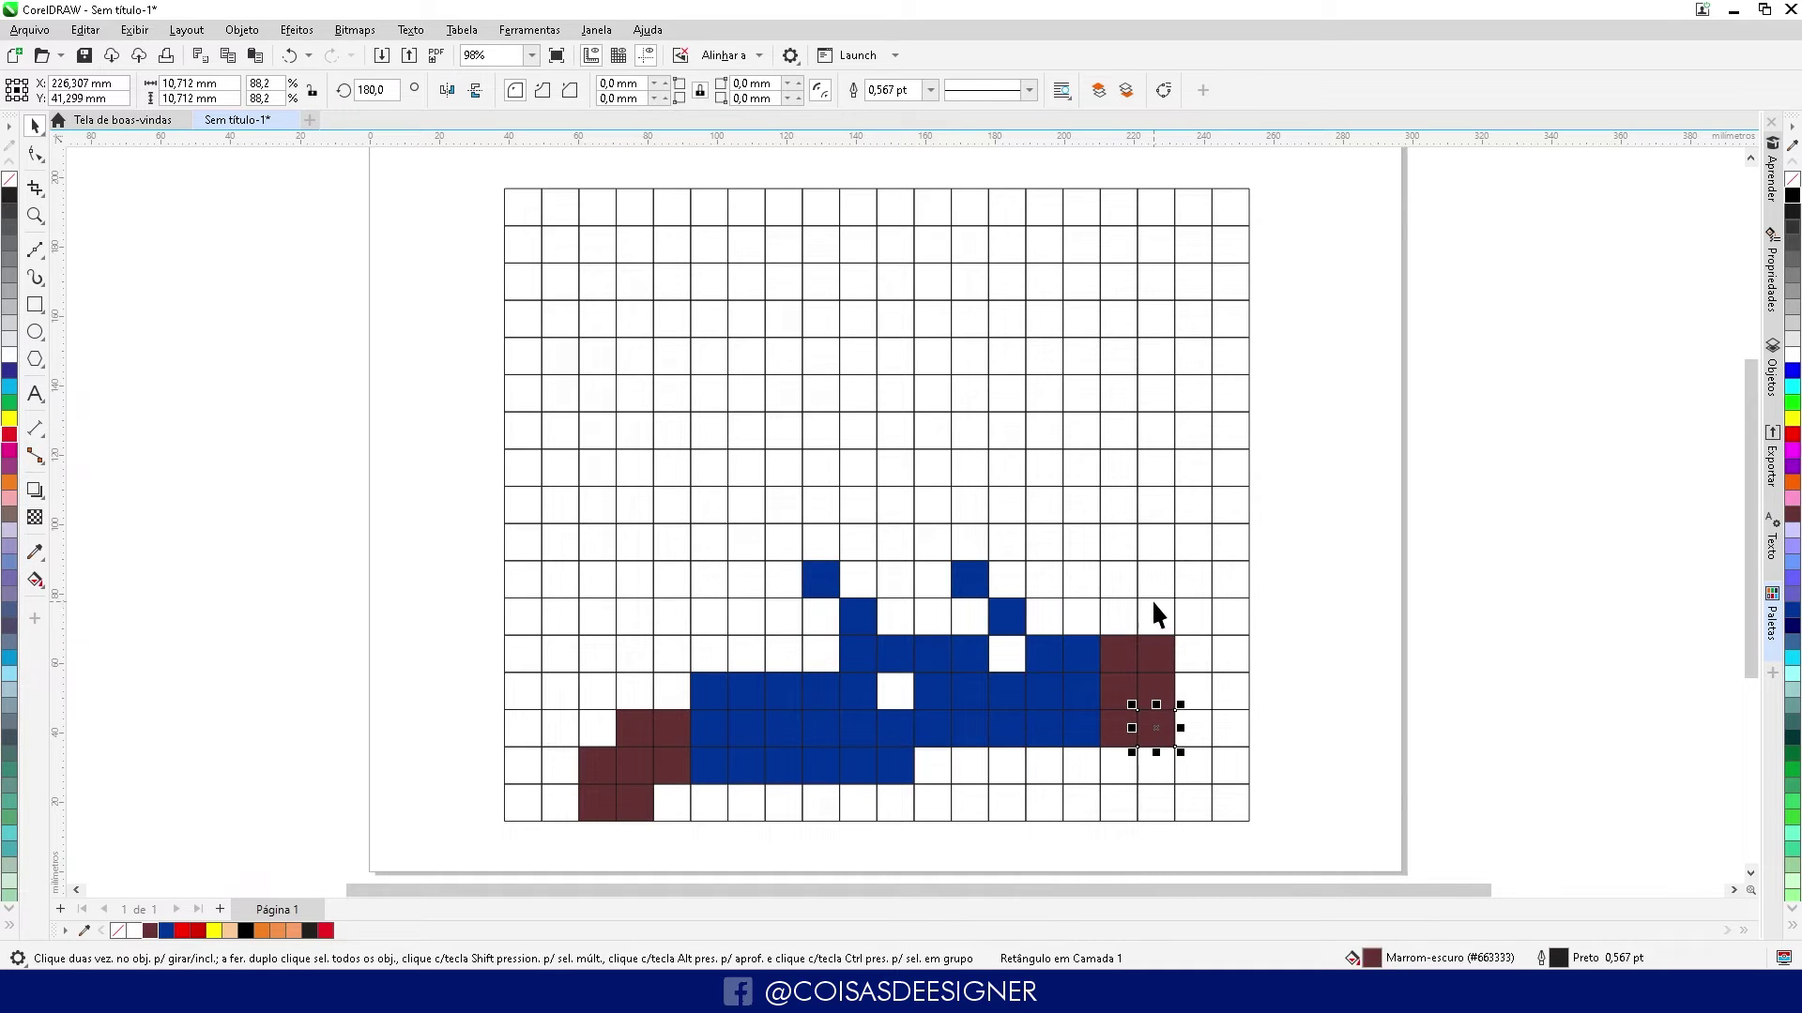
# Extend the dark brown block with columns 17 and 18 of the sixth row and column 18 of the seventh row from the bottom
pyautogui.click(1119, 619)
pyautogui.keyDown('shift'); pyautogui.click(1156, 620); pyautogui.keyUp('shift')
pyautogui.hotkey('ctrl', 'r')
pyautogui.click(1156, 582)
pyautogui.hotkey('ctrl', 'r')
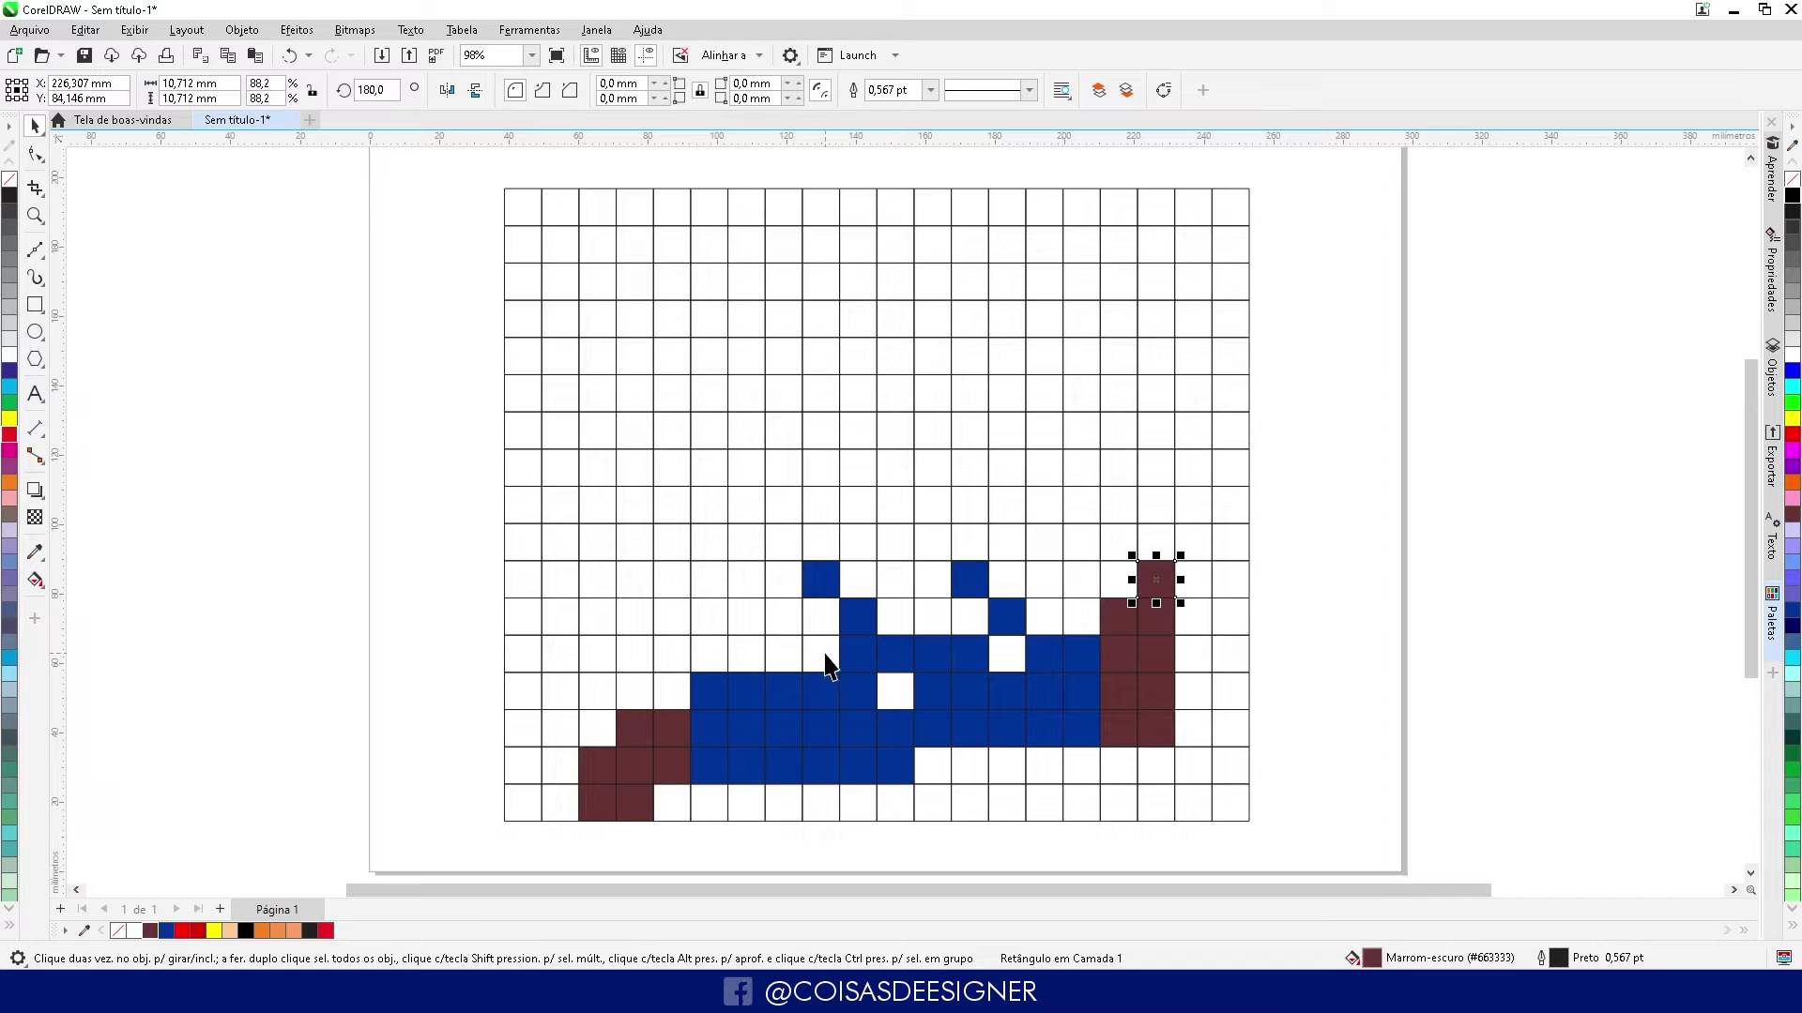
# Fill column 9 in the fifth and sixth rows from the bottom and columns 7 and 8 in the seventh row with red
pyautogui.click(825, 661)
pyautogui.click(327, 931)
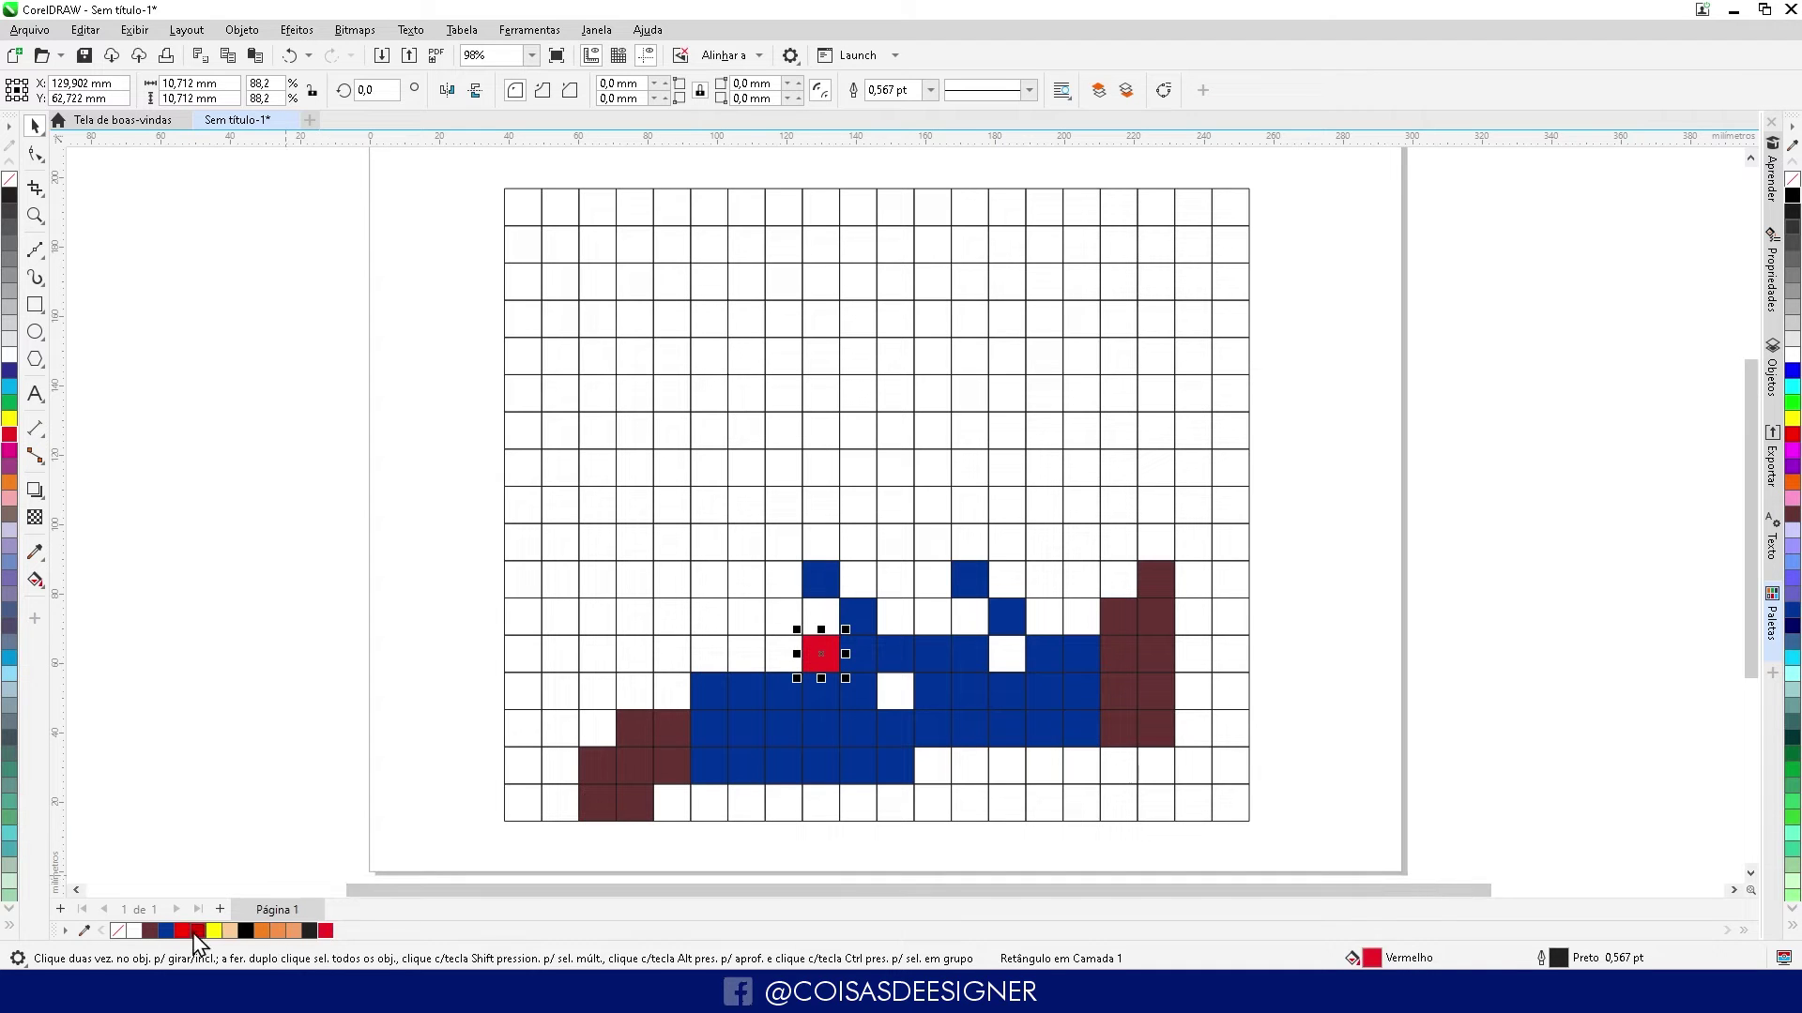
pyautogui.click(821, 615)
pyautogui.hotkey('ctrl', 'r')
pyautogui.click(784, 579)
pyautogui.hotkey('ctrl', 'r')
pyautogui.click(746, 581)
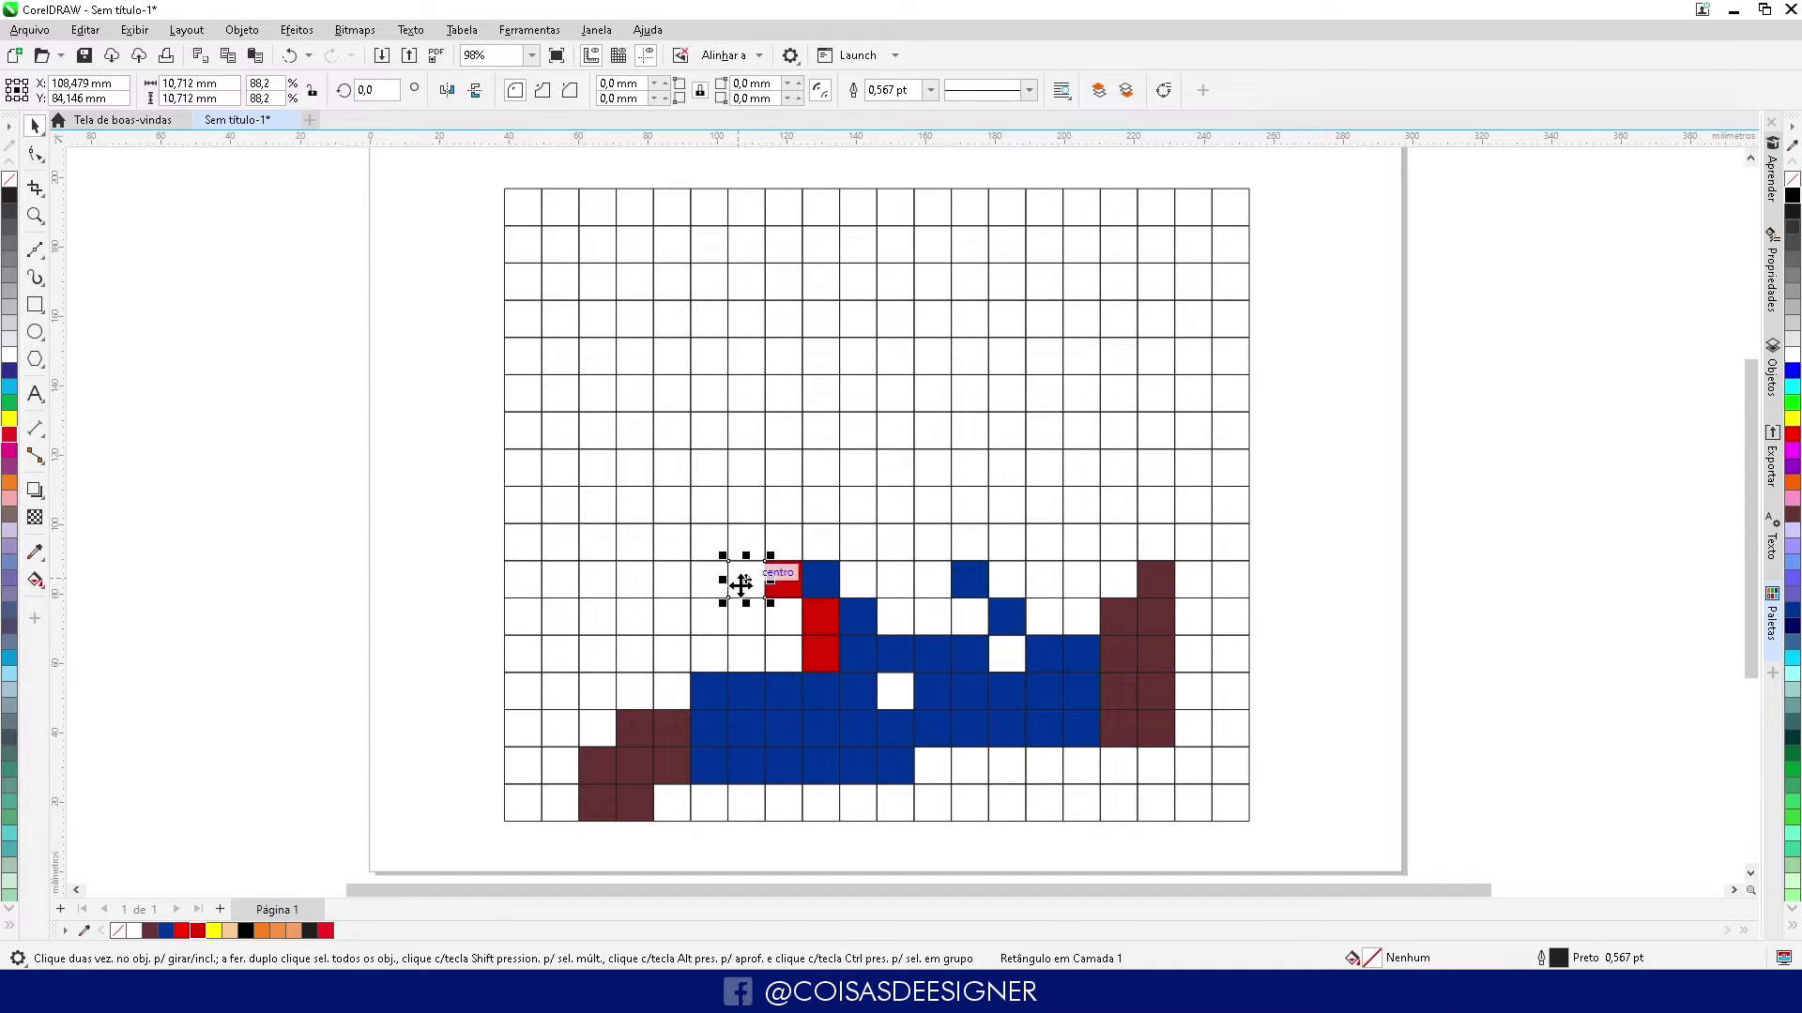
pyautogui.hotkey('ctrl', 'r')
# Fill columns 7 and 8 in the fifth and sixth rows from the bottom, plus column 6 of the fifth row, with red
pyautogui.click(746, 615)
pyautogui.keyDown('shift'); pyautogui.click(783, 616); pyautogui.keyUp('shift')
pyautogui.keyDown('shift'); pyautogui.click(746, 653); pyautogui.keyUp('shift')
pyautogui.keyDown('shift'); pyautogui.click(784, 653); pyautogui.keyUp('shift')
pyautogui.hotkey('ctrl', 'r')
pyautogui.click(708, 653)
pyautogui.hotkey('ctrl', 'r')
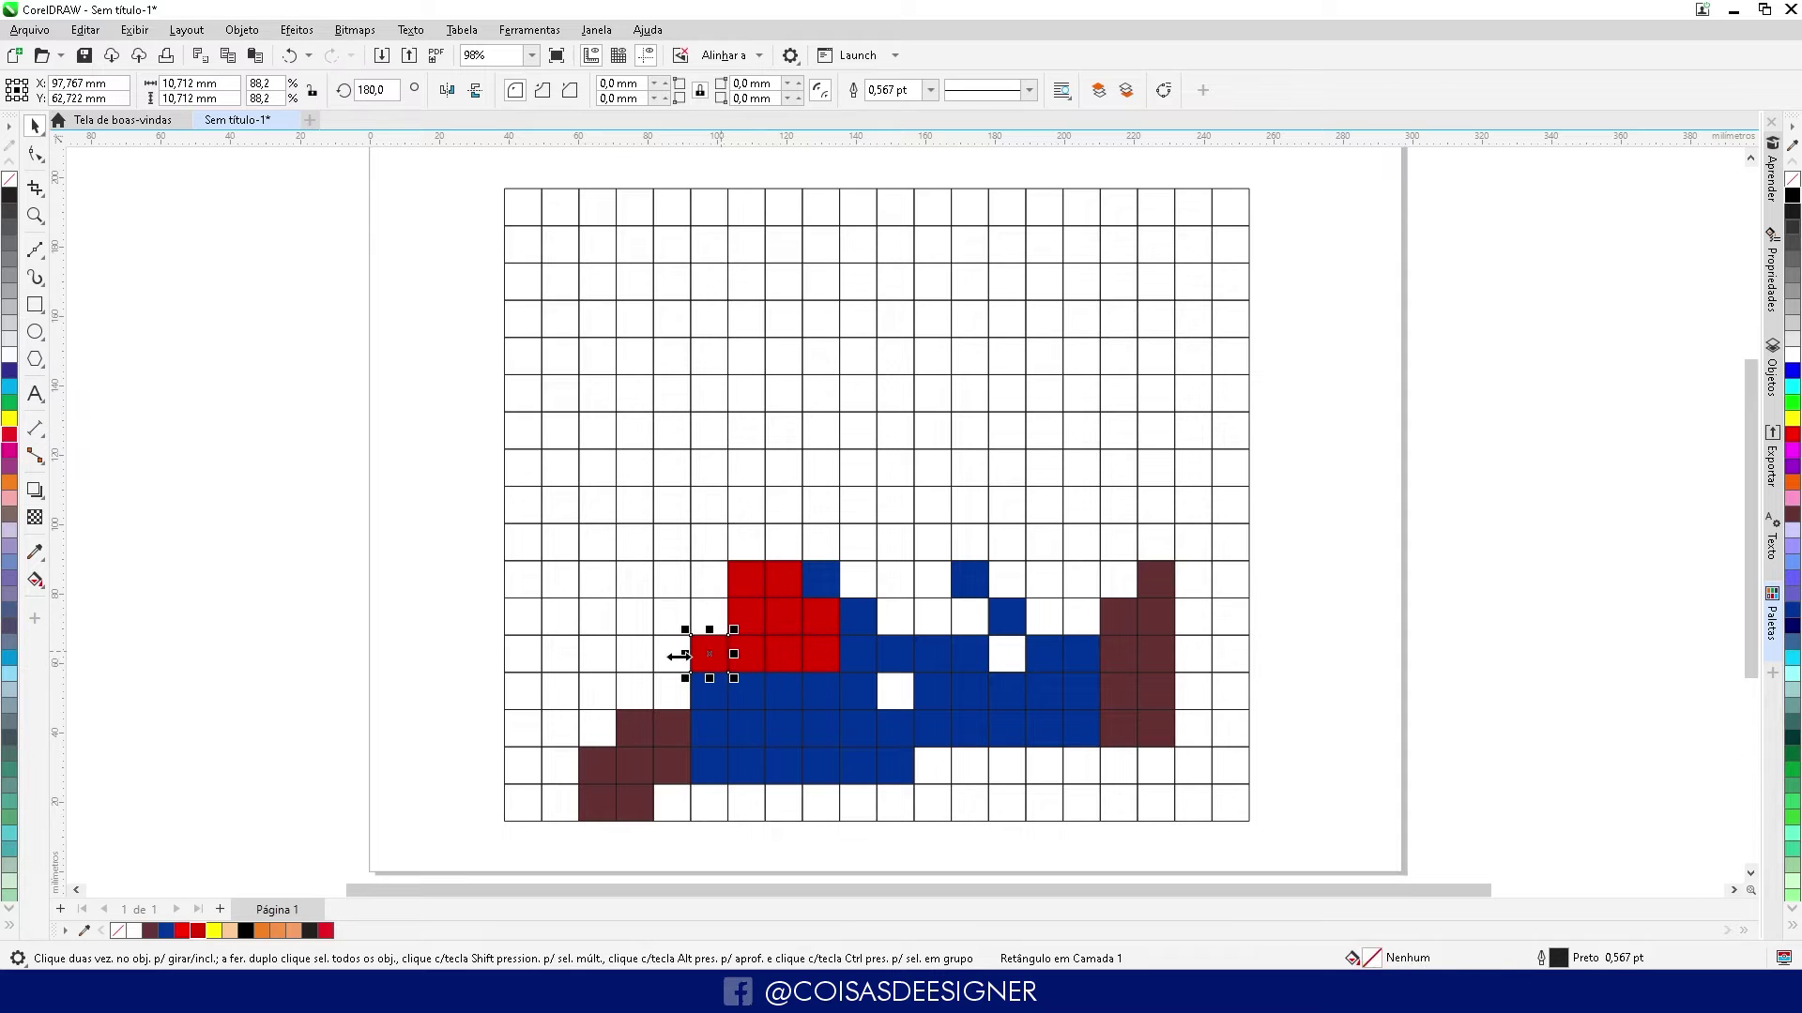
# Fill columns 5 and 6 in the sixth and seventh rows from the bottom with red (#DC0000)
pyautogui.click(708, 579)
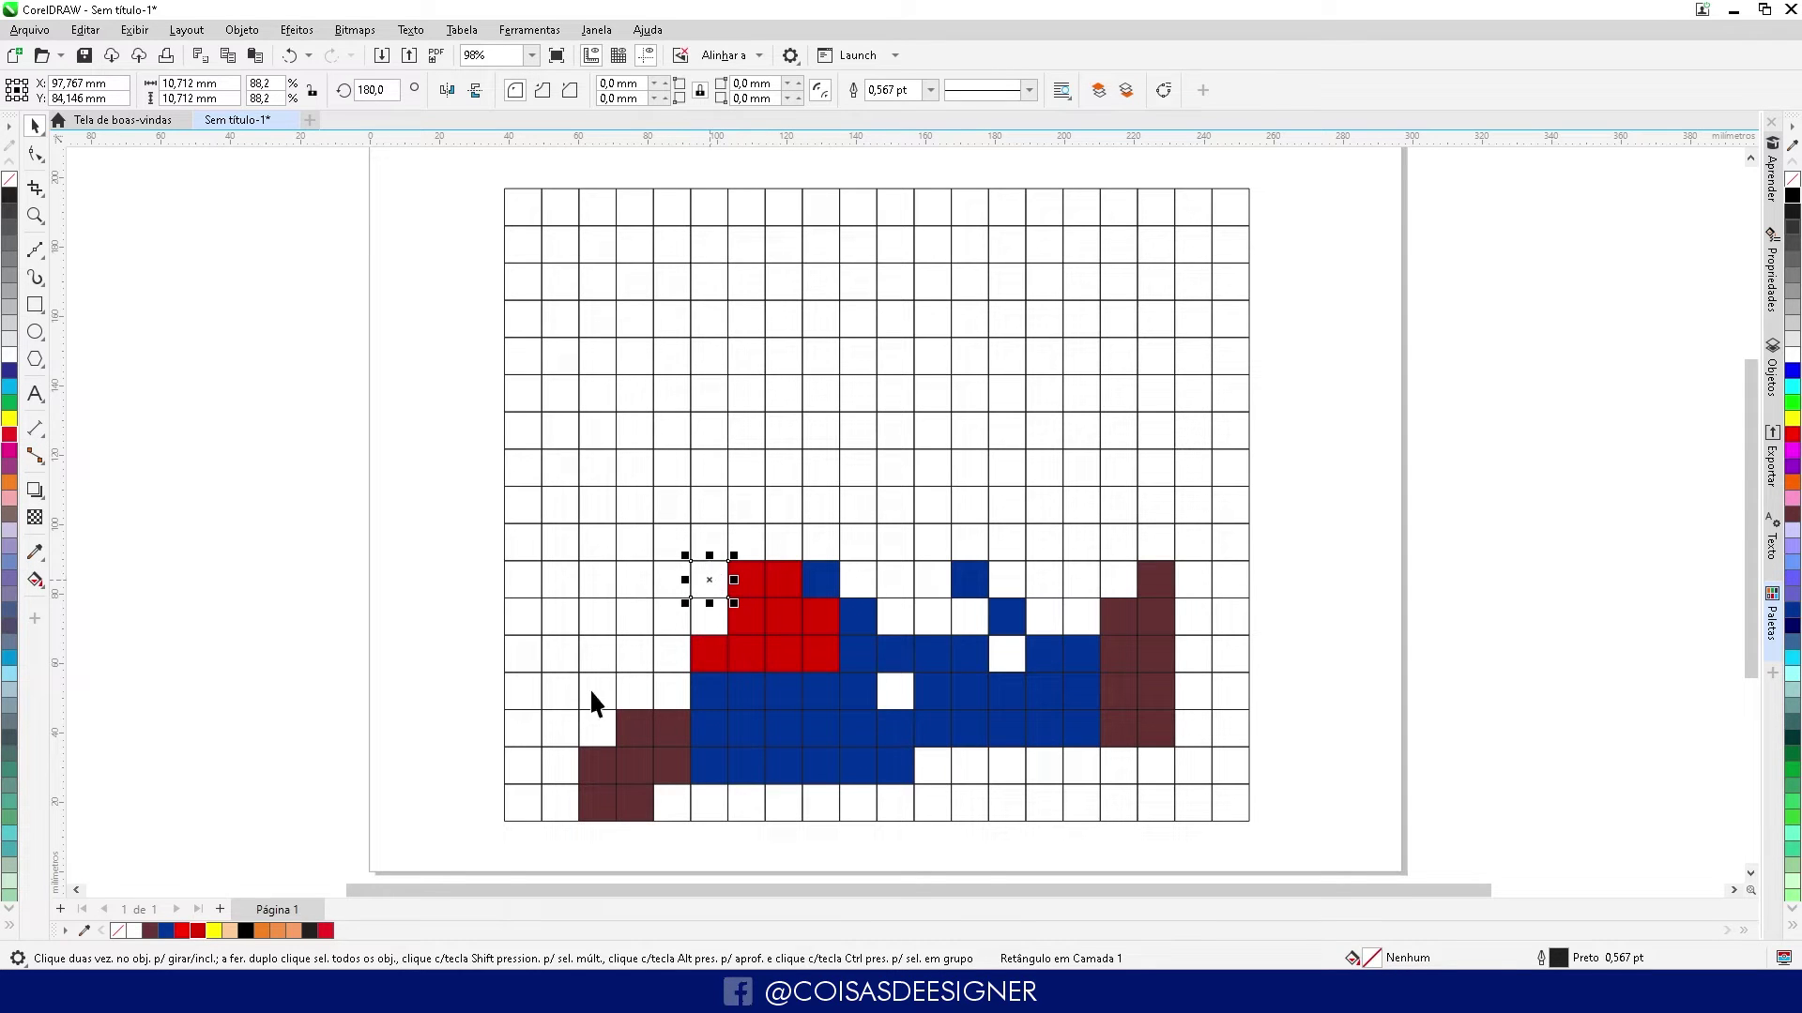
pyautogui.click(197, 930)
pyautogui.click(671, 615)
pyautogui.hotkey('ctrl', 'r')
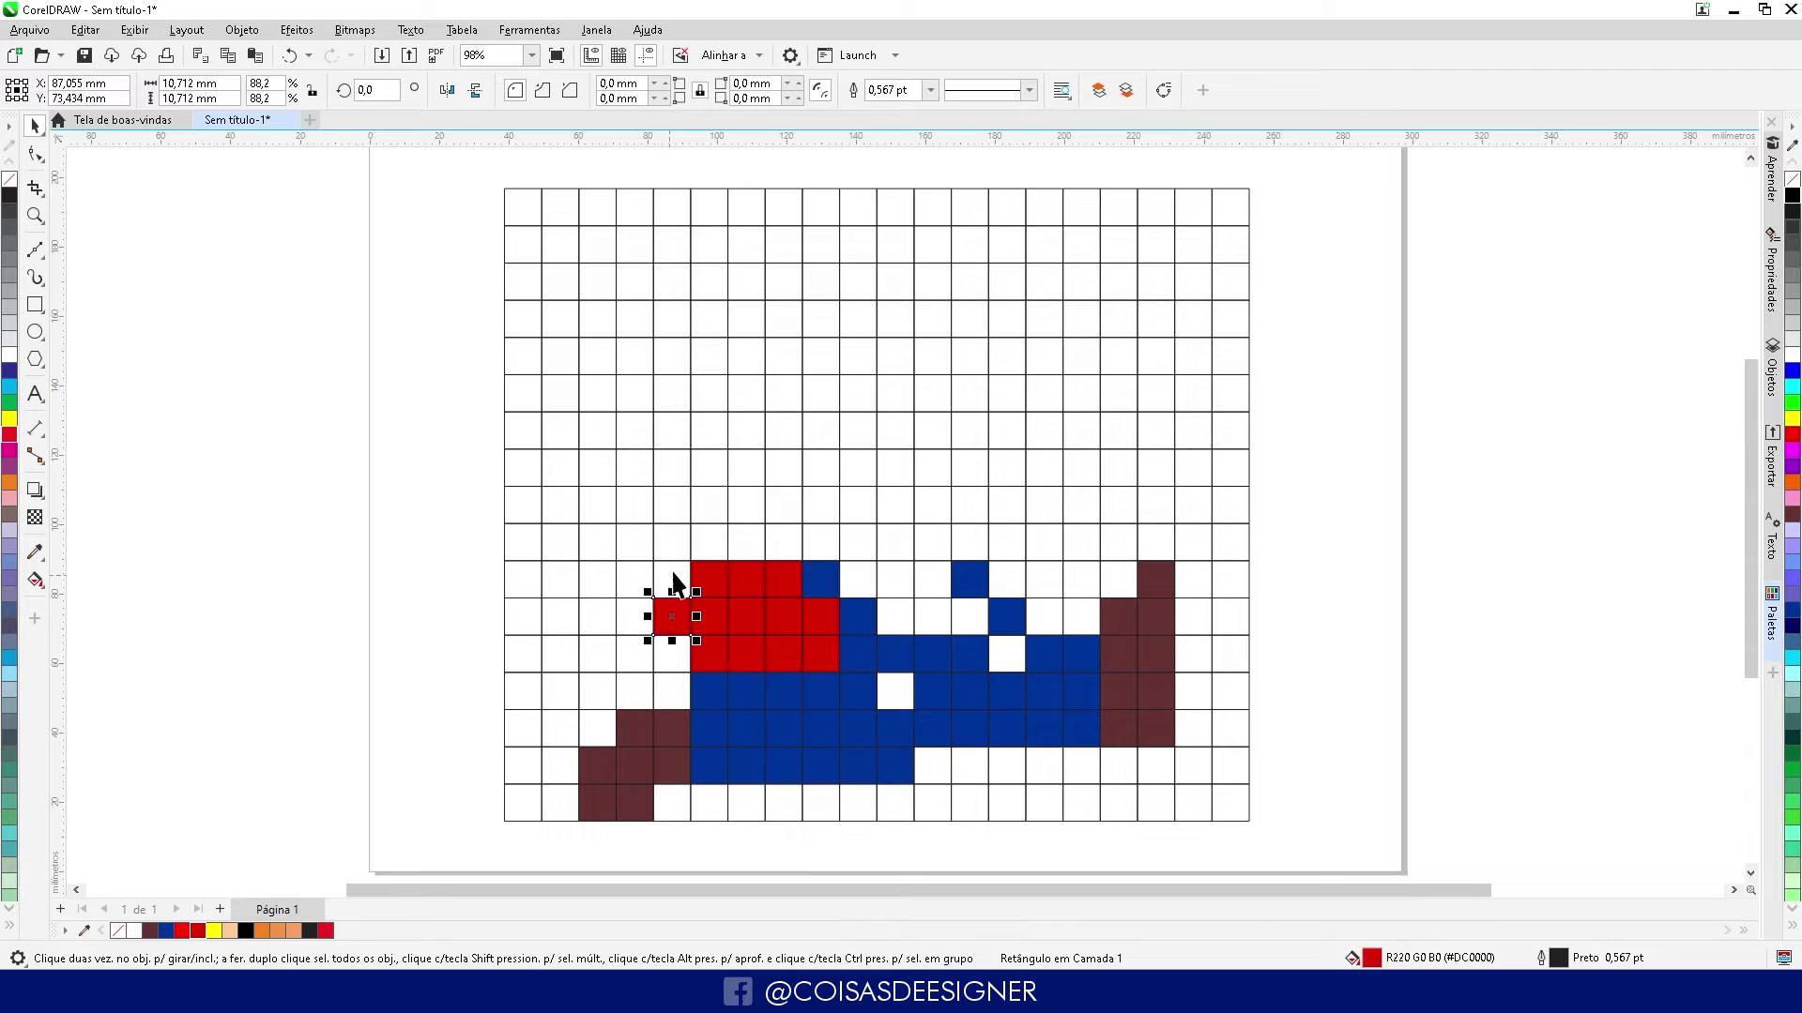
pyautogui.click(676, 579)
pyautogui.hotkey('ctrl', 'r')
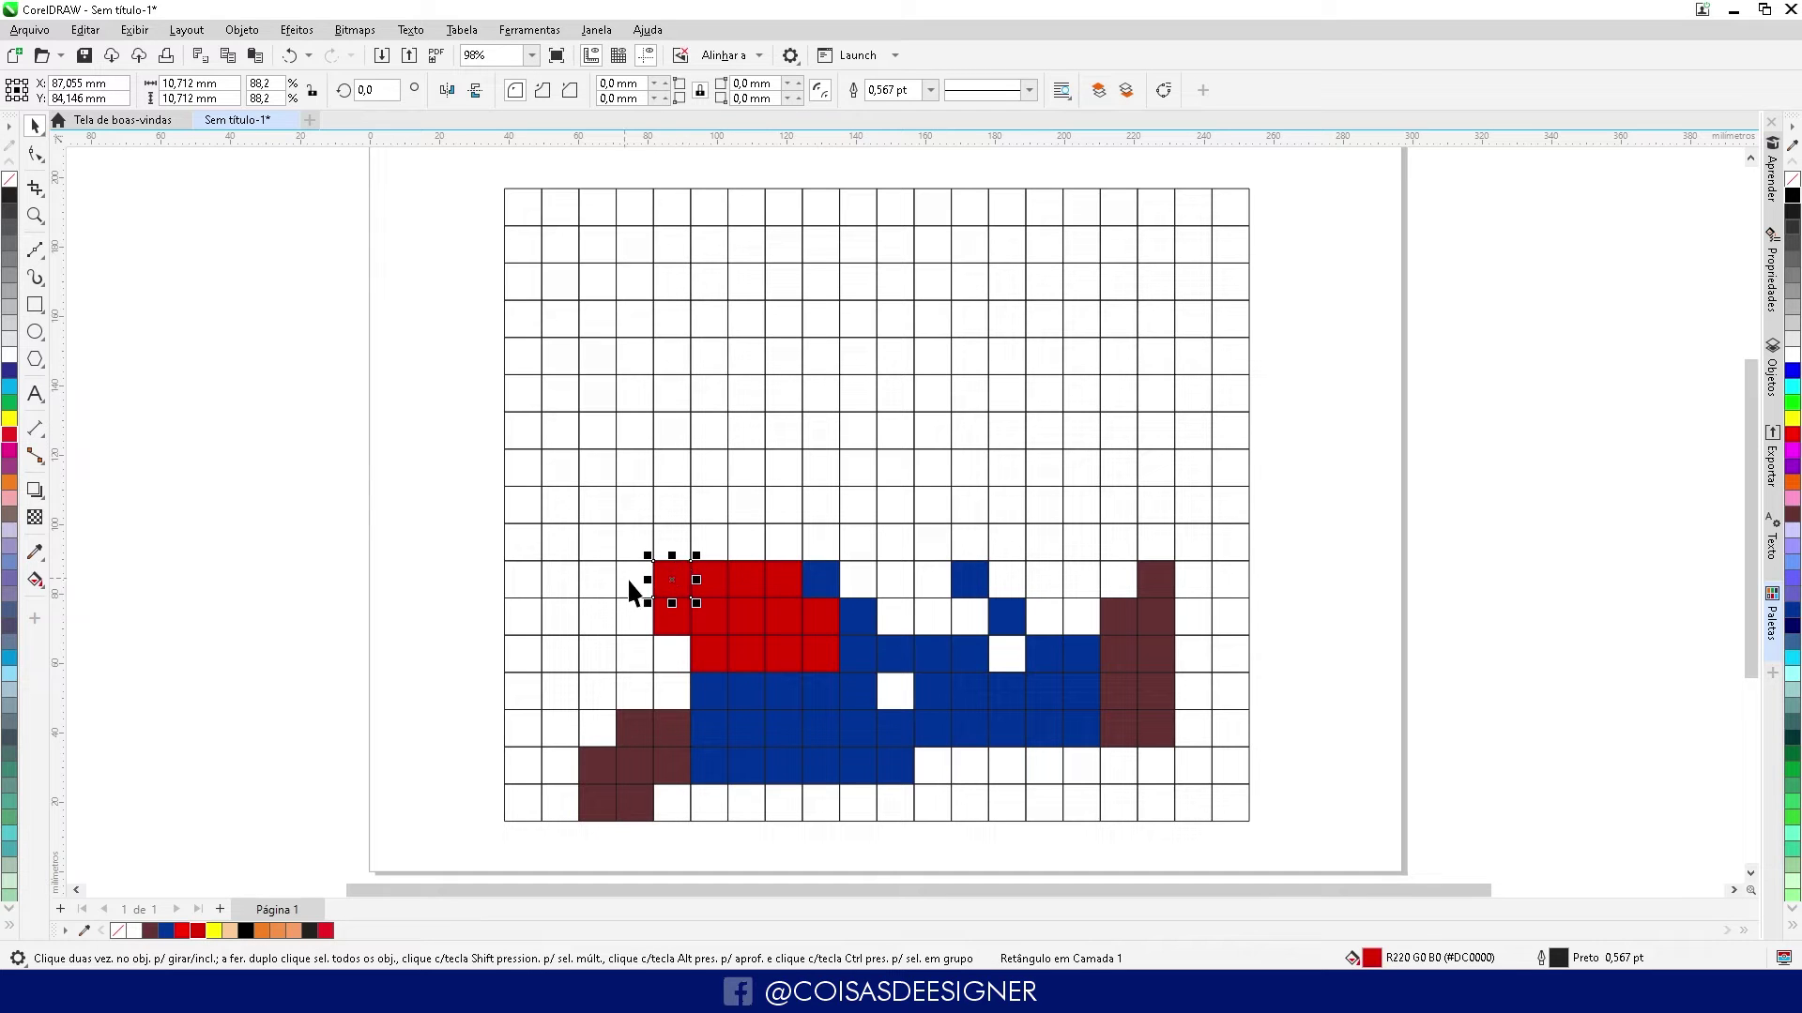
# Fill columns 10 and 11 in the seventh row from the bottom and columns 11 to 13 in the sixth row with red
pyautogui.click(857, 582)
pyautogui.hotkey('ctrl', 'r')
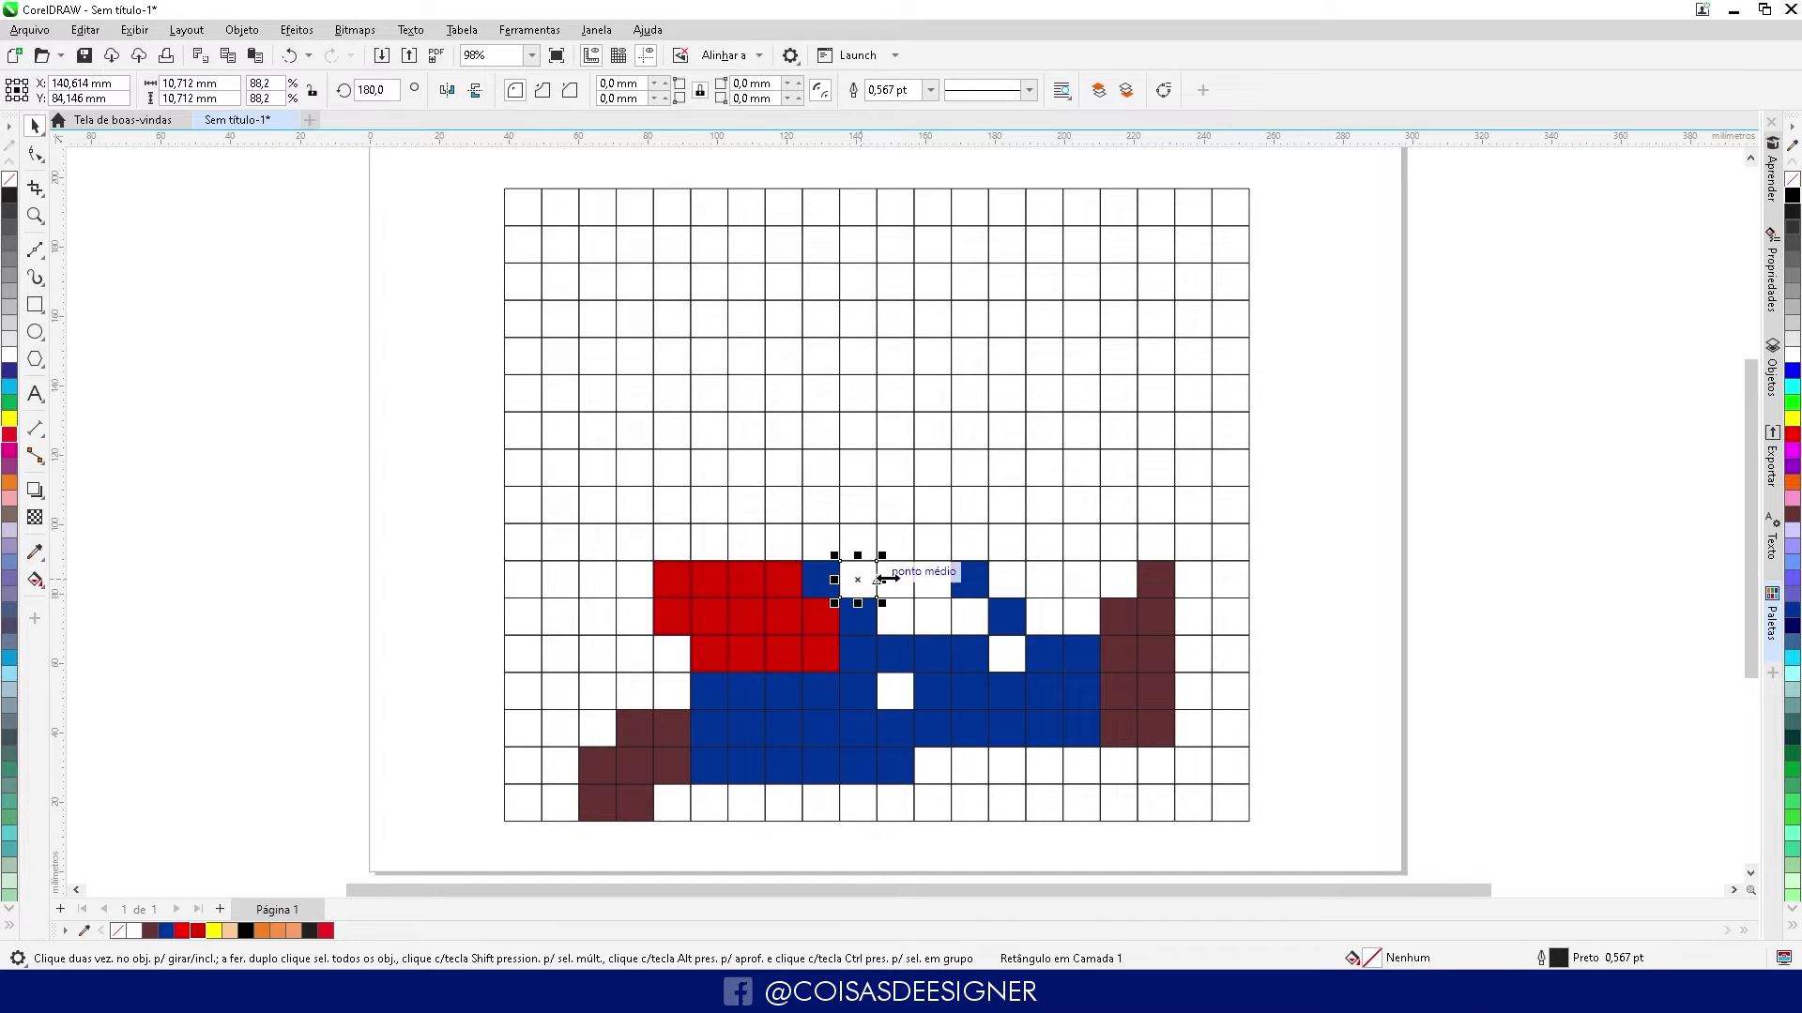
pyautogui.click(896, 582)
pyautogui.hotkey('ctrl', 'r')
pyautogui.click(900, 620)
pyautogui.hotkey('ctrl', 'r')
pyautogui.click(933, 617)
pyautogui.hotkey('ctrl', 'r')
pyautogui.click(971, 617)
pyautogui.hotkey('ctrl', 'r')
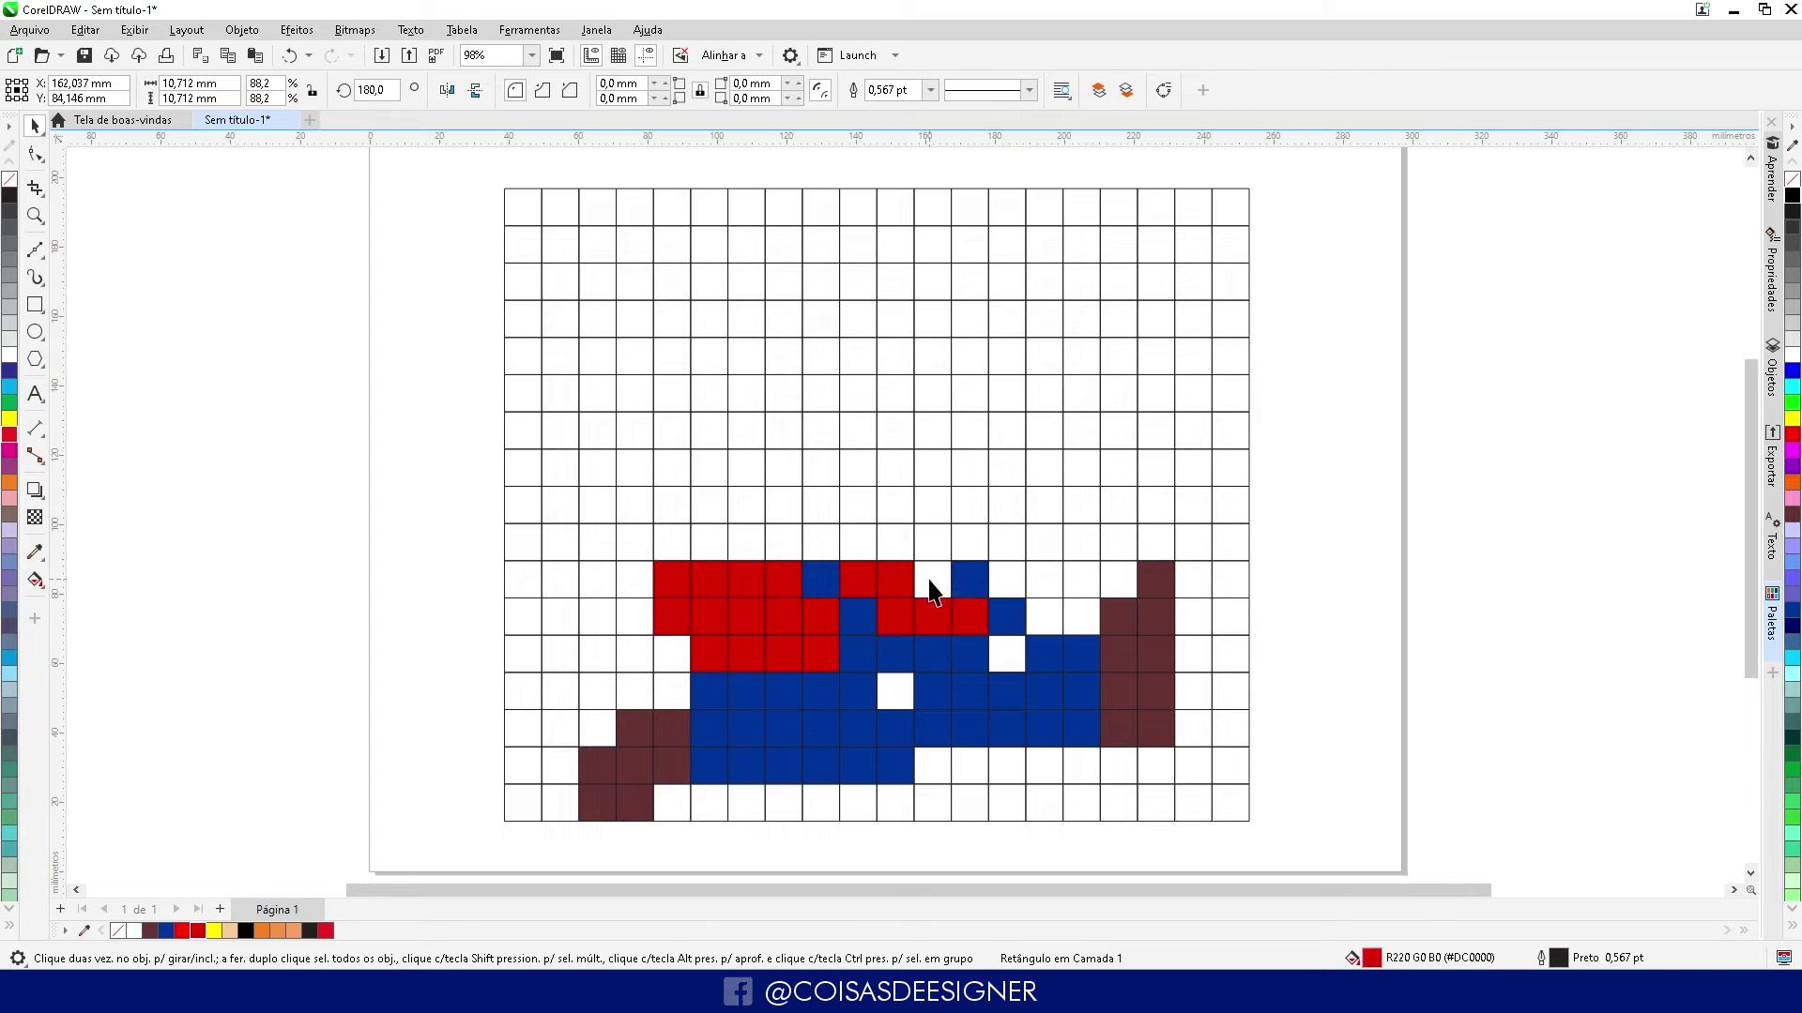
# Fill columns 12, 14 and 15 in the seventh row from the bottom with red
pyautogui.click(932, 581)
pyautogui.hotkey('ctrl', 'r')
pyautogui.click(1007, 581)
pyautogui.hotkey('ctrl', 'r')
pyautogui.click(1043, 581)
pyautogui.hotkey('ctrl', 'r')
# Fill columns 15 and 16 in the eighth row from the bottom and column 16 in the ninth row with red
pyautogui.click(1043, 543)
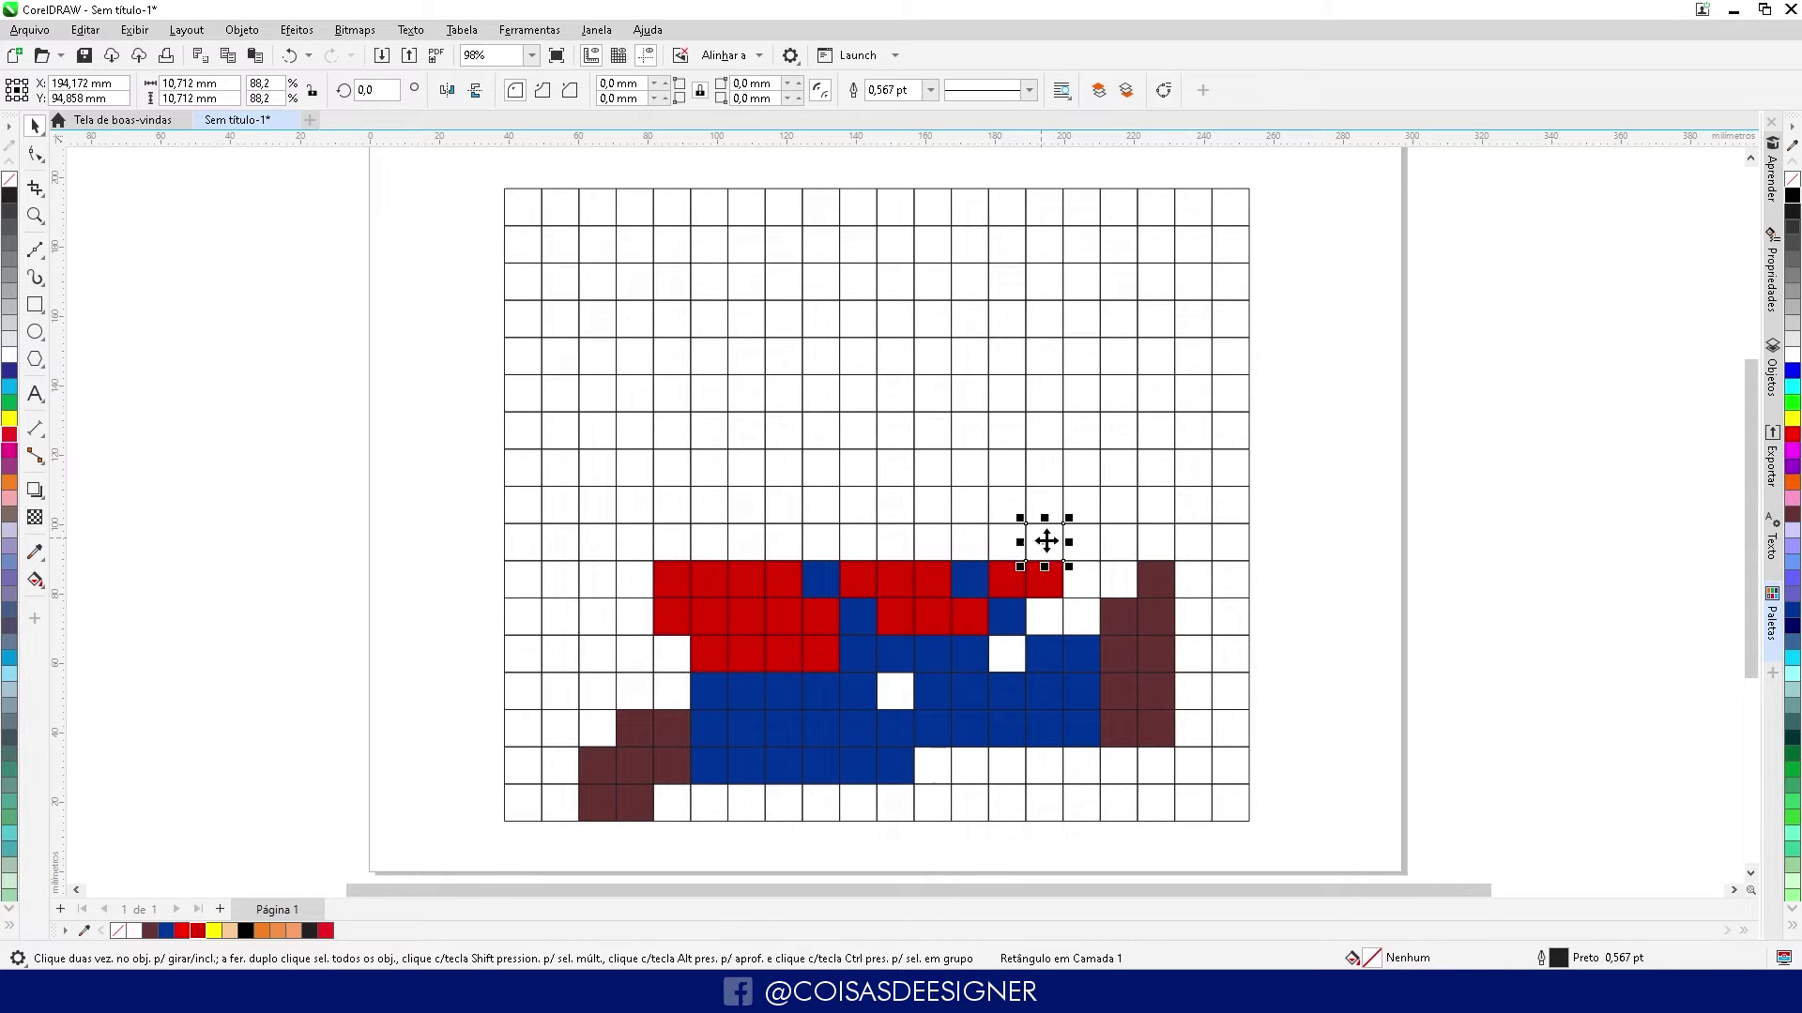
pyautogui.hotkey('ctrl', 'r')
pyautogui.click(1081, 543)
pyautogui.hotkey('ctrl', 'r')
pyautogui.click(1084, 505)
pyautogui.hotkey('ctrl', 'r')
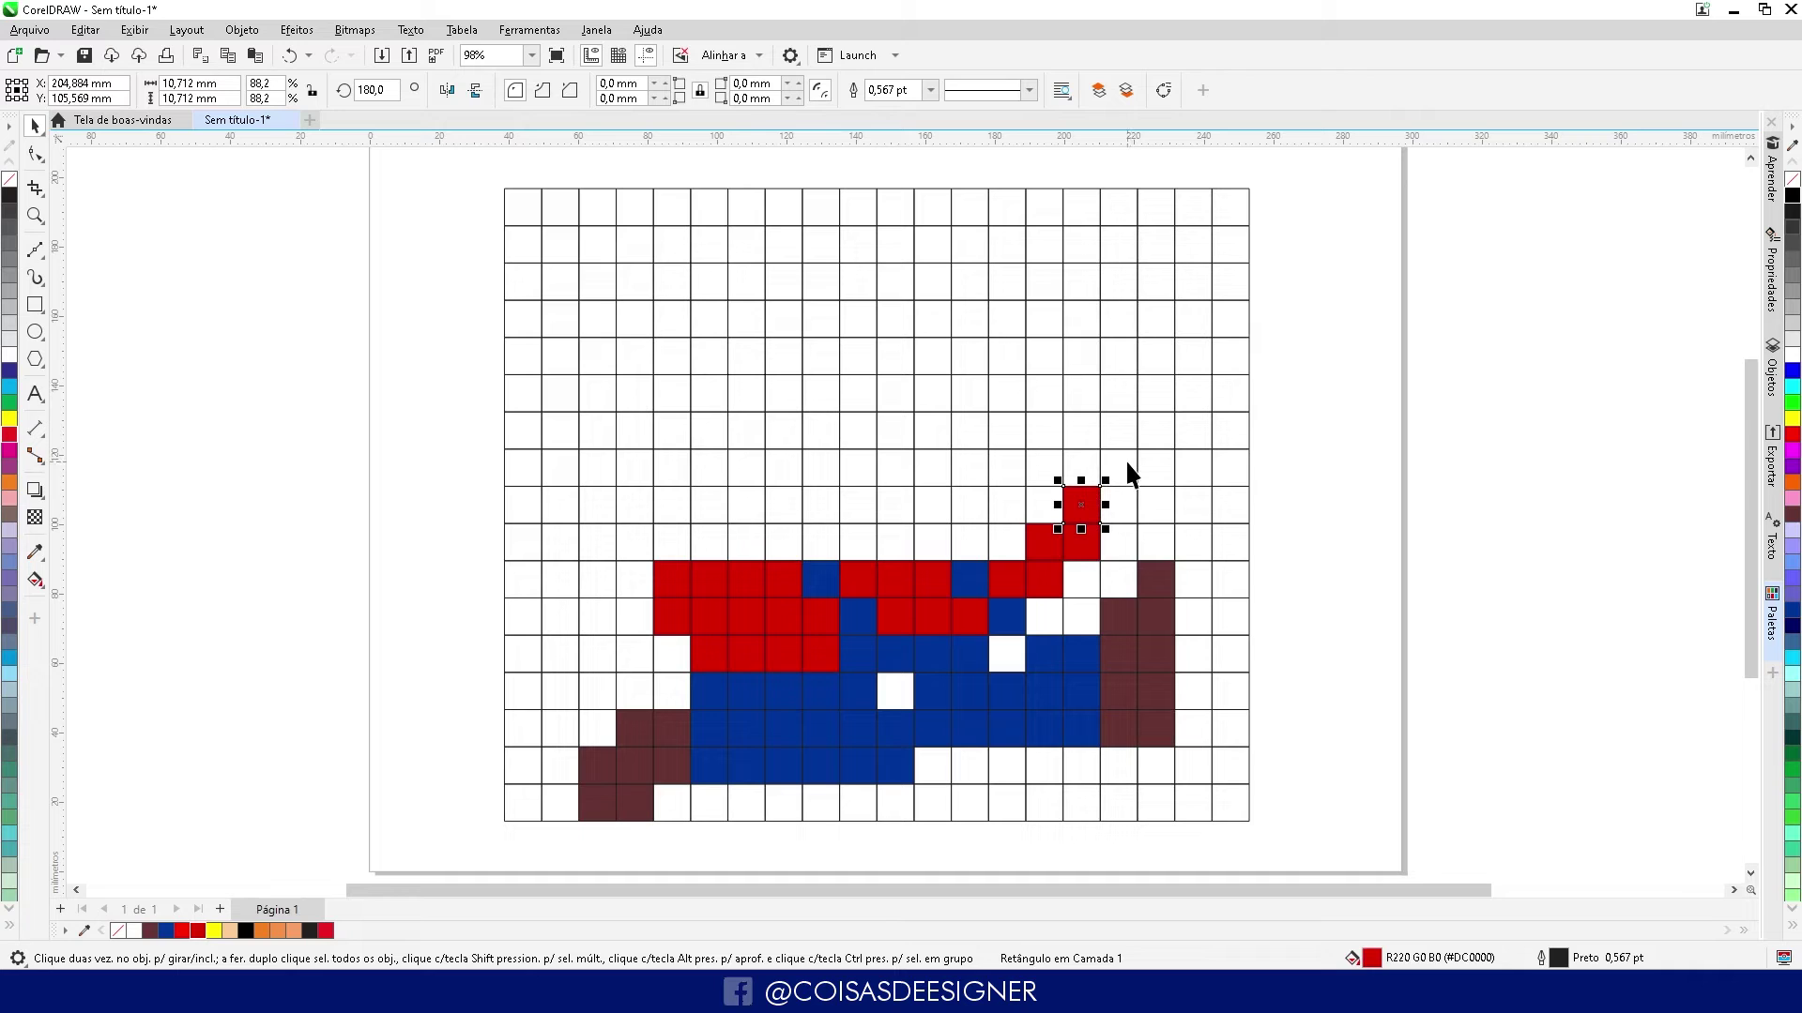
# Fill column 17 in the tenth and eleventh rows from the bottom and column 16 in the eleventh and twelfth rows with red
pyautogui.click(1120, 470)
pyautogui.hotkey('ctrl', 'r')
pyautogui.click(1119, 432)
pyautogui.hotkey('ctrl', 'r')
pyautogui.click(1074, 415)
pyautogui.hotkey('ctrl', 'r')
pyautogui.click(1079, 396)
pyautogui.hotkey('ctrl', 'r')
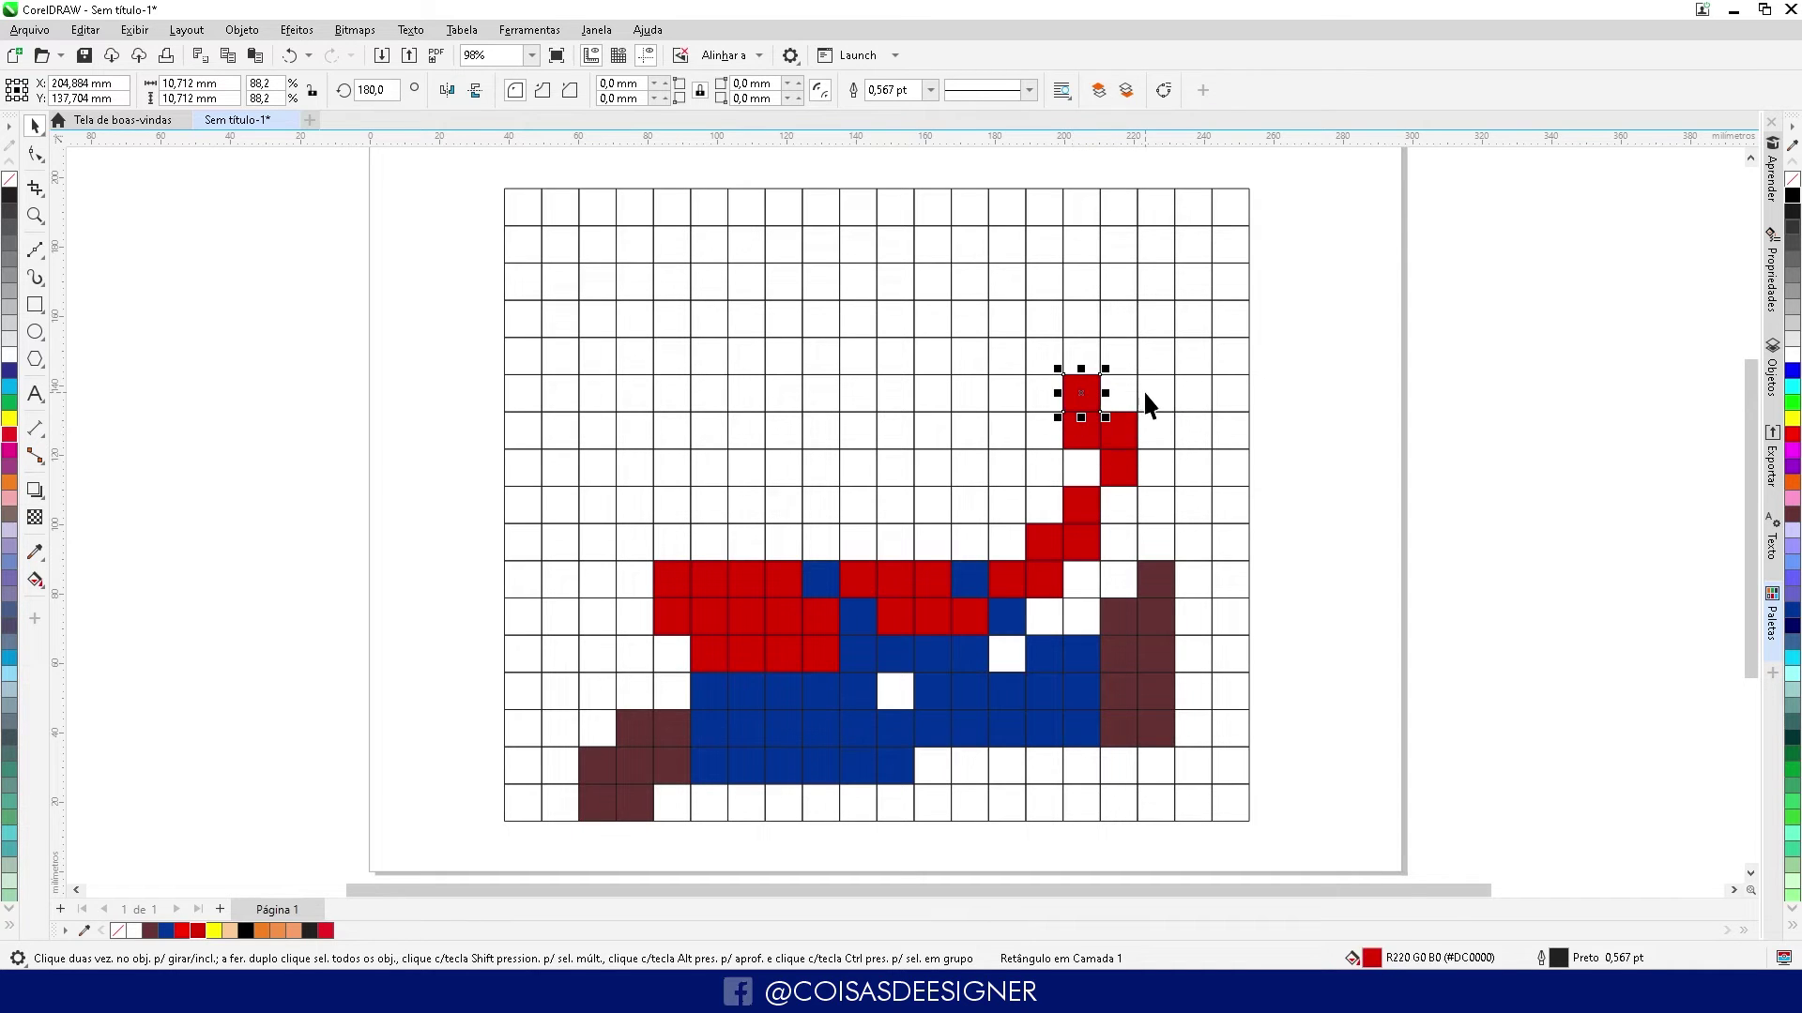
# Fill columns 15 and 17 in the twelfth row from the bottom with red (#DC0000)
pyautogui.click(1121, 394)
pyautogui.click(1041, 396)
pyautogui.hotkey('ctrl', 'r')
pyautogui.click(1117, 392)
pyautogui.hotkey('ctrl', 'r')
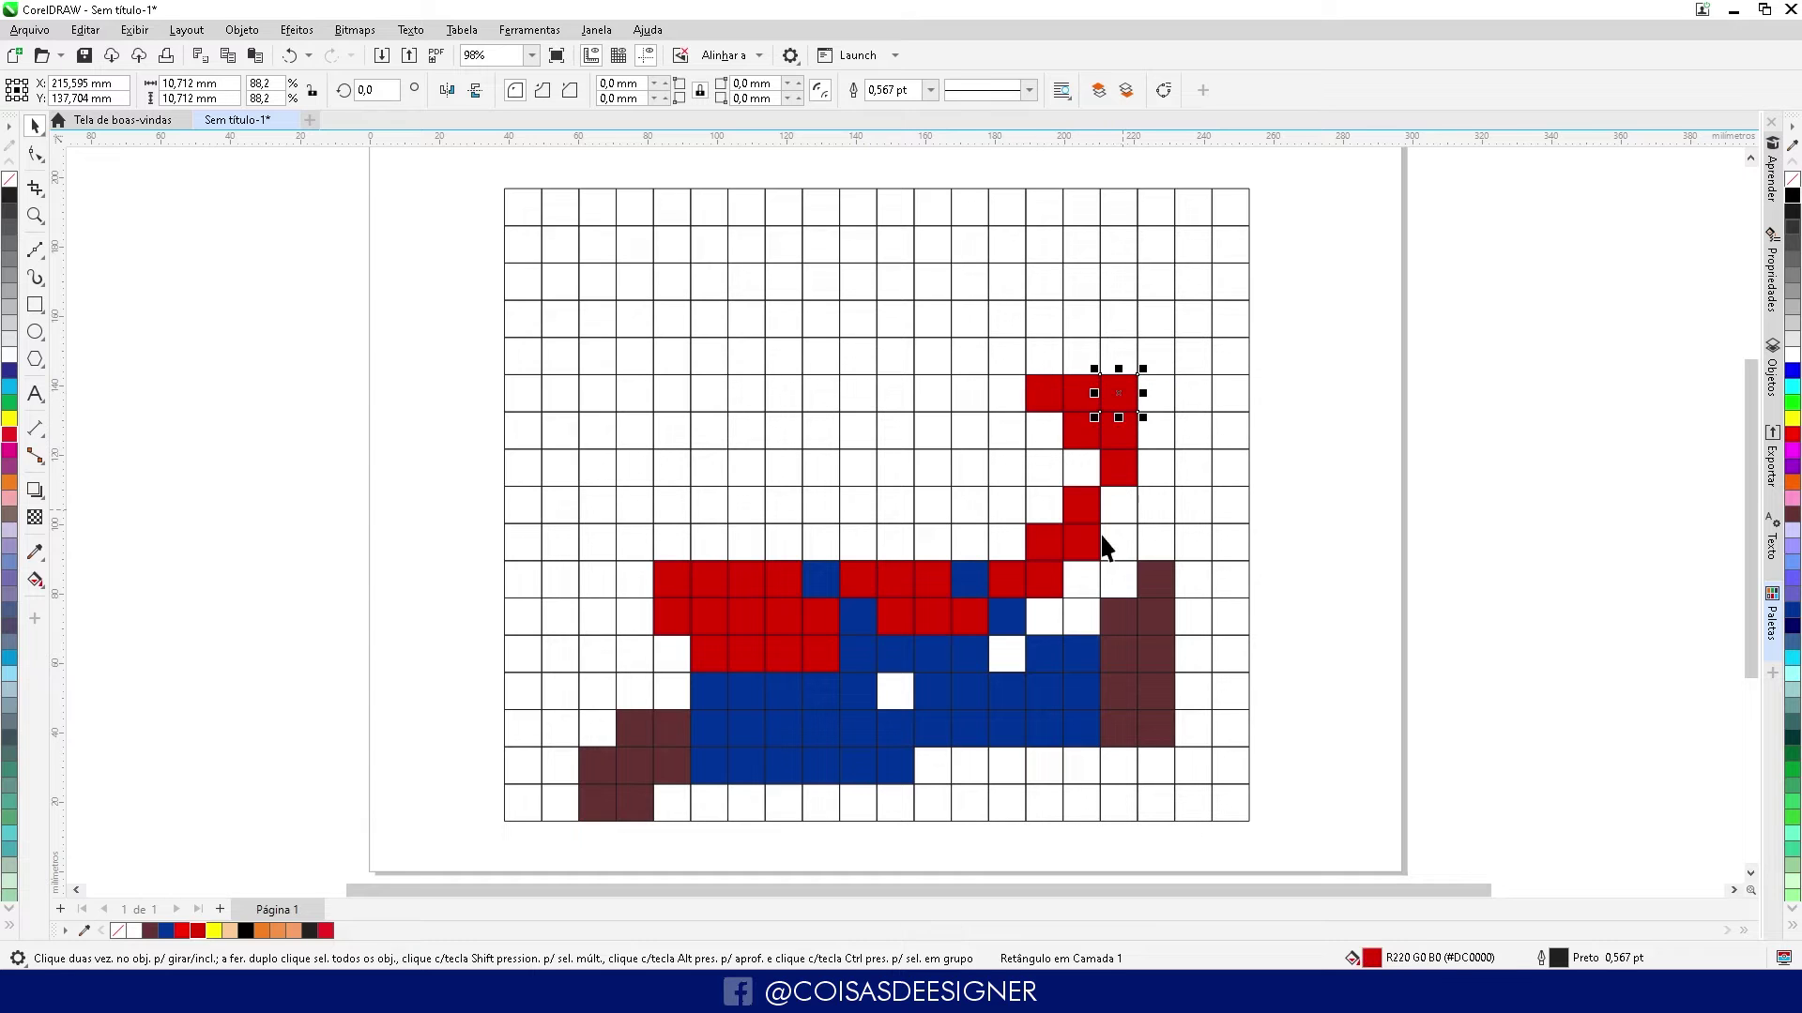
# Fill the empty cells inside the blue area, column 11 of the fourth row and column 14 of the fifth row from the bottom, with yellow (#FFFF00)
pyautogui.click(895, 691)
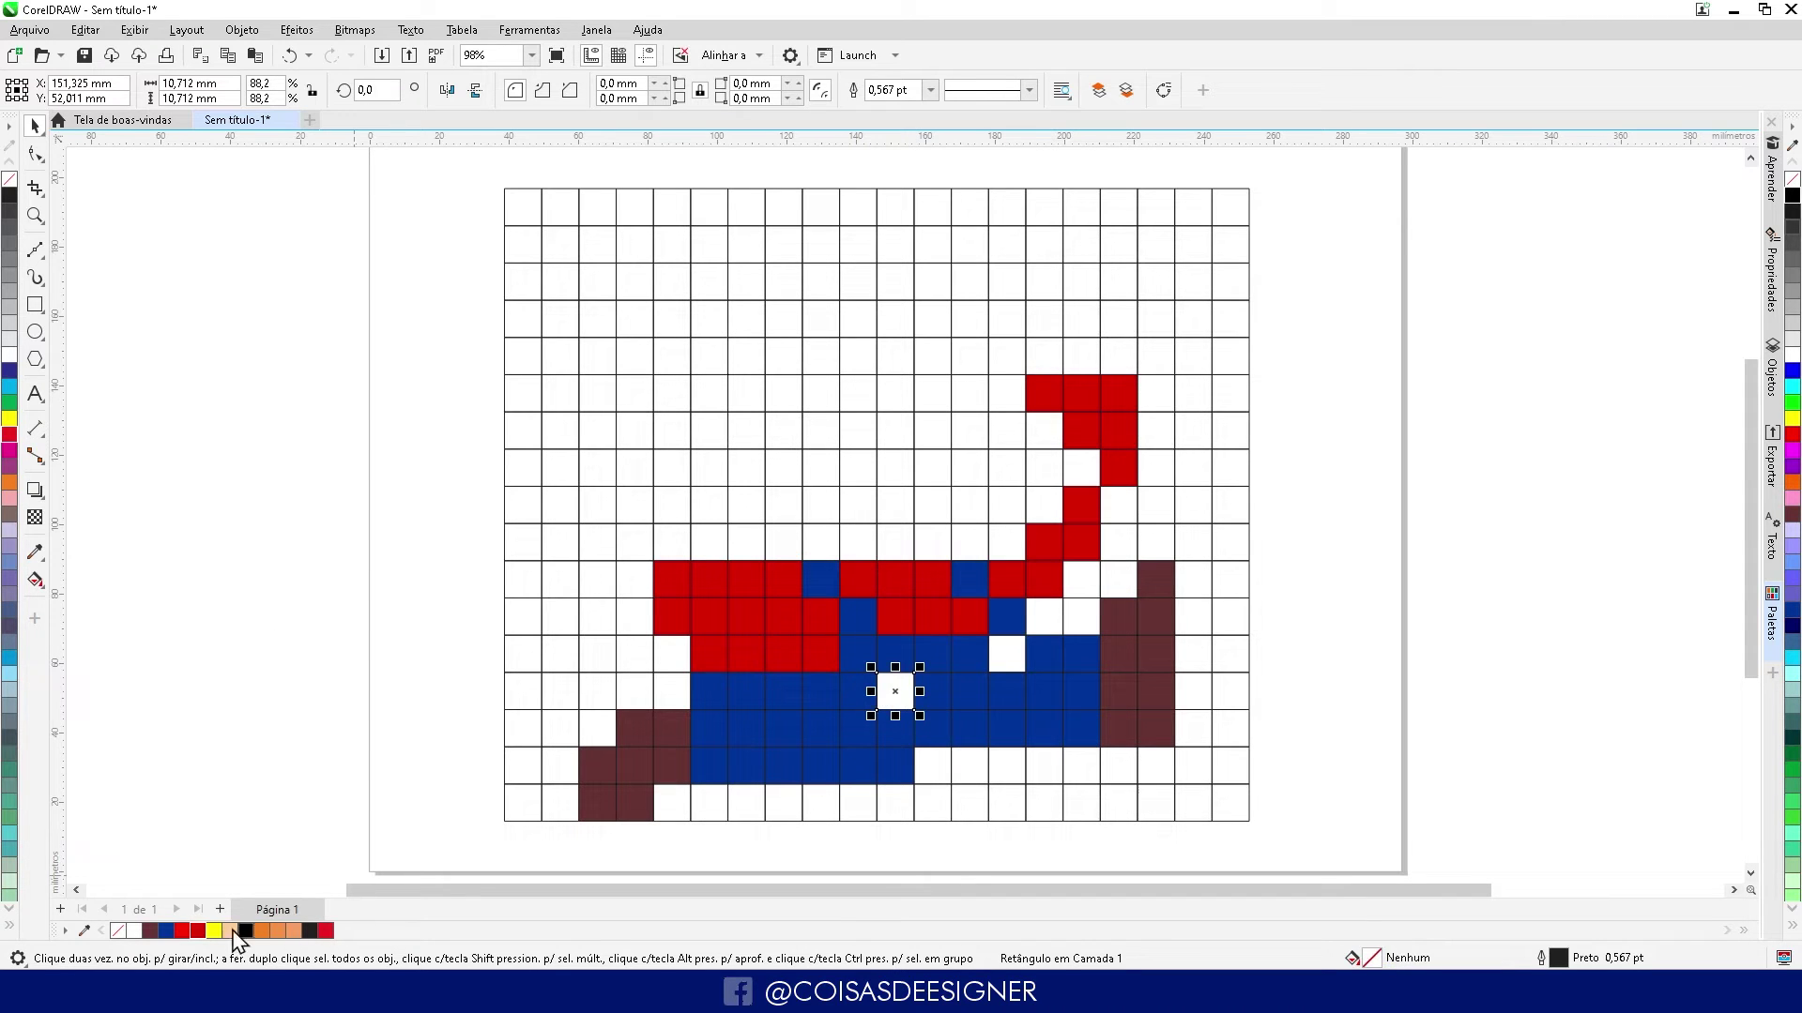
pyautogui.click(214, 930)
pyautogui.click(1006, 657)
pyautogui.hotkey('ctrl', 'r')
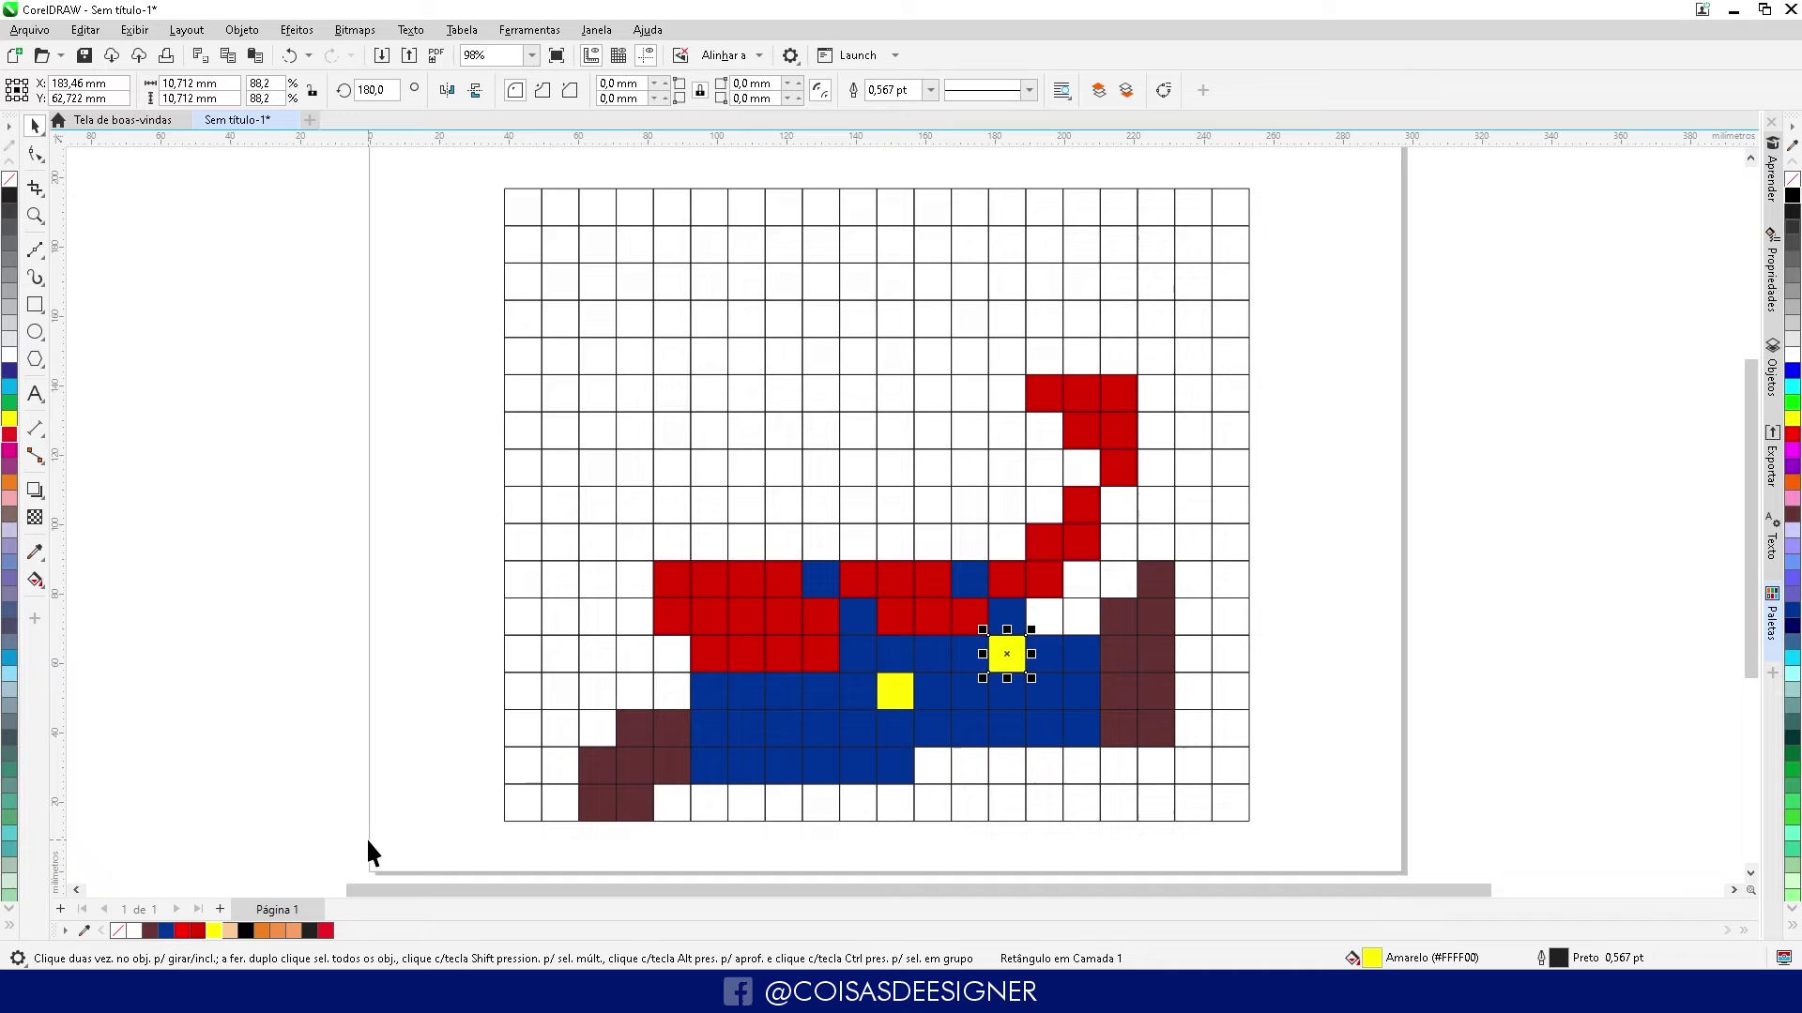
# Fill columns 3 and 4 in the sixth row from the bottom, columns 3 to 5 in the fifth and column 4 in the fourth with sand (#FFCC99)
pyautogui.click(613, 616)
pyautogui.click(230, 931)
pyautogui.click(587, 610)
pyautogui.hotkey('ctrl', 'r')
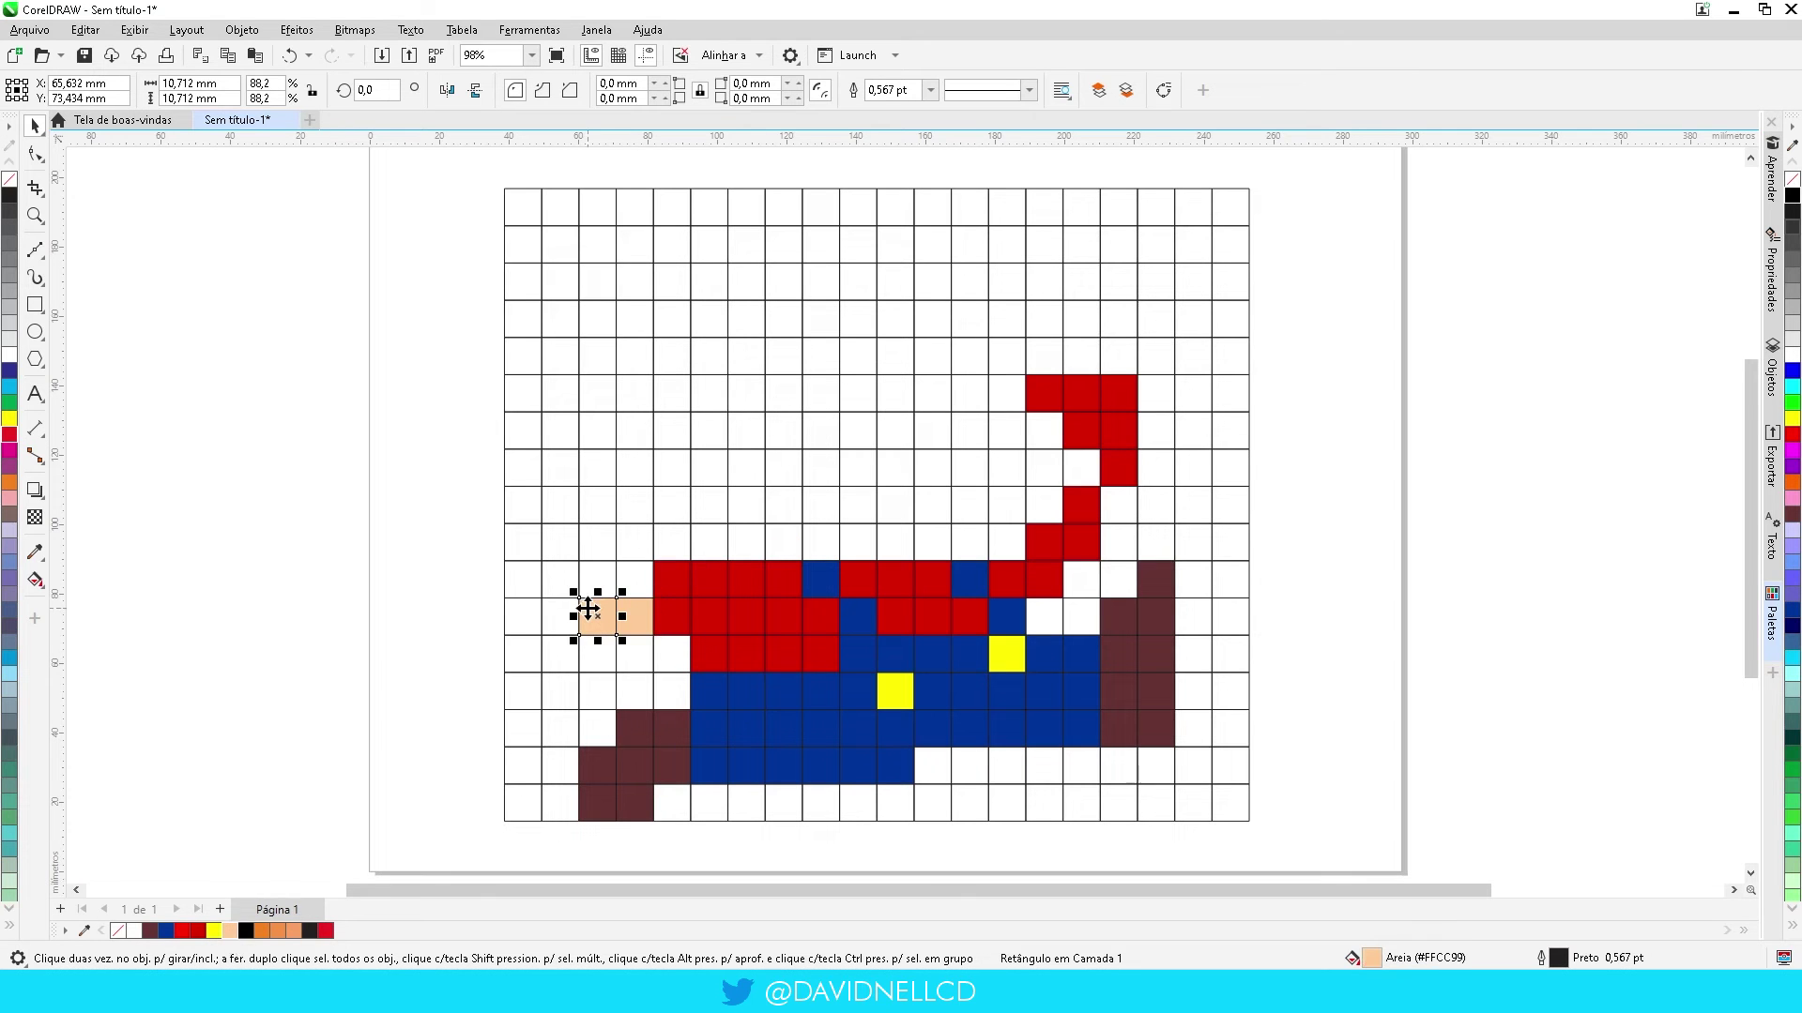
pyautogui.click(638, 656)
pyautogui.hotkey('ctrl', 'r')
pyautogui.click(672, 657)
pyautogui.hotkey('ctrl', 'r')
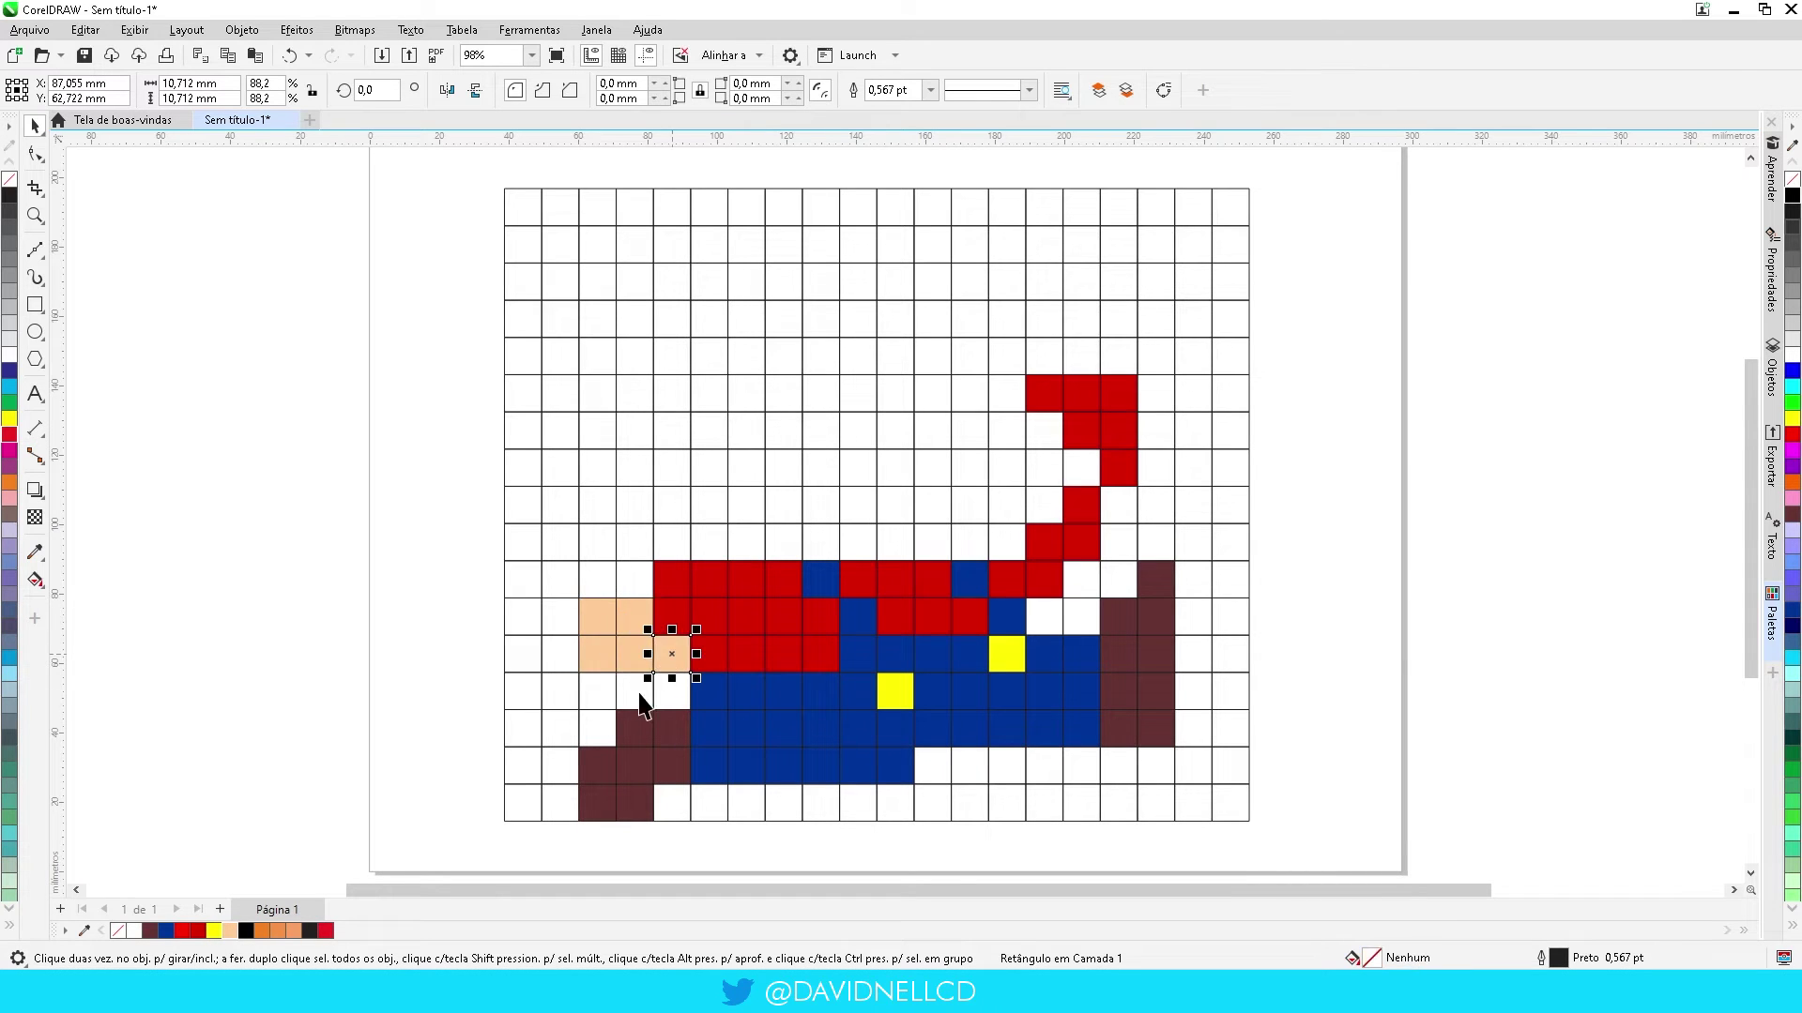
pyautogui.click(634, 695)
pyautogui.hotkey('ctrl', 'r')
# Fill columns 16 and 17 in the thirteenth row from the bottom and columns 15 to 17 in the fourteenth row with sand
pyautogui.click(1119, 356)
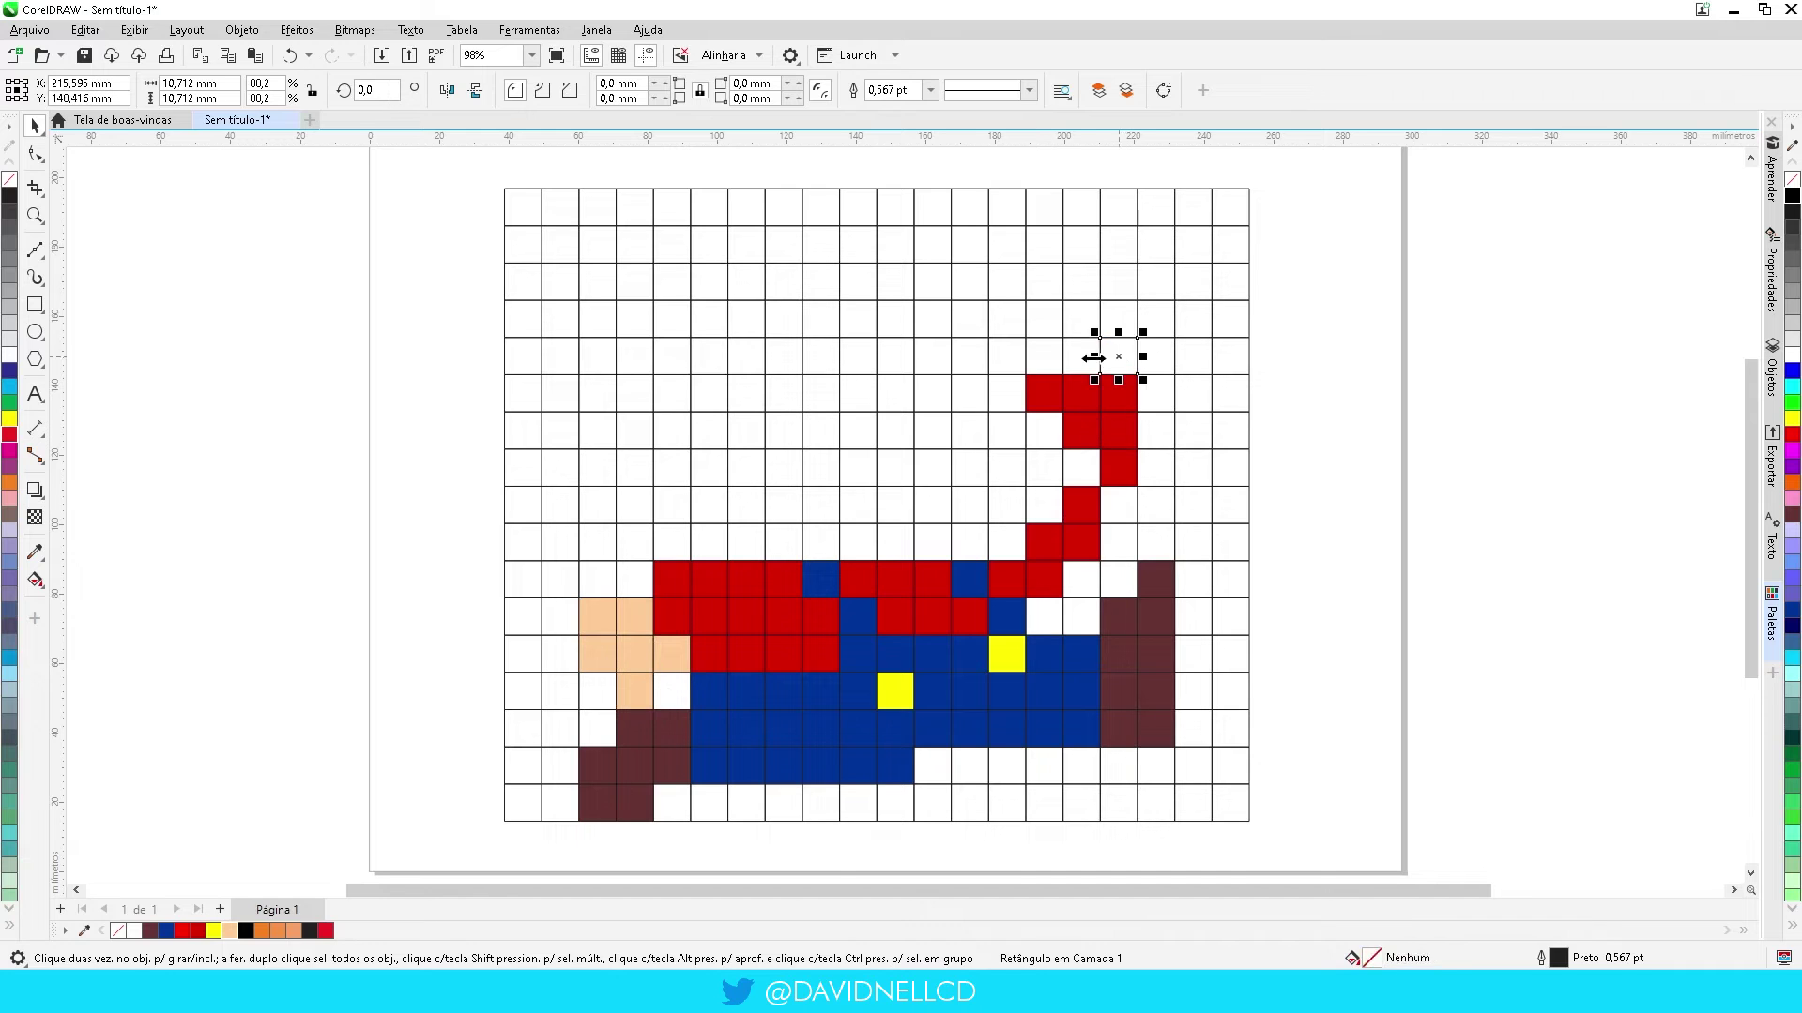
pyautogui.keyDown('shift'); pyautogui.click(1081, 357); pyautogui.keyUp('shift')
pyautogui.hotkey('ctrl', 'r')
pyautogui.click(1118, 319)
pyautogui.keyDown('shift'); pyautogui.click(1075, 317); pyautogui.keyUp('shift')
pyautogui.hotkey('ctrl', 'r')
pyautogui.click(1042, 328)
pyautogui.hotkey('ctrl', 'r')
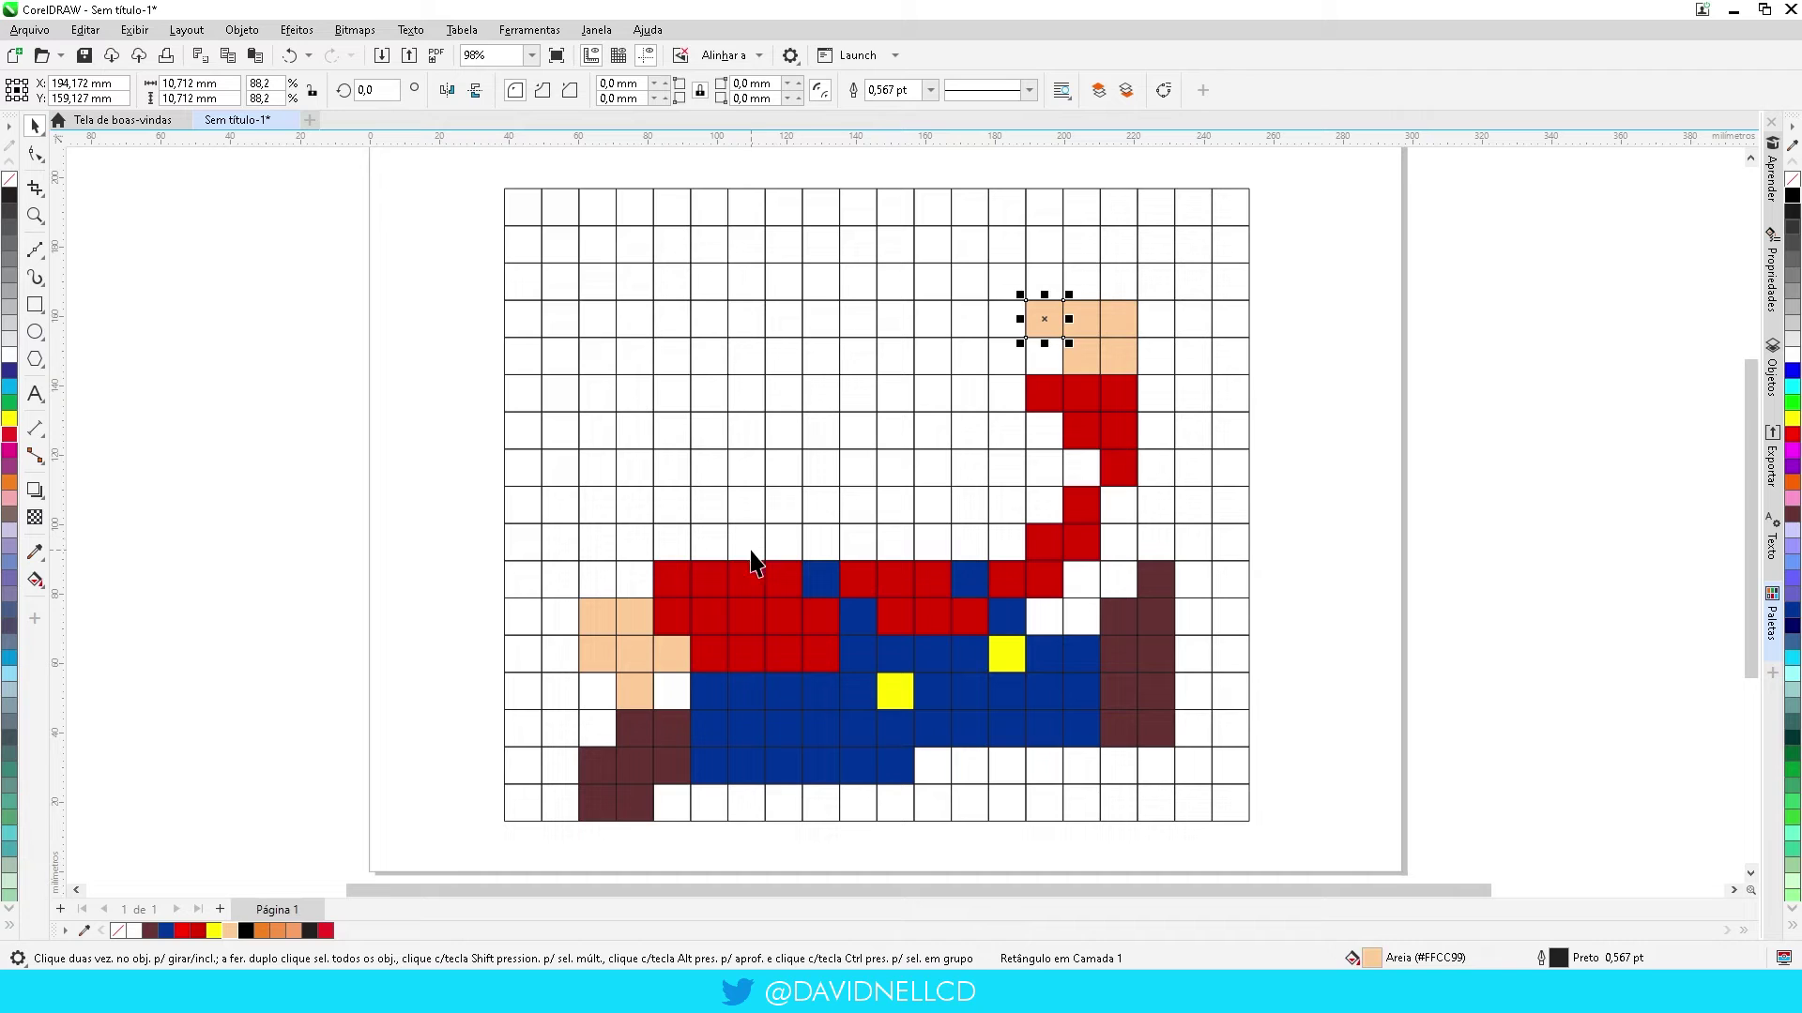
# Fill columns 8 to 14 in the eighth row from the bottom with sand
pyautogui.click(783, 543)
pyautogui.keyDown('shift'); pyautogui.click(821, 543); pyautogui.keyUp('shift')
pyautogui.hotkey('ctrl', 'r')
pyautogui.click(858, 542)
pyautogui.keyDown('shift'); pyautogui.click(896, 542); pyautogui.keyUp('shift')
pyautogui.hotkey('ctrl', 'r')
pyautogui.click(934, 542)
pyautogui.hotkey('ctrl', 'r')
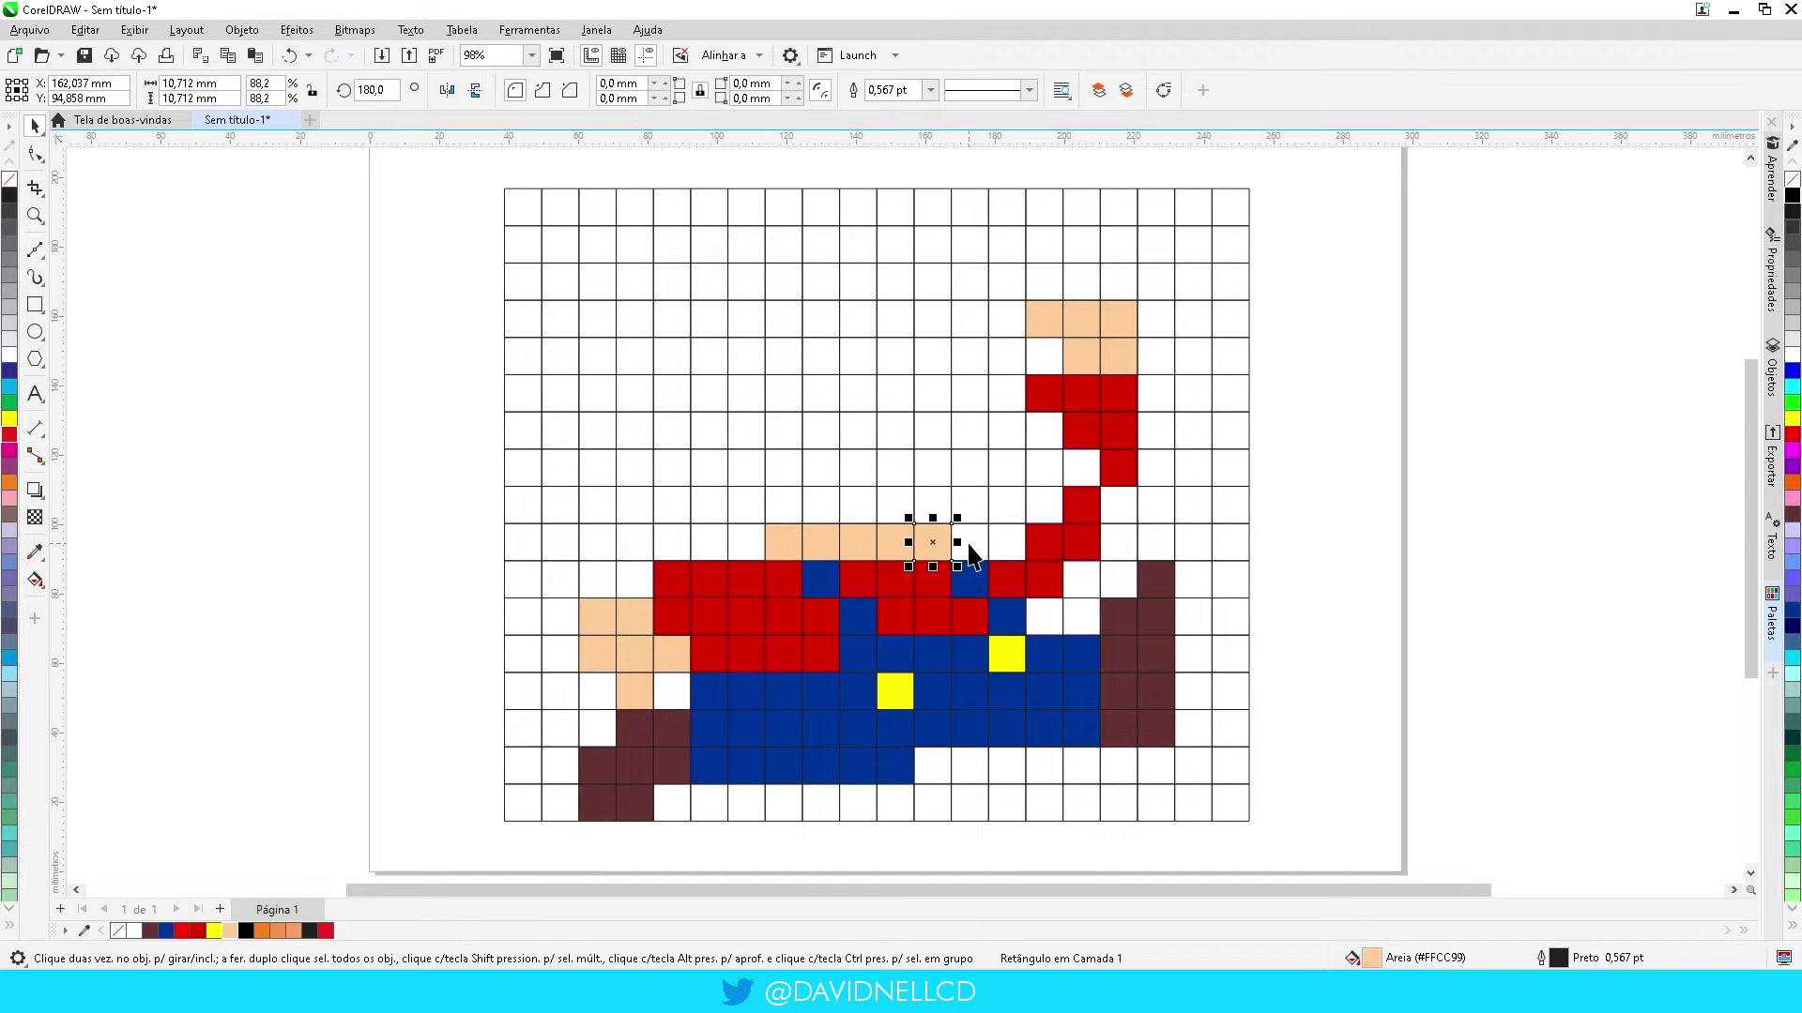
pyautogui.click(970, 543)
pyautogui.keyDown('shift'); pyautogui.click(1007, 542); pyautogui.keyUp('shift')
pyautogui.hotkey('ctrl', 'r')
# Fill columns 13 to 16 in the tenth row from the bottom with sand
pyautogui.click(1060, 481)
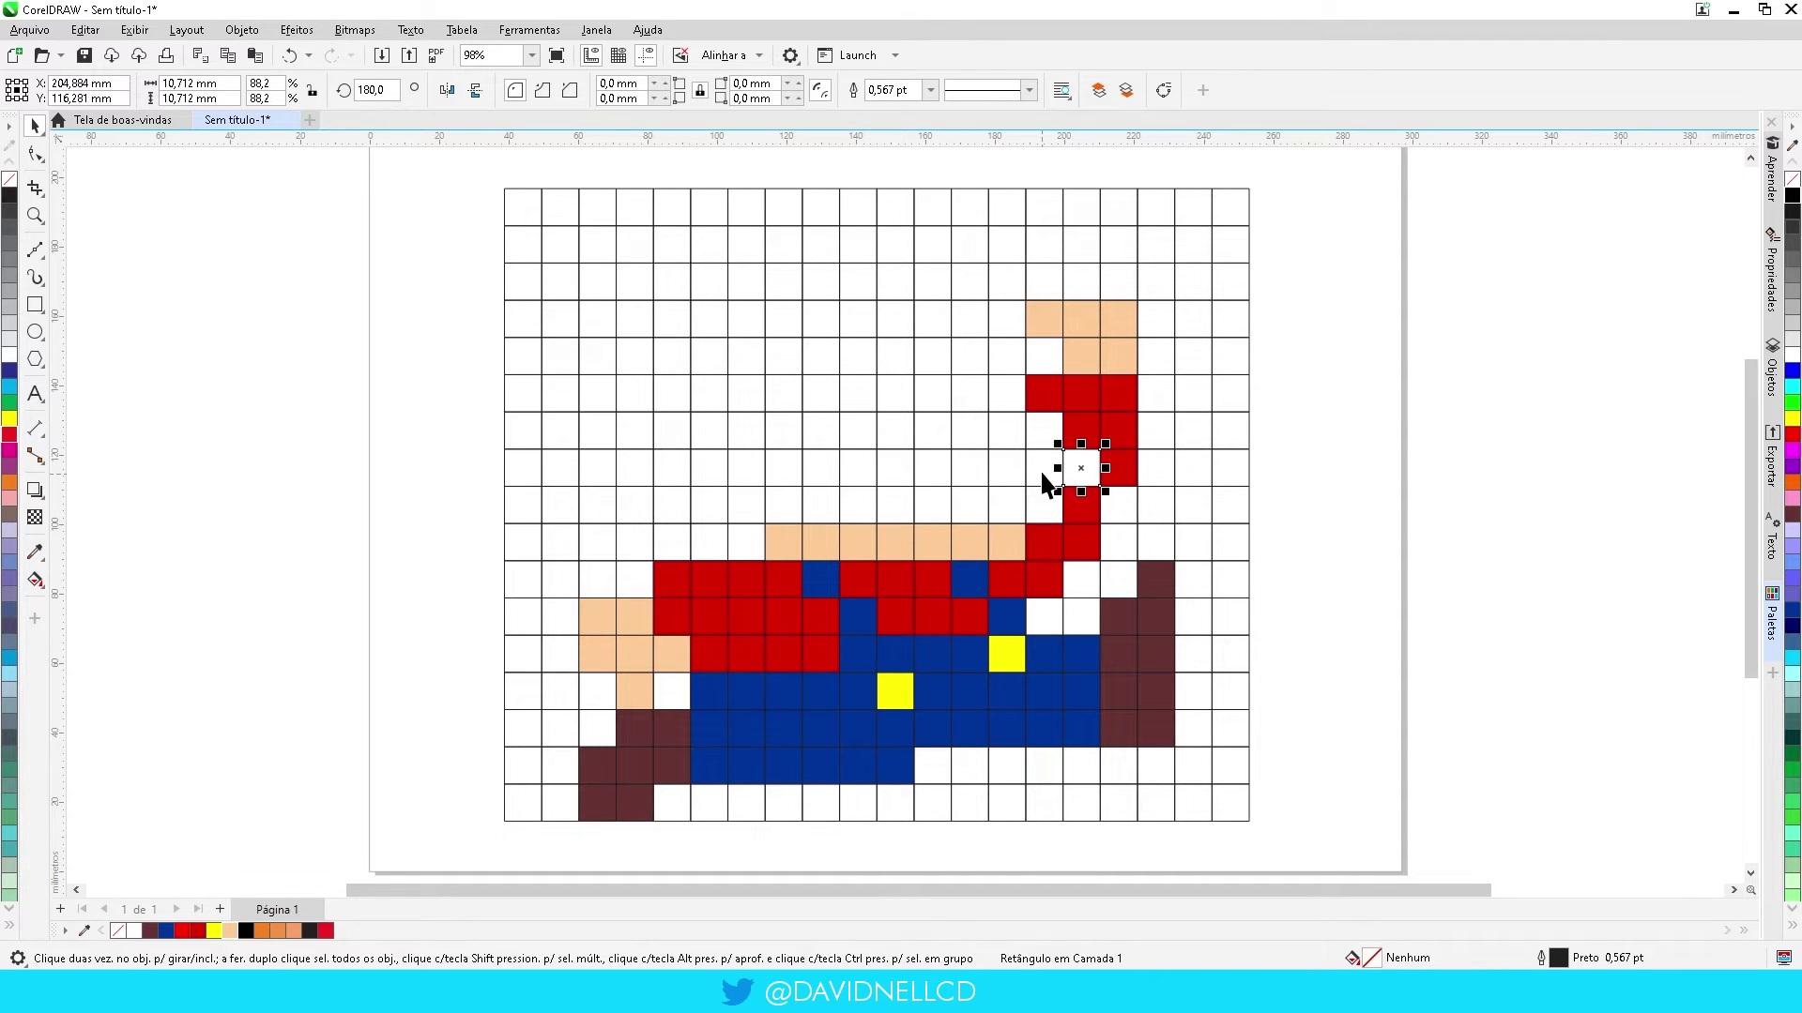
pyautogui.hotkey('ctrl', 'r')
pyautogui.click(1044, 480)
pyautogui.hotkey('ctrl', 'r')
pyautogui.click(969, 475)
pyautogui.hotkey('ctrl', 'r')
# Fill columns 12 to 15 in the eleventh row from the bottom with sand (#FFCC99)
pyautogui.click(999, 424)
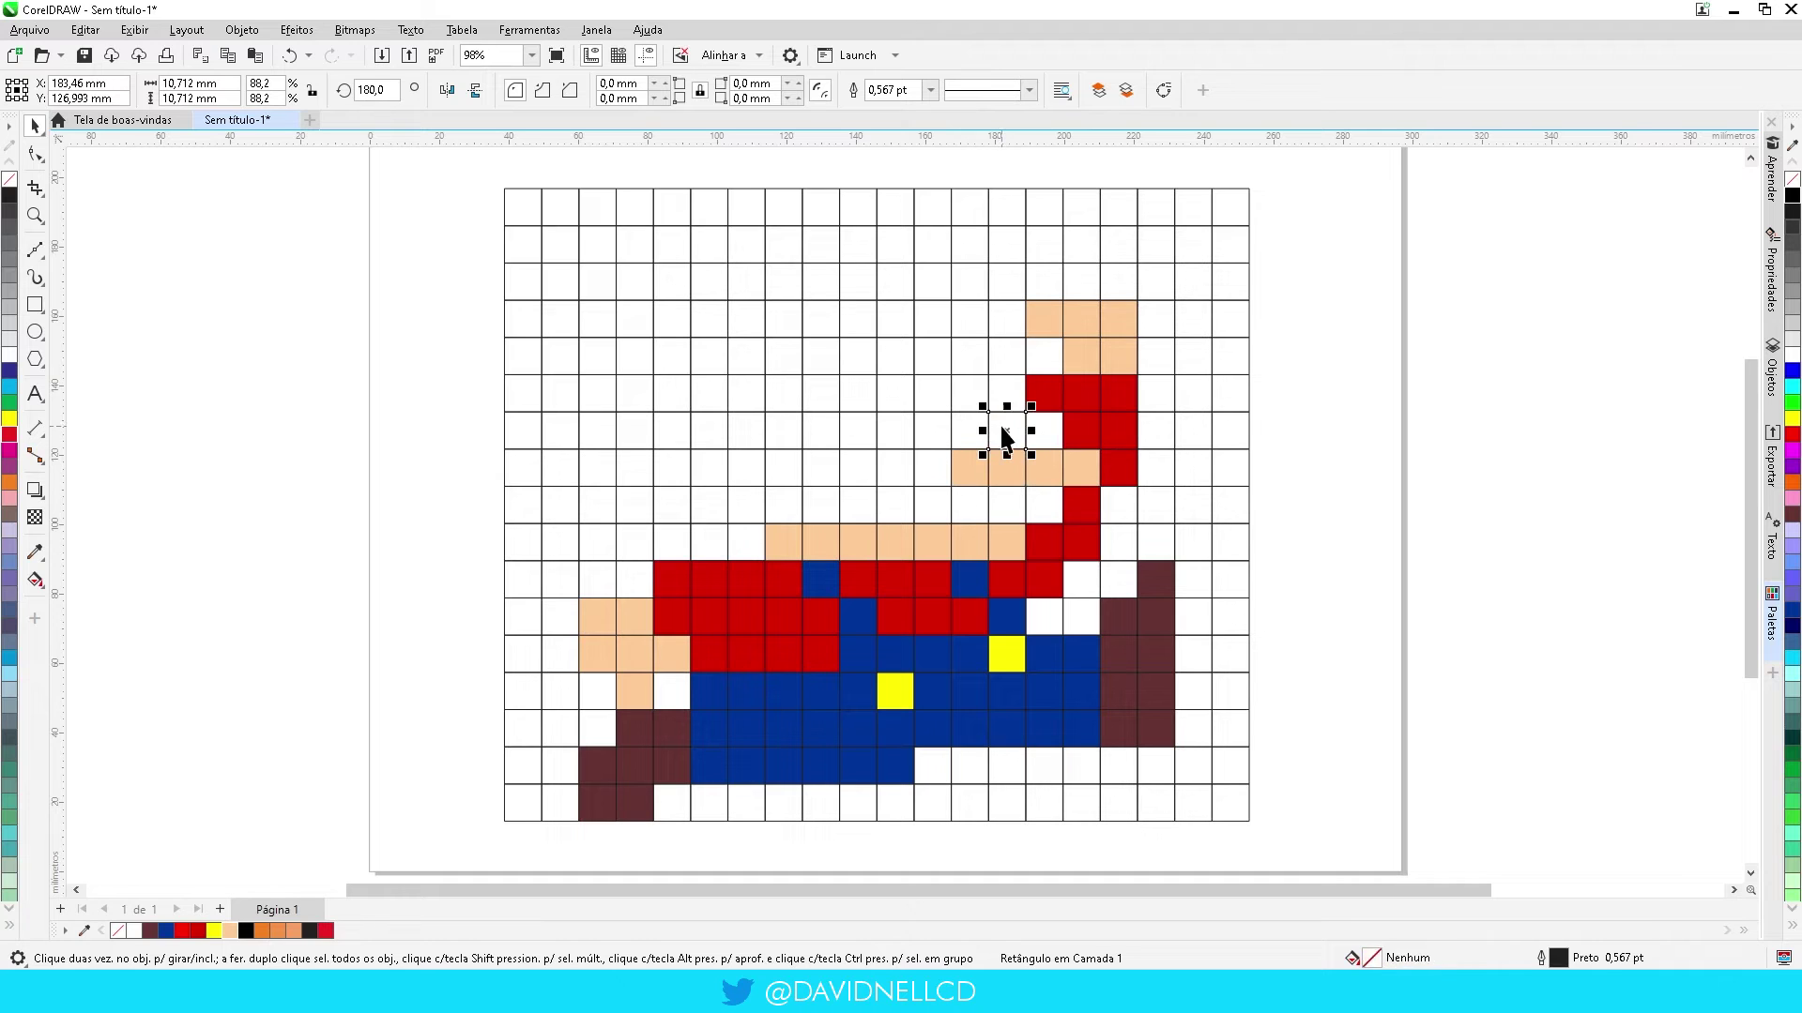
pyautogui.hotkey('ctrl', 'r')
pyautogui.click(1037, 432)
pyautogui.hotkey('ctrl', 'r')
pyautogui.click(967, 434)
pyautogui.hotkey('ctrl', 'r')
pyautogui.click(929, 433)
pyautogui.hotkey('ctrl', 'r')
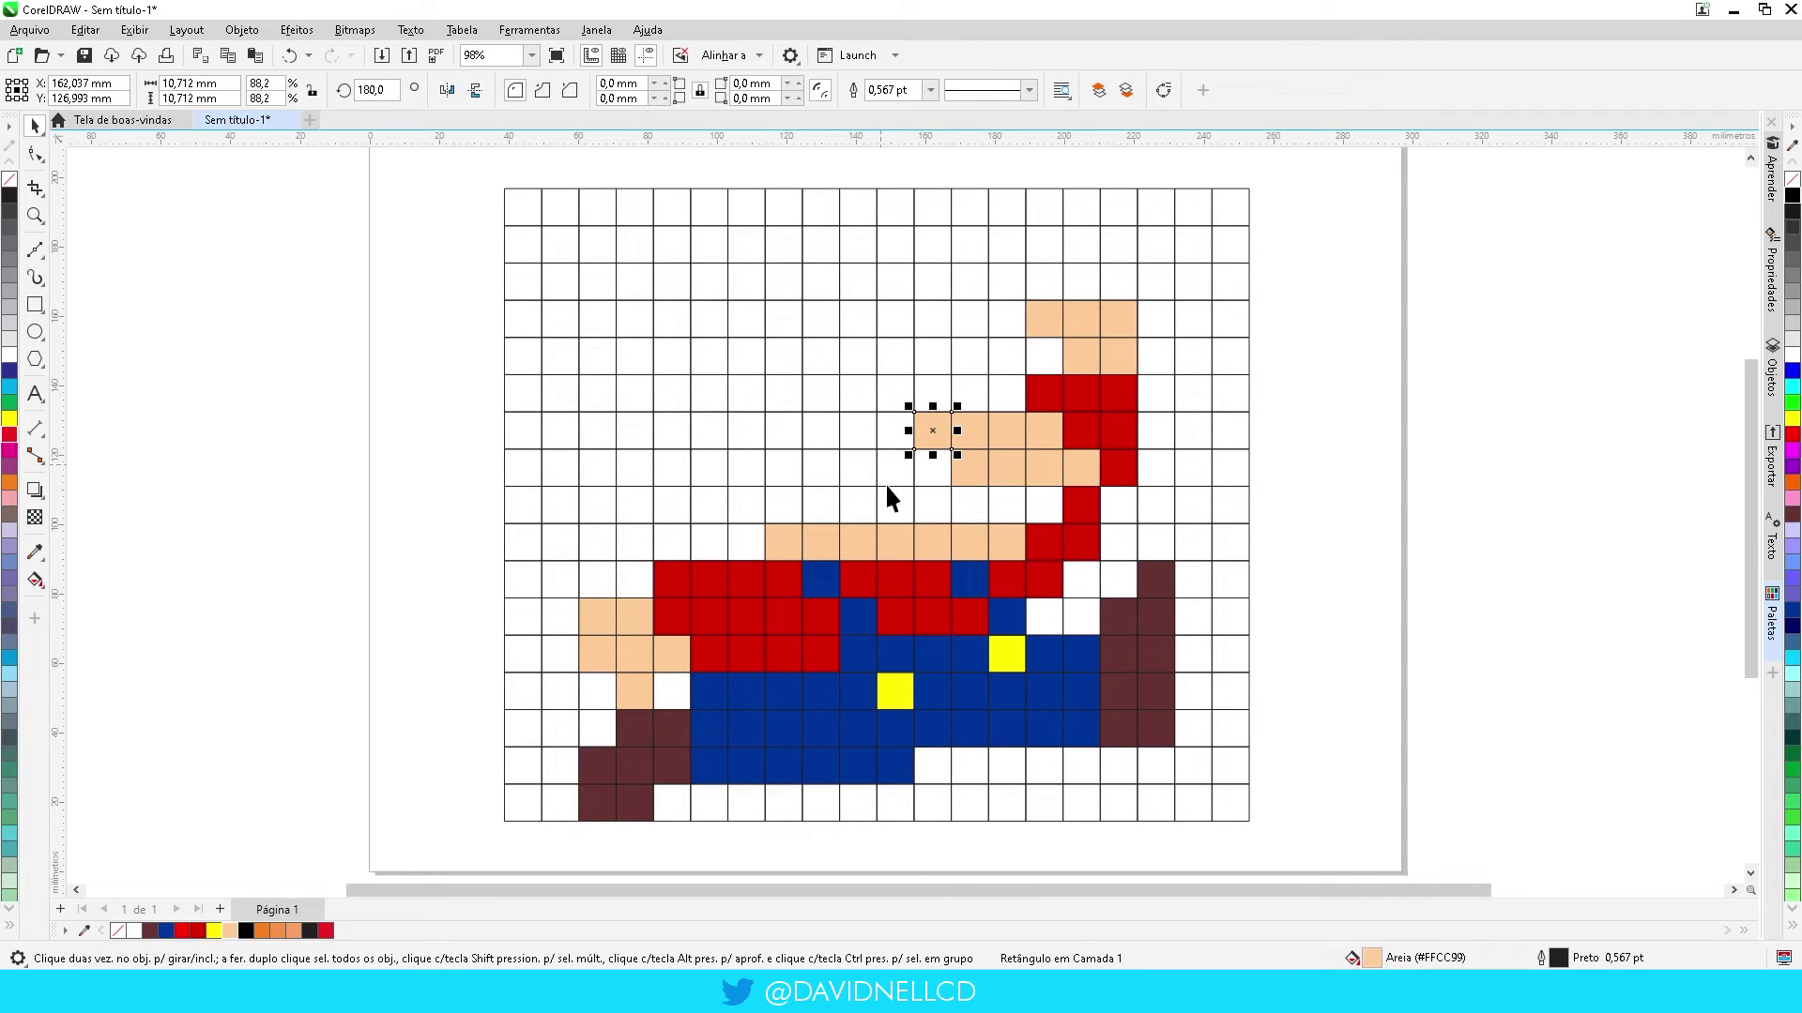
# Fill columns 11 to 15 in the ninth row from the bottom with black (#000000)
pyautogui.click(1041, 506)
pyautogui.click(246, 931)
pyautogui.click(1005, 507)
pyautogui.hotkey('ctrl', 'r')
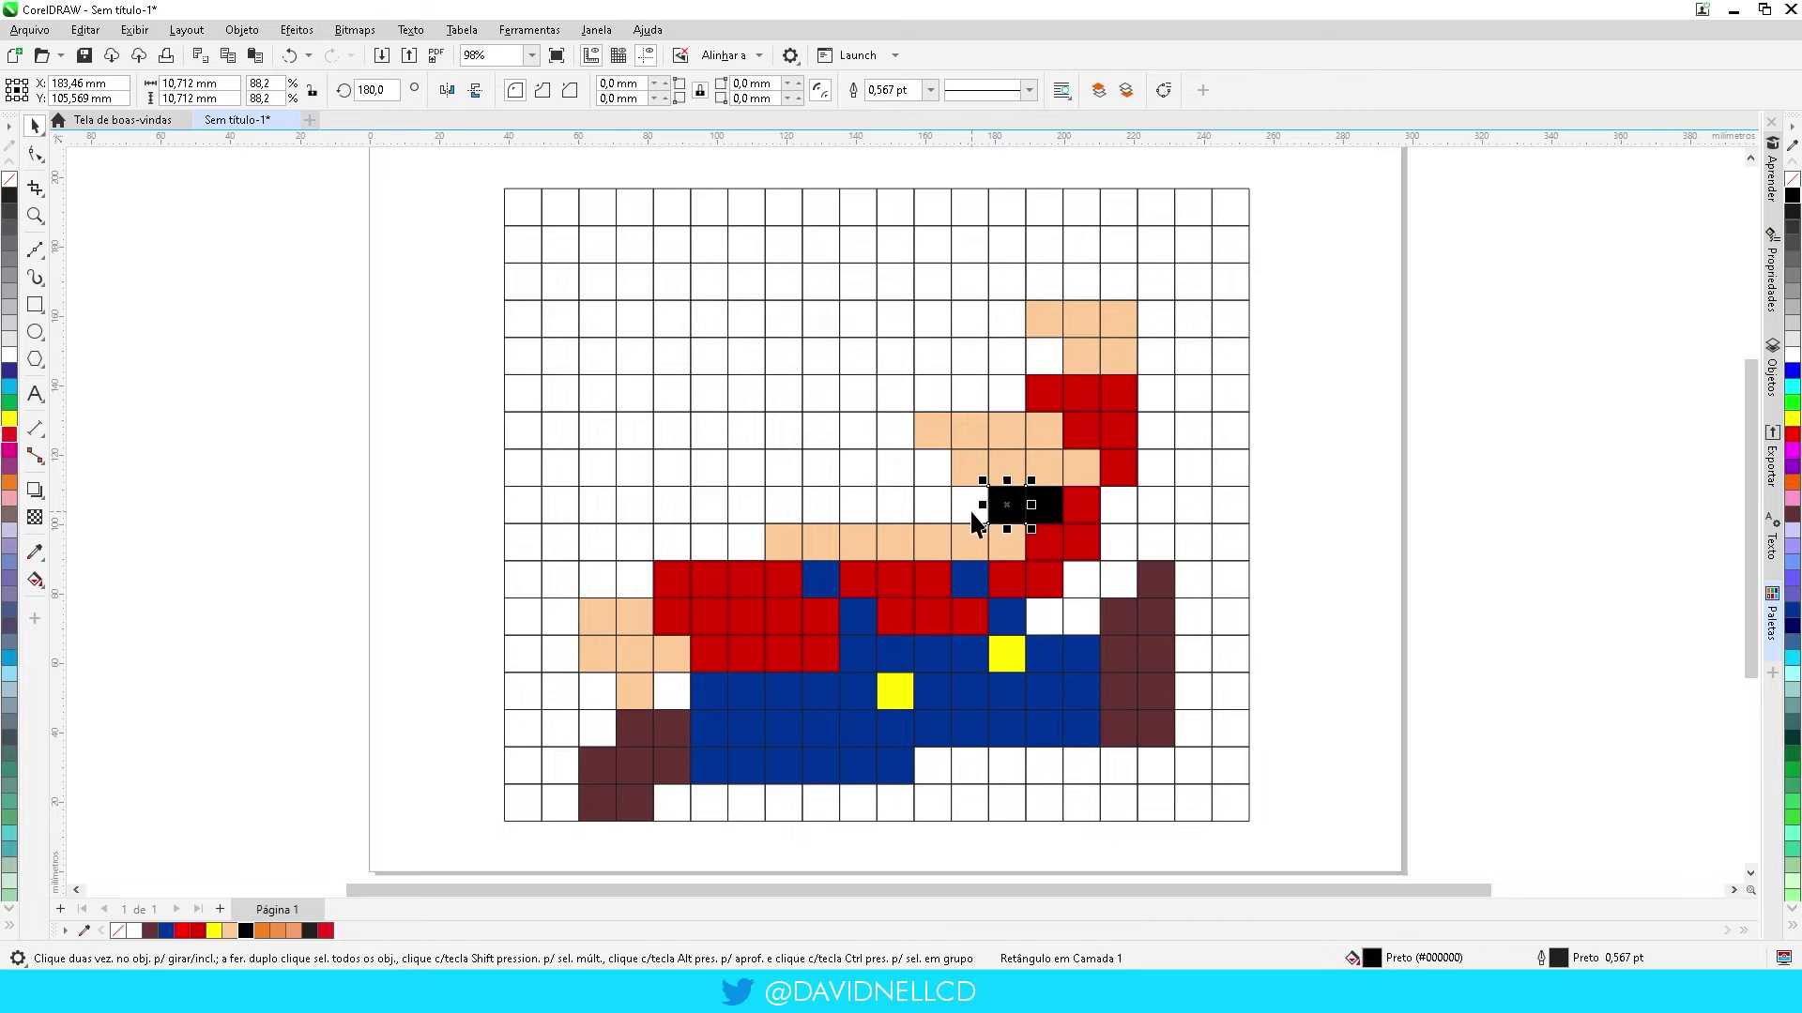
pyautogui.click(969, 508)
pyautogui.hotkey('ctrl', 'r')
pyautogui.click(933, 512)
pyautogui.hotkey('ctrl', 'r')
pyautogui.click(896, 511)
pyautogui.hotkey('ctrl', 'r')
# Fill column 12 in the tenth row from the bottom and column 11 in the eleventh and twelfth rows with black
pyautogui.click(932, 469)
pyautogui.hotkey('ctrl', 'r')
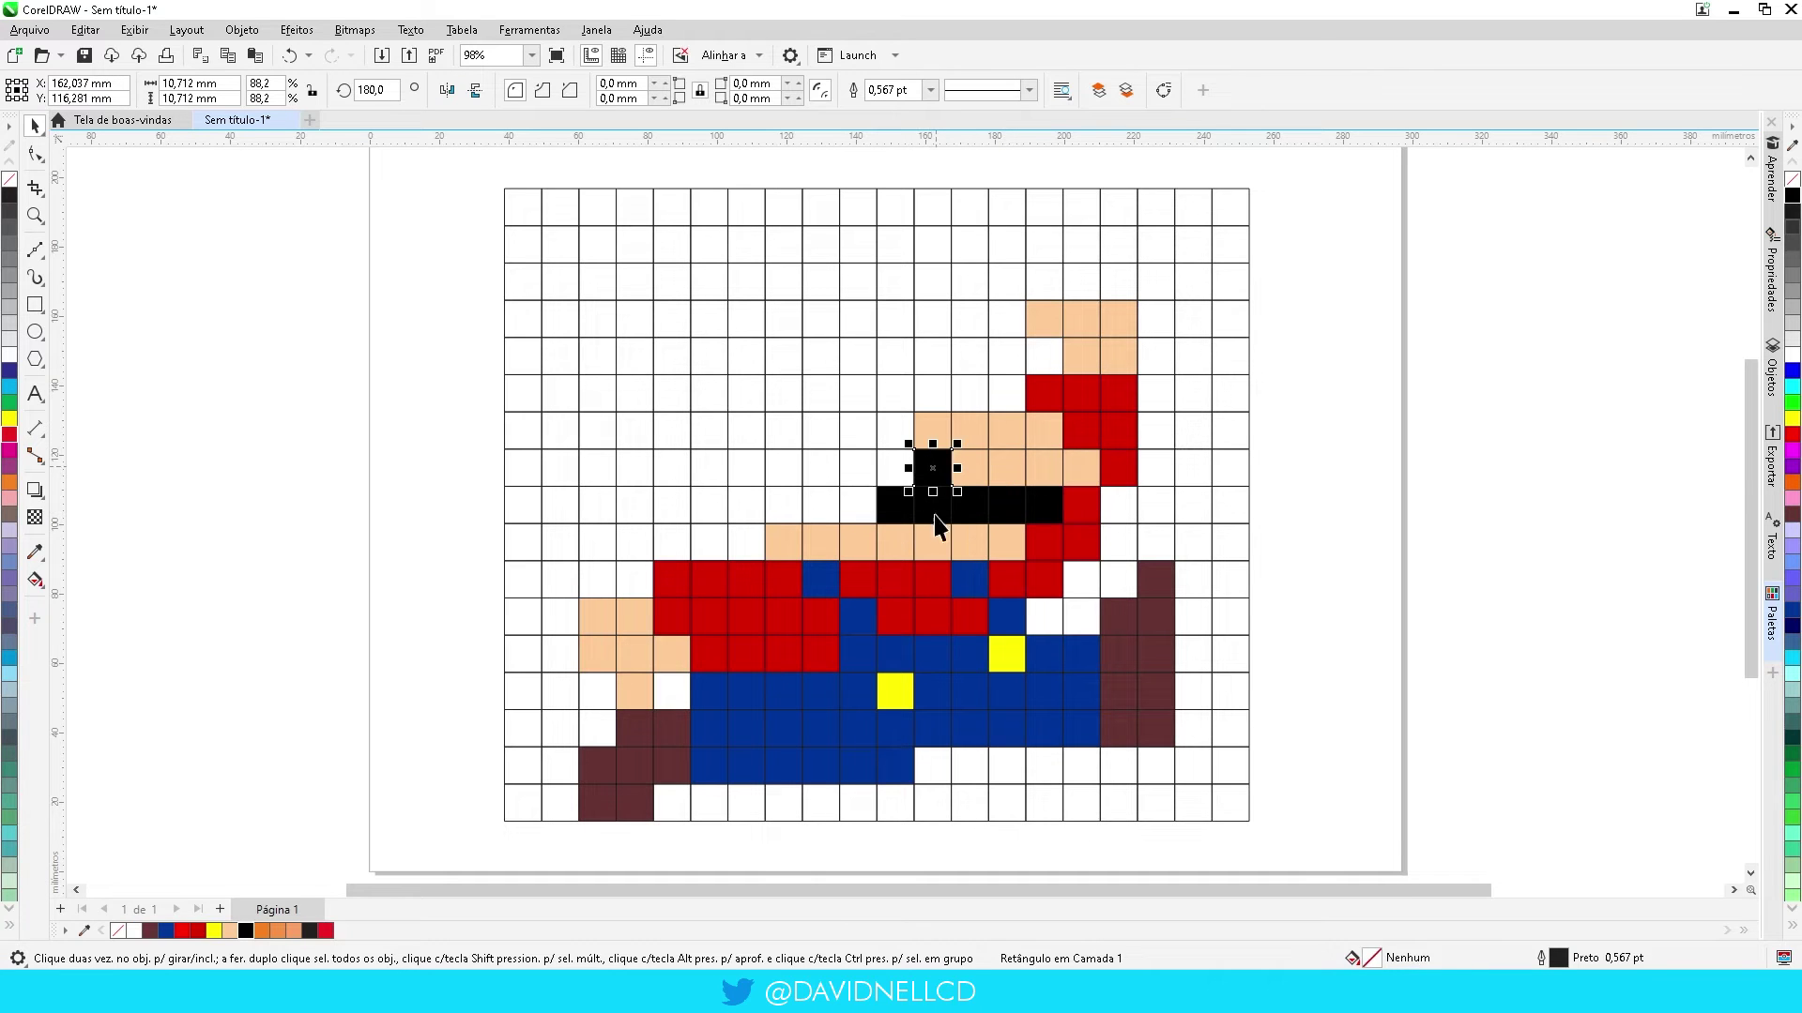
pyautogui.click(896, 434)
pyautogui.hotkey('ctrl', 'r')
pyautogui.click(896, 393)
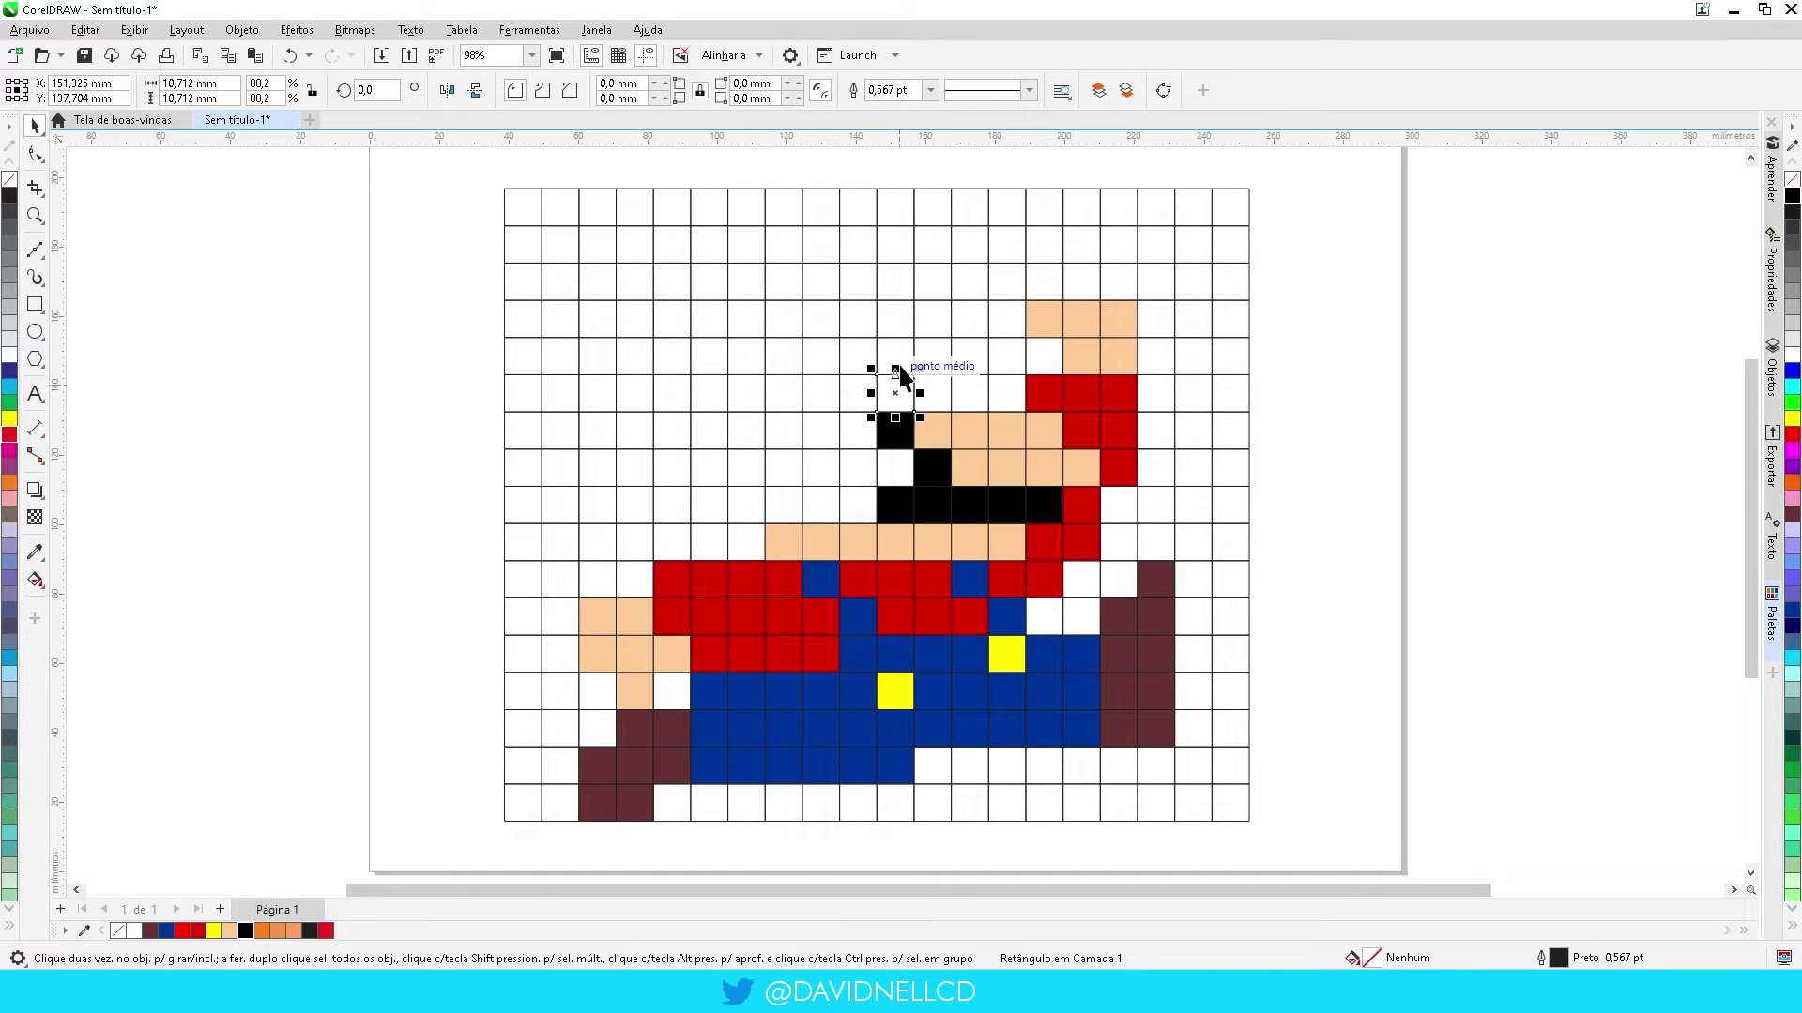
pyautogui.hotkey('ctrl', 'r')
# Fill columns 9, 10, 12 and 13 in the twelfth row from the bottom with sand (#FFCC99)
pyautogui.click(943, 394)
pyautogui.click(229, 931)
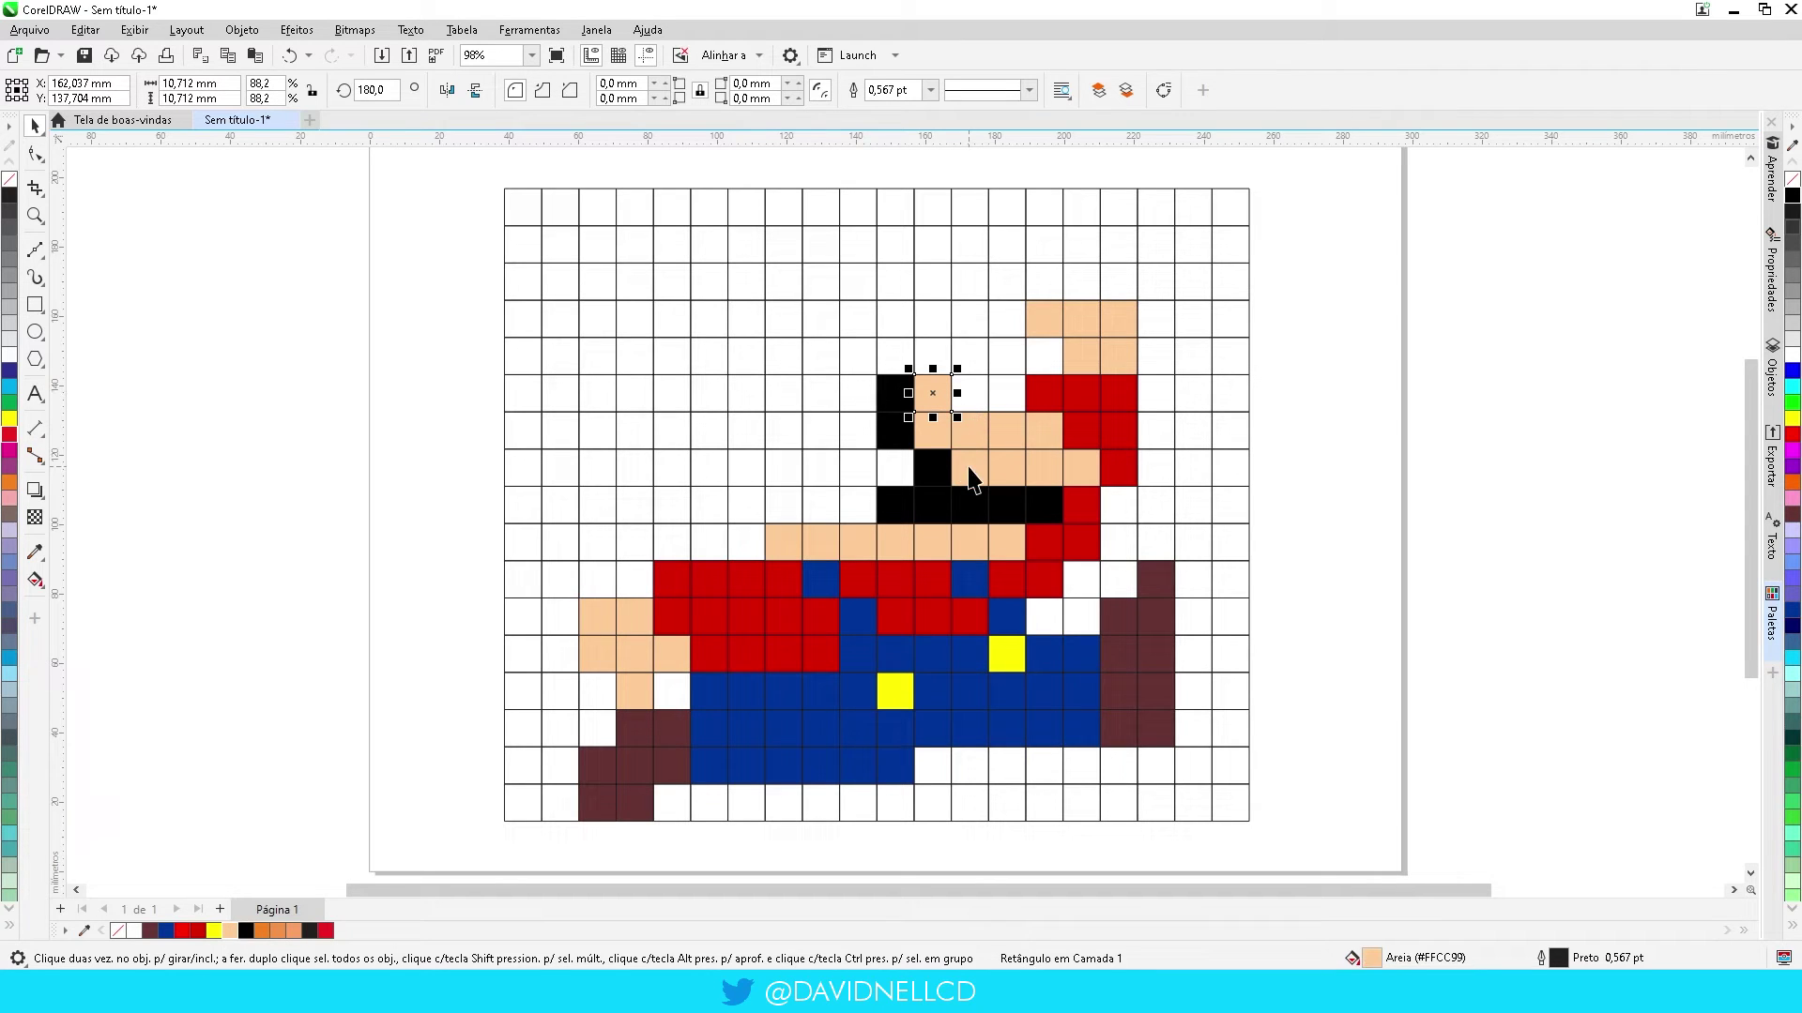
pyautogui.click(970, 392)
pyautogui.hotkey('ctrl', 'r')
pyautogui.click(825, 394)
pyautogui.hotkey('ctrl', 'r')
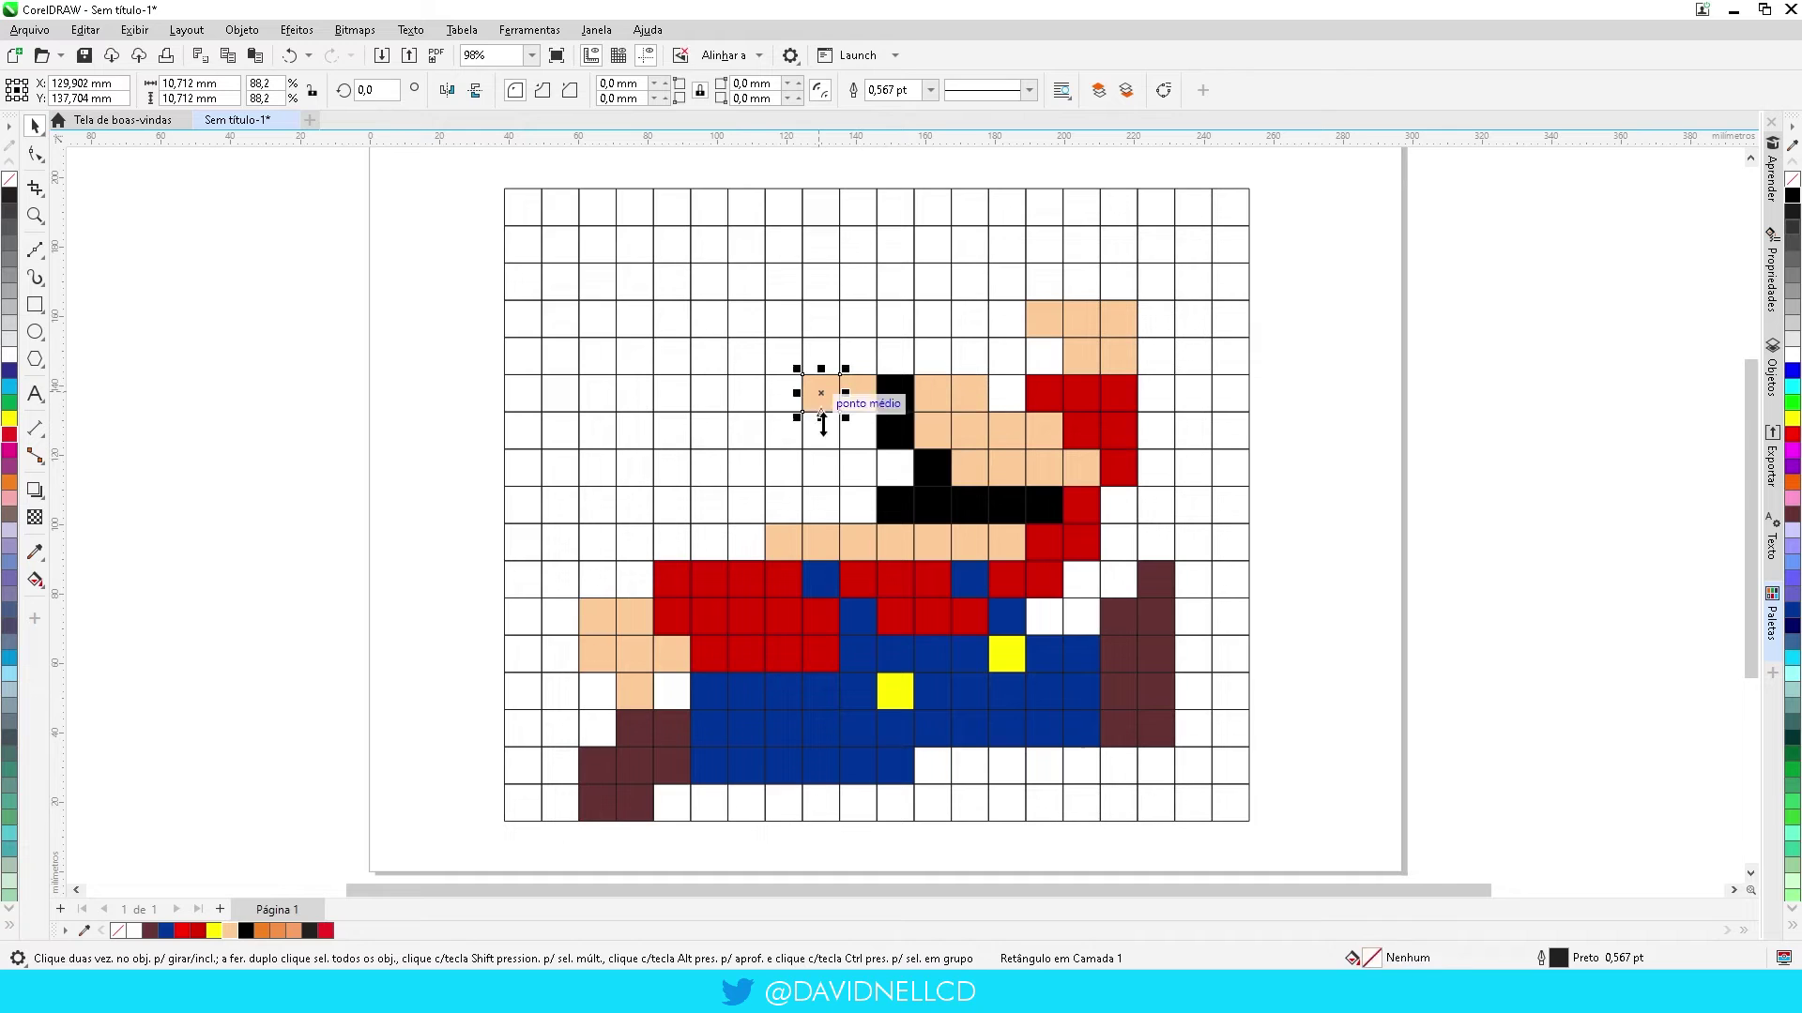
# Fill columns 9 and 10 in the ninth and eleventh rows from the bottom and columns 9 to 11 in the tenth row with sand
pyautogui.click(857, 430)
pyautogui.hotkey('ctrl', 'r')
pyautogui.click(896, 467)
pyautogui.hotkey('ctrl', 'r')
pyautogui.click(858, 505)
pyautogui.hotkey('ctrl', 'r')
pyautogui.click(819, 469)
pyautogui.hotkey('ctrl', 'r')
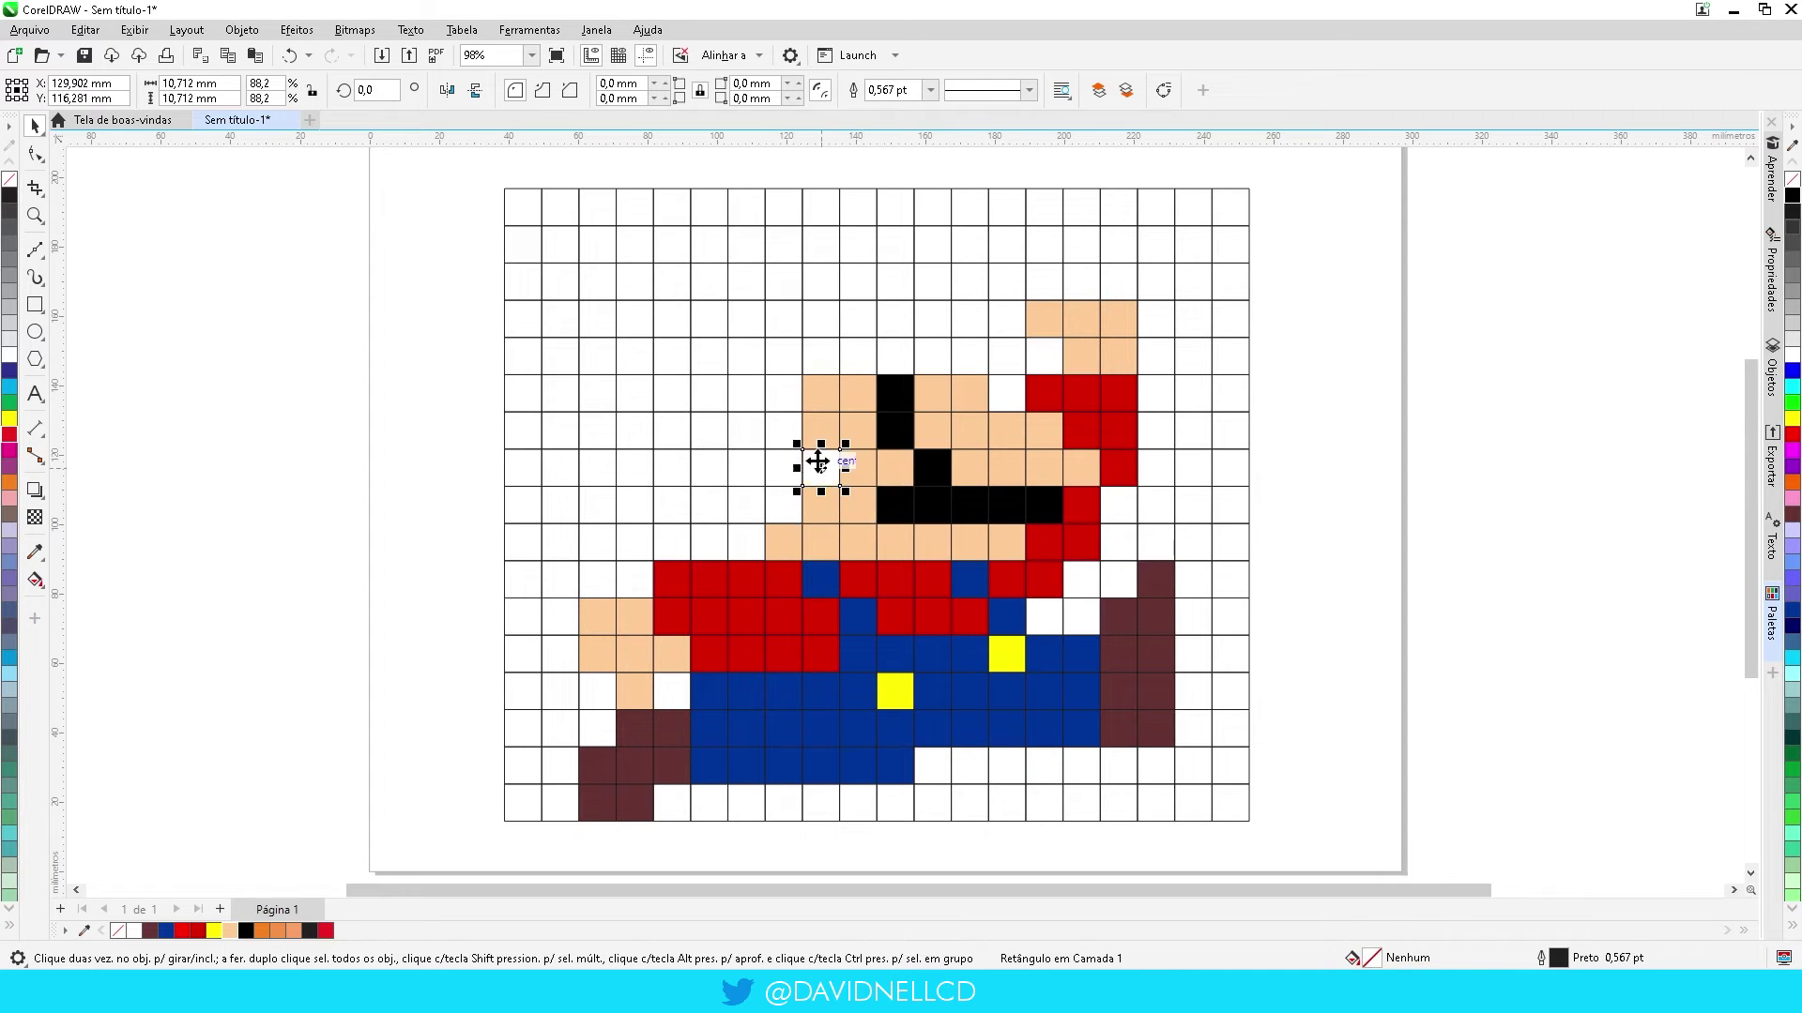
pyautogui.click(817, 506)
pyautogui.hotkey('ctrl', 'r')
# Fill columns 7 and 8 in the ninth row from the bottom and column 7 in the eighth row with sand
pyautogui.click(779, 505)
pyautogui.hotkey('ctrl', 'r')
pyautogui.click(747, 505)
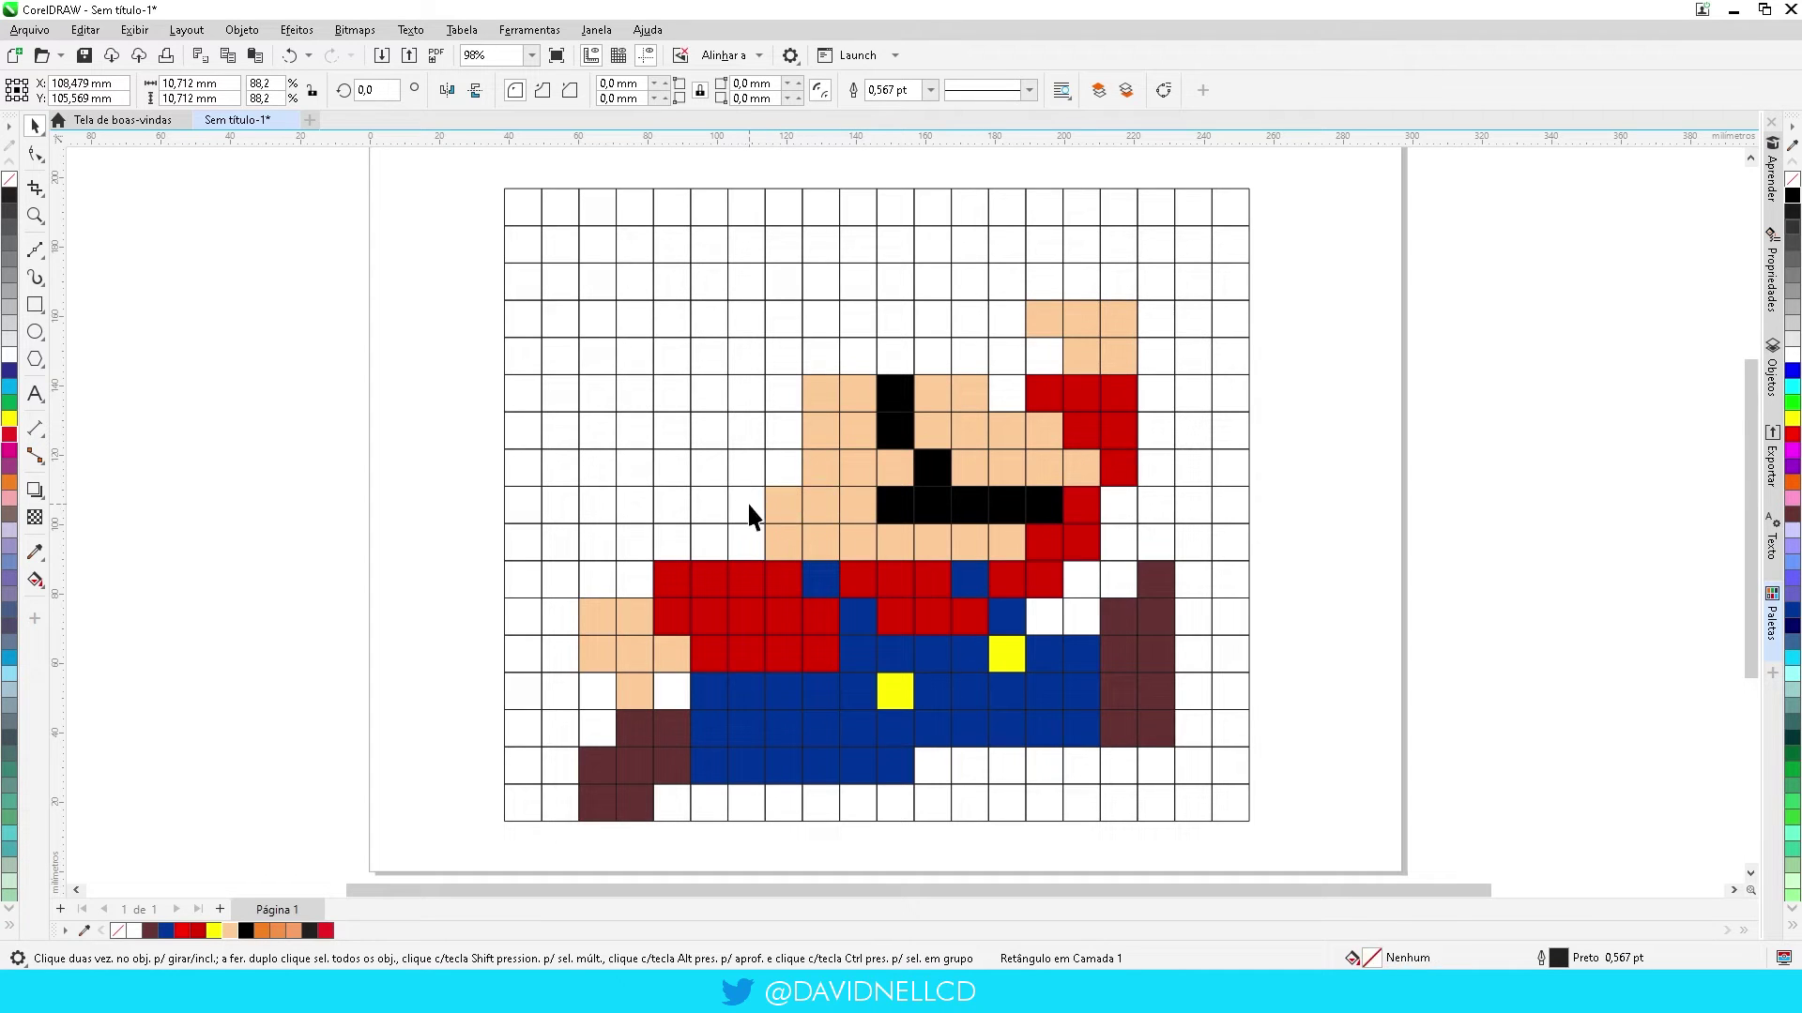
pyautogui.hotkey('ctrl', 'r')
pyautogui.click(747, 542)
pyautogui.hotkey('ctrl', 'r')
# Fill column 8 in the eleventh row from the bottom and column 6 in the tenth and eleventh rows with sand
pyautogui.click(781, 432)
pyautogui.hotkey('ctrl', 'r')
pyautogui.click(708, 430)
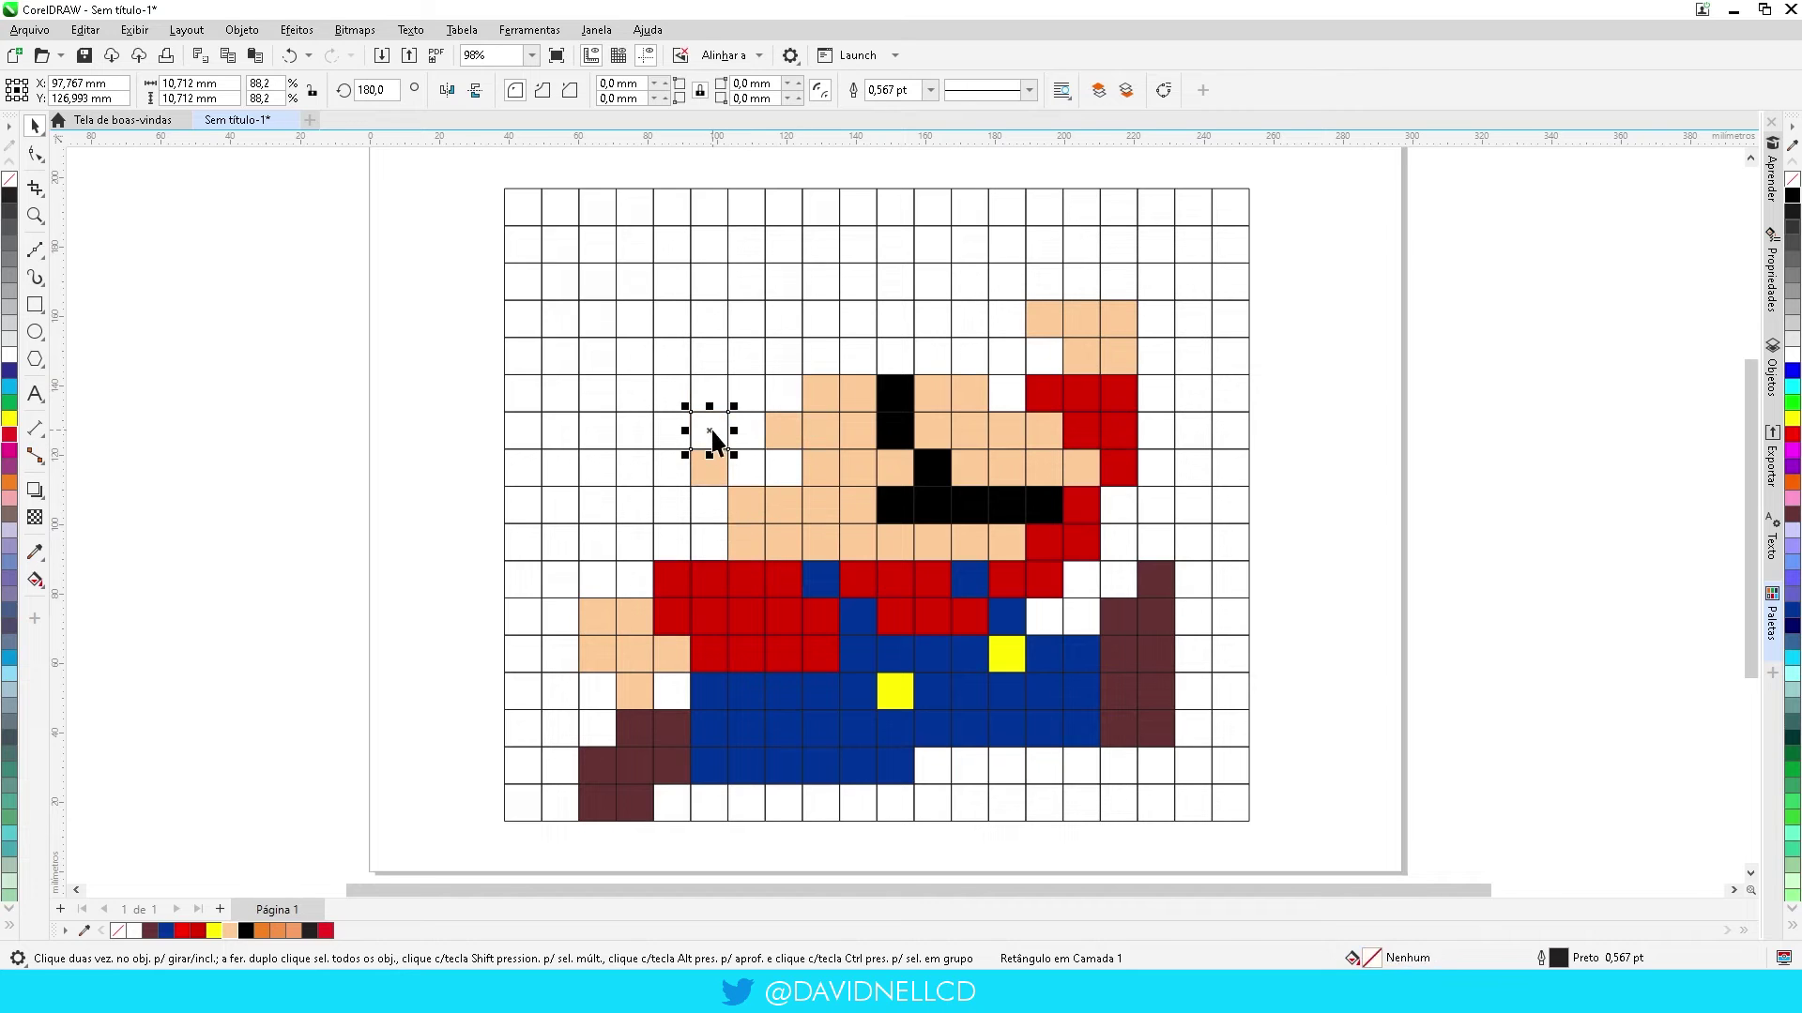
pyautogui.hotkey('ctrl', 'r')
pyautogui.click(709, 467)
pyautogui.hotkey('ctrl', 'r')
# Fill columns 5 and 6 in the ninth row from the bottom and column 5 in the tenth and eleventh rows with dark brown (#663333)
pyautogui.click(708, 505)
pyautogui.click(149, 931)
pyautogui.click(671, 504)
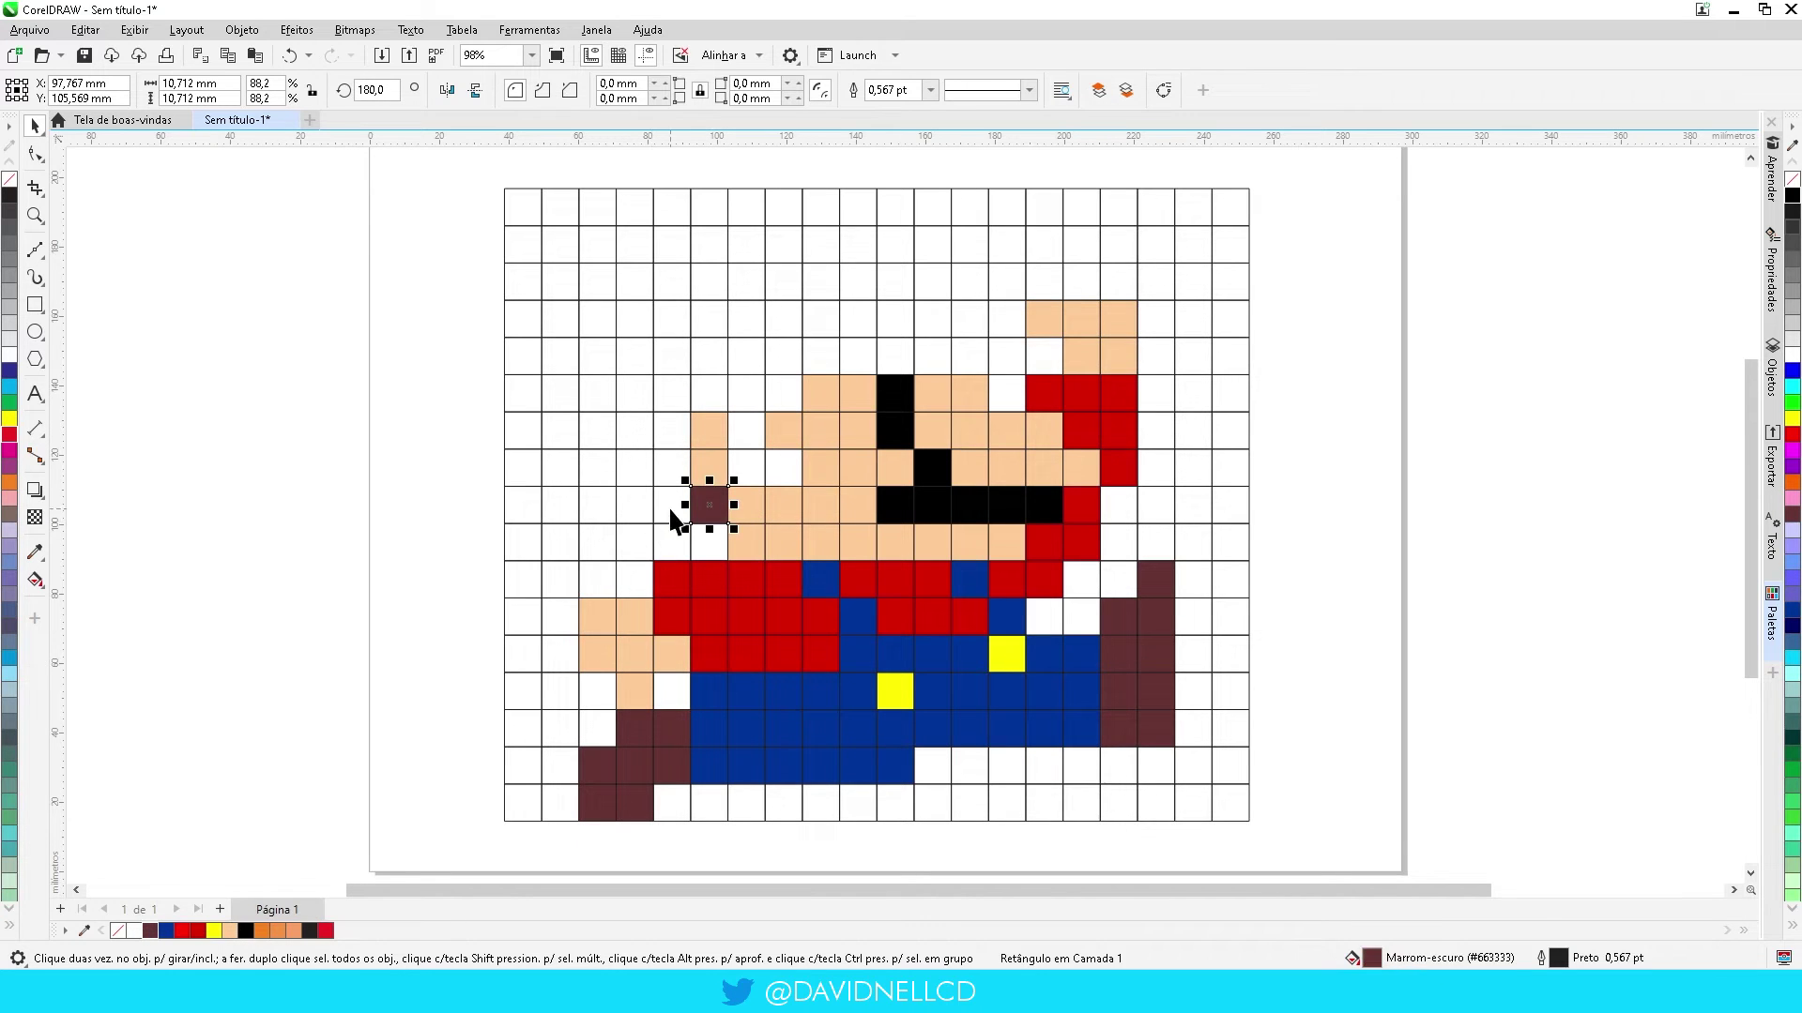
pyautogui.hotkey('ctrl', 'r')
pyautogui.click(671, 467)
pyautogui.hotkey('ctrl', 'r')
pyautogui.click(671, 429)
pyautogui.hotkey('ctrl', 'r')
# Fill columns 6 to 8 in the twelfth row from the bottom, column 7 in the eleventh and columns 7 and 8 in the tenth with dark brown
pyautogui.click(708, 392)
pyautogui.hotkey('ctrl', 'r')
pyautogui.hotkey('ctrl', 'r')
pyautogui.click(746, 430)
pyautogui.hotkey('ctrl', 'r')
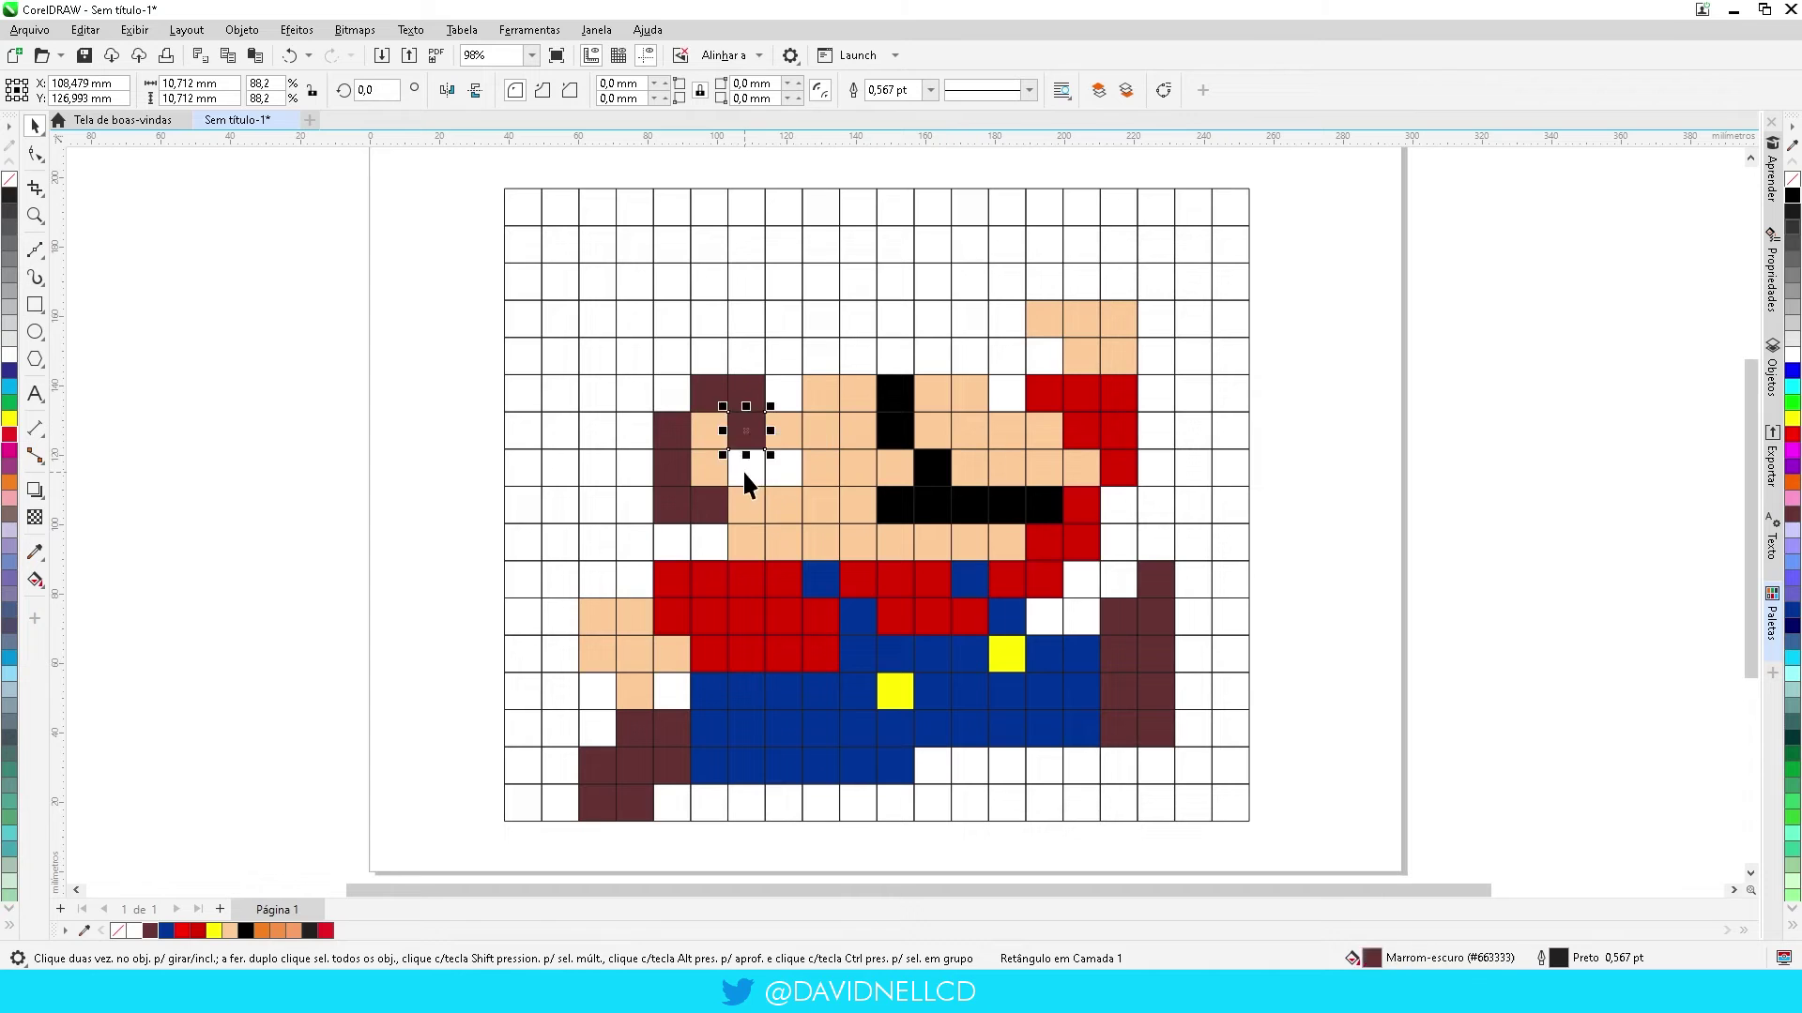
pyautogui.click(746, 467)
pyautogui.hotkey('ctrl', 'r')
pyautogui.click(783, 467)
pyautogui.hotkey('ctrl', 'r')
pyautogui.click(787, 394)
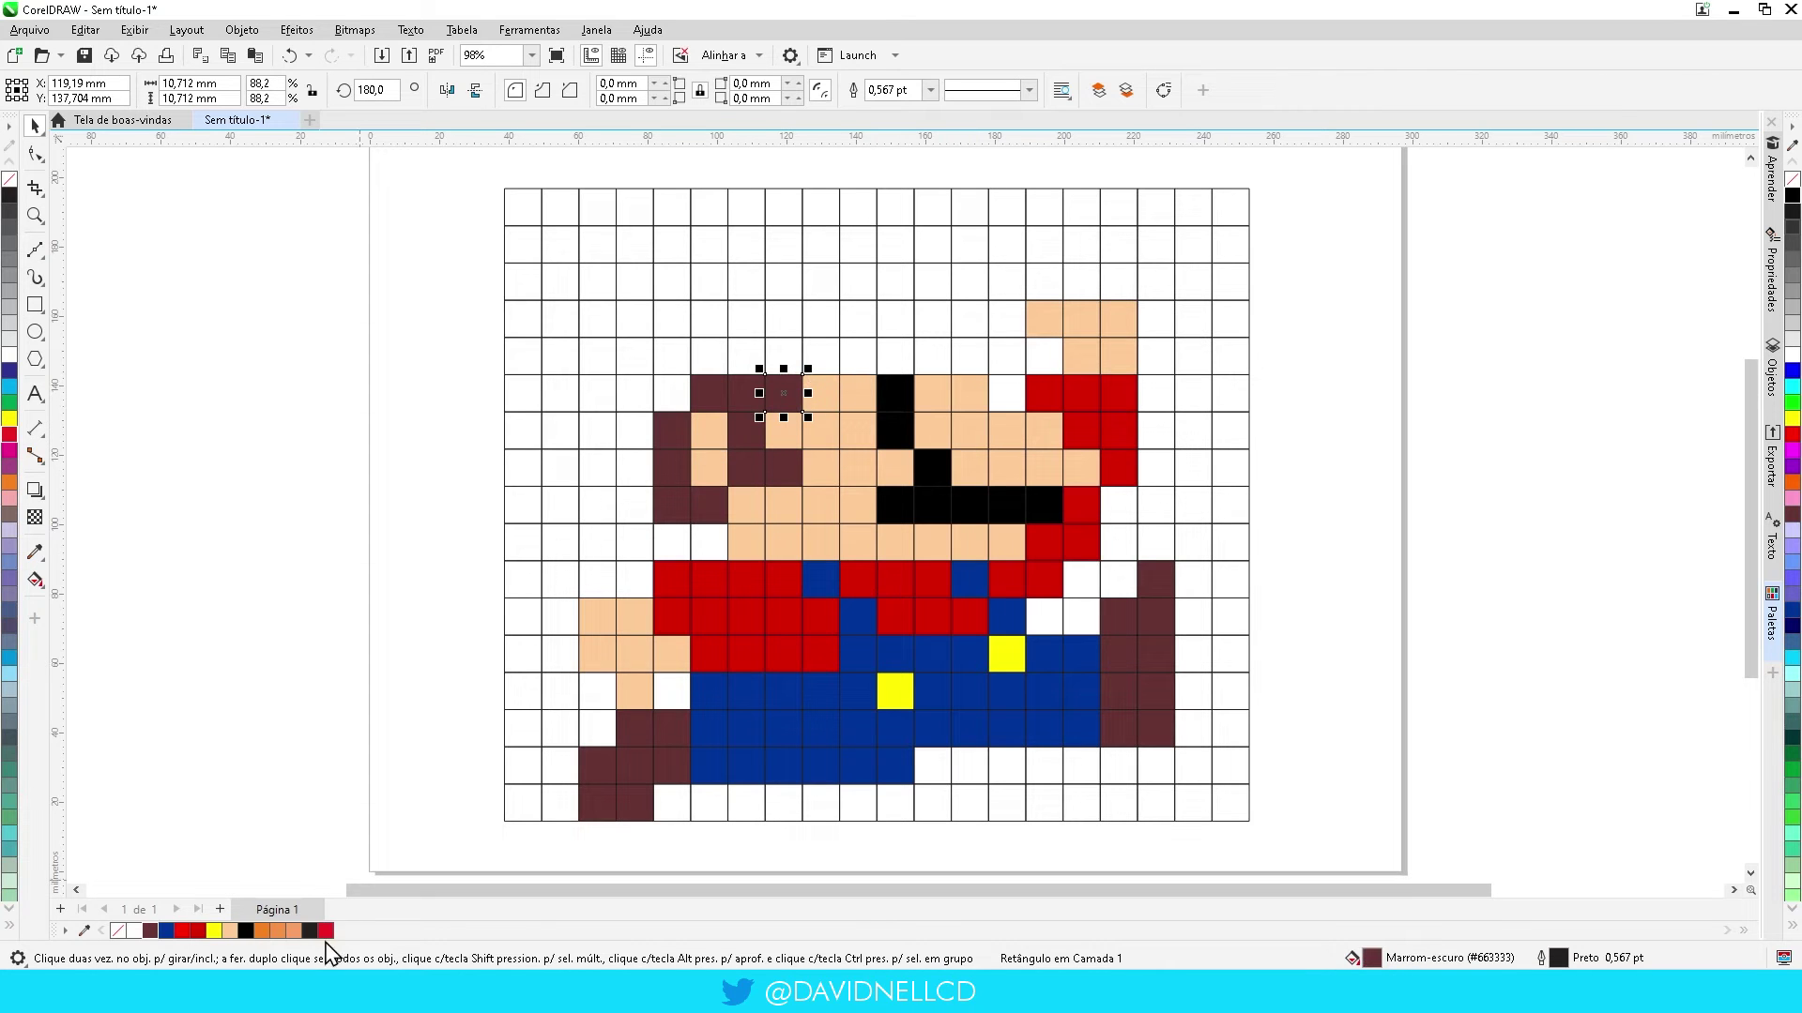
# Fill columns 6 to 9 in the thirteenth row from the bottom with red (#DC0000)
pyautogui.click(746, 354)
pyautogui.click(713, 361)
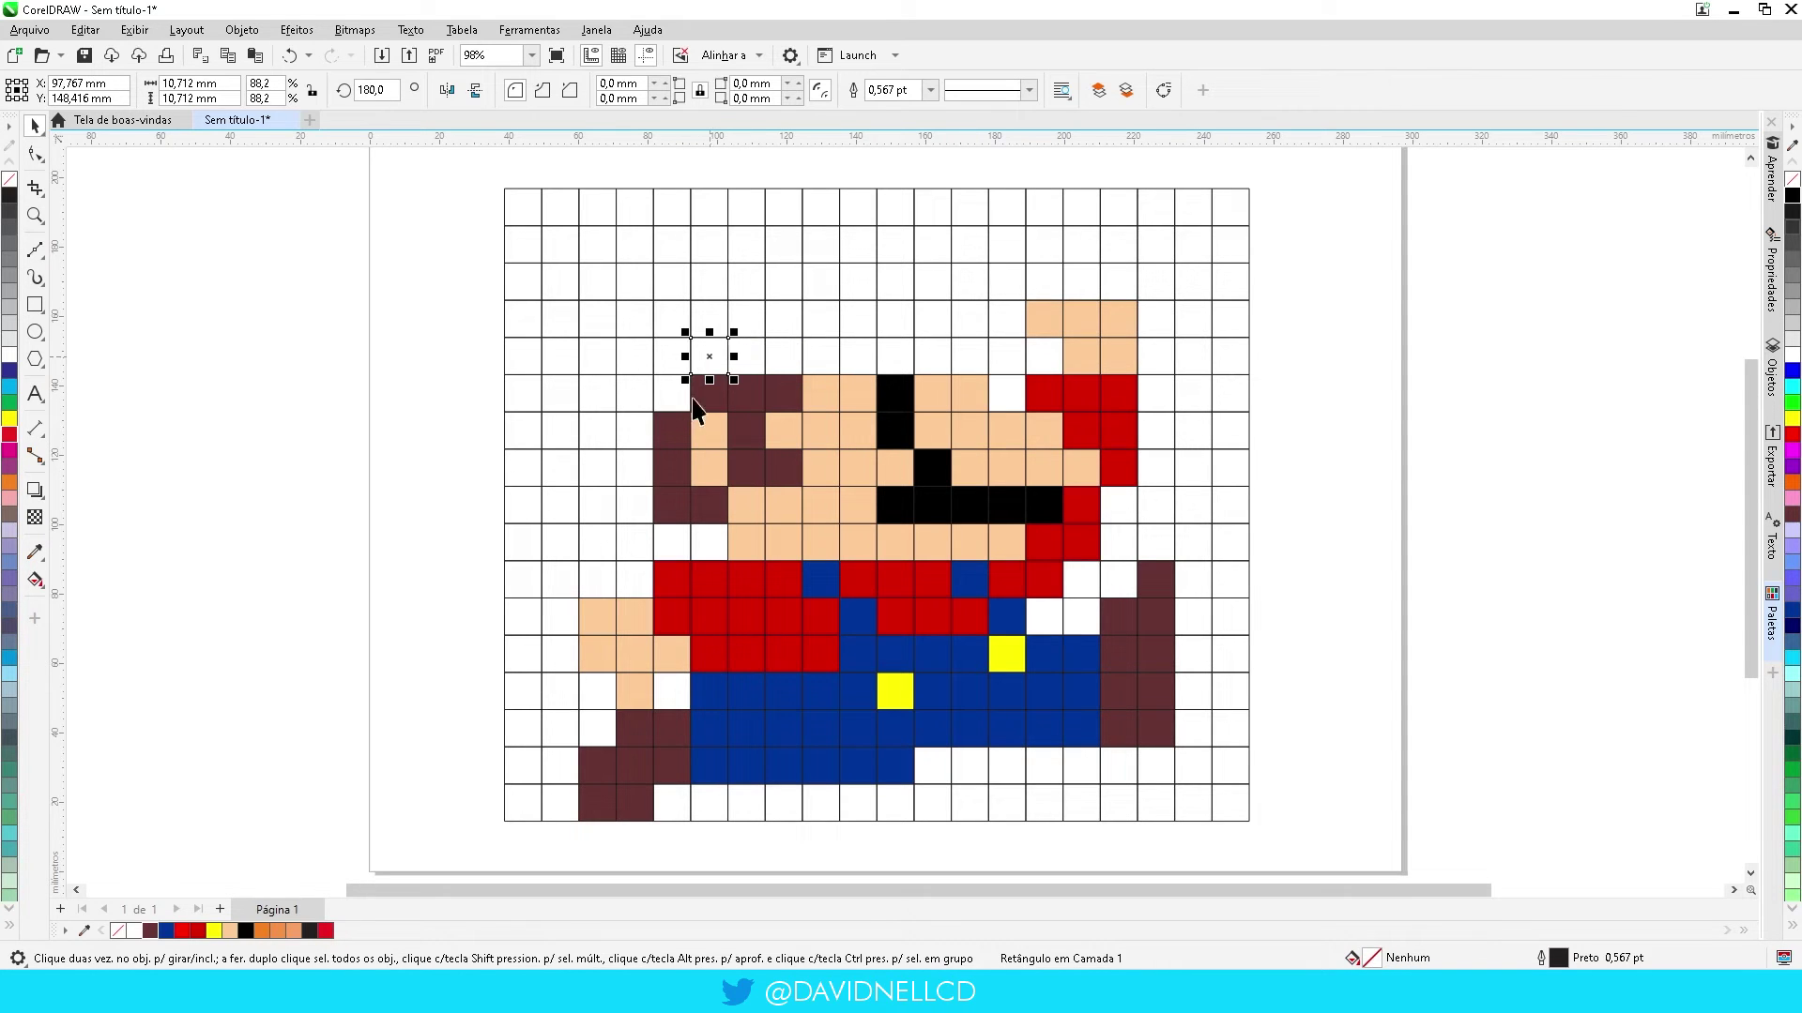
pyautogui.click(197, 930)
pyautogui.click(746, 355)
pyautogui.hotkey('ctrl', 'r')
pyautogui.click(784, 356)
pyautogui.hotkey('ctrl', 'r')
pyautogui.click(821, 357)
pyautogui.hotkey('ctrl', 'r')
# Extend the red strip in the thirteenth row from the bottom through columns 10 to 15
pyautogui.click(856, 355)
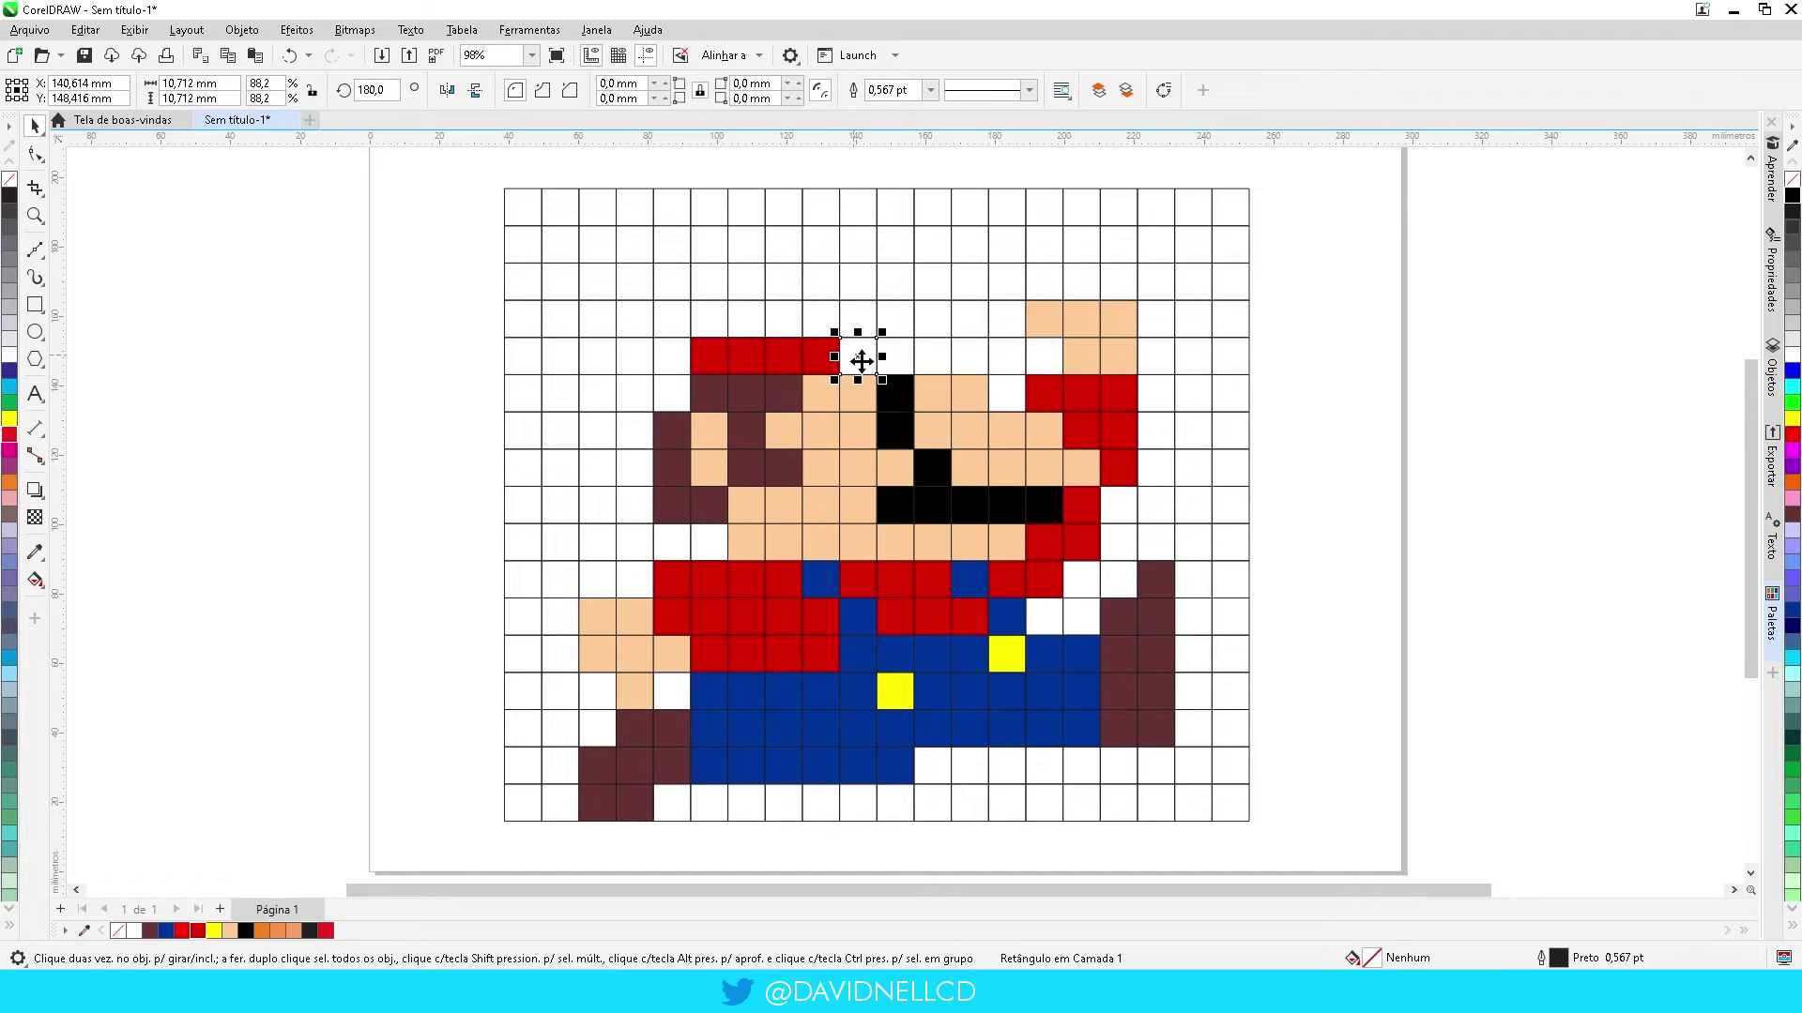
pyautogui.hotkey('ctrl', 'r')
pyautogui.click(896, 357)
pyautogui.hotkey('ctrl', 'r')
pyautogui.click(933, 356)
pyautogui.hotkey('ctrl', 'r')
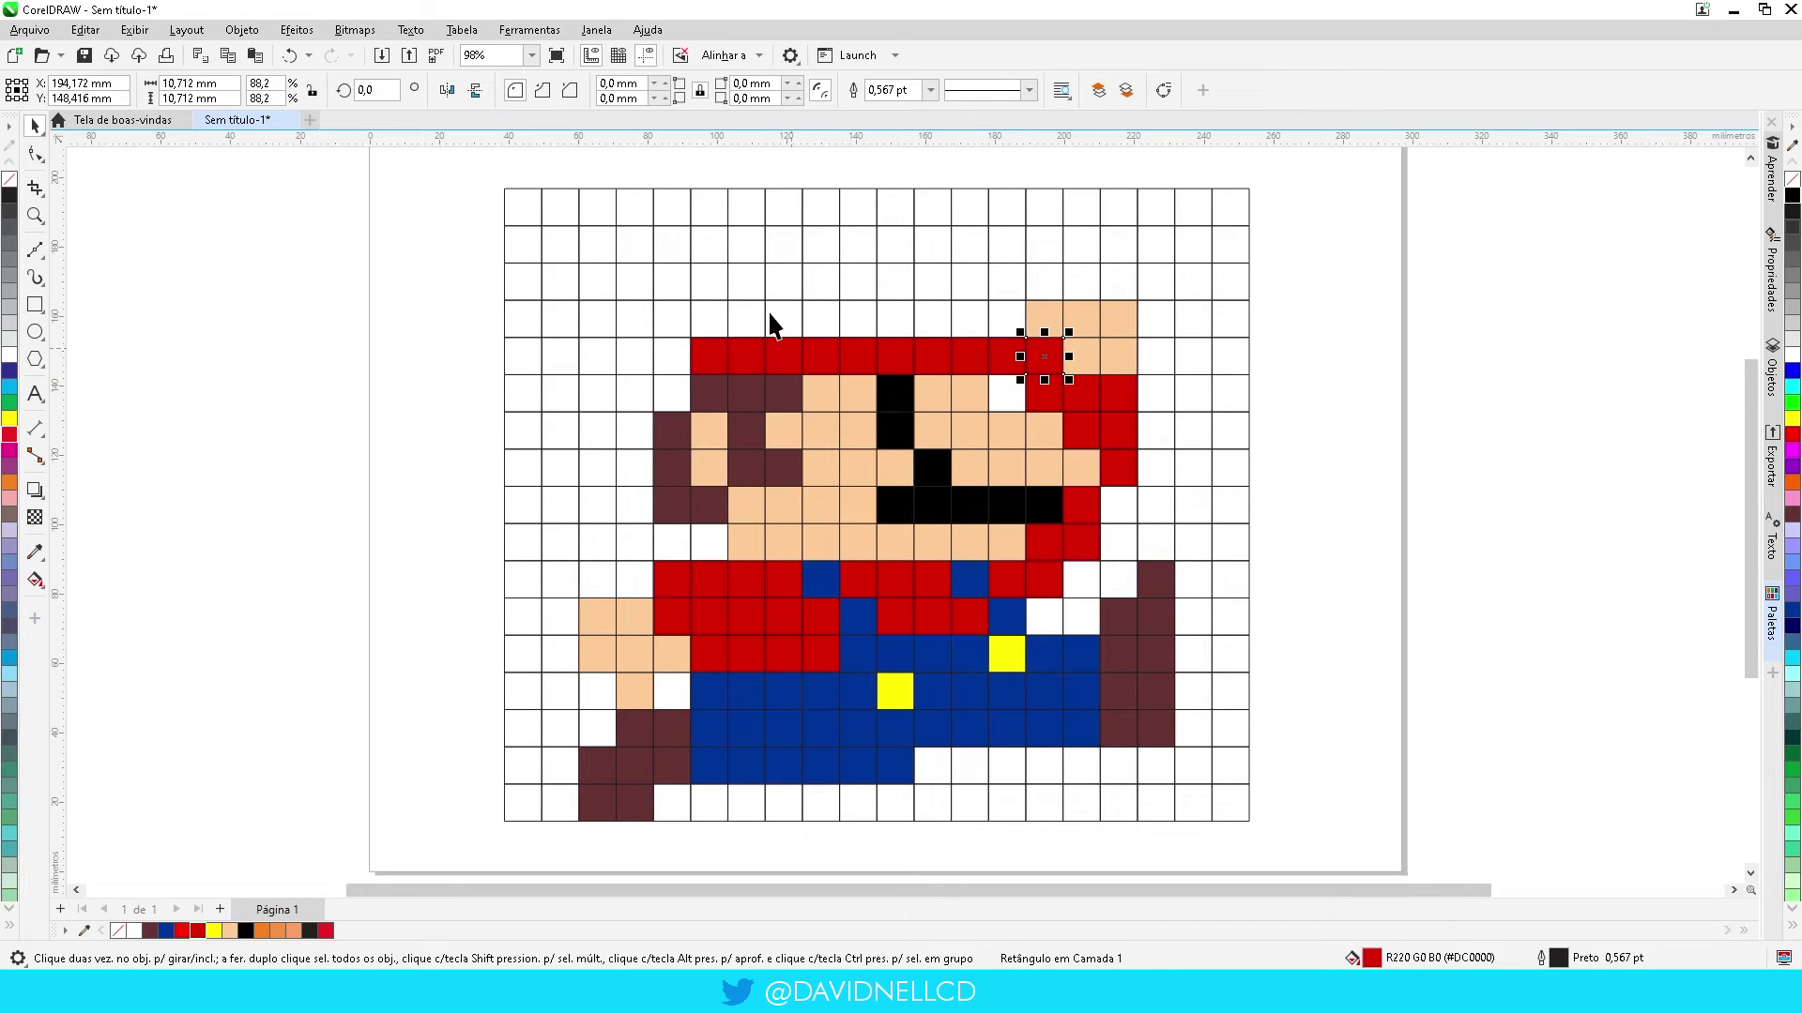
# Fill columns 7 to 13 in the fourteenth row from the bottom with red (#DC0000)
pyautogui.click(746, 319)
pyautogui.hotkey('ctrl', 'r')
pyautogui.click(783, 319)
pyautogui.hotkey('ctrl', 'r')
pyautogui.click(821, 319)
pyautogui.hotkey('ctrl', 'r')
pyautogui.click(859, 319)
pyautogui.click(896, 319)
pyautogui.hotkey('ctrl', 'r')
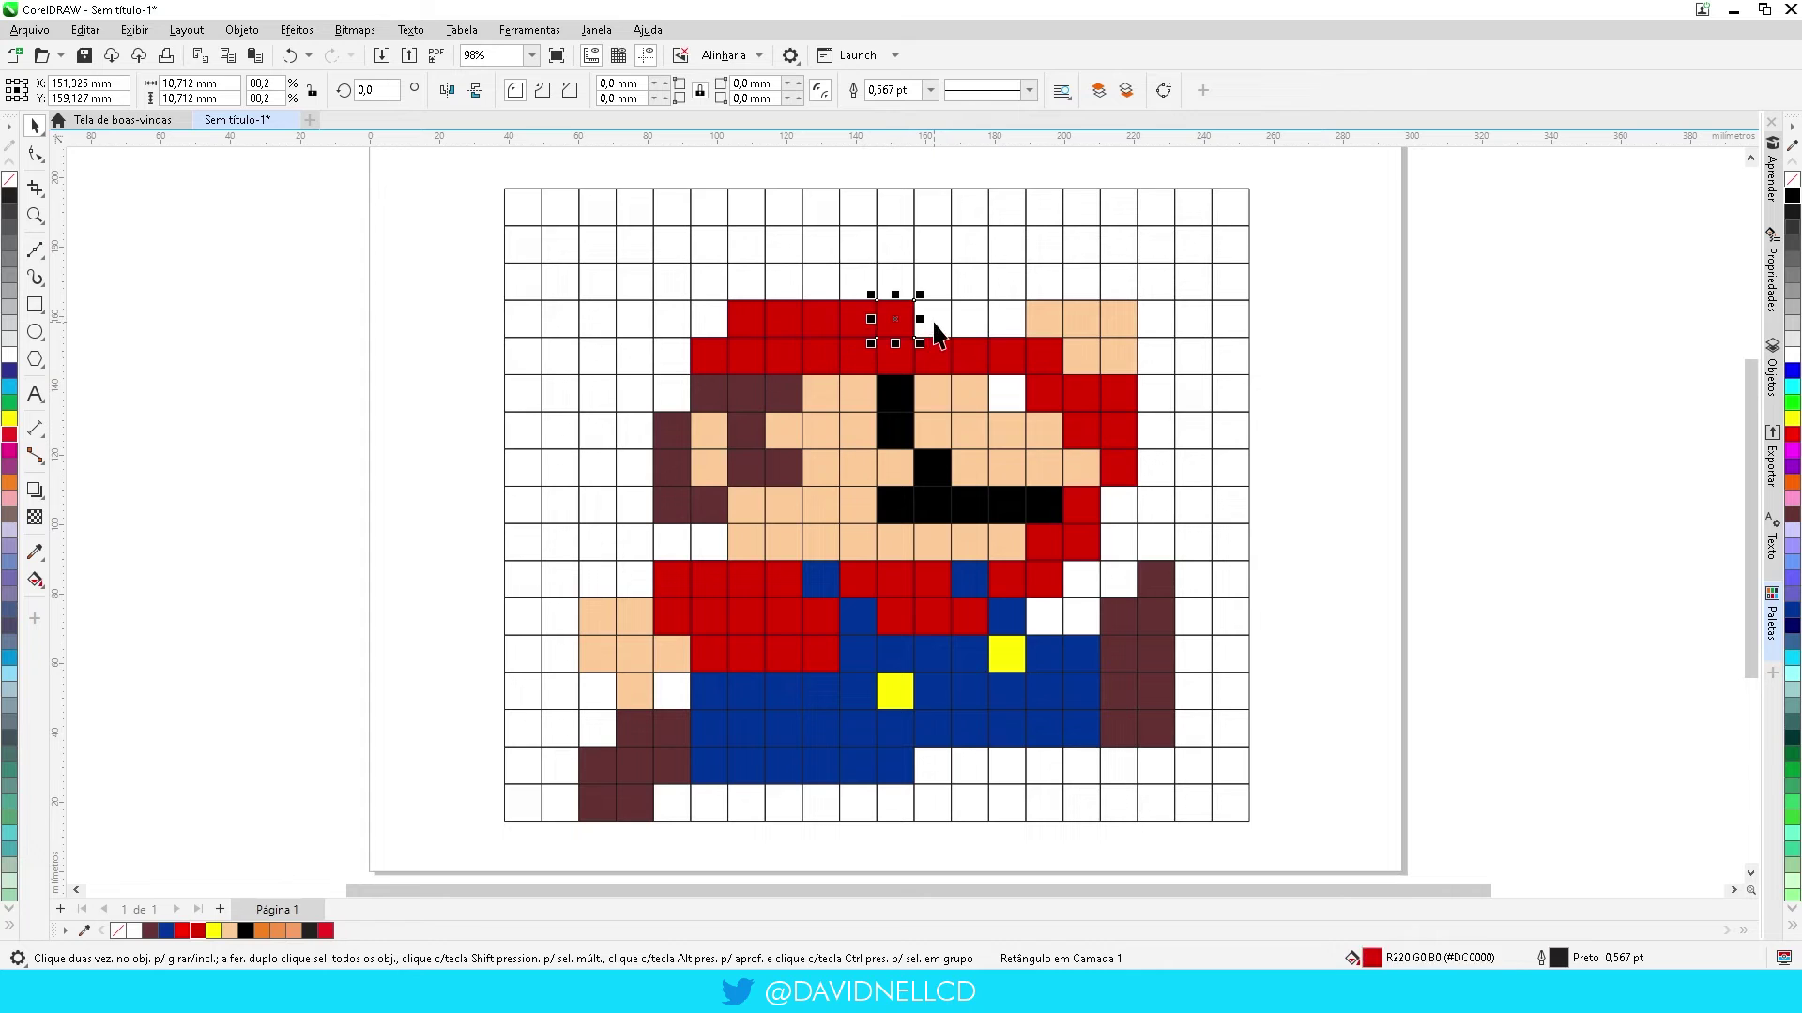
pyautogui.click(933, 319)
pyautogui.hotkey('ctrl', 'r')
pyautogui.click(972, 319)
pyautogui.hotkey('ctrl', 'r')
pyautogui.scroll(-2, 825, 447)
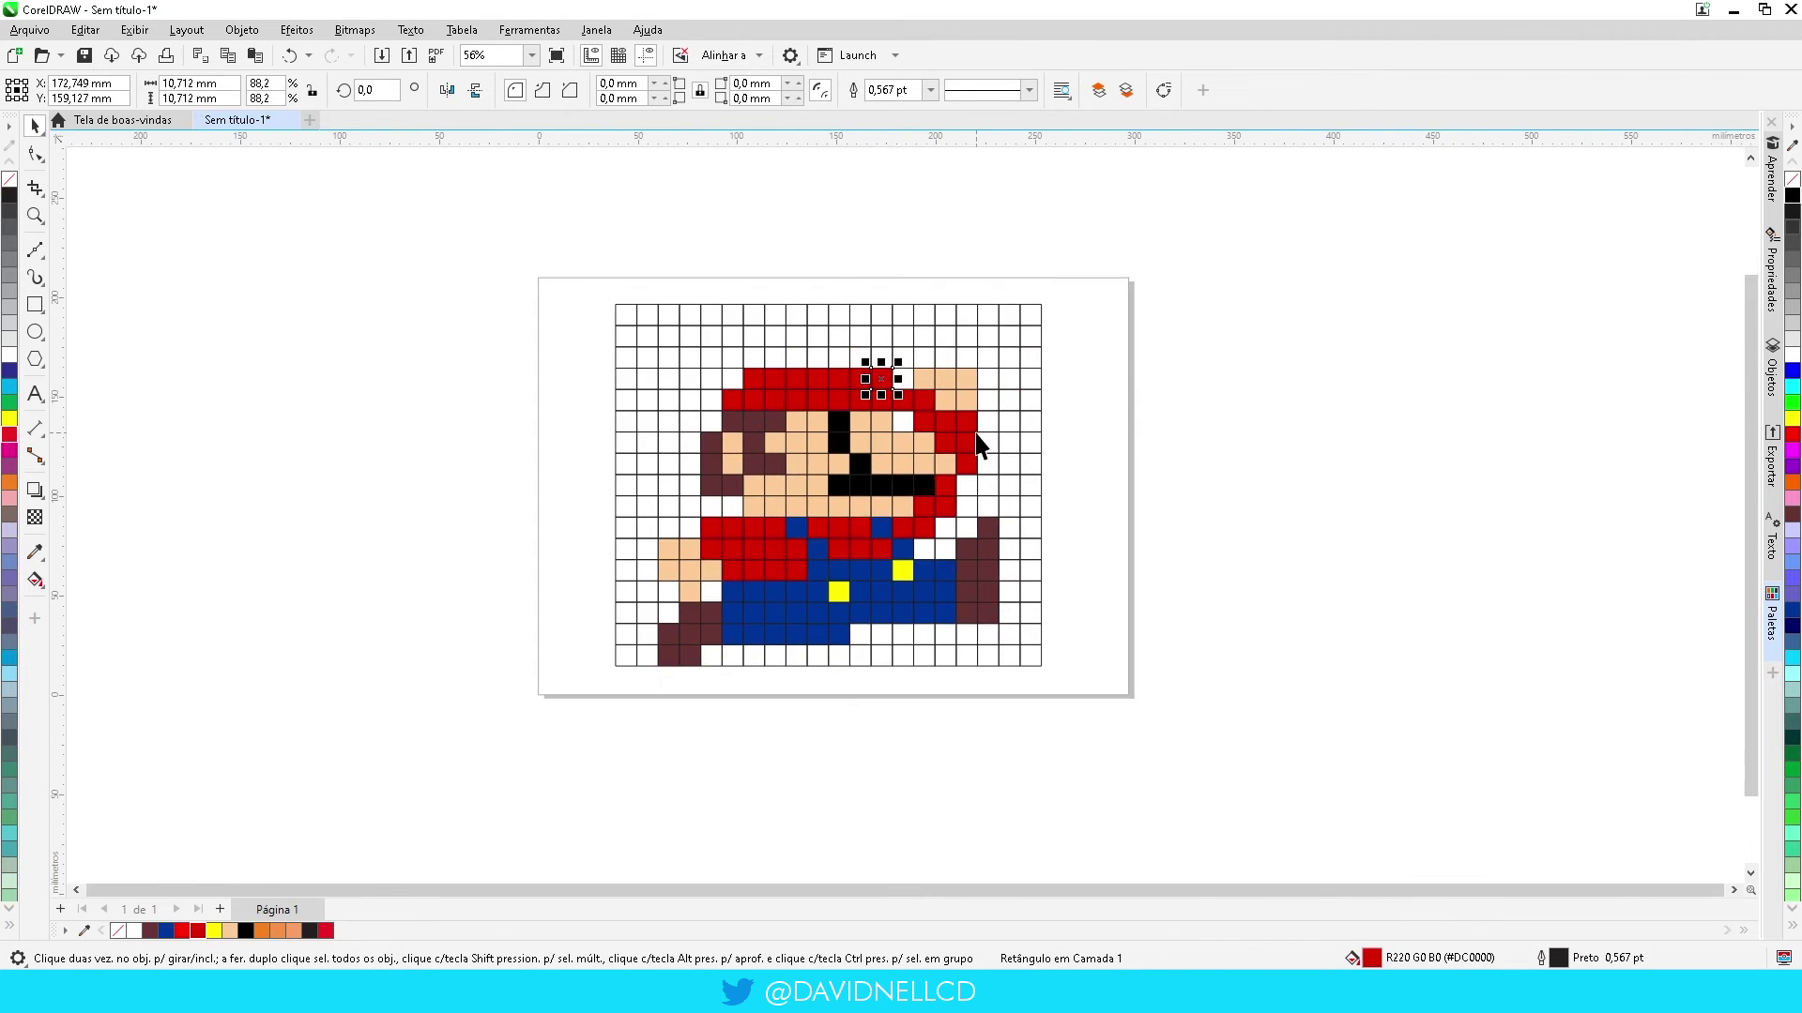
pyautogui.hscroll(1, 1089, 474)
pyautogui.click(499, 278)
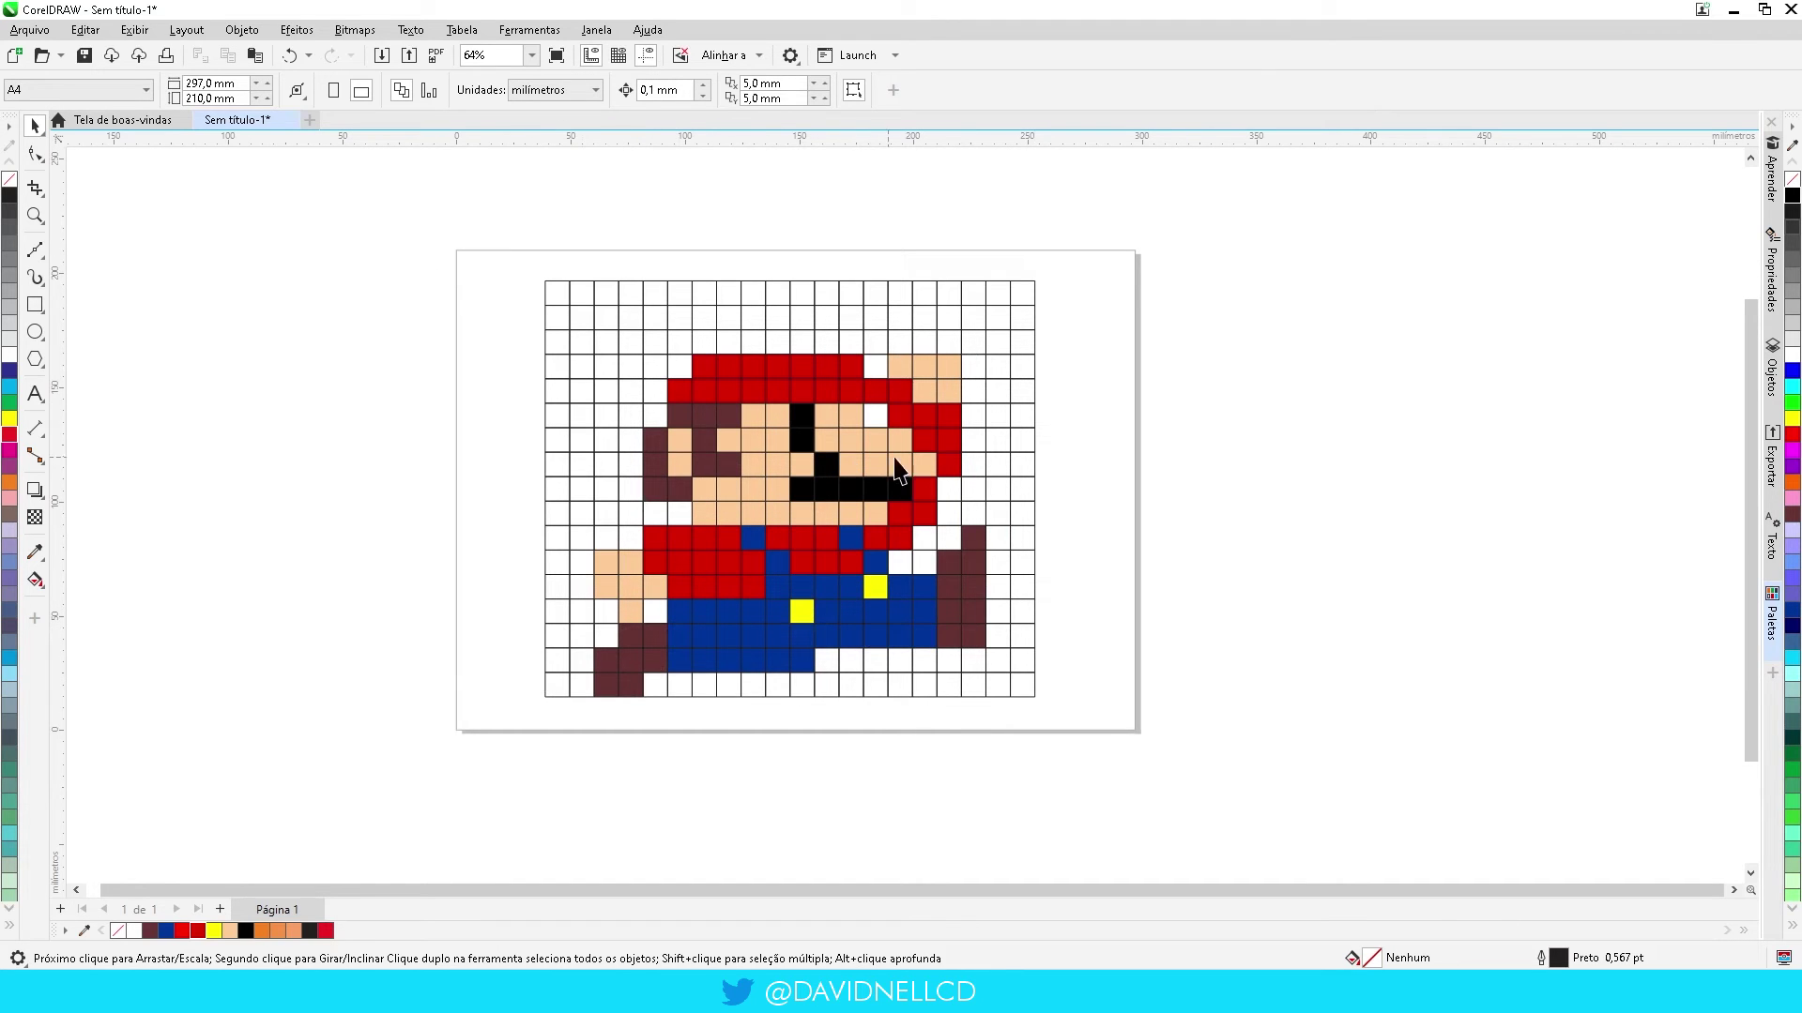
# Remove the outline from all the grid squares
pyautogui.moveTo(440, 225); pyautogui.dragTo(1173, 797)
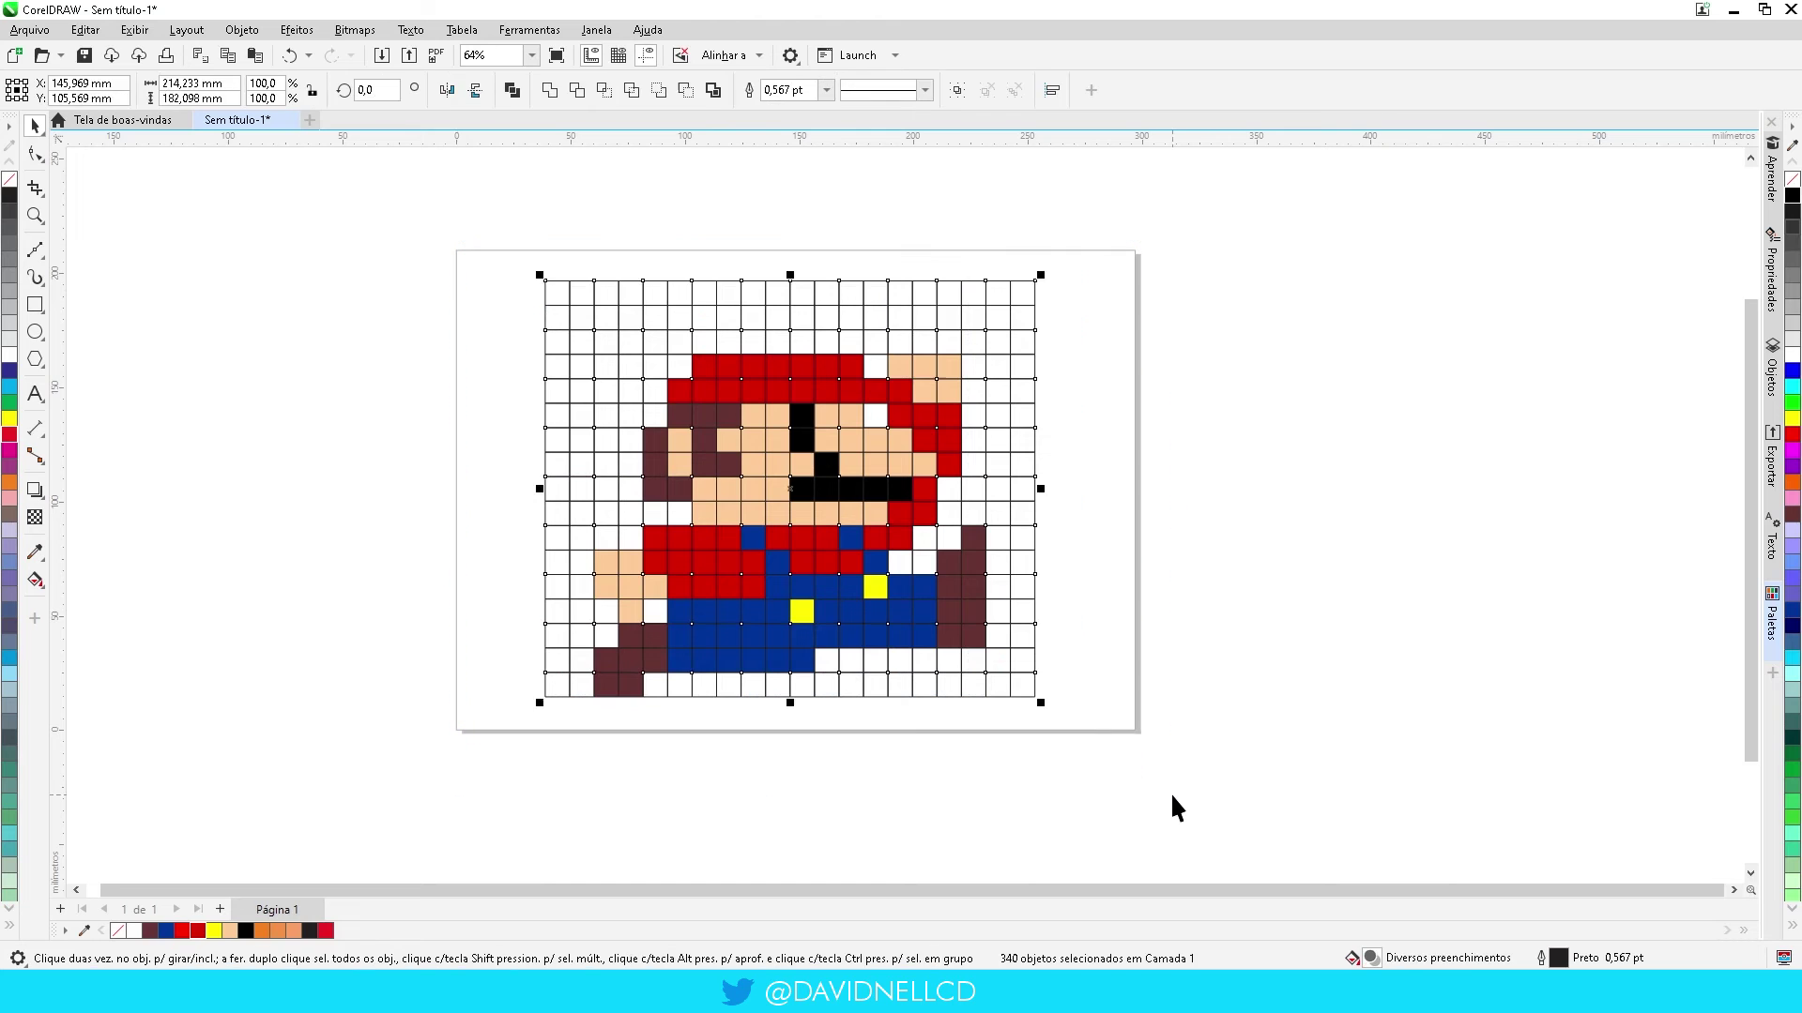
pyautogui.click(1178, 769)
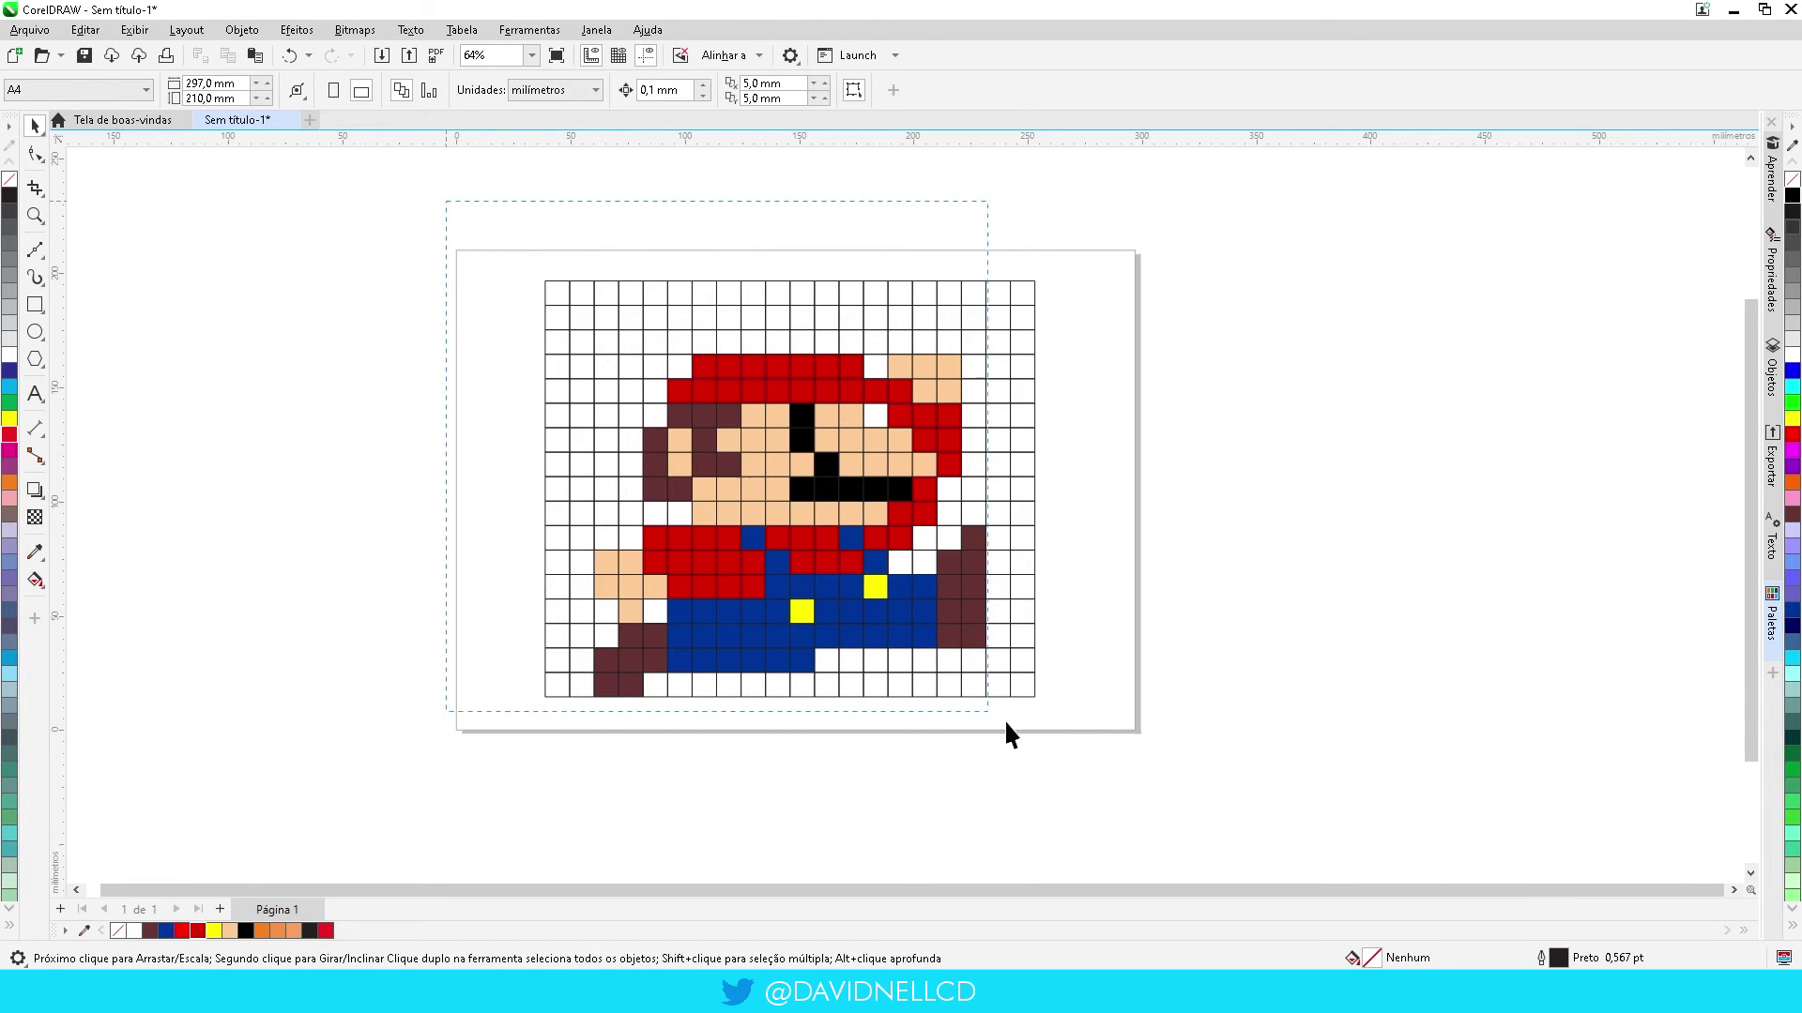
pyautogui.moveTo(1004, 719); pyautogui.dragTo(1207, 824)
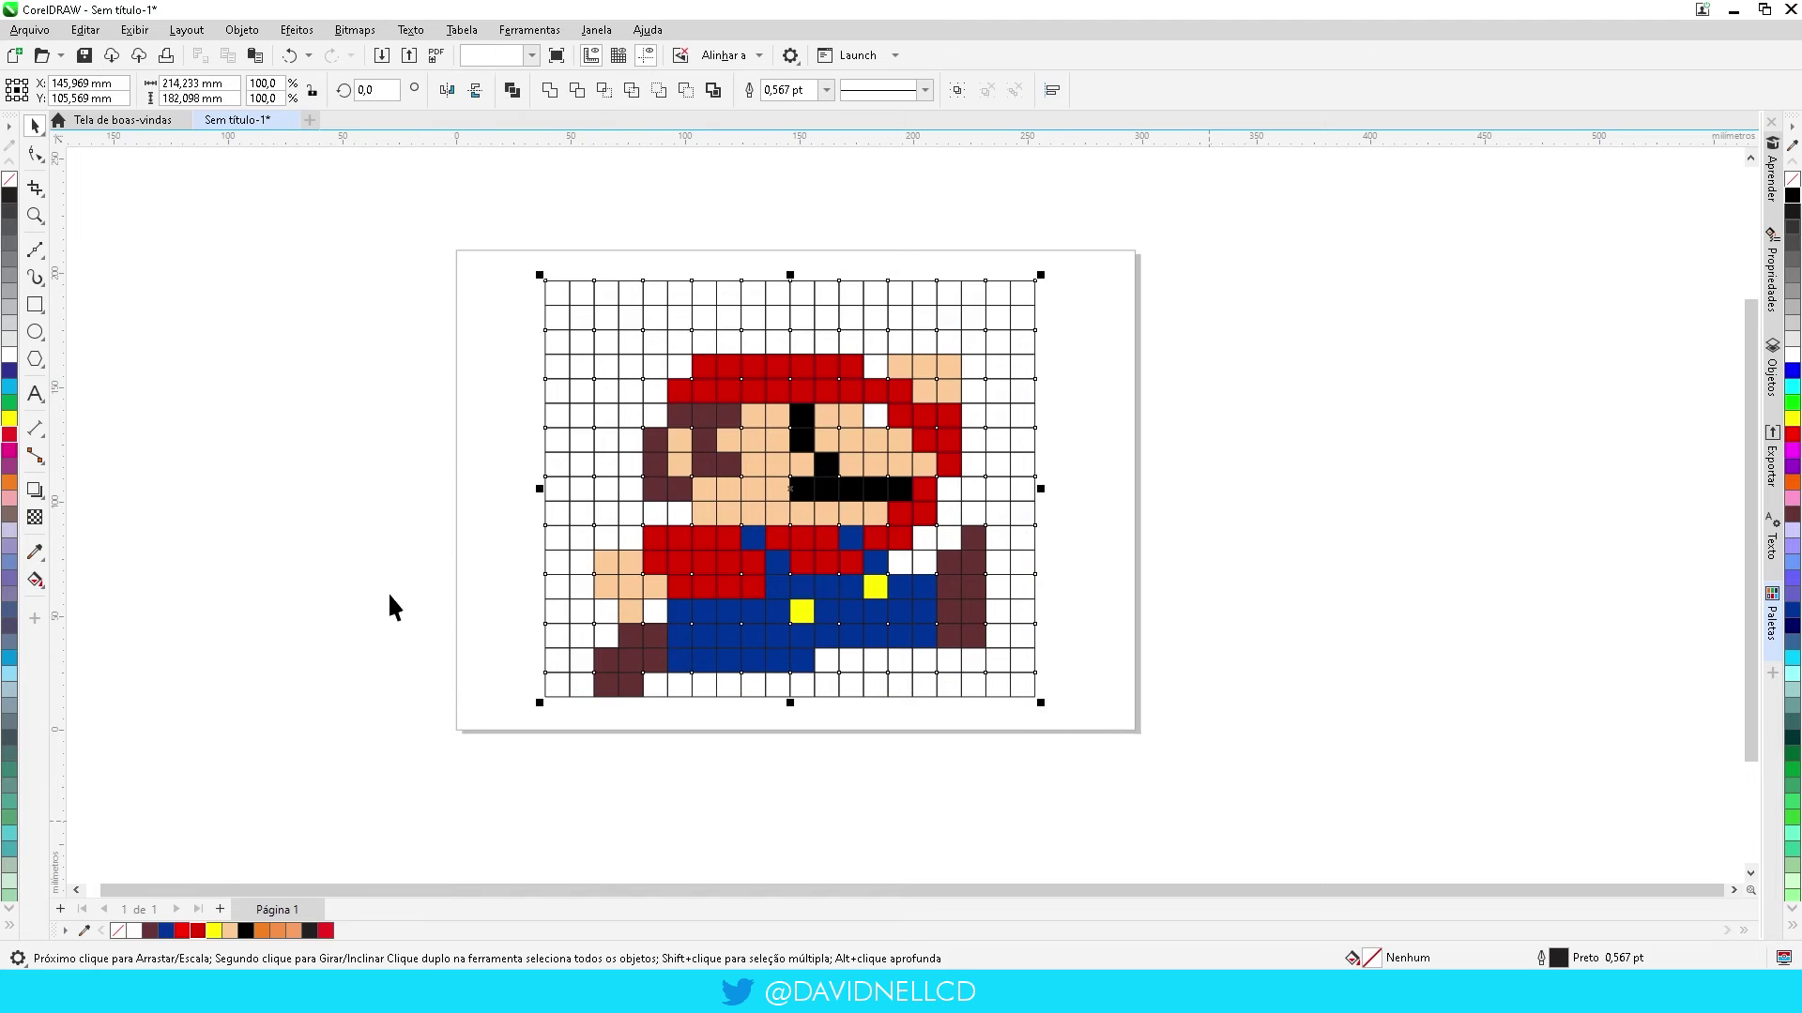
pyautogui.rightClick(118, 930)
pyautogui.click(321, 543)
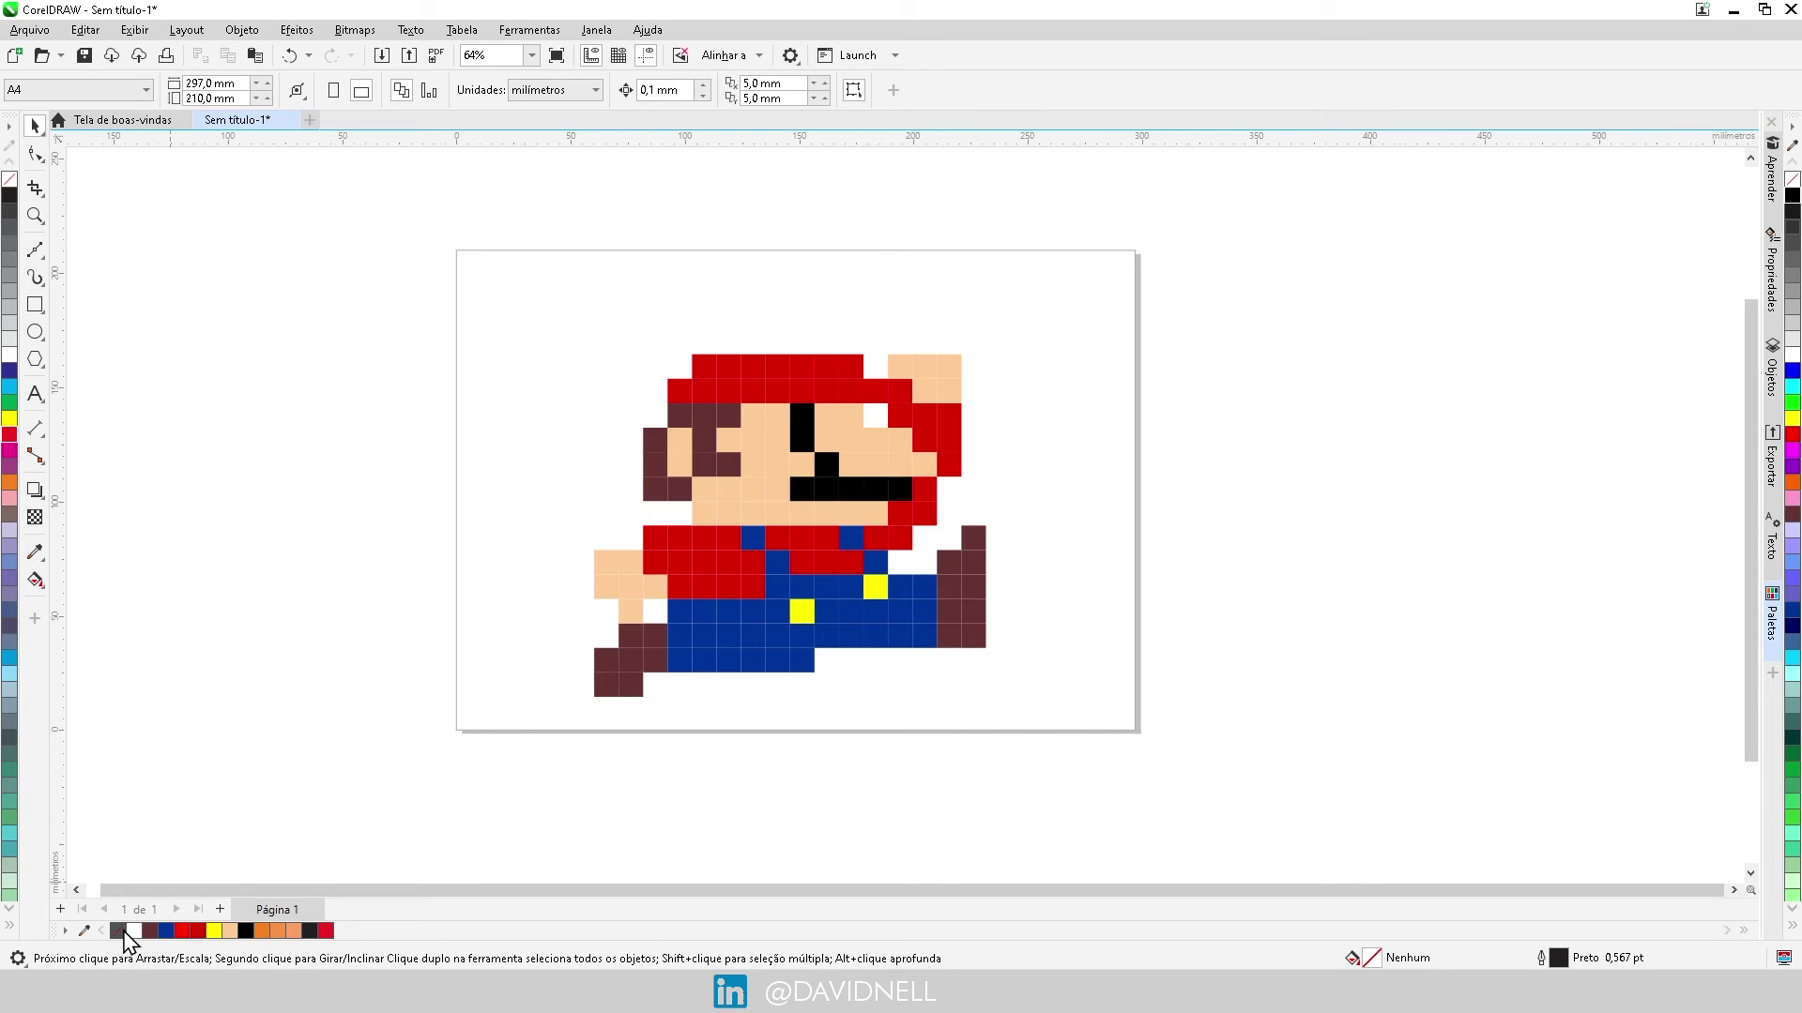
# Try clearing the fill of all the squares and filling them with red (#DC0000), and undo both fill changes
pyautogui.moveTo(378, 241); pyautogui.dragTo(1257, 784)
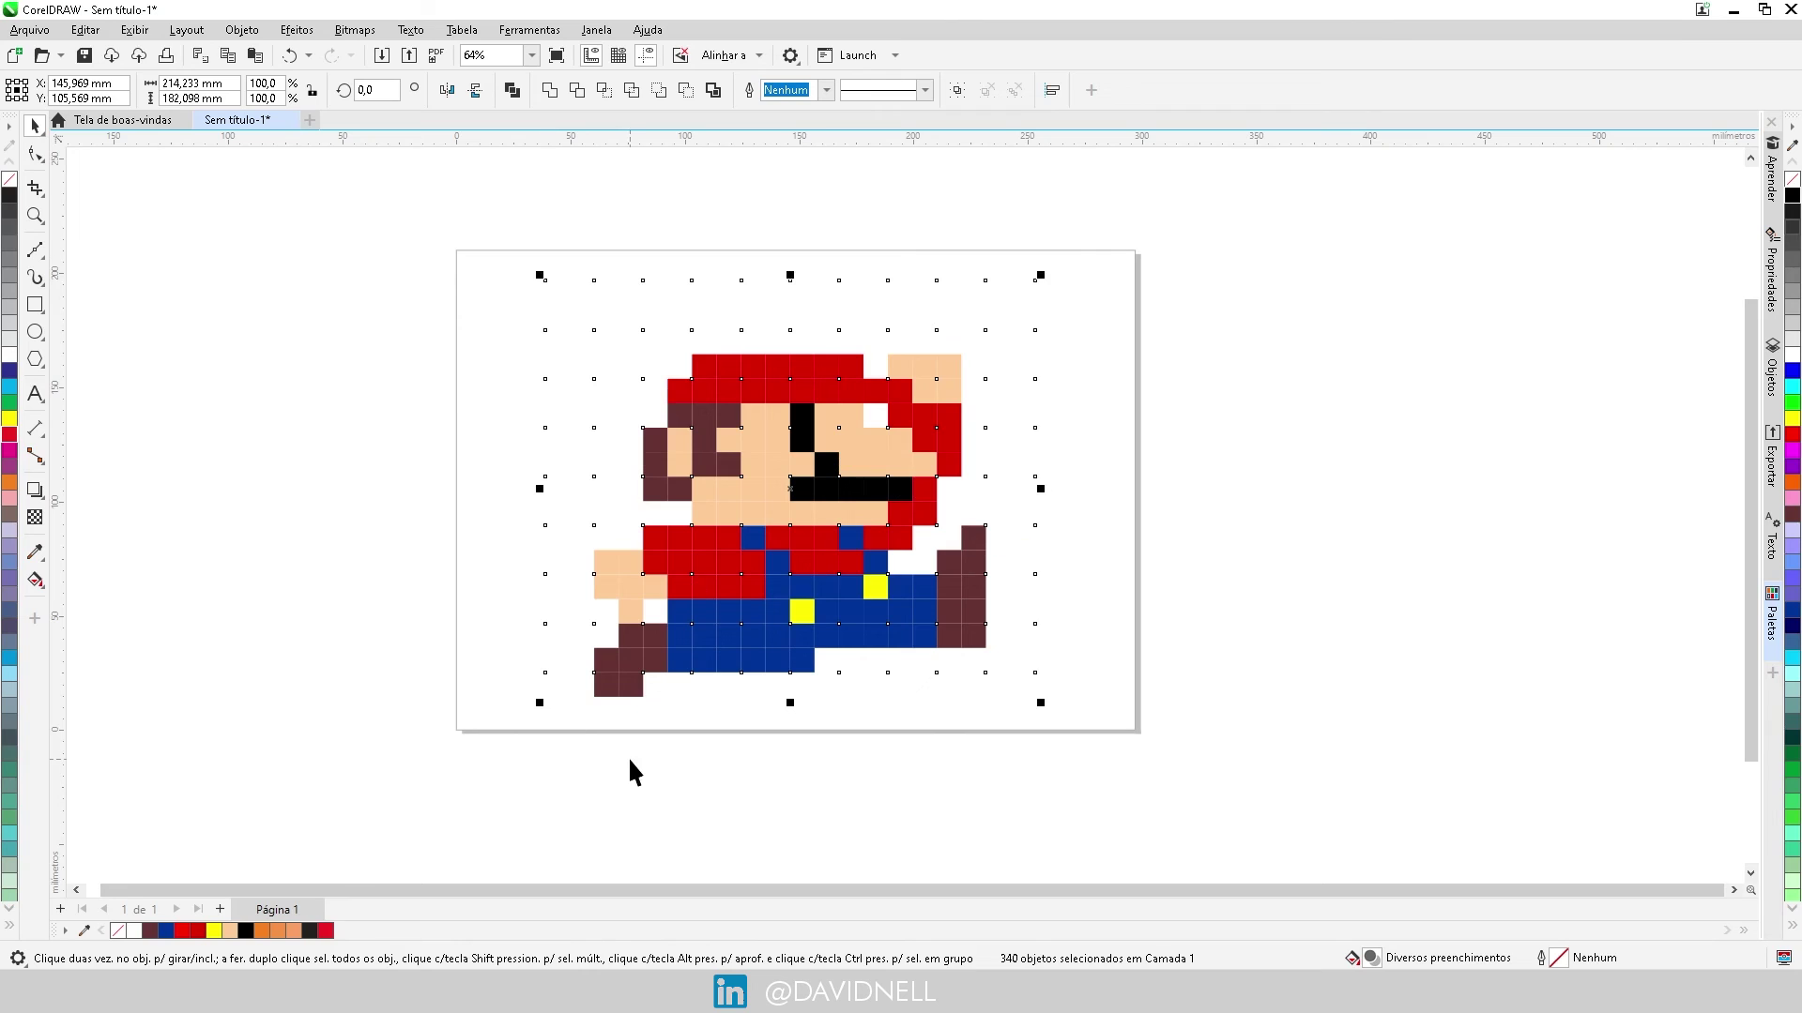
pyautogui.click(117, 931)
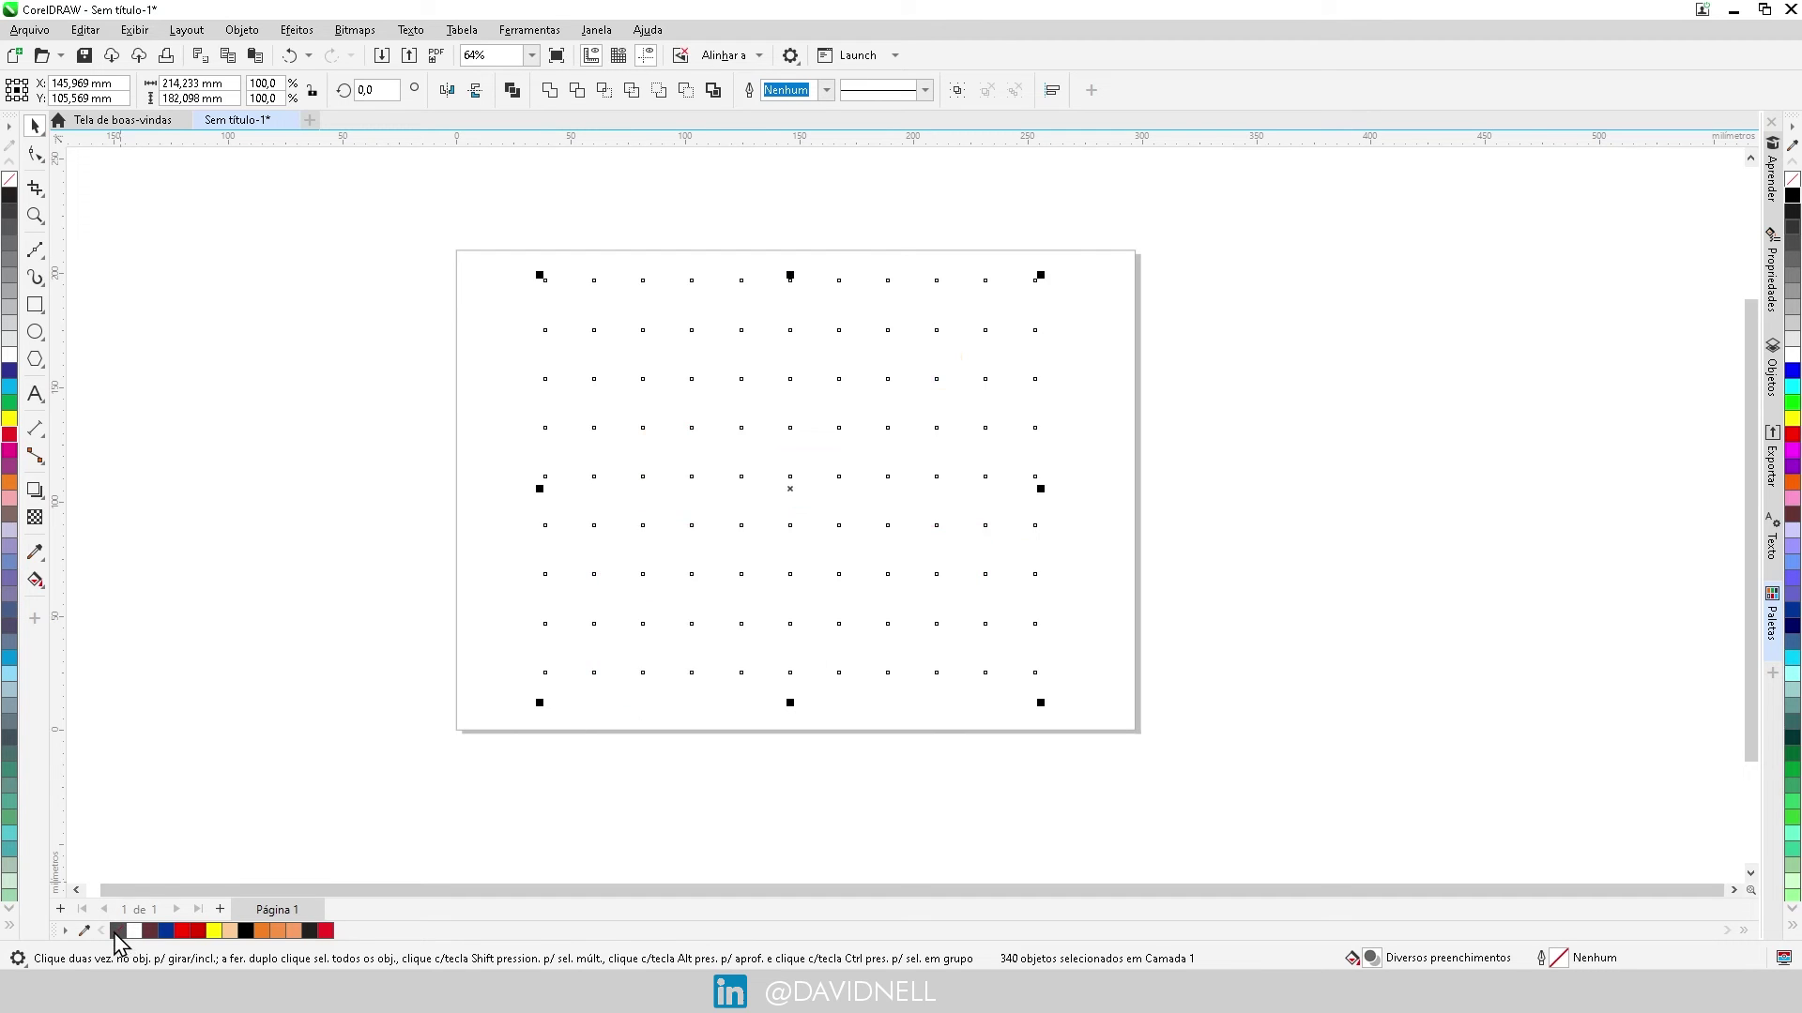
pyautogui.click(198, 931)
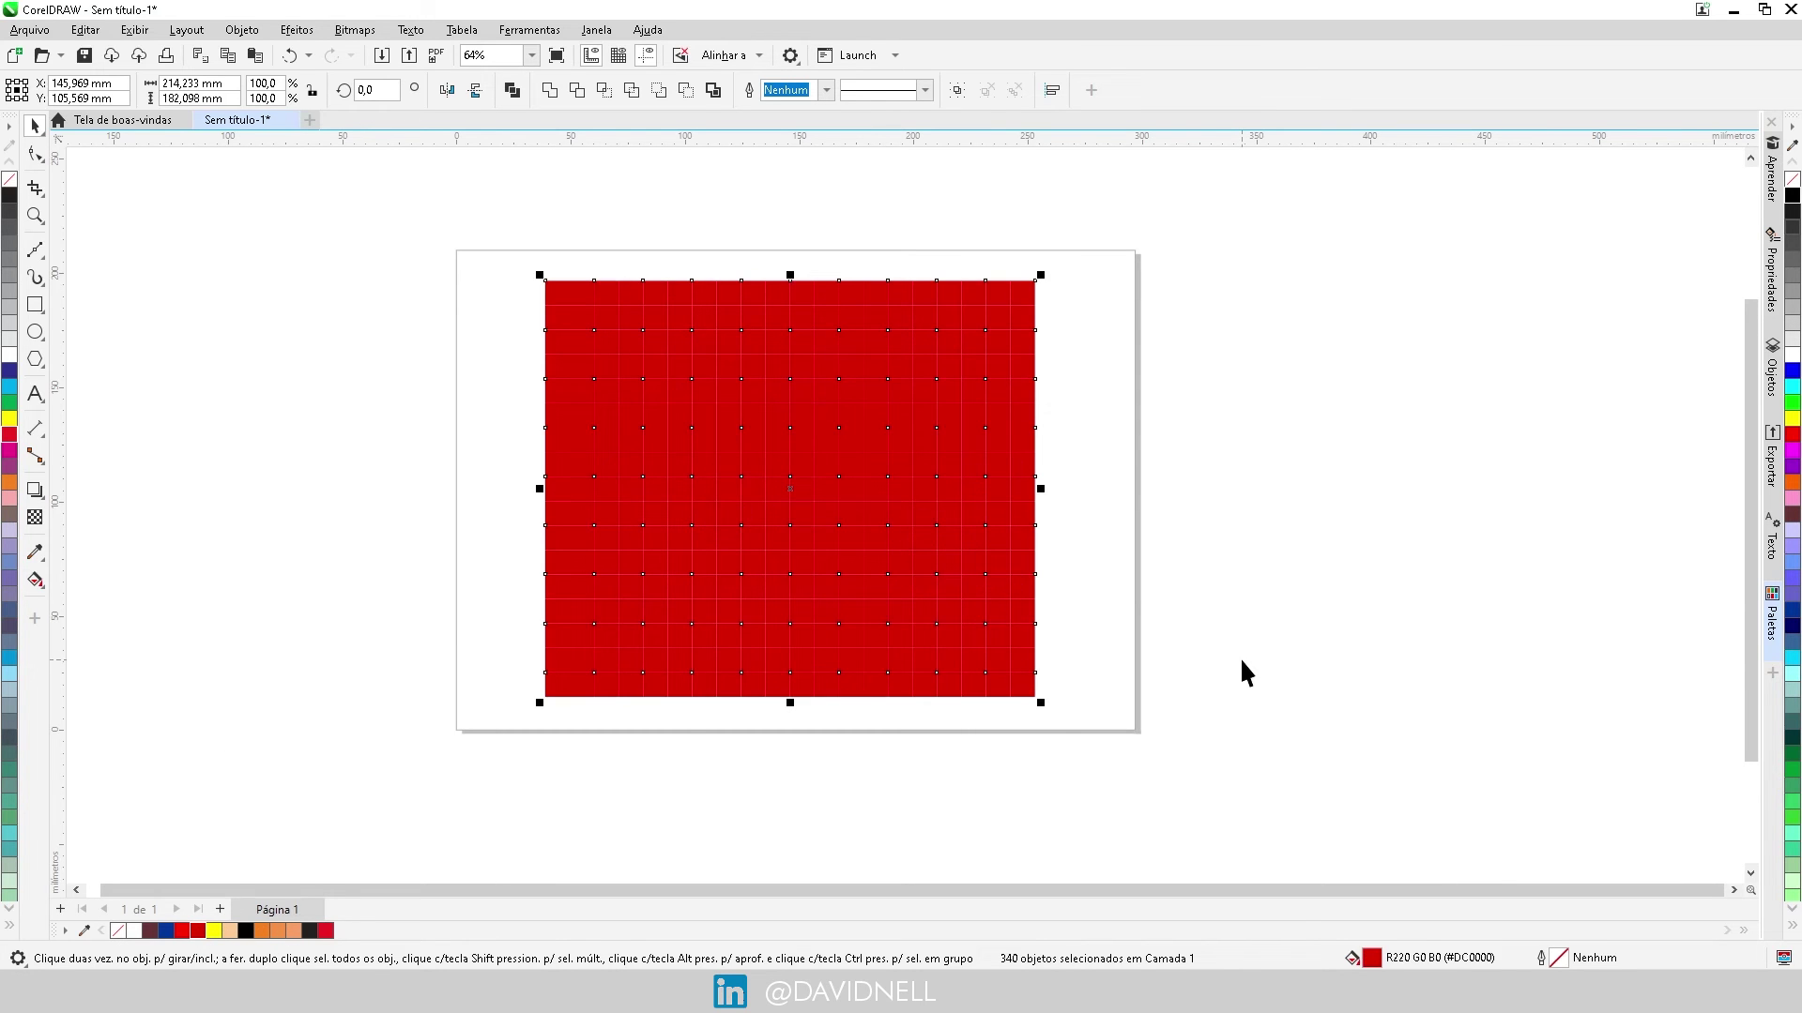
pyautogui.hotkey('ctrl', 'z')
pyautogui.hotkey('ctrl', 'z')
pyautogui.click(1231, 522)
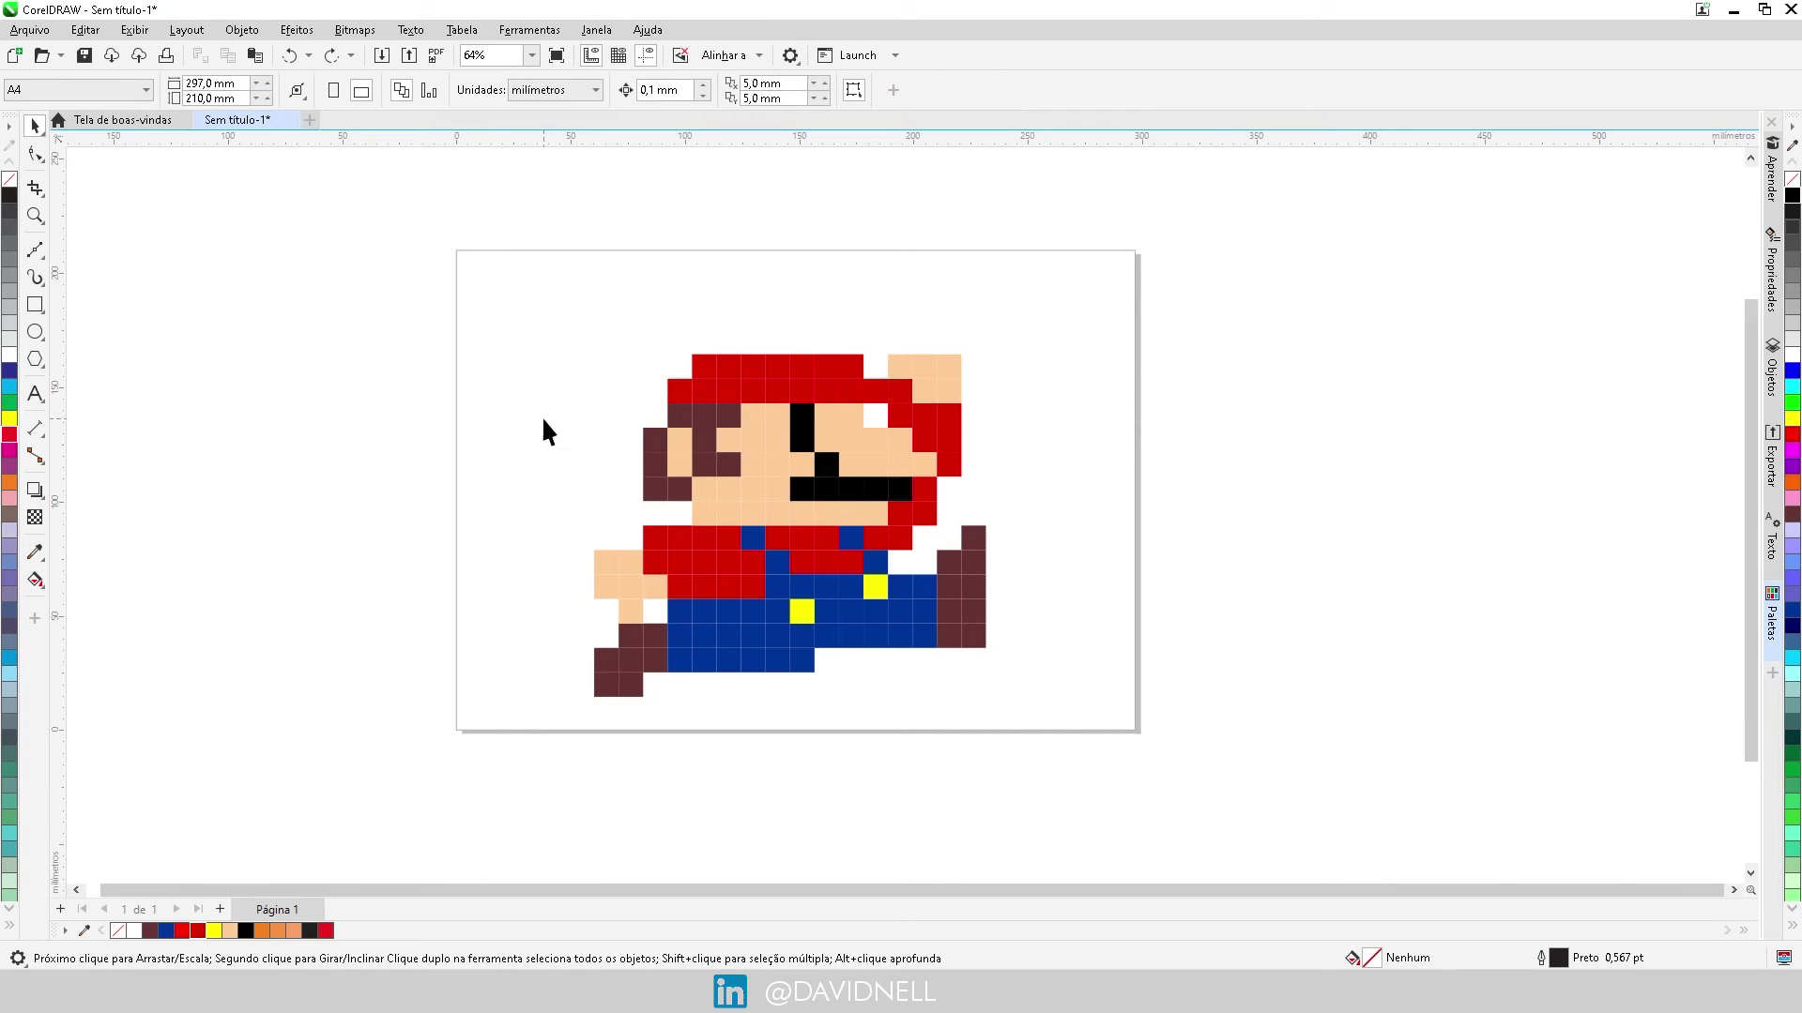
# Examine the pixel-art character without outlines, both close up and as a whole on the page
pyautogui.scroll(2, 971, 545)
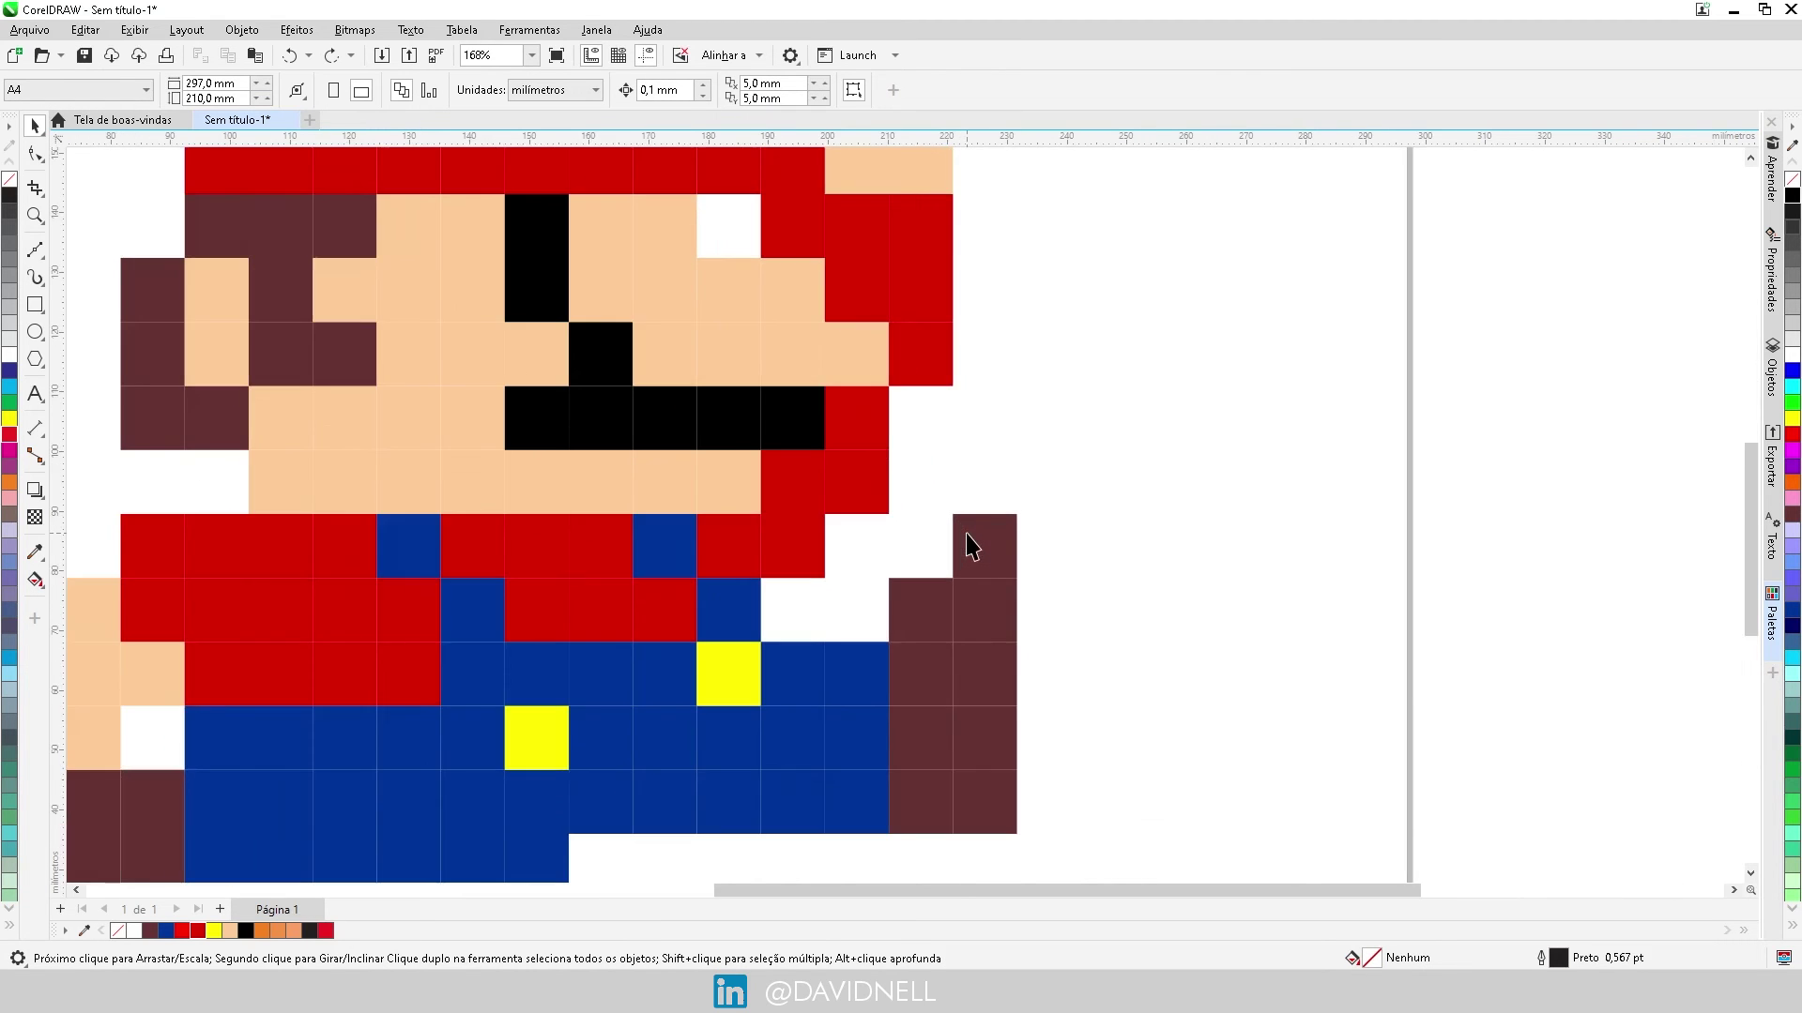
pyautogui.scroll(-1, 1180, 479)
pyautogui.scroll(2, 771, 407)
pyautogui.scroll(-2, 619, 394)
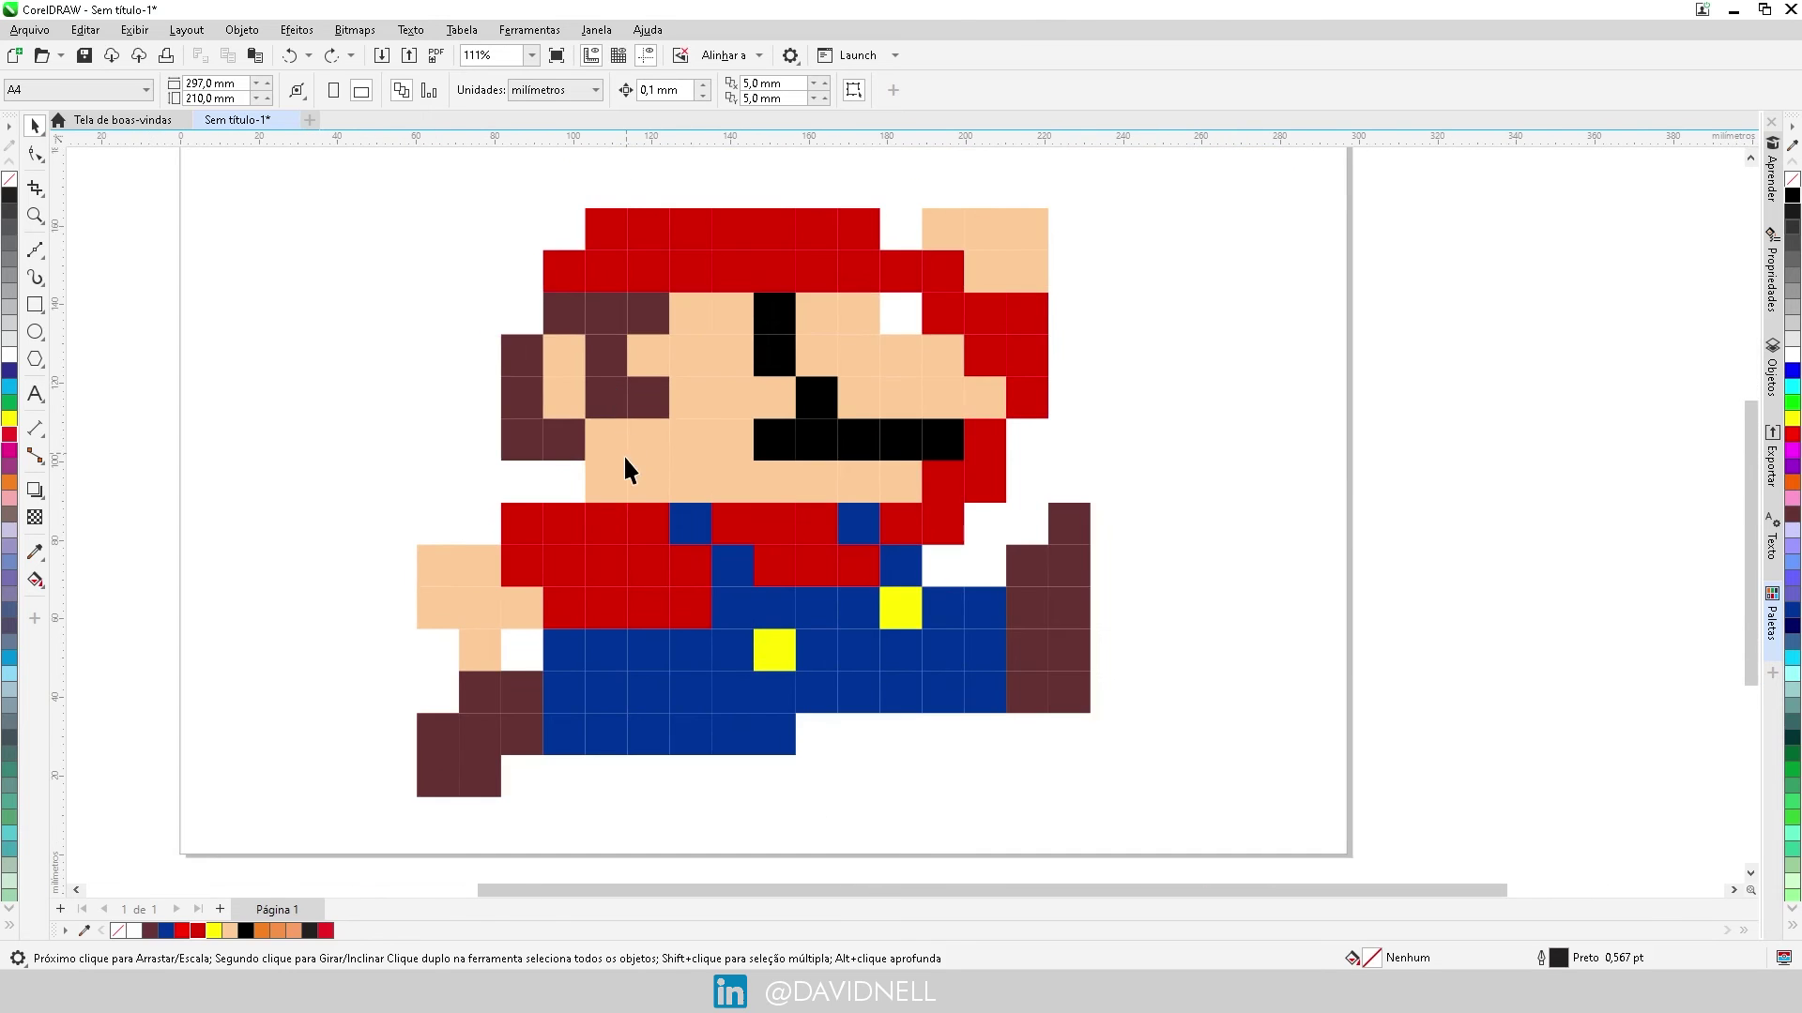
pyautogui.scroll(1, 737, 350)
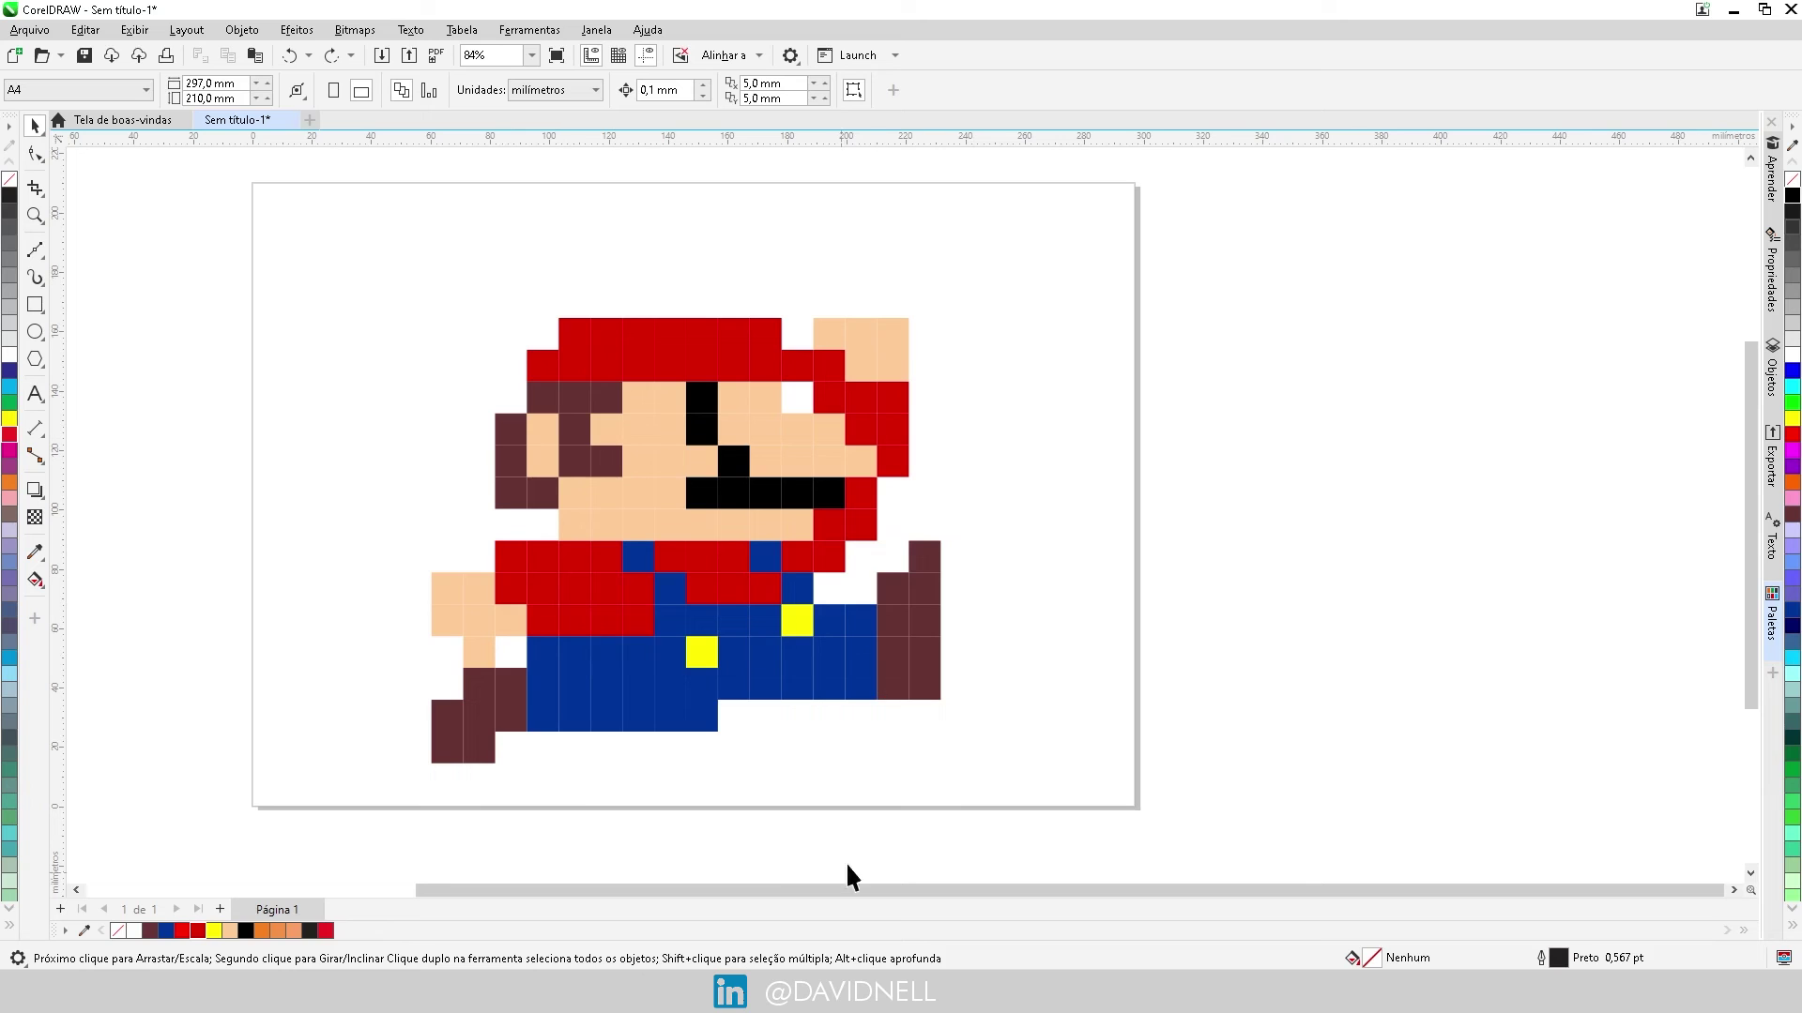
pyautogui.scroll(-1, 735, 497)
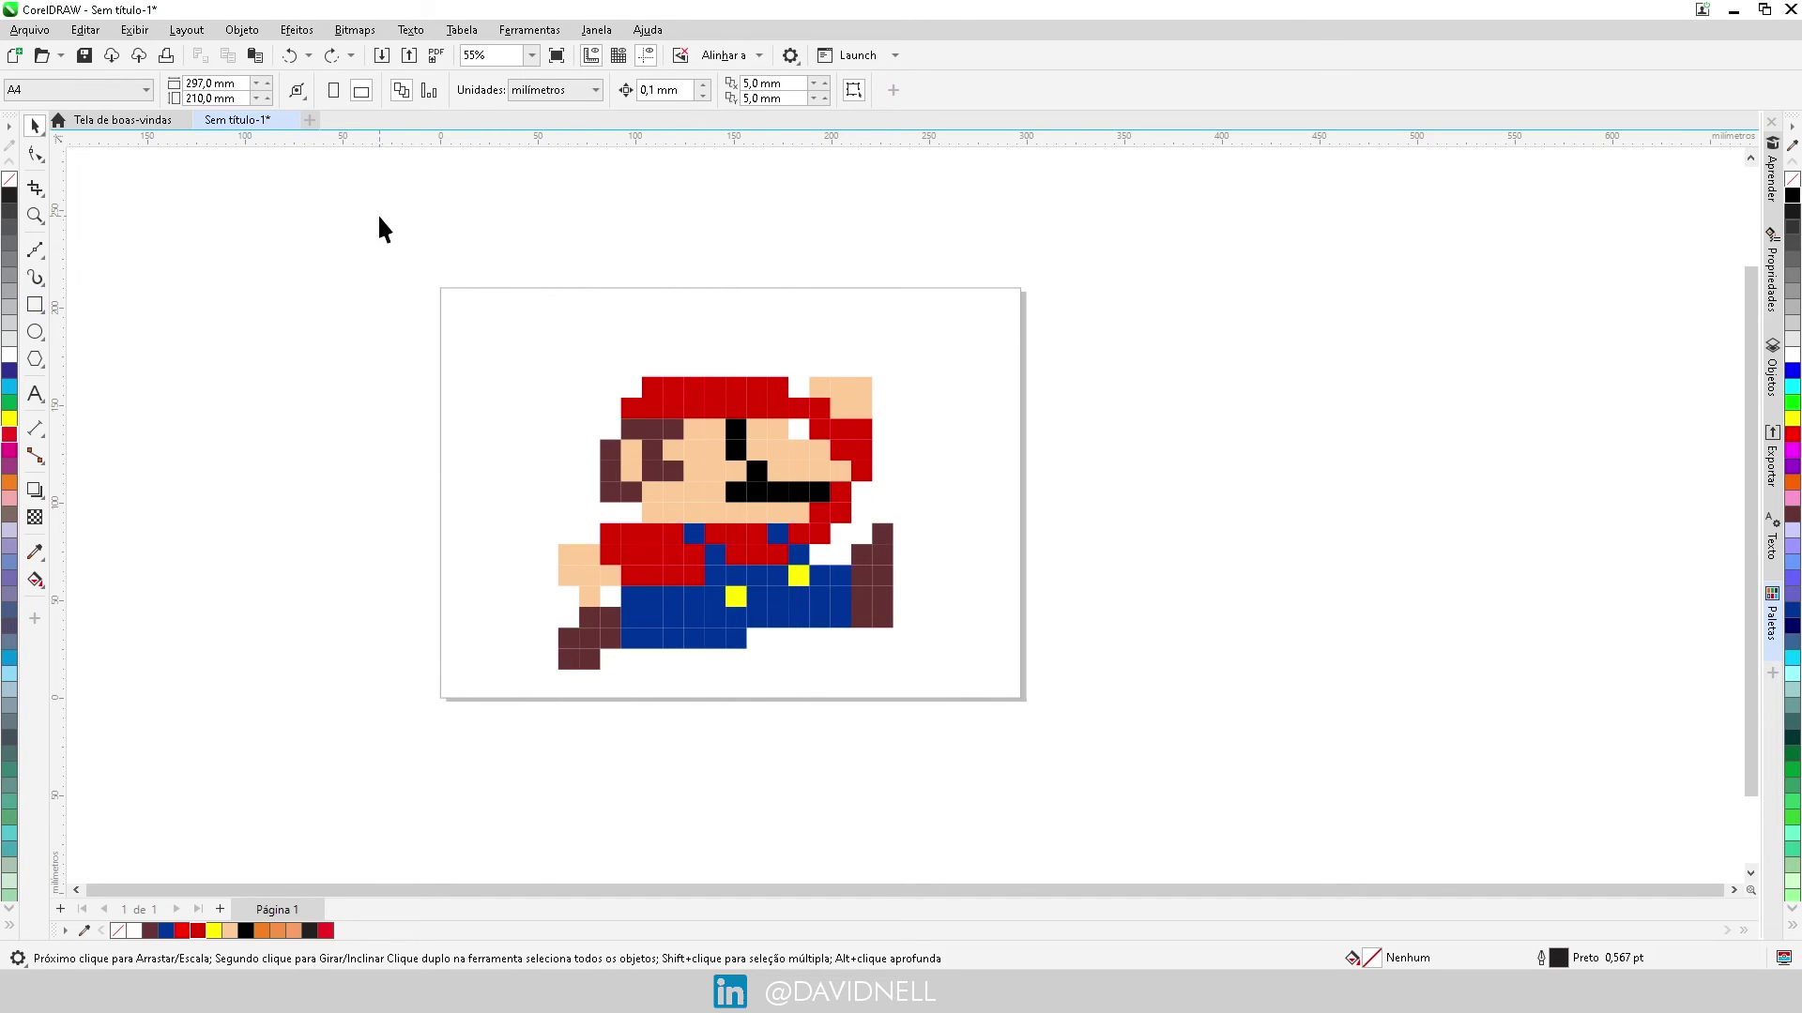
pyautogui.moveTo(379, 215)
pyautogui.mouseDown()
pyautogui.moveTo(1272, 808)
pyautogui.moveTo(1007, 735)
pyautogui.mouseUp()
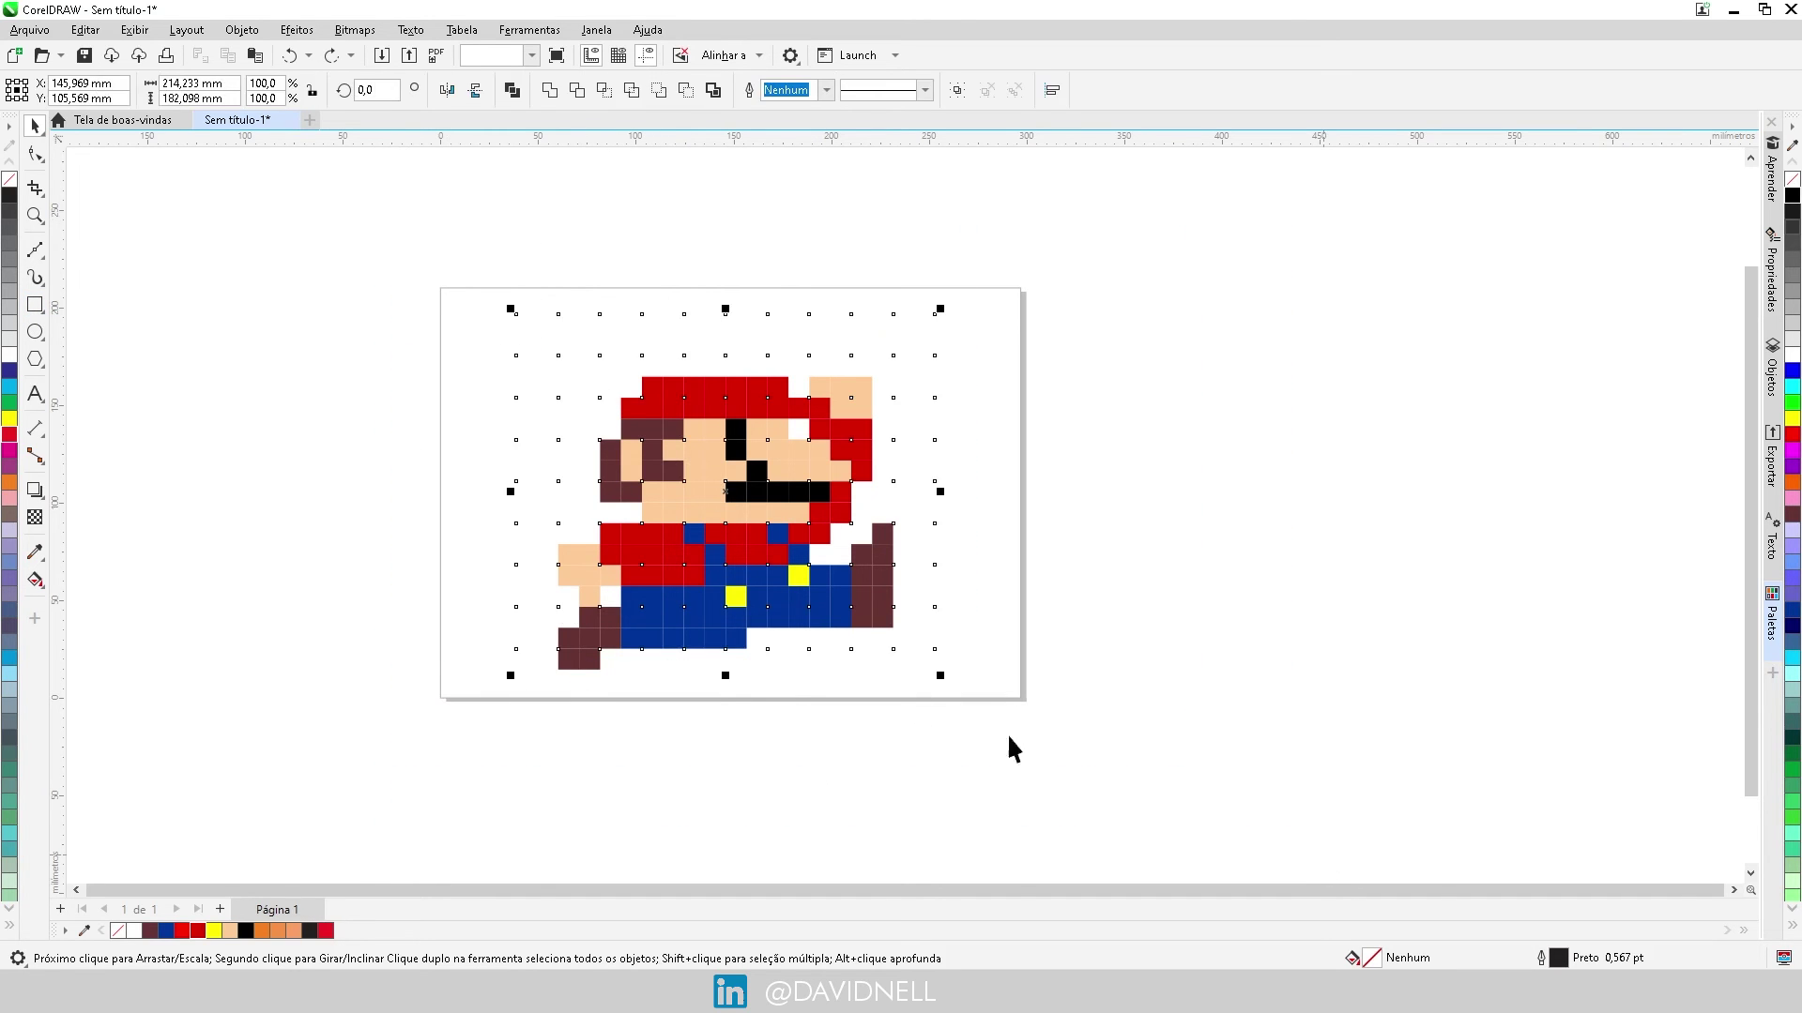
pyautogui.click(1207, 574)
pyautogui.scroll(3, 666, 573)
pyautogui.scroll(-2, 642, 746)
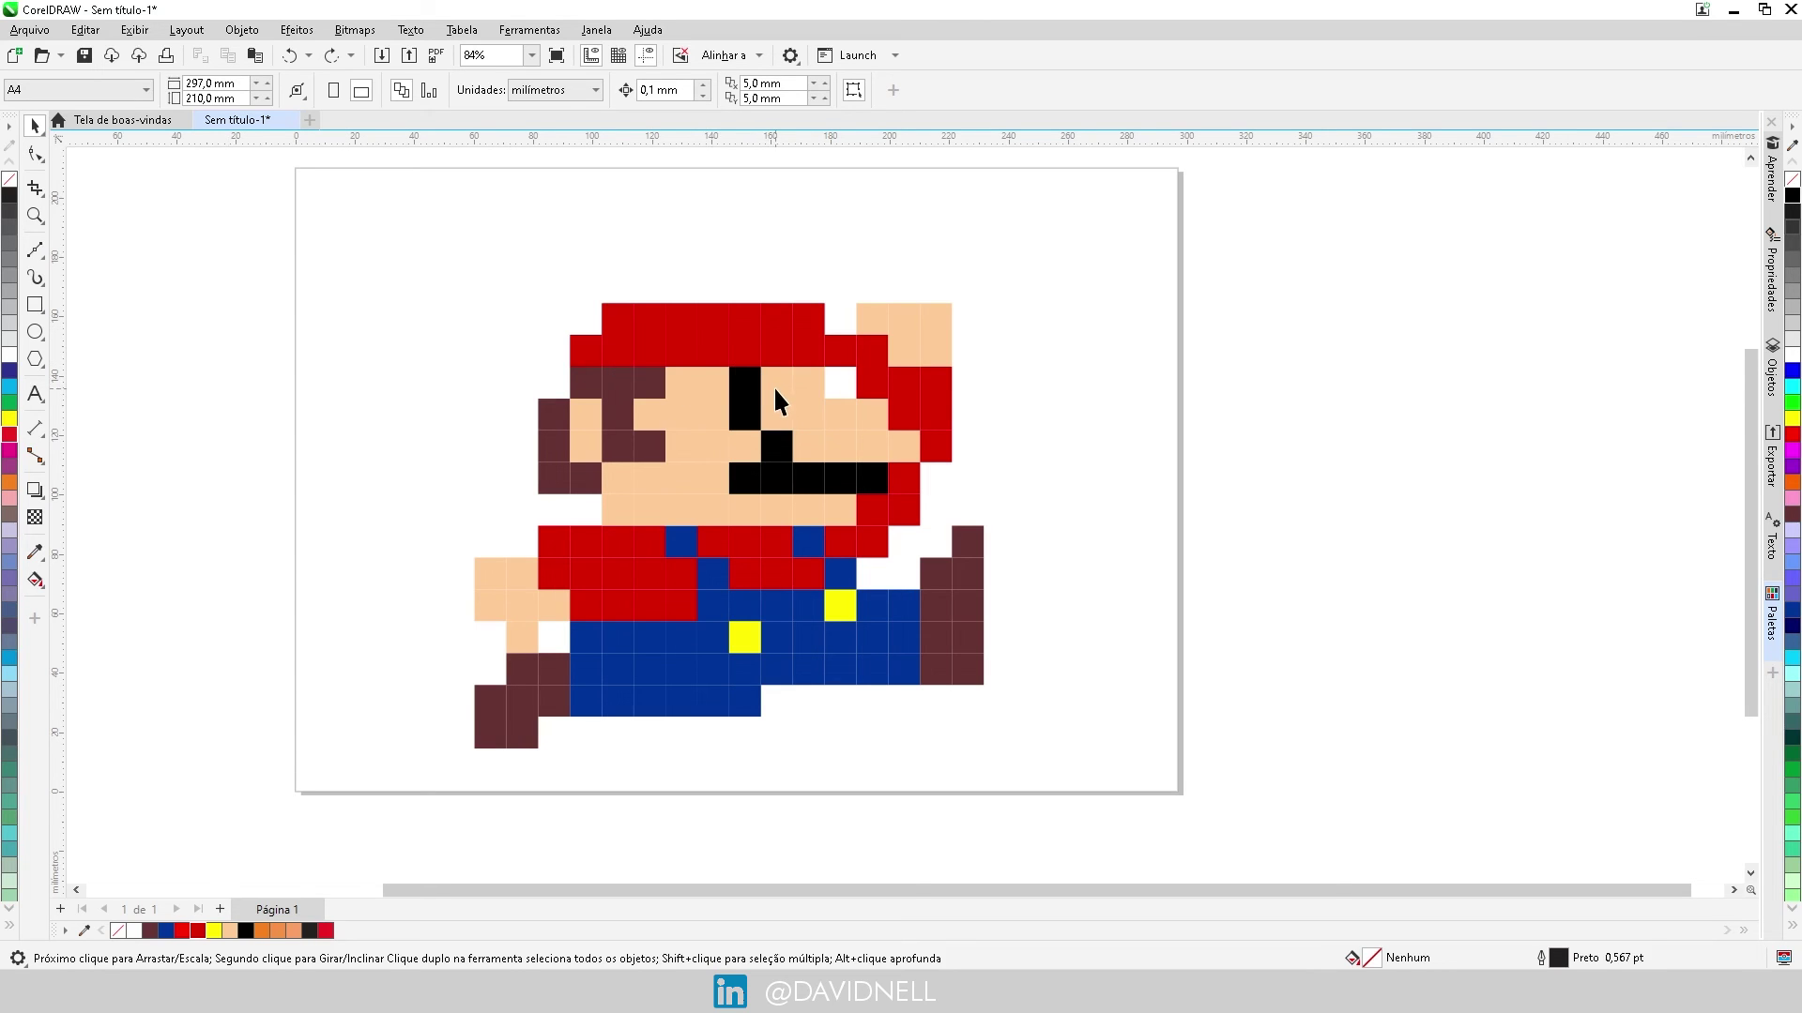
pyautogui.scroll(-3, 490, 392)
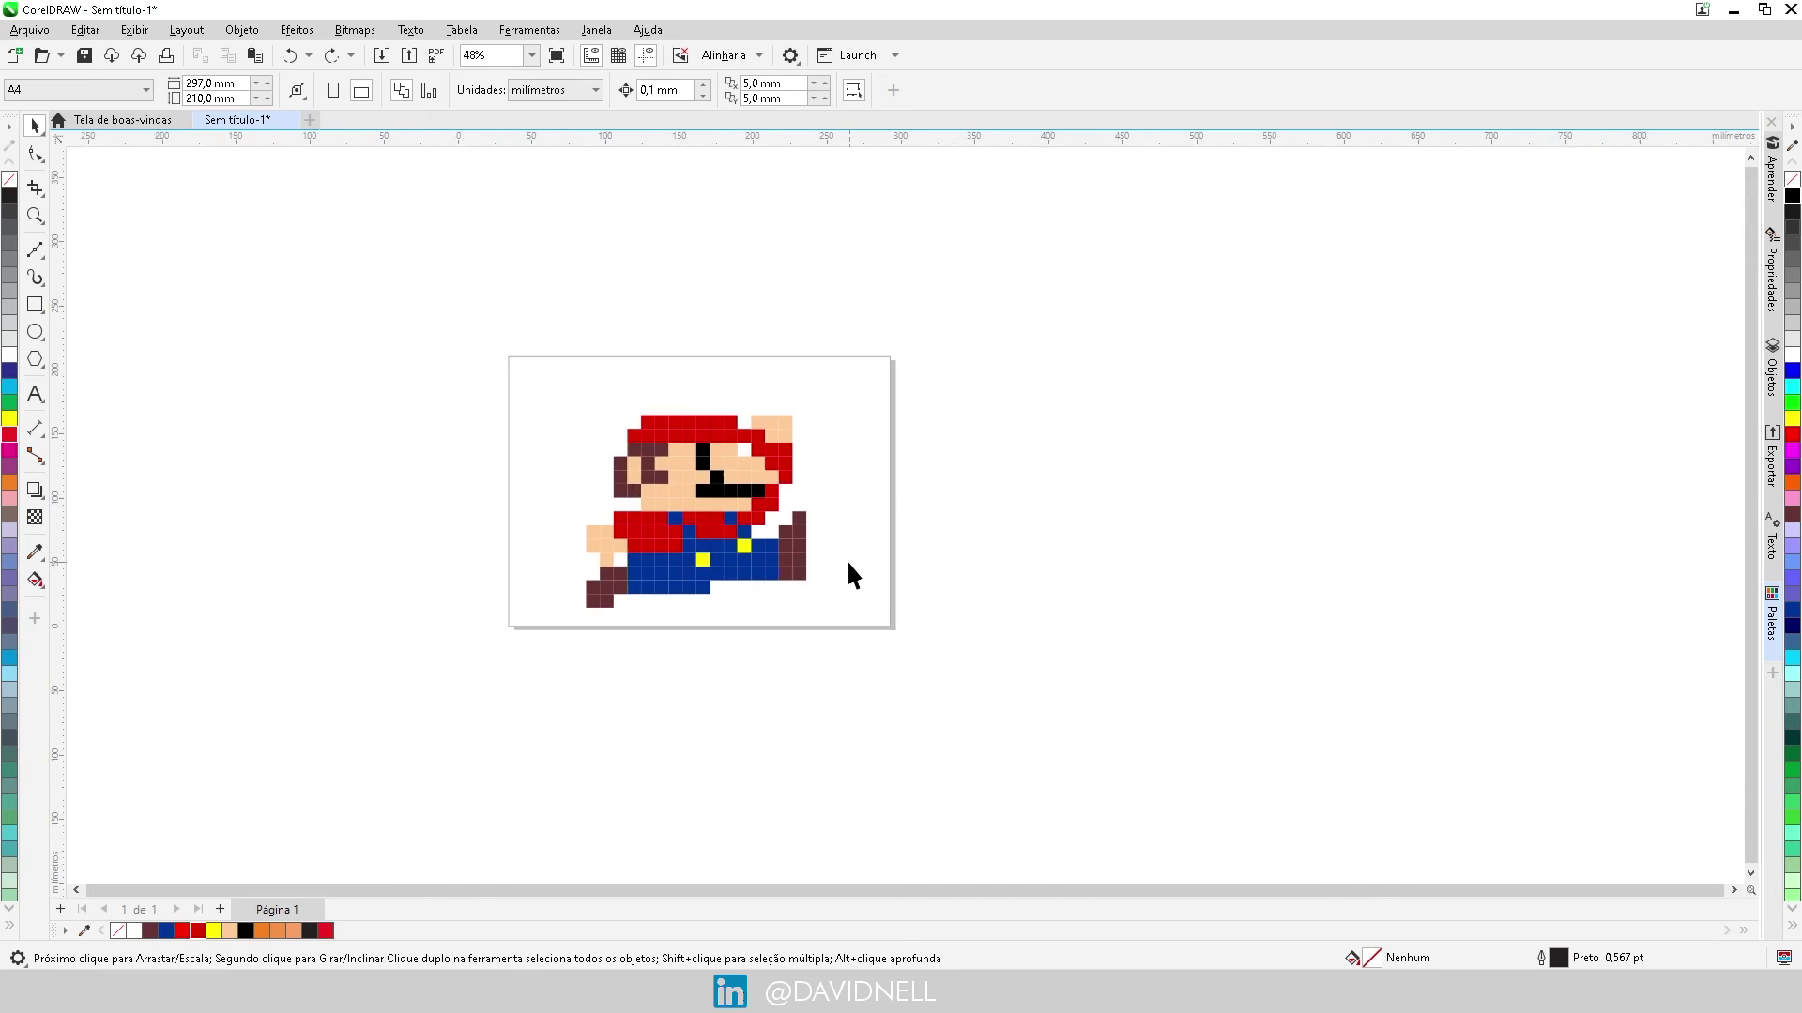
# Scale the whole character to about 47.5%, shrink it a little further and place it near the page's left edge
pyautogui.moveTo(1032, 709); pyautogui.dragTo(1030, 706)
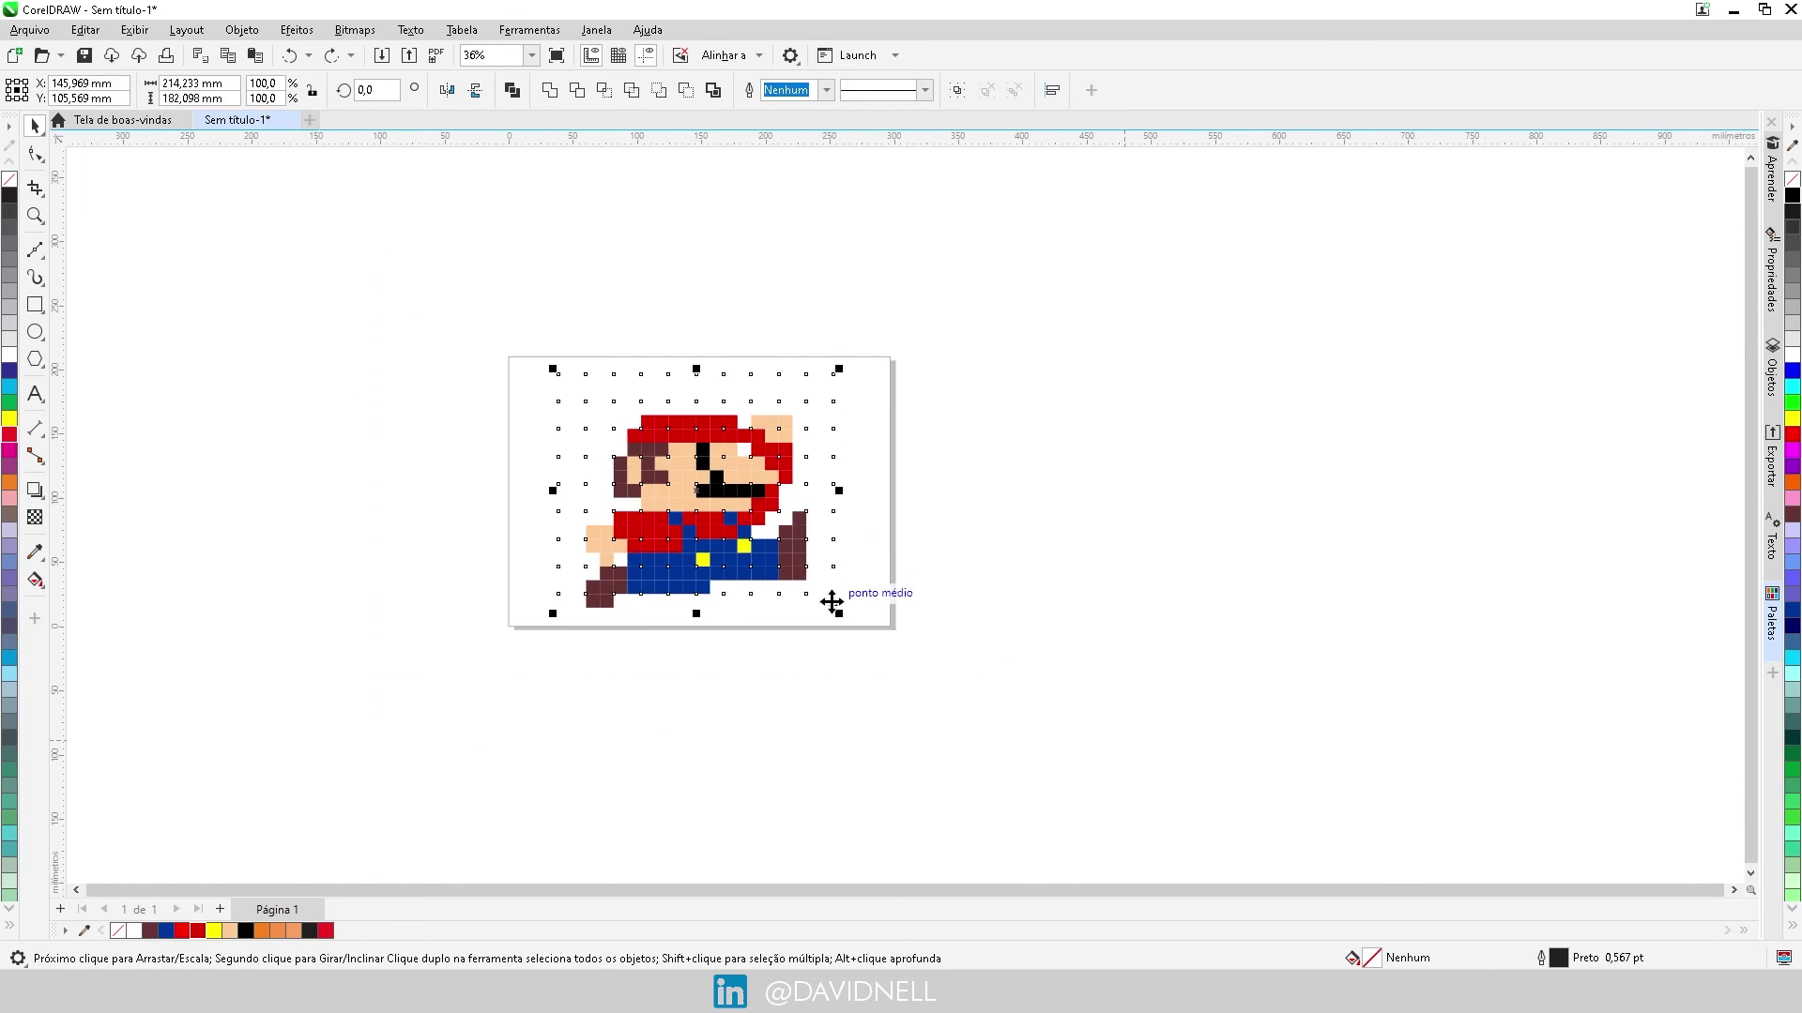
pyautogui.moveTo(839, 617); pyautogui.dragTo(689, 485)
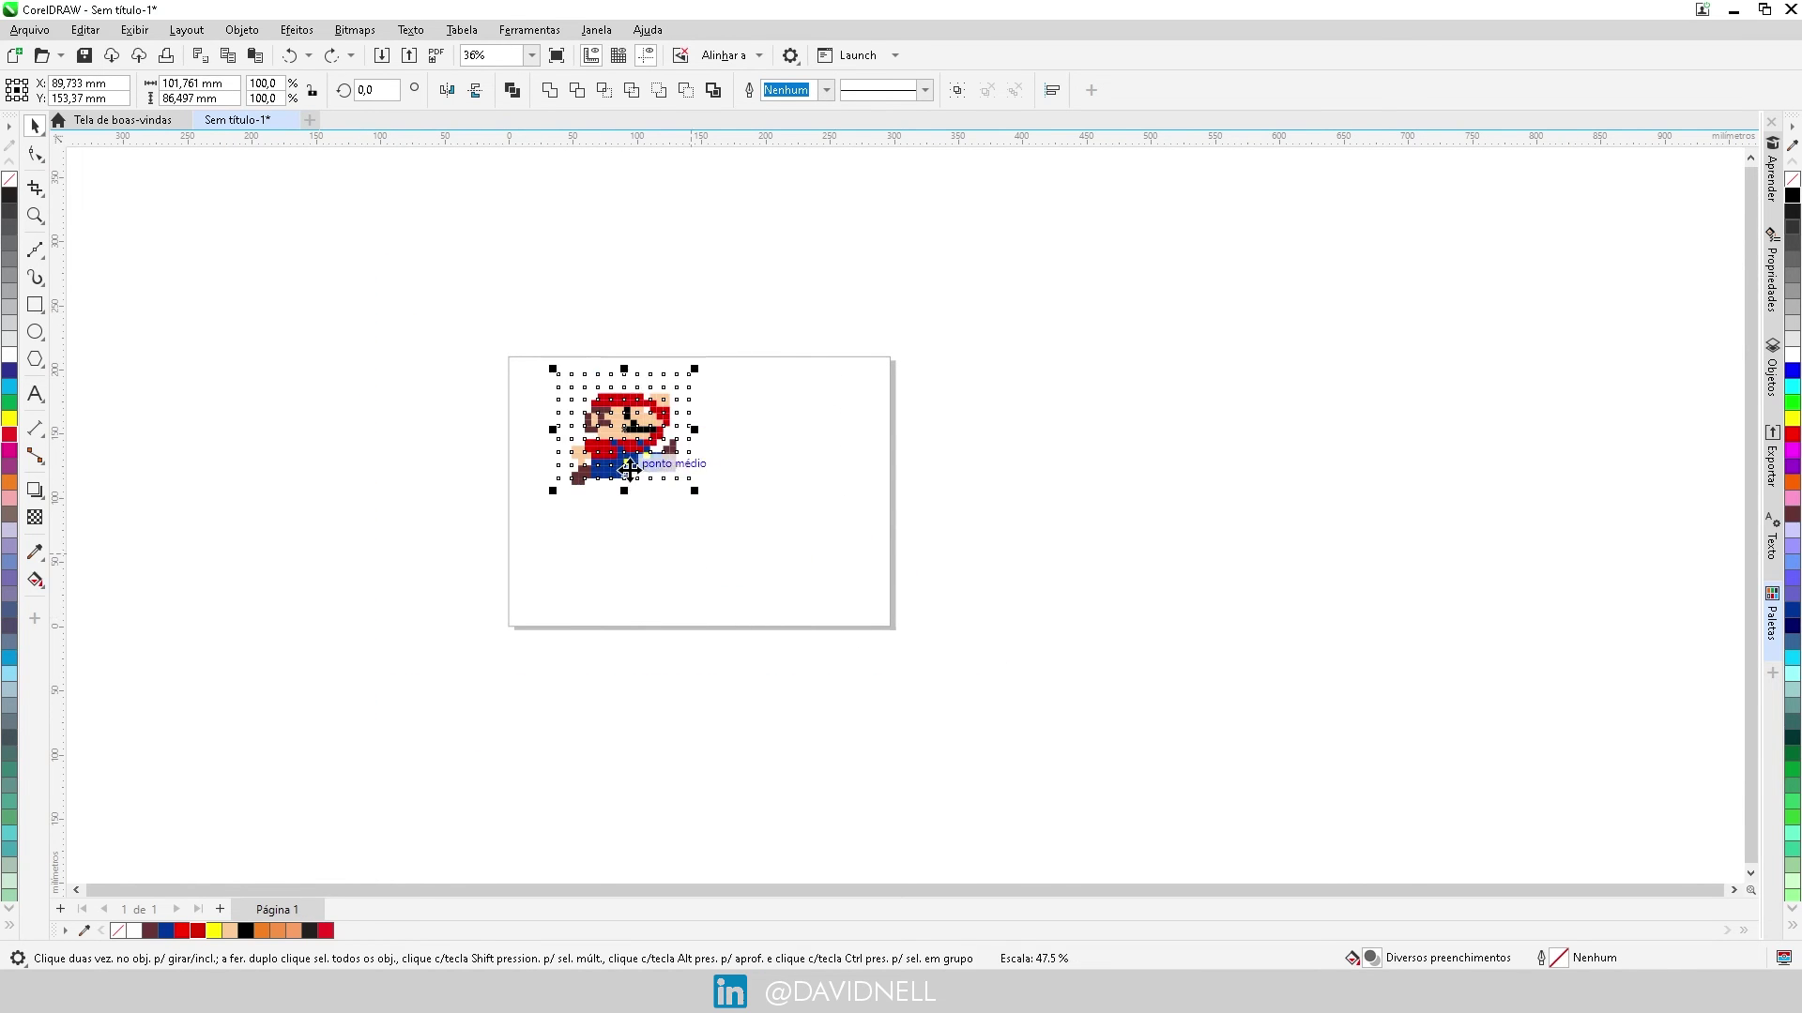
pyautogui.scroll(3, 685, 465)
pyautogui.moveTo(772, 231); pyautogui.dragTo(672, 328)
pyautogui.moveTo(608, 442); pyautogui.dragTo(592, 523)
pyautogui.click(805, 502)
# Add the Arial 24 pt text 8 BITS beside the character and a separate text GAMES beneath it
pyautogui.scroll(3, 863, 563)
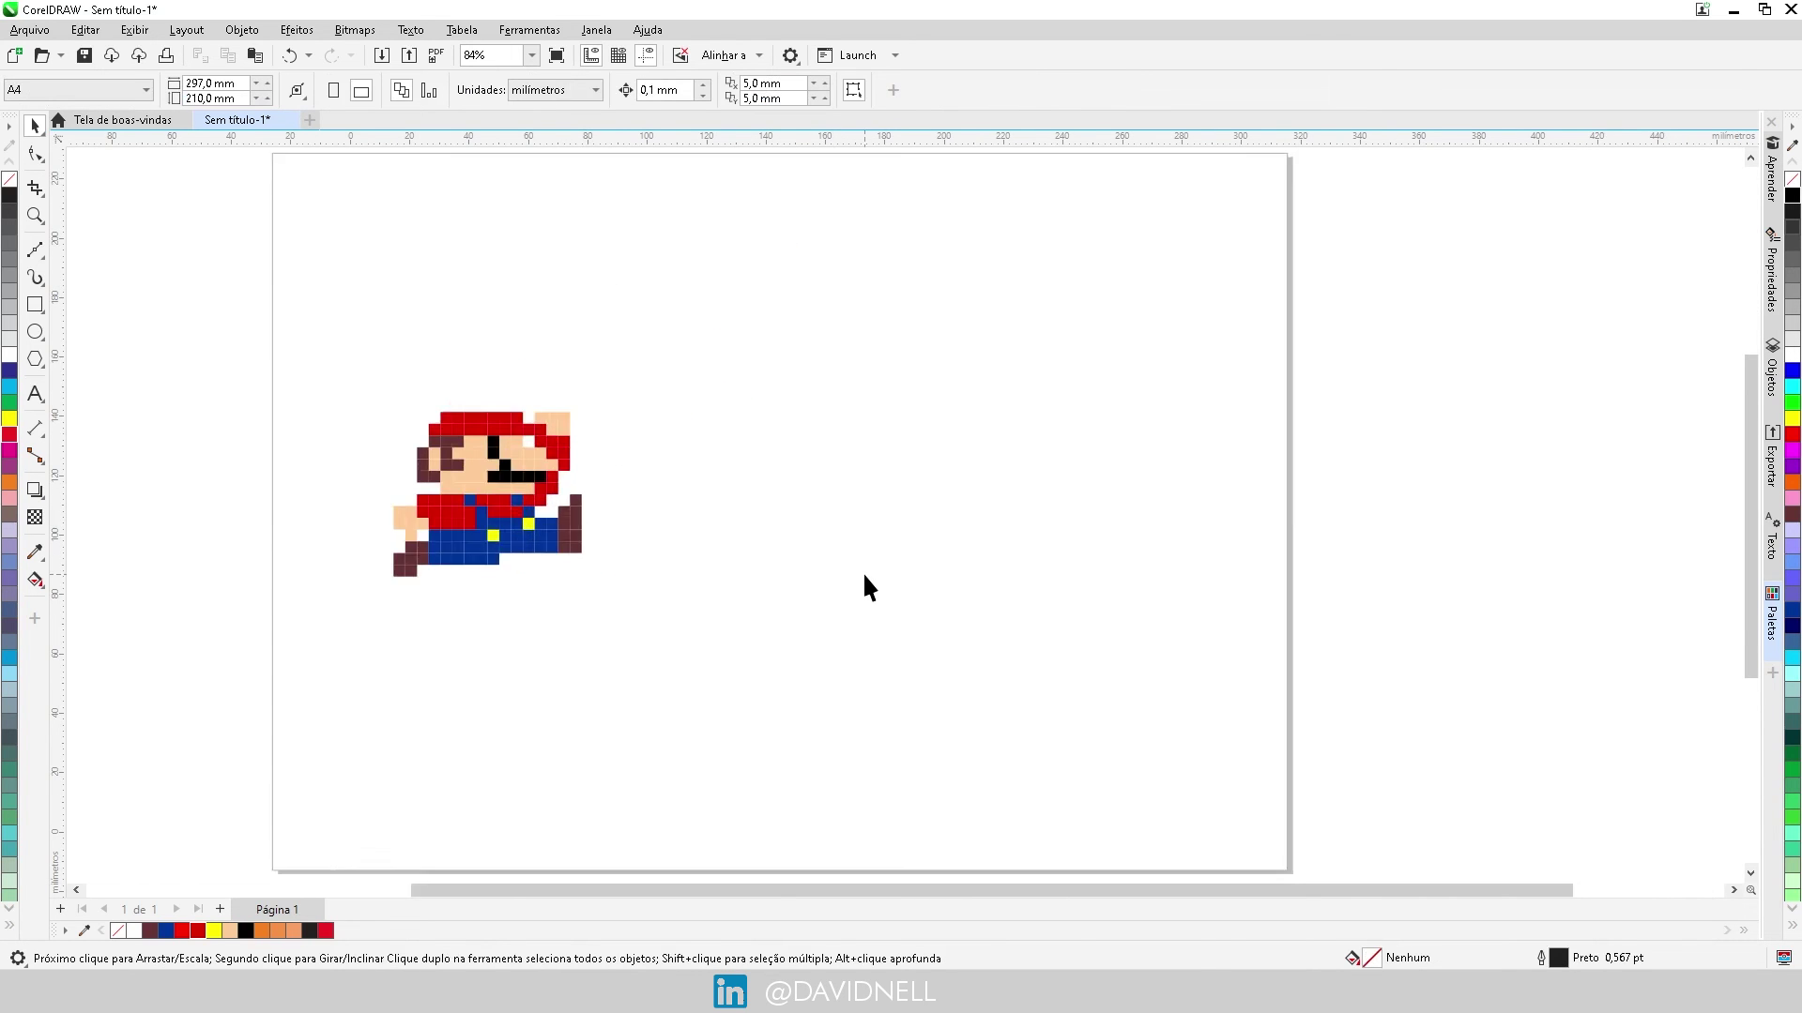
pyautogui.click(36, 394)
pyautogui.click(536, 488)
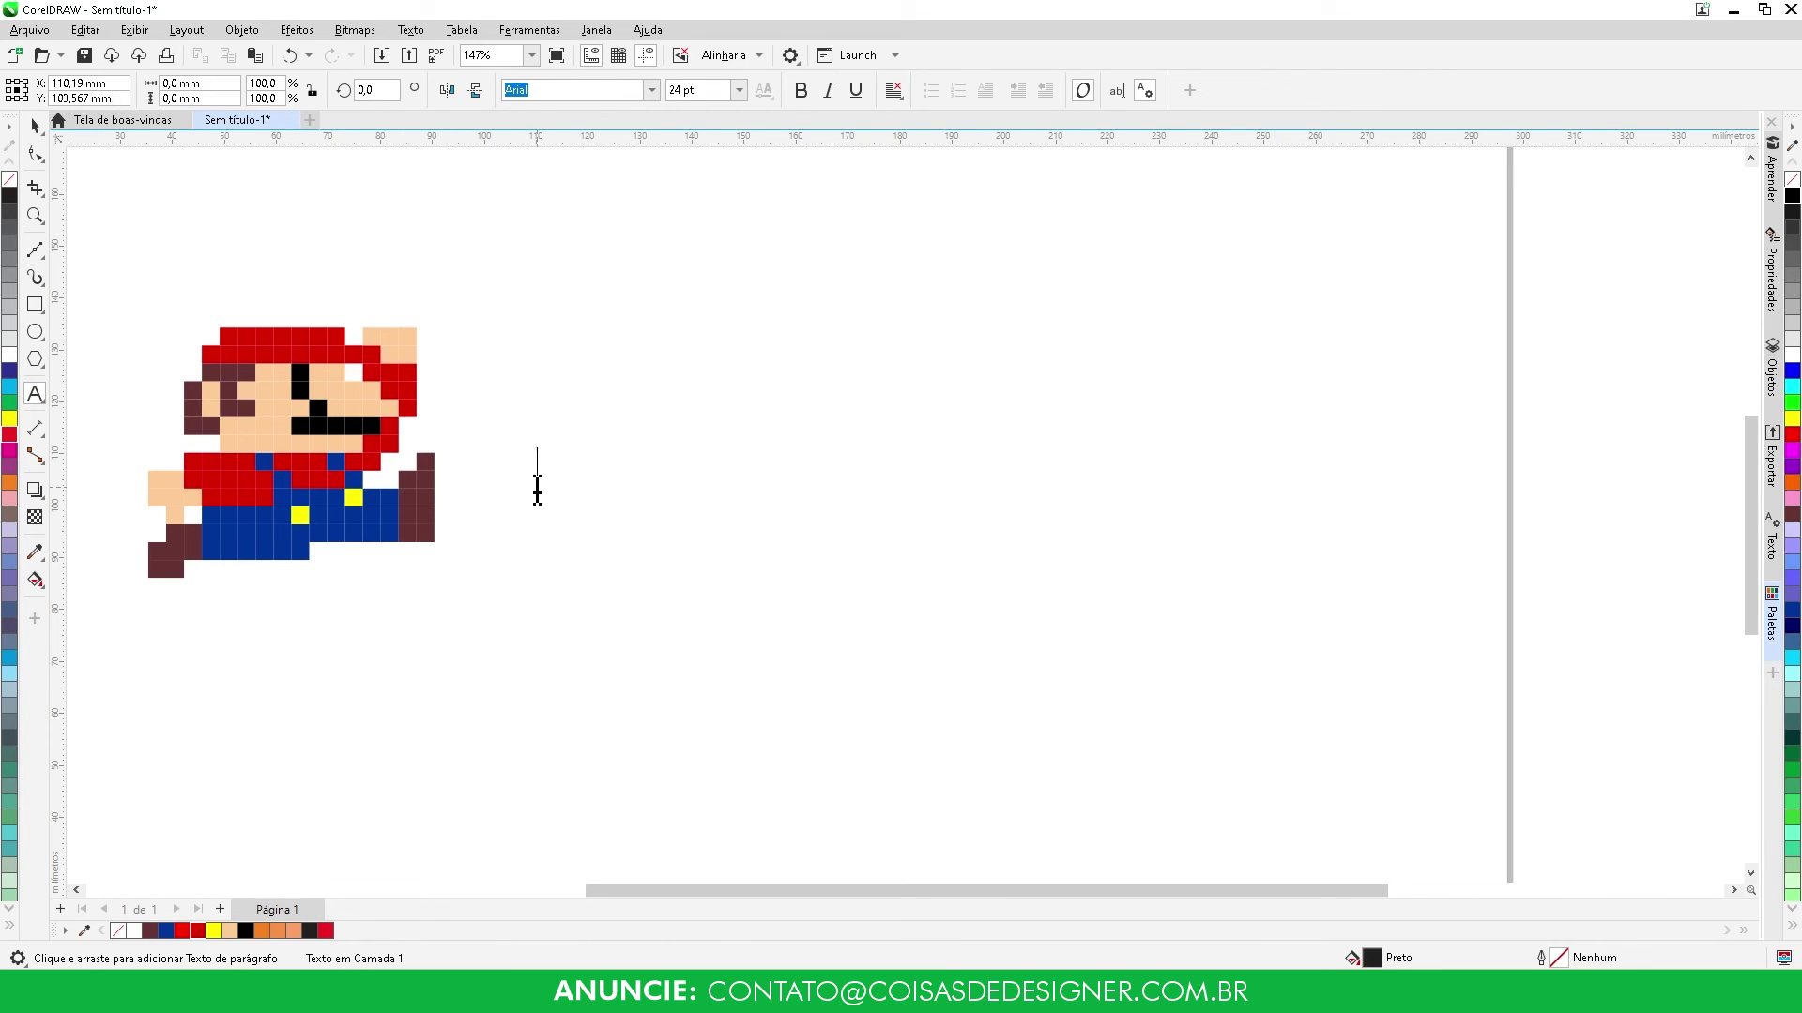
pyautogui.write('* bITS')
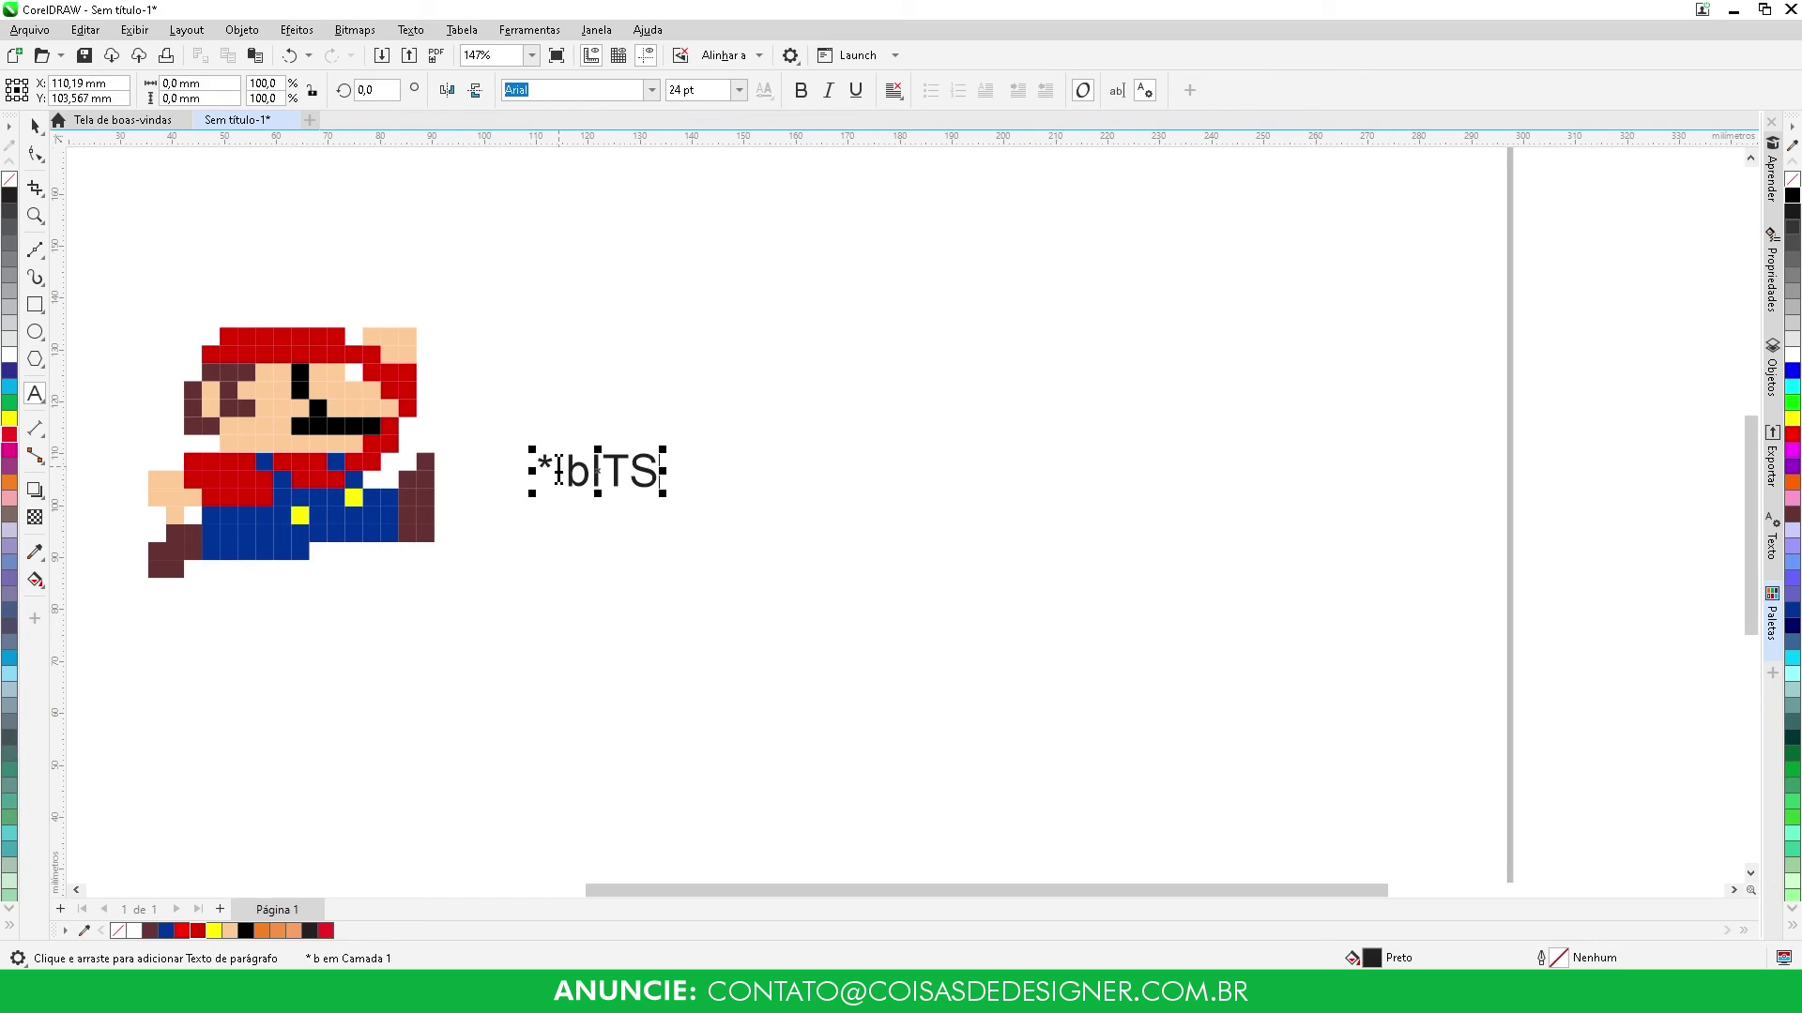
pyautogui.moveTo(553, 469); pyautogui.dragTo(527, 457)
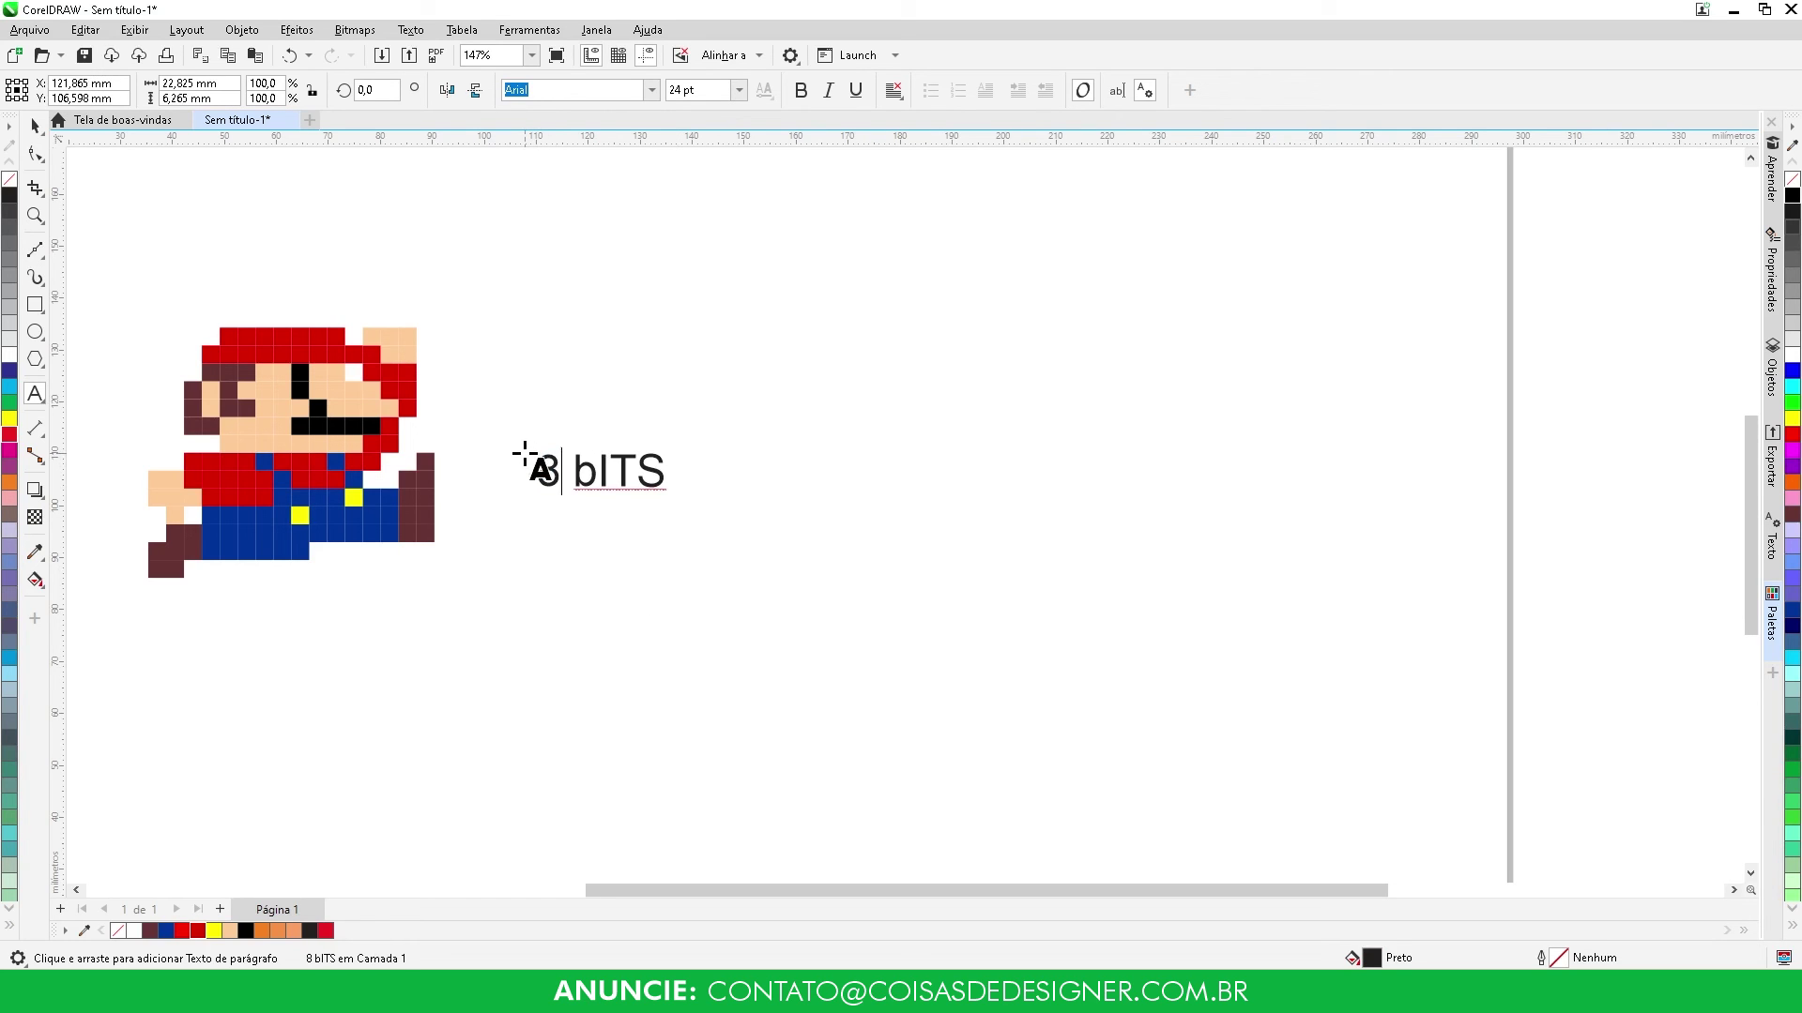
pyautogui.write('8')
pyautogui.moveTo(574, 468); pyautogui.dragTo(582, 469)
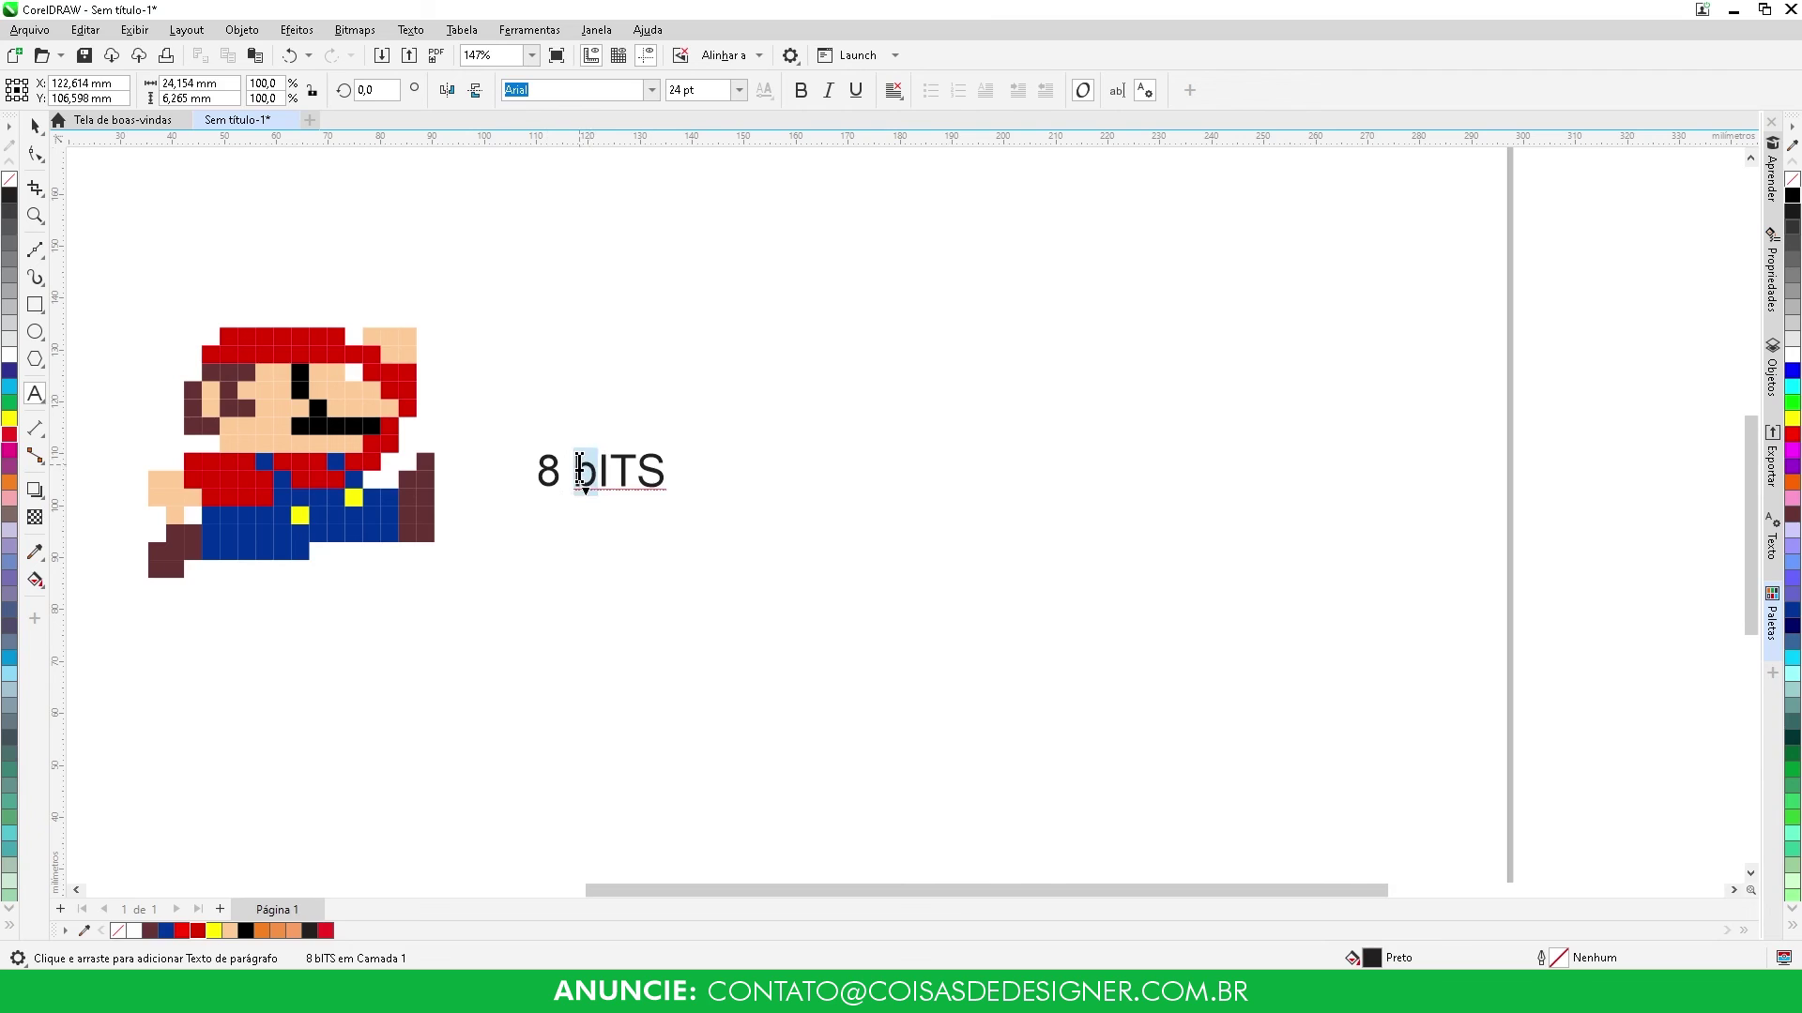
pyautogui.write('B')
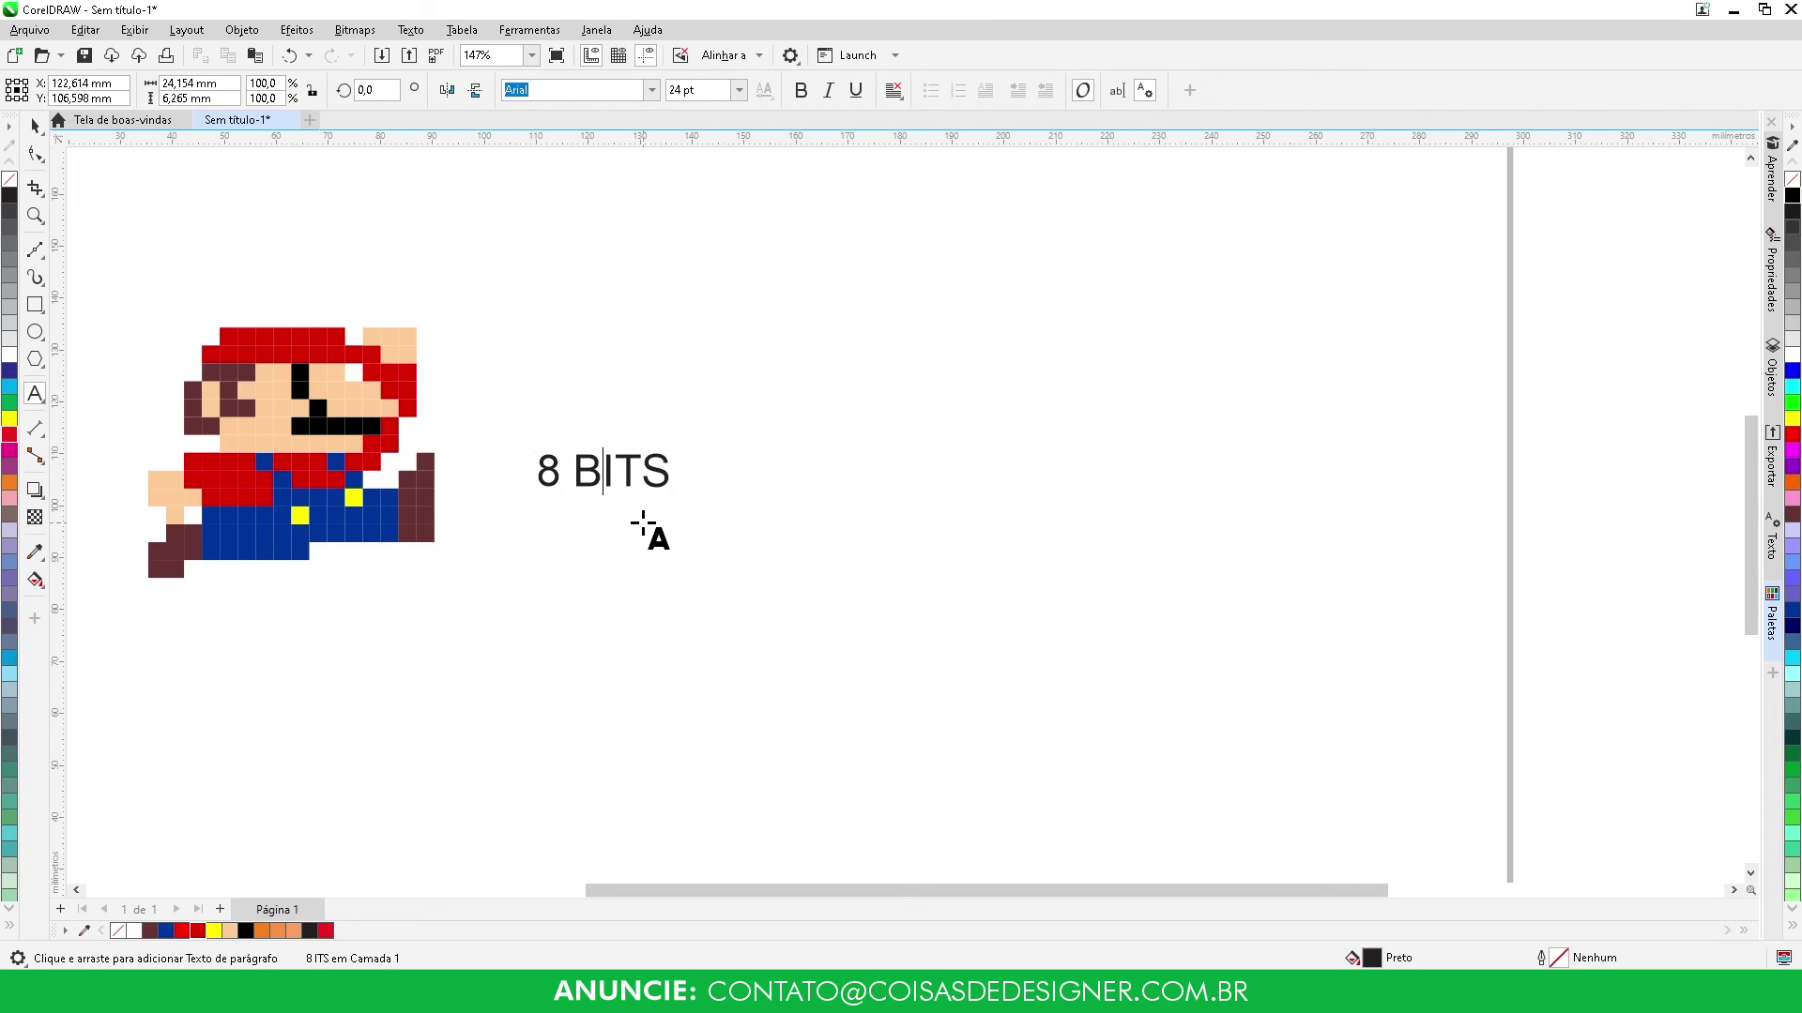
pyautogui.click(529, 552)
pyautogui.write('GAMES')
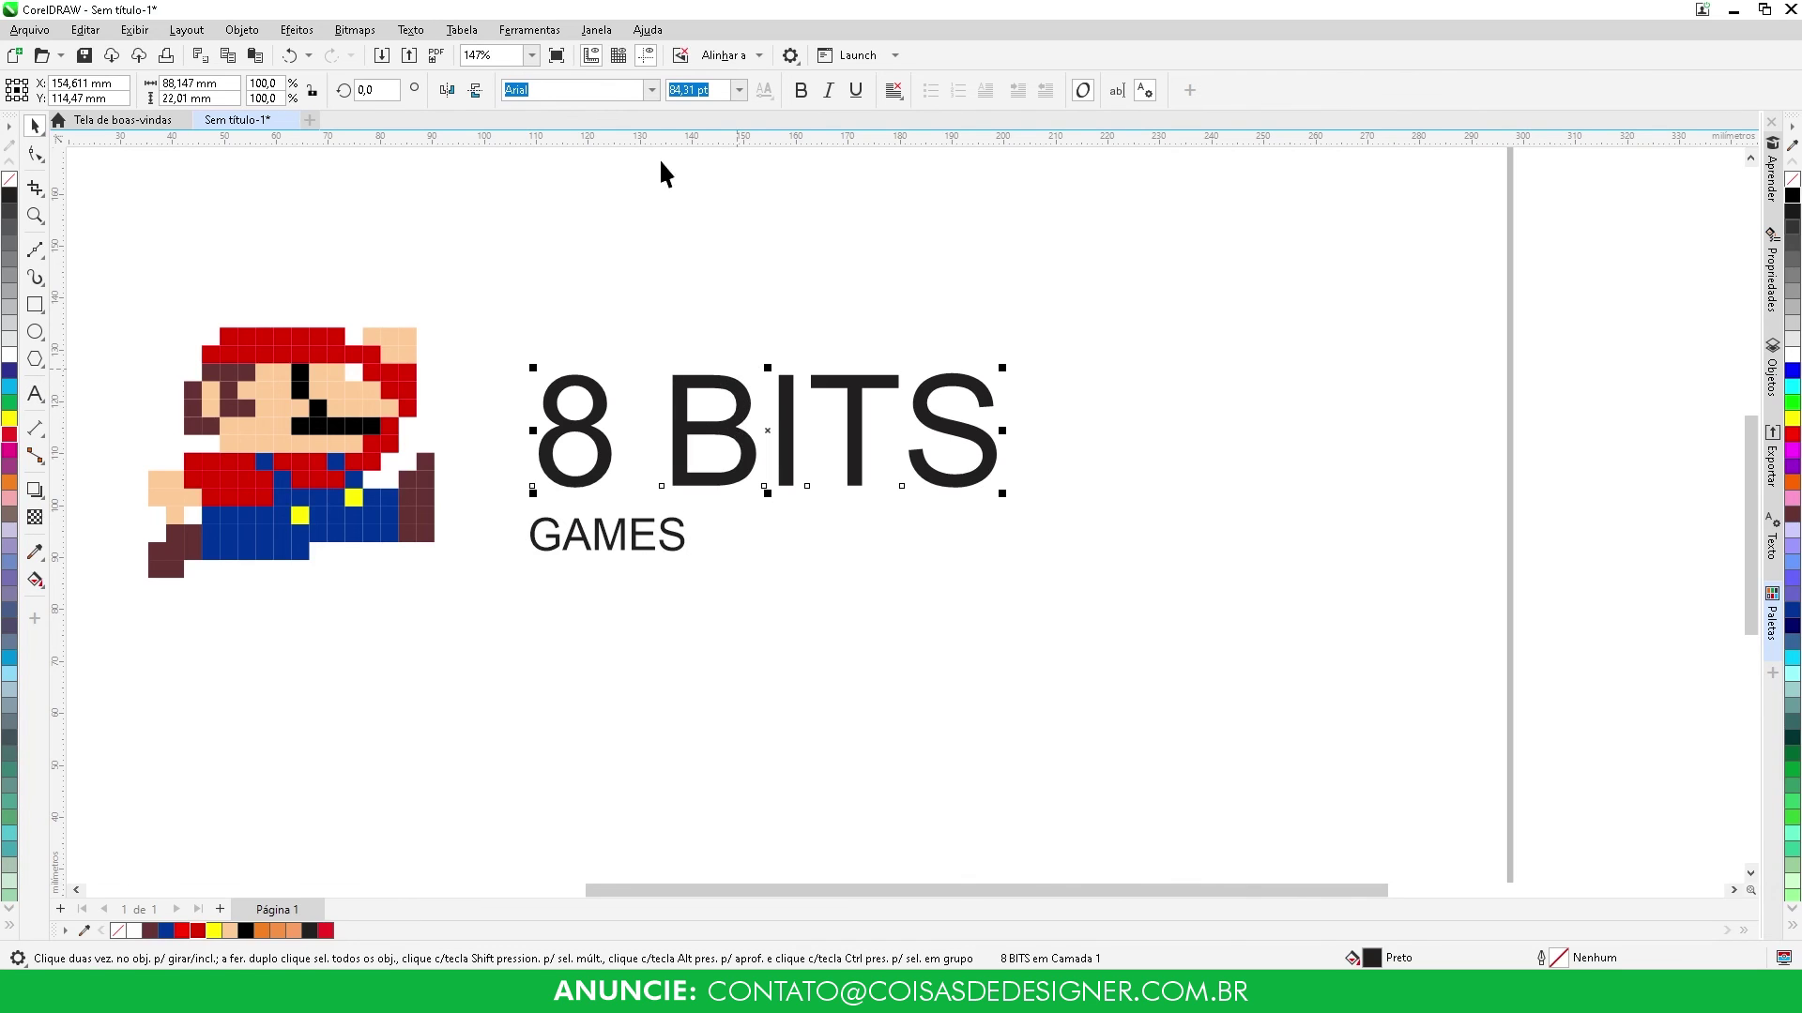
# Set the 8 BITS text in the Pixeboy font and enlarge it to about 141 pt
pyautogui.click(651, 89)
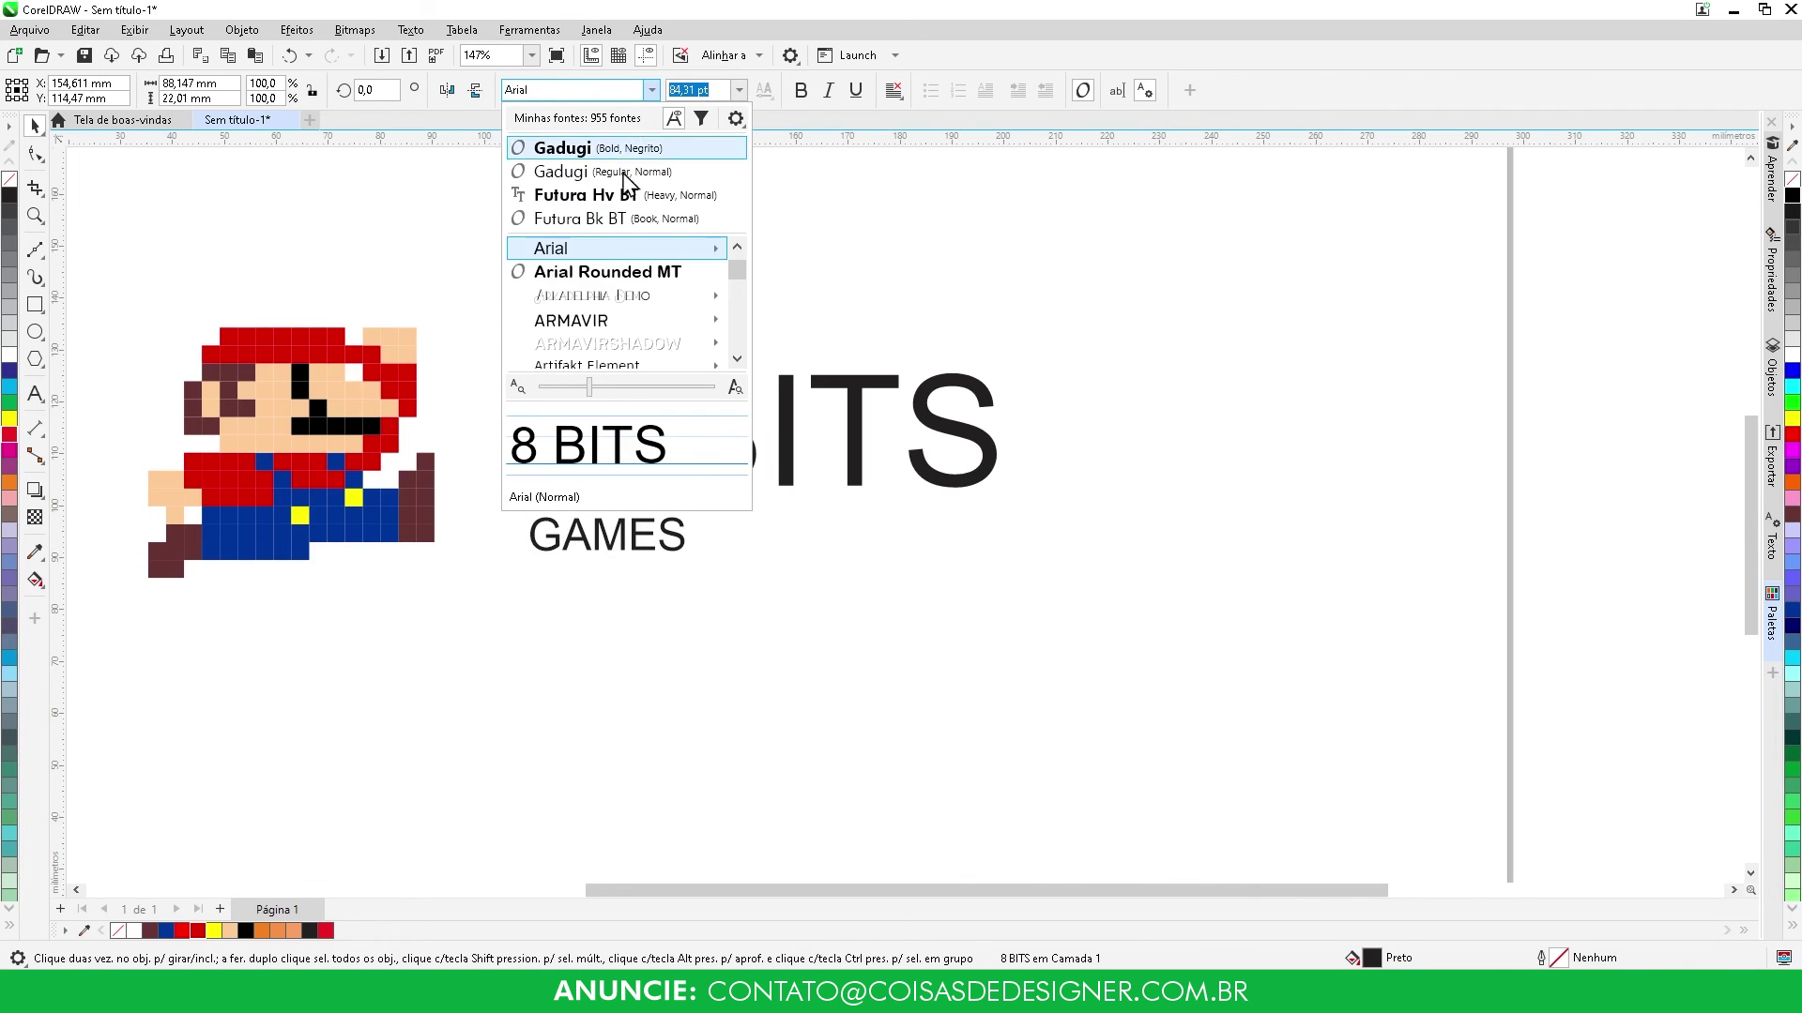
pyautogui.moveTo(605, 340)
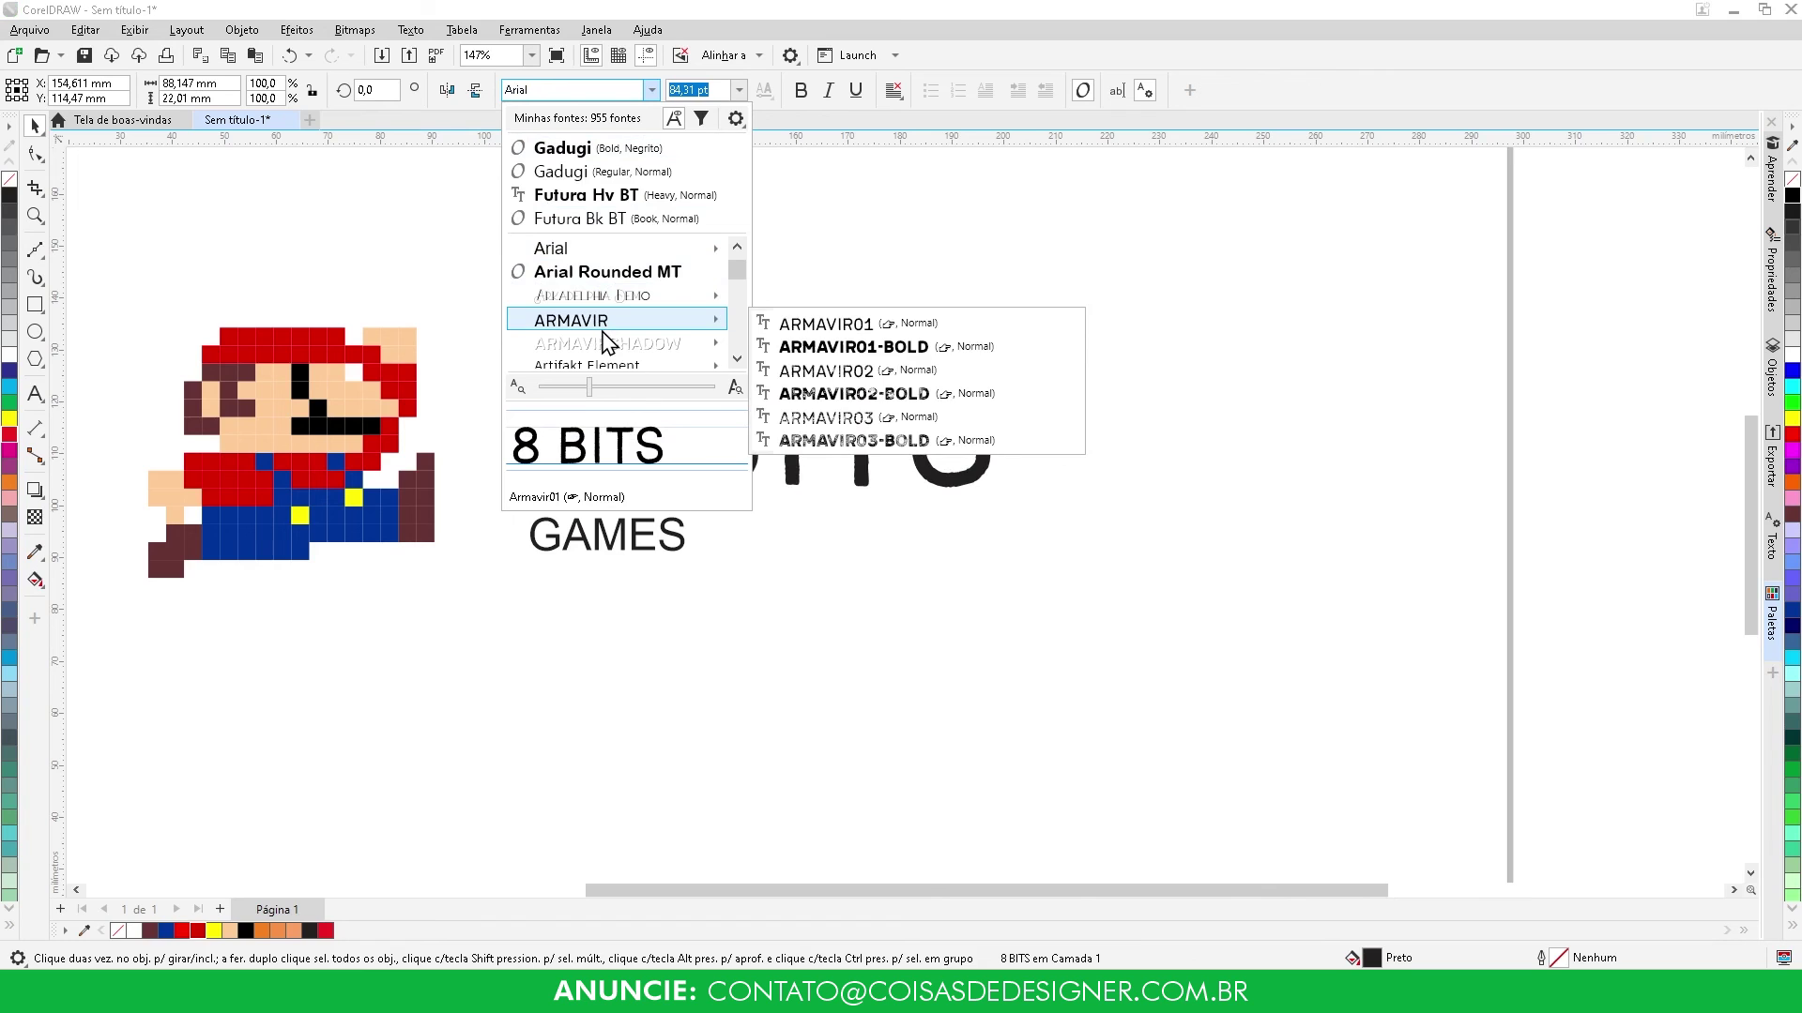
pyautogui.press('p')
pyautogui.scroll(-3, 609, 323)
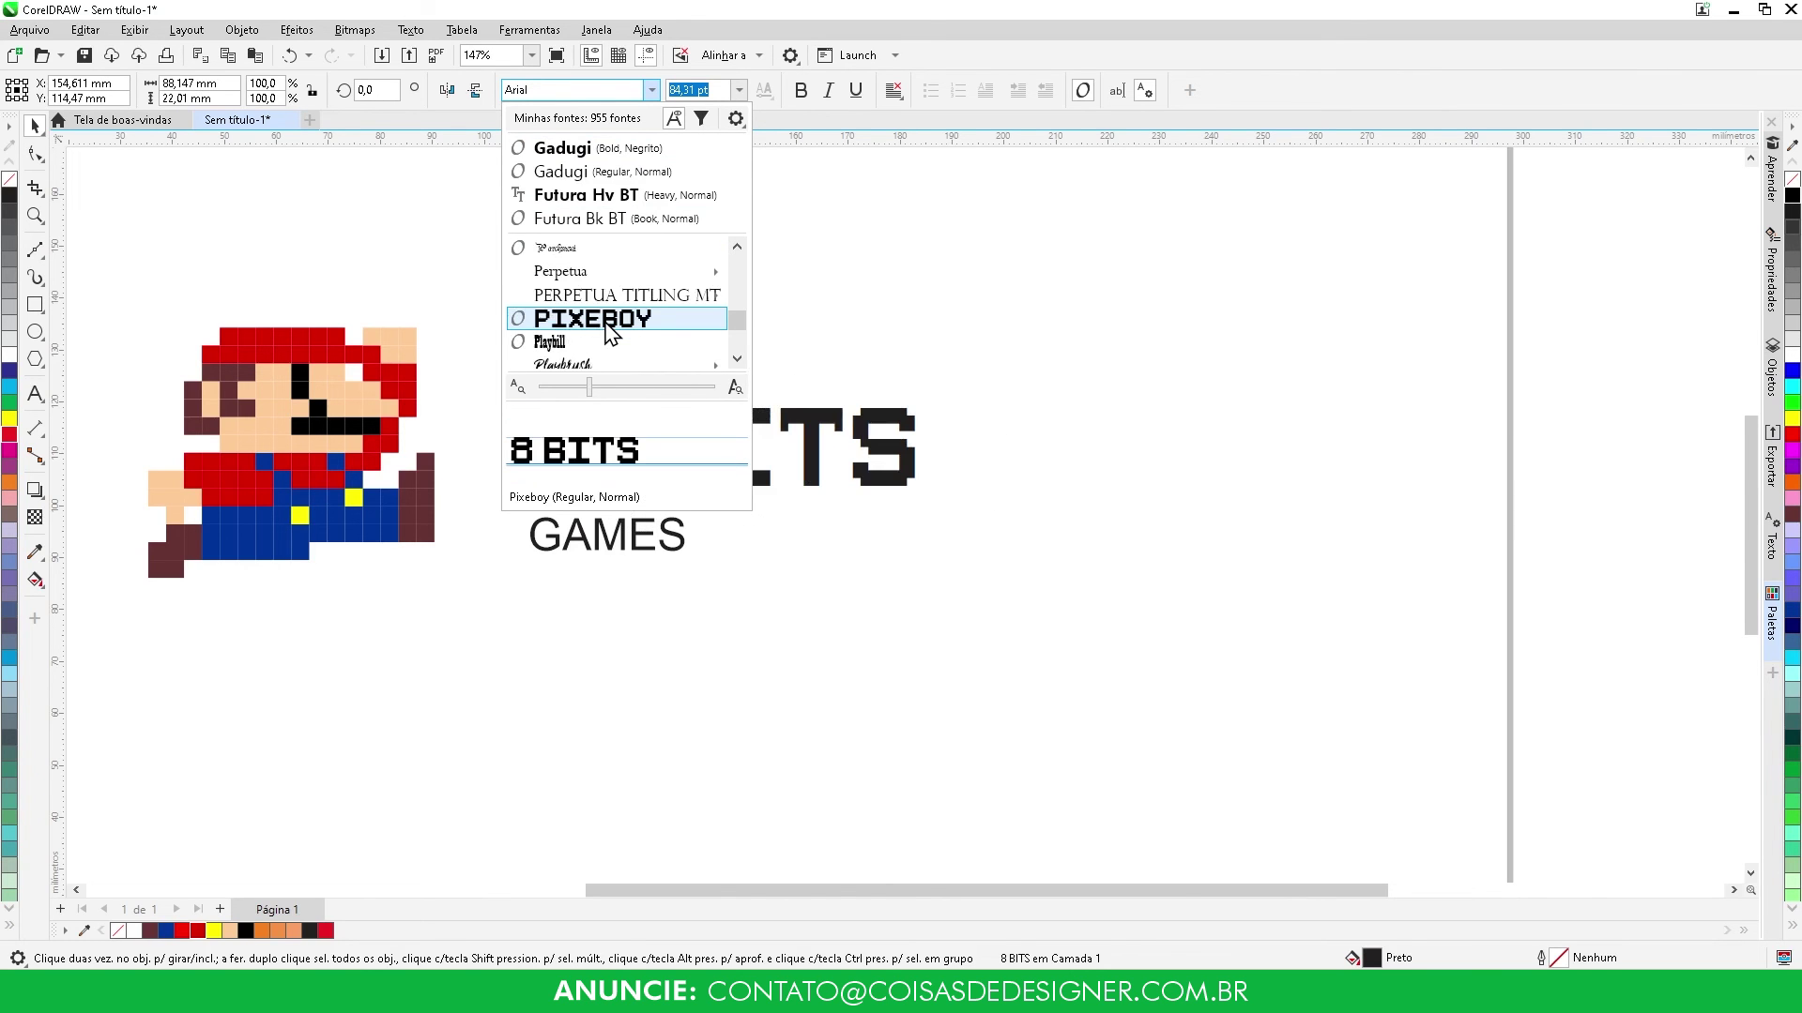
pyautogui.click(611, 319)
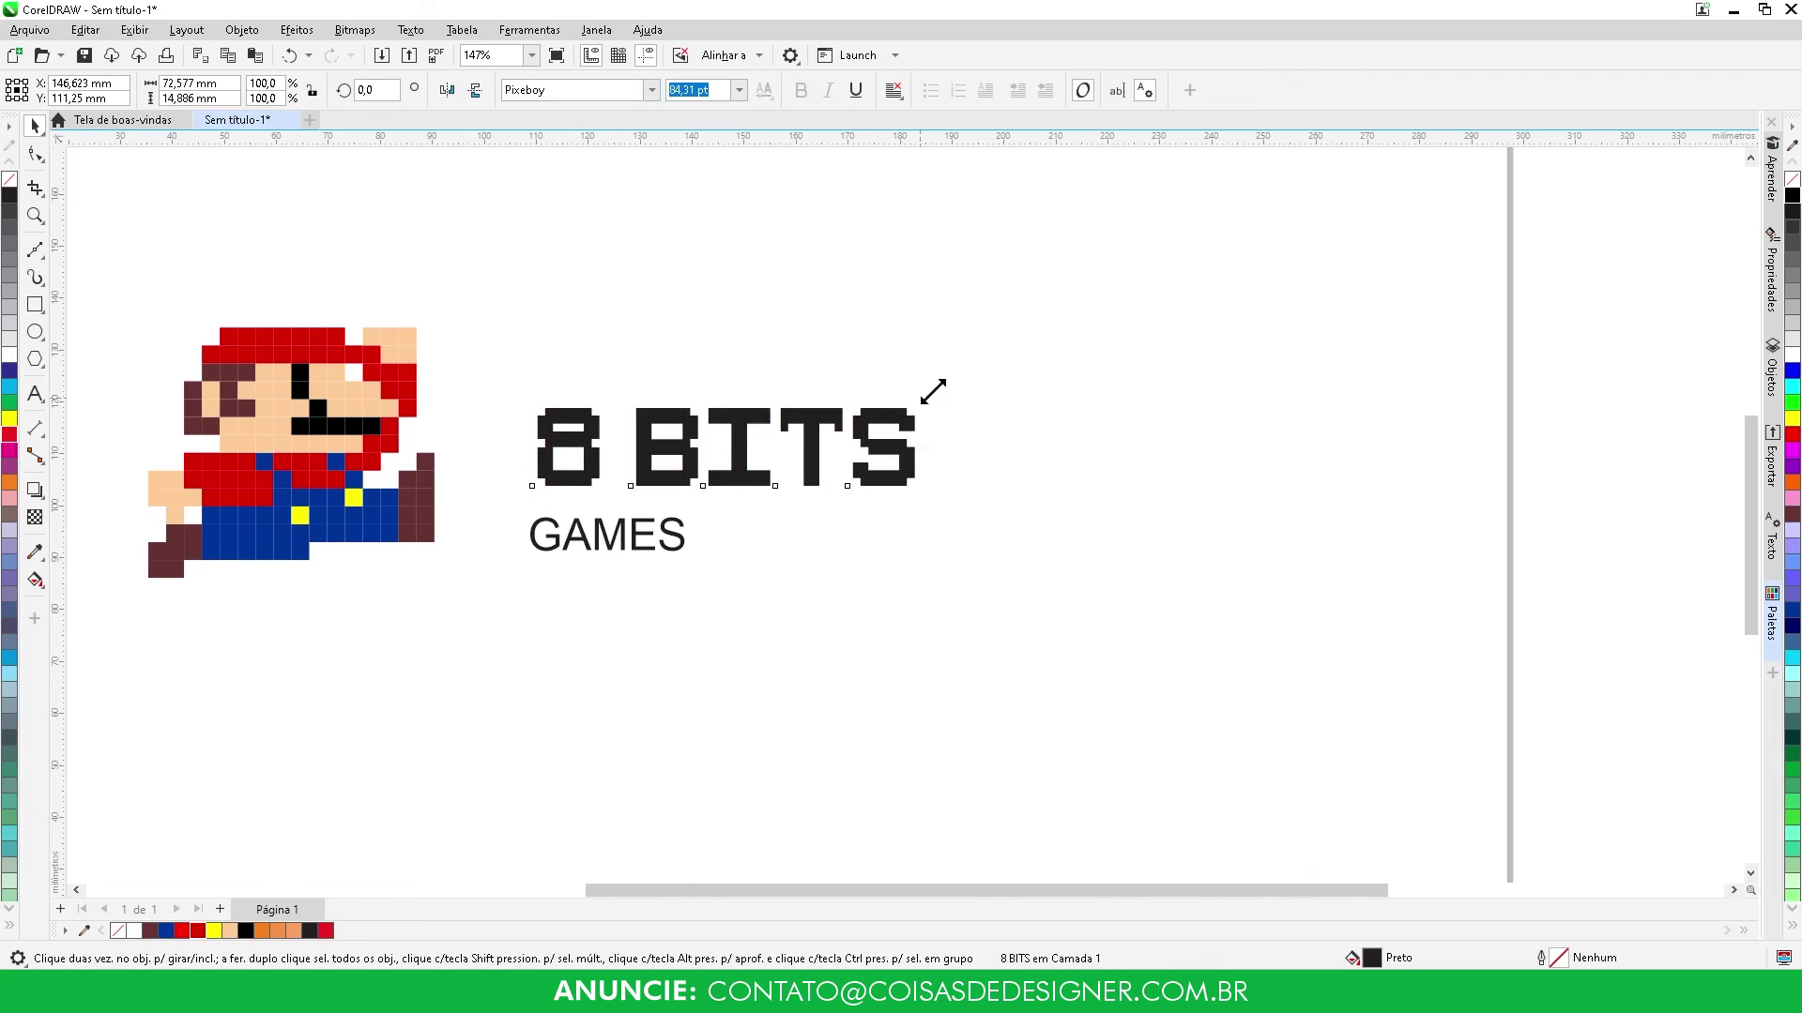
pyautogui.moveTo(933, 391); pyautogui.dragTo(1174, 294)
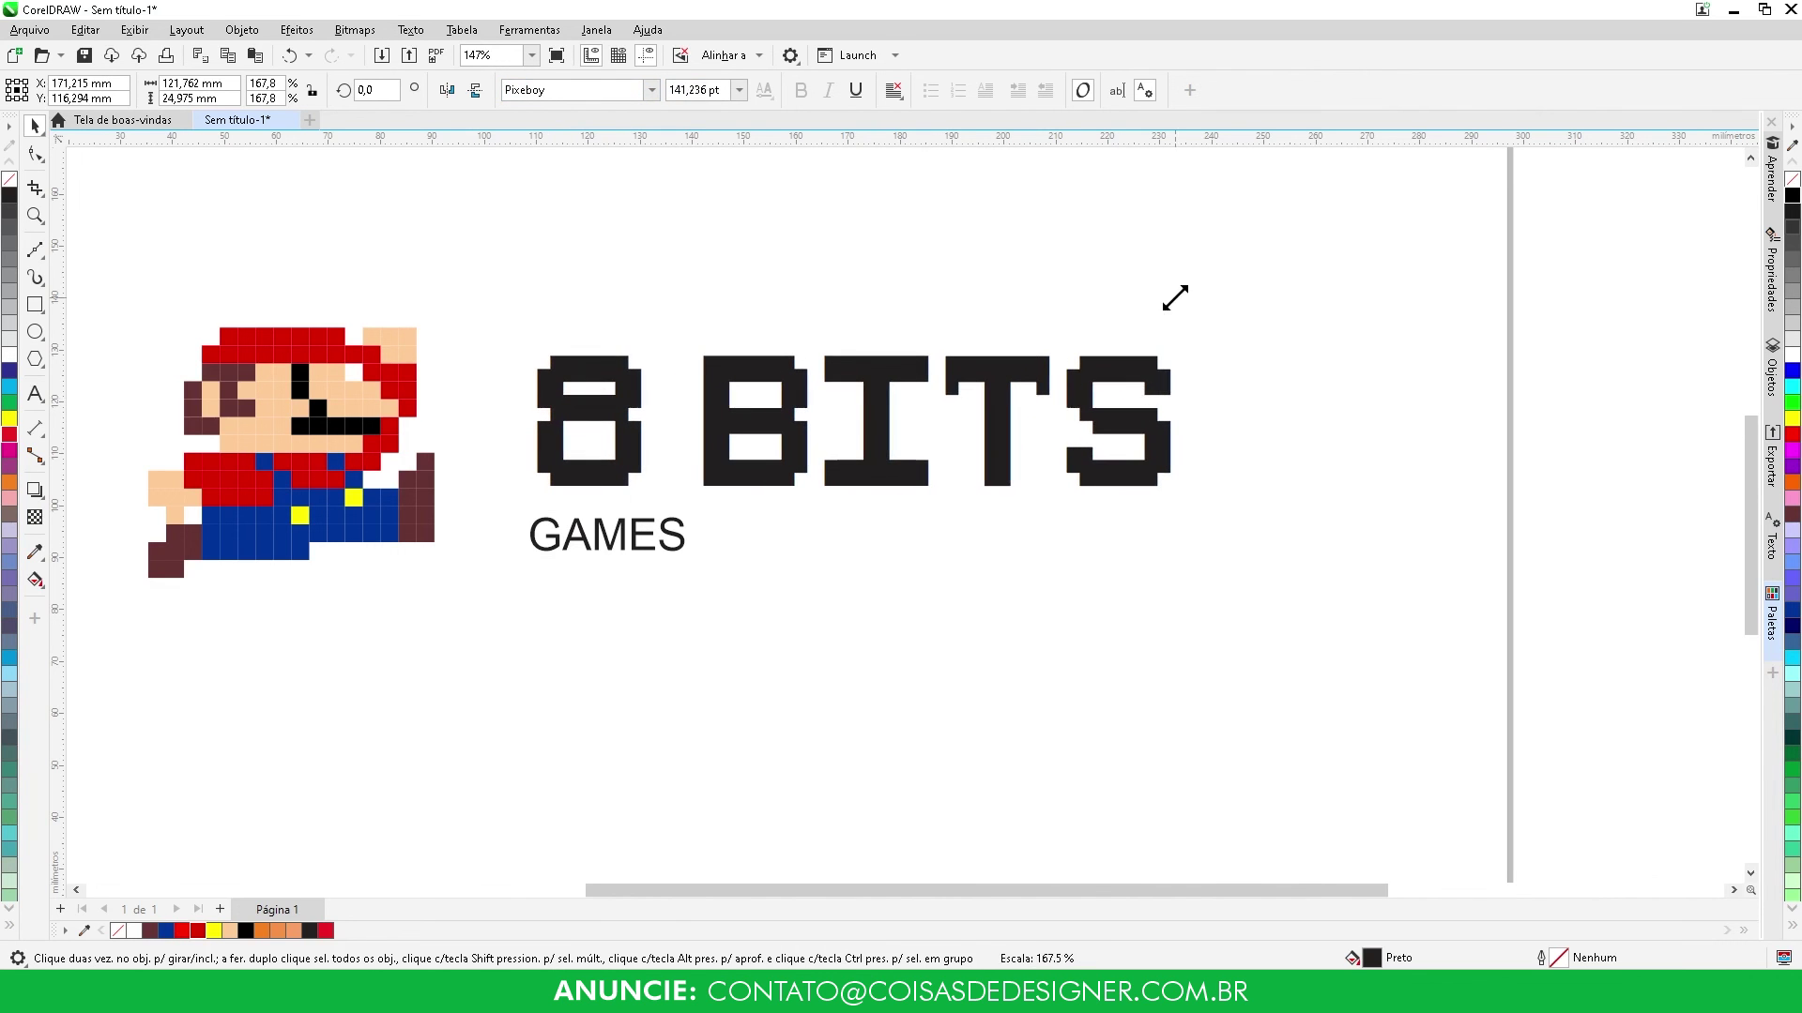
# Replace the text 8 BITS with RETRO and select the whole word GAMES below it
pyautogui.doubleClick(815, 381)
pyautogui.scroll(-2, 814, 381)
pyautogui.hotkey('ctrl', 'a')
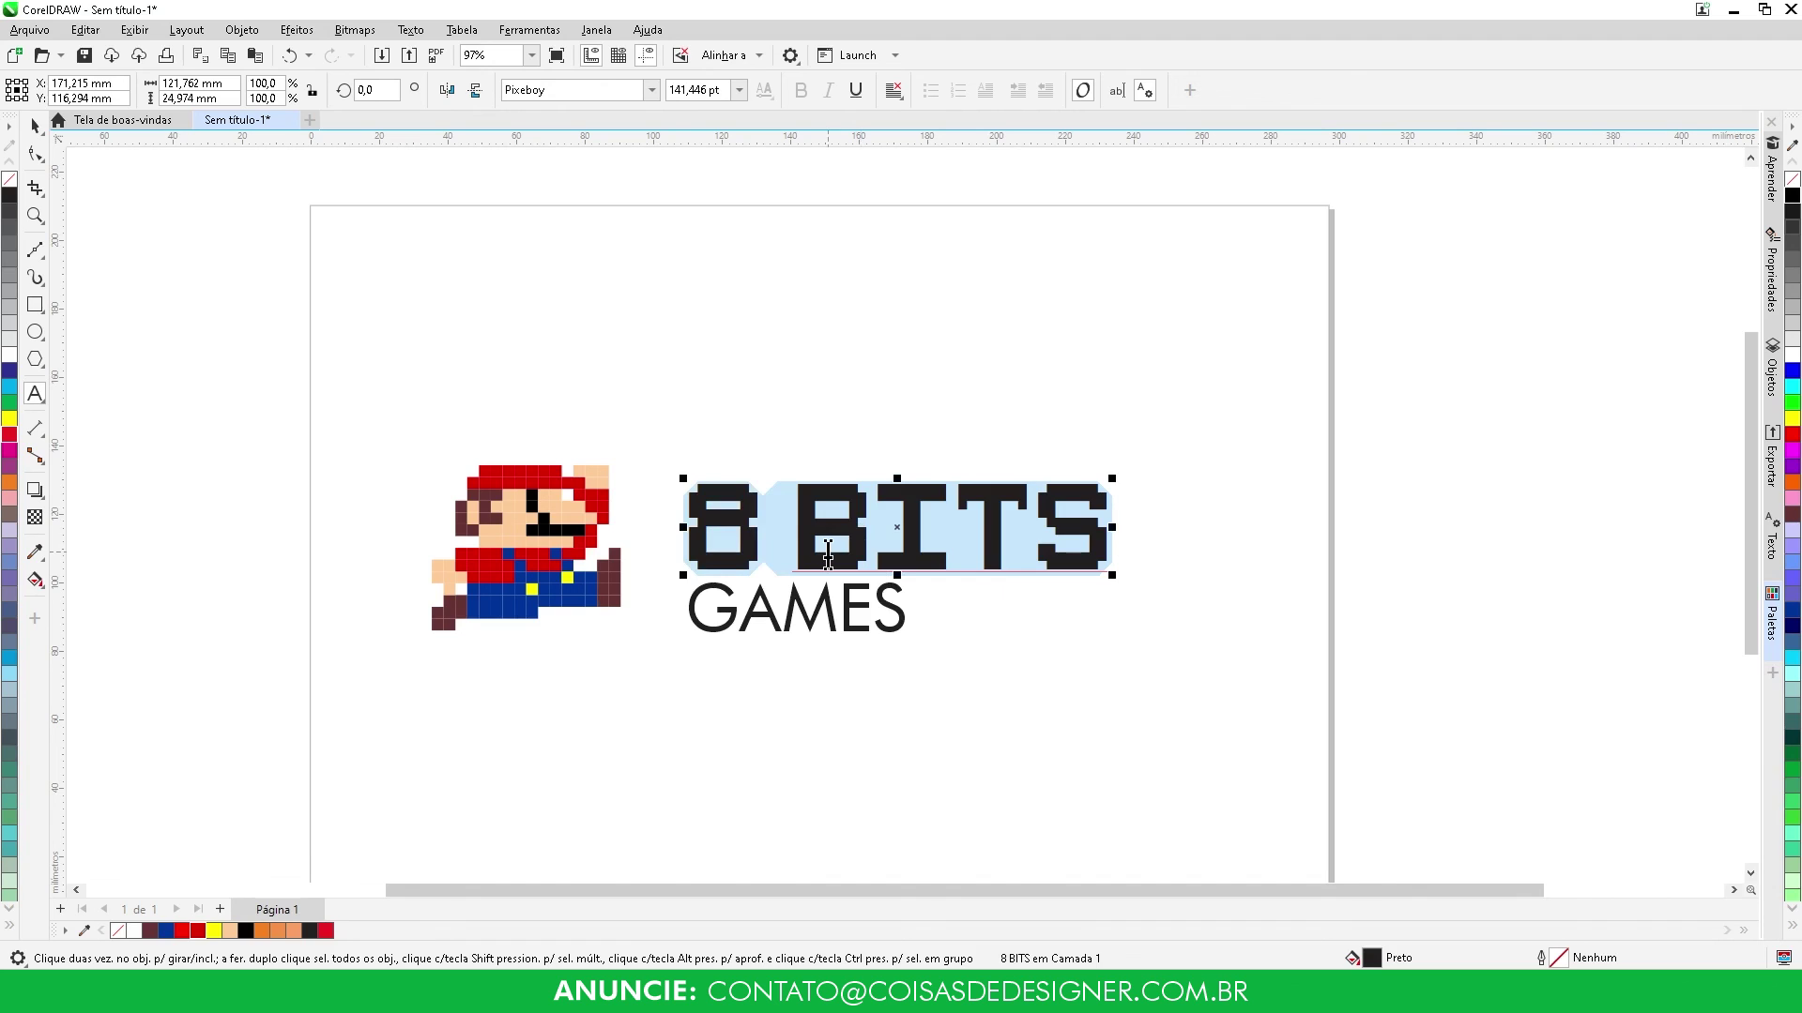
pyautogui.write('RETRO')
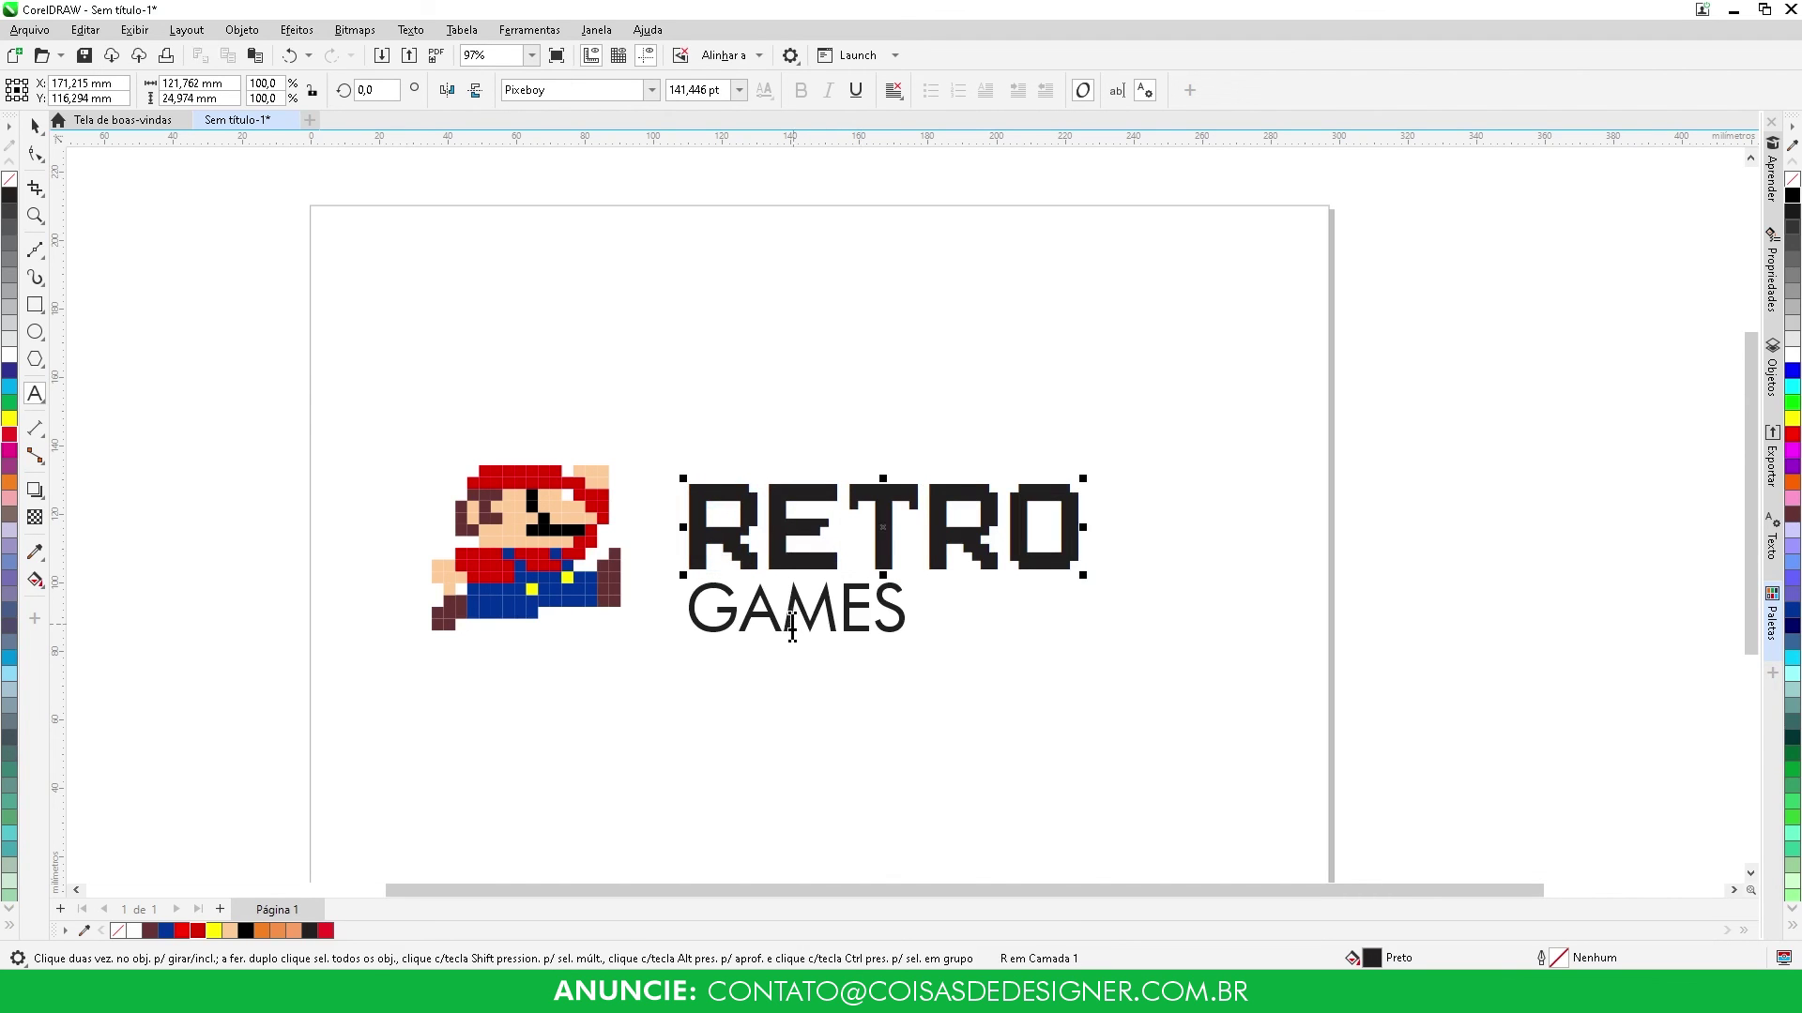
pyautogui.doubleClick(776, 614)
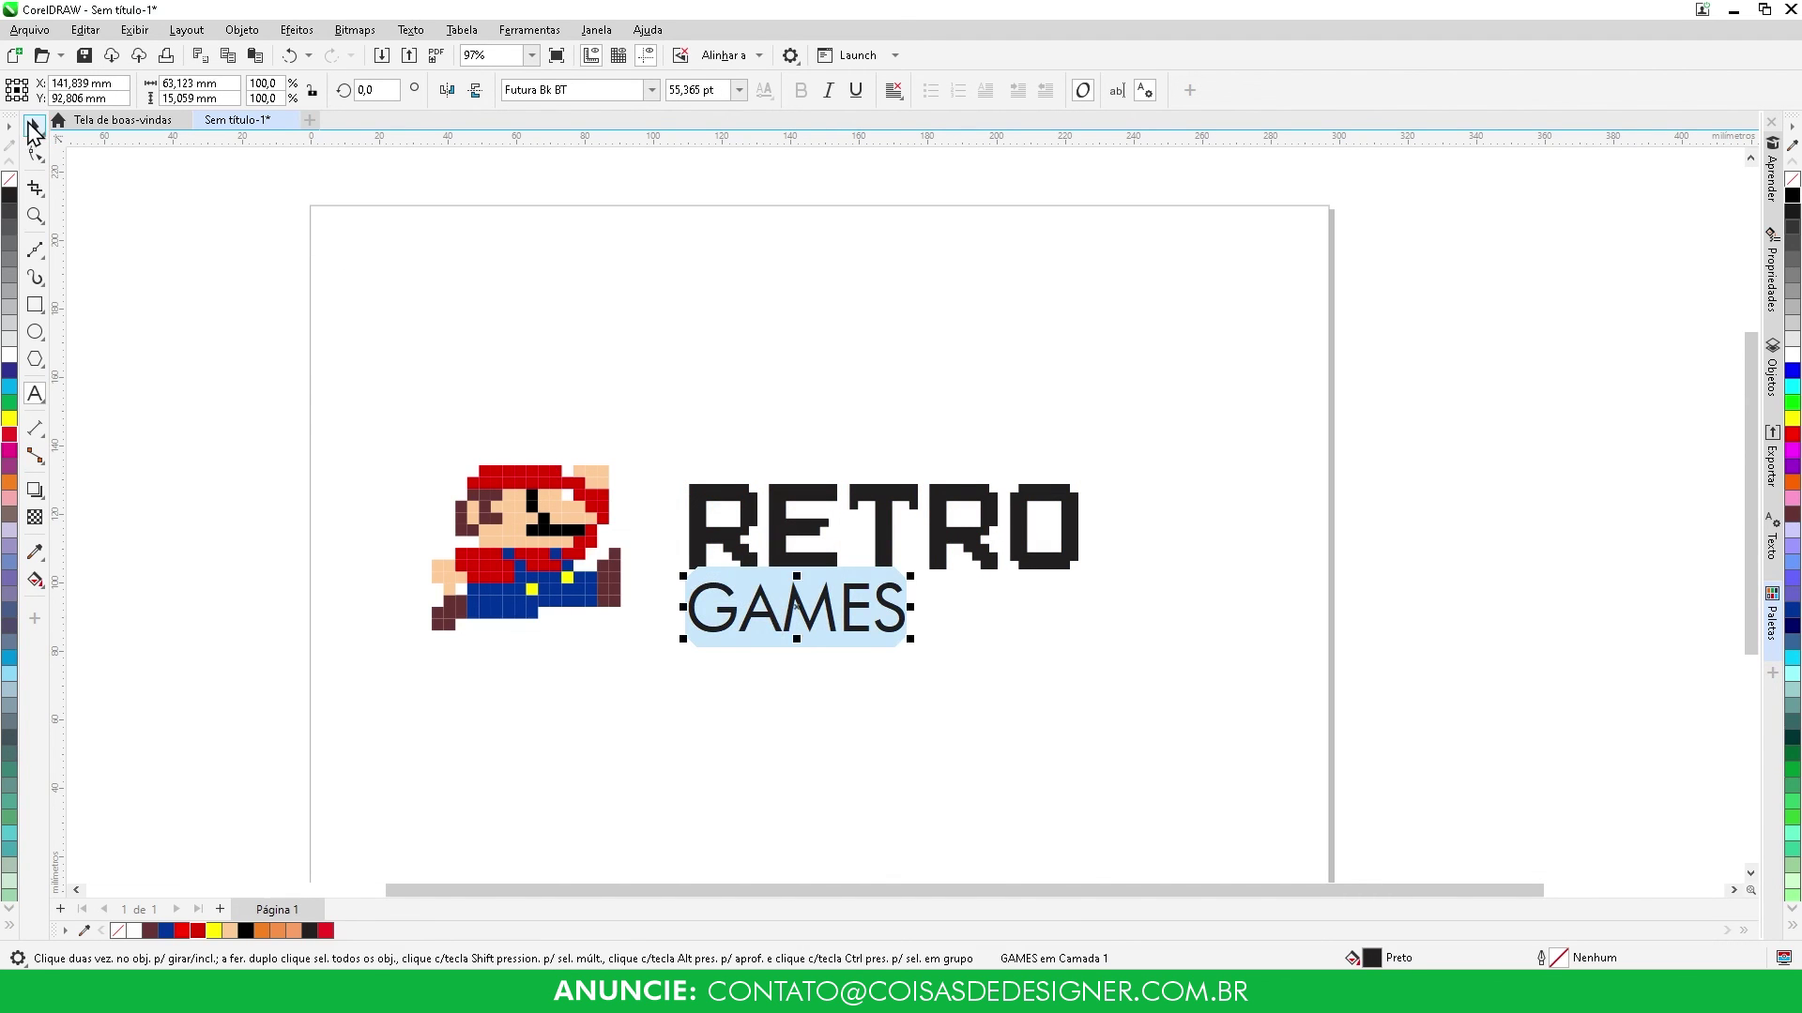
# Move the GAMES text above RETRO, enlarge it to about 98 pt, and place RETRO directly beneath it
pyautogui.click(35, 124)
pyautogui.moveTo(764, 600); pyautogui.dragTo(769, 441)
pyautogui.moveTo(908, 401); pyautogui.dragTo(1073, 324)
pyautogui.keyDown('shift'); pyautogui.click(737, 532); pyautogui.keyUp('shift')
pyautogui.moveTo(736, 532); pyautogui.dragTo(735, 589)
# Set the GAMES text in the Pixeboy font and enlarge it to about 141 pt to match RETRO's width
pyautogui.click(798, 473)
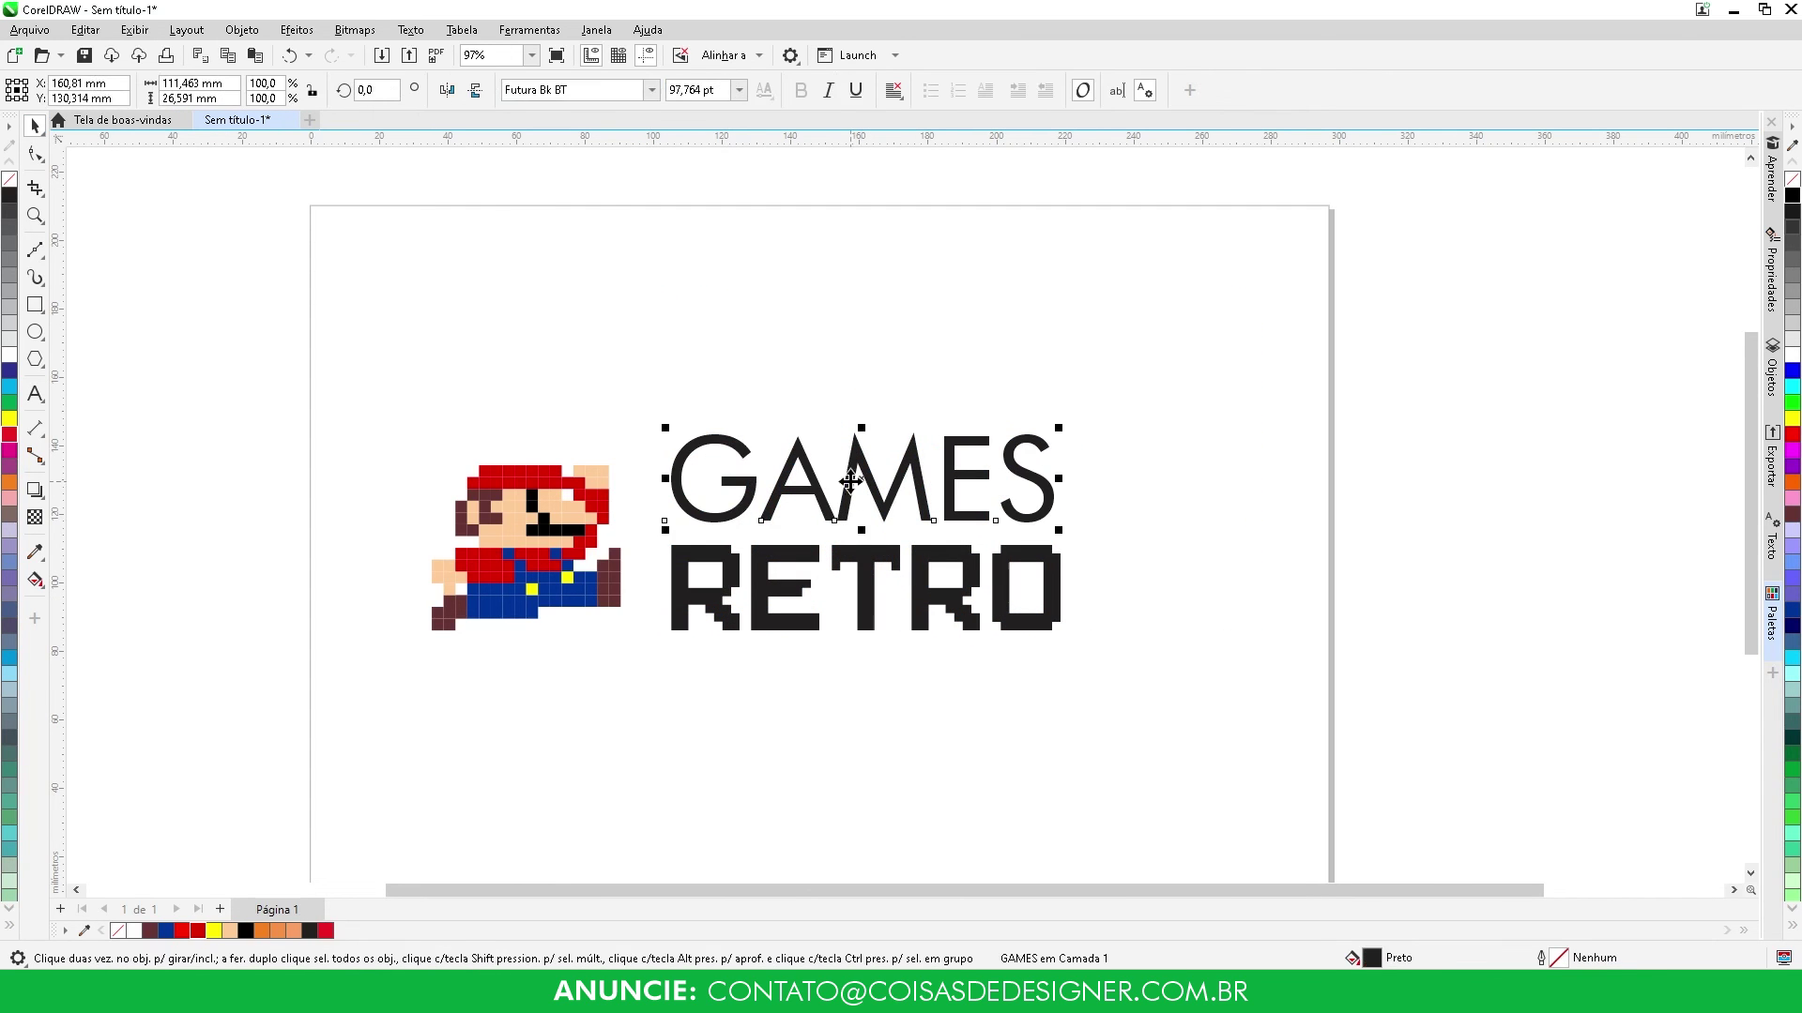
pyautogui.click(650, 89)
pyautogui.click(582, 172)
pyautogui.moveTo(944, 457); pyautogui.dragTo(1061, 394)
pyautogui.click(1001, 736)
pyautogui.scroll(-3, 563, 473)
pyautogui.scroll(3, 584, 497)
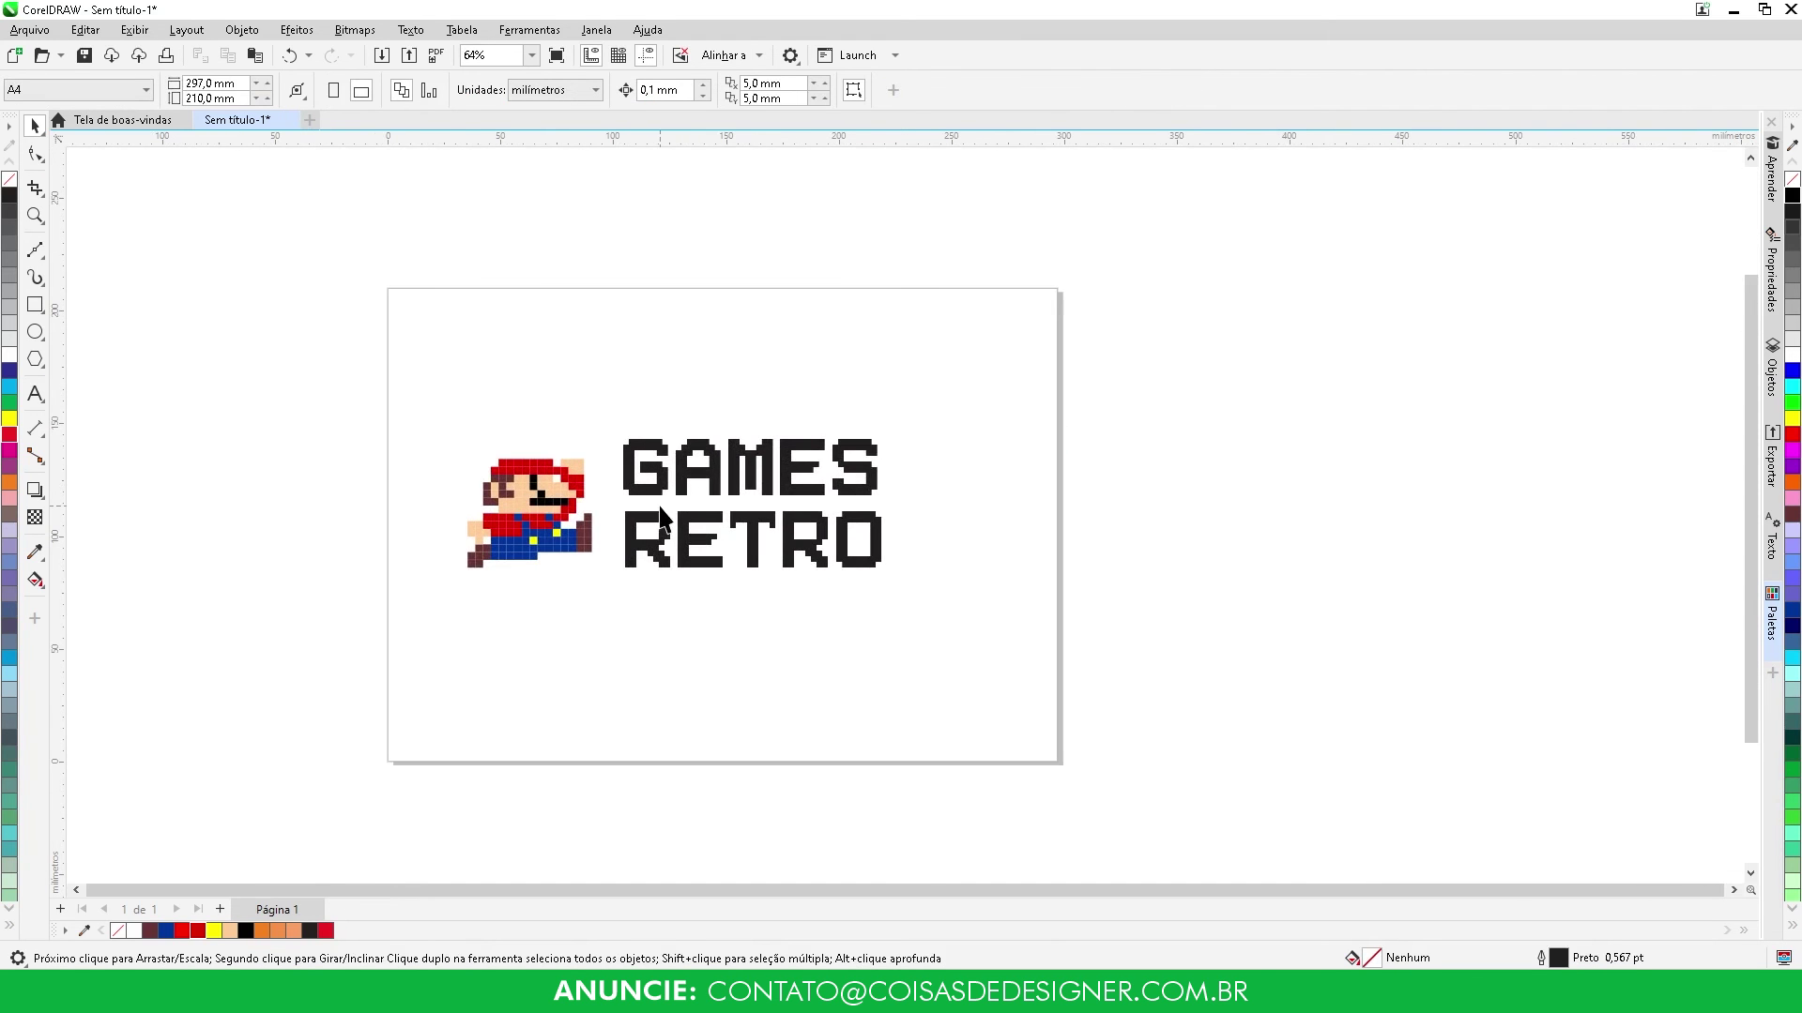
# Fill the GAMES text with the red (Vermelho) from the document palette
pyautogui.click(687, 462)
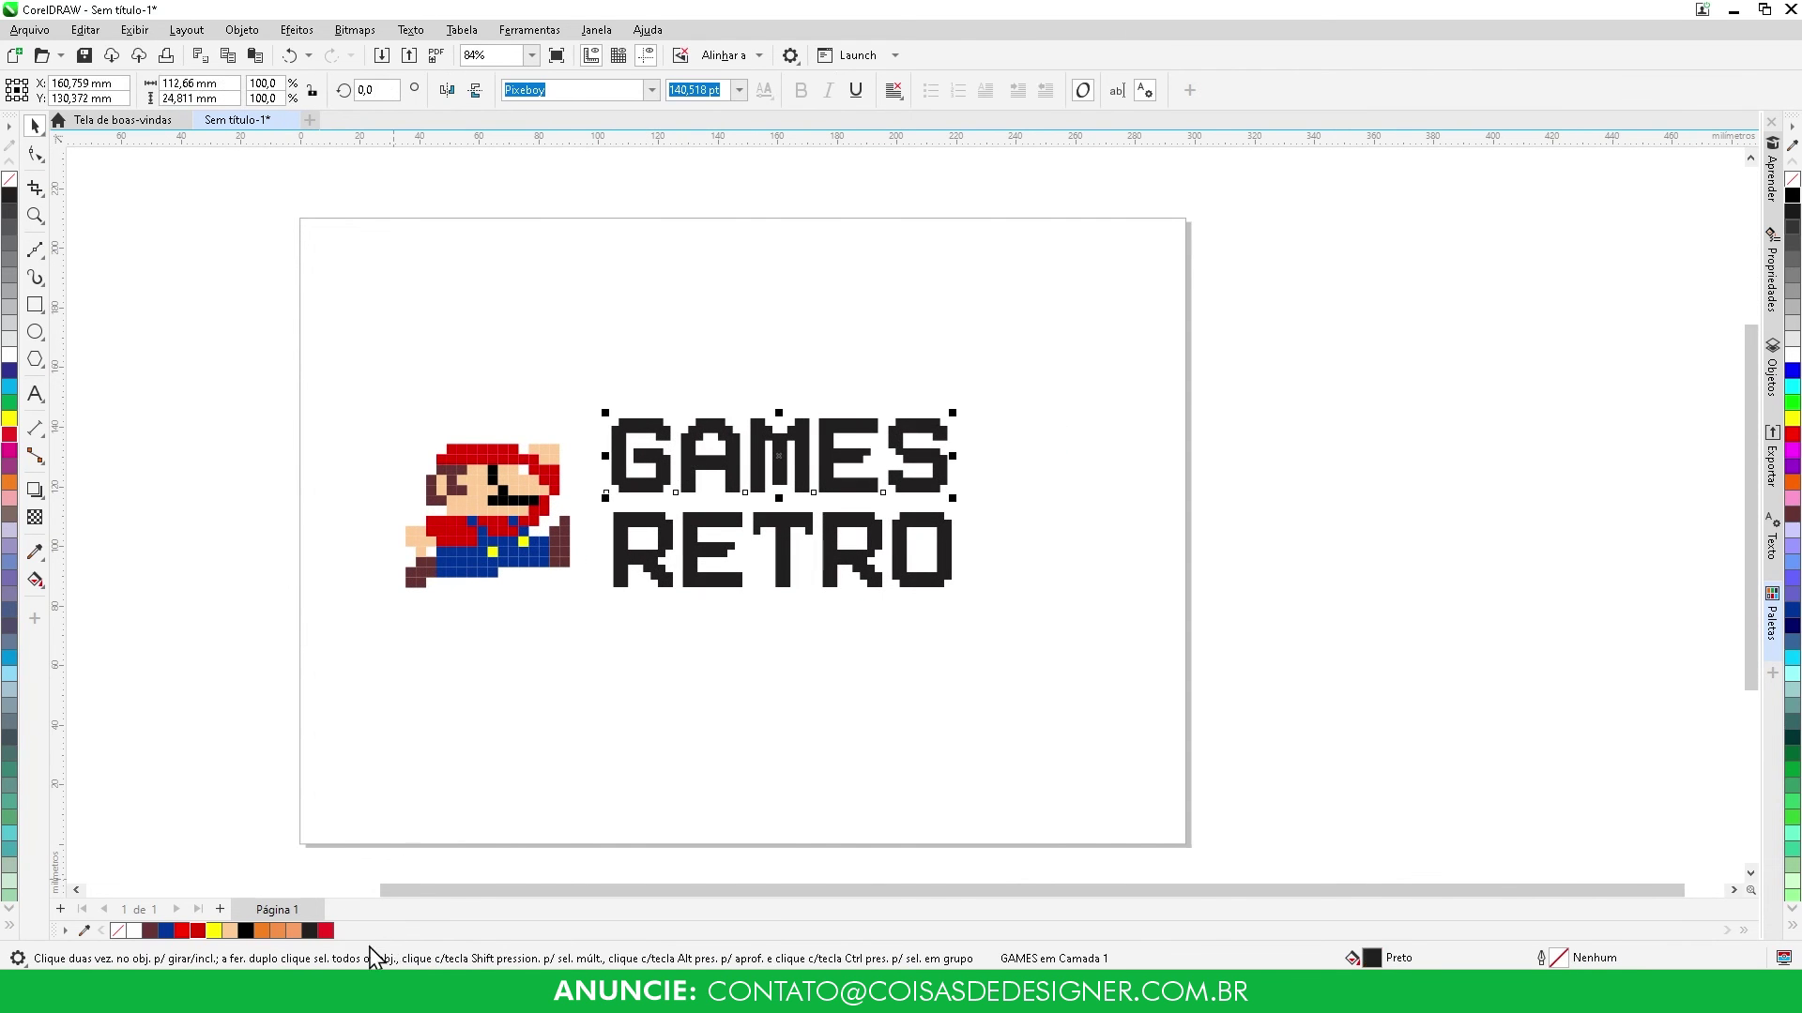
pyautogui.click(326, 931)
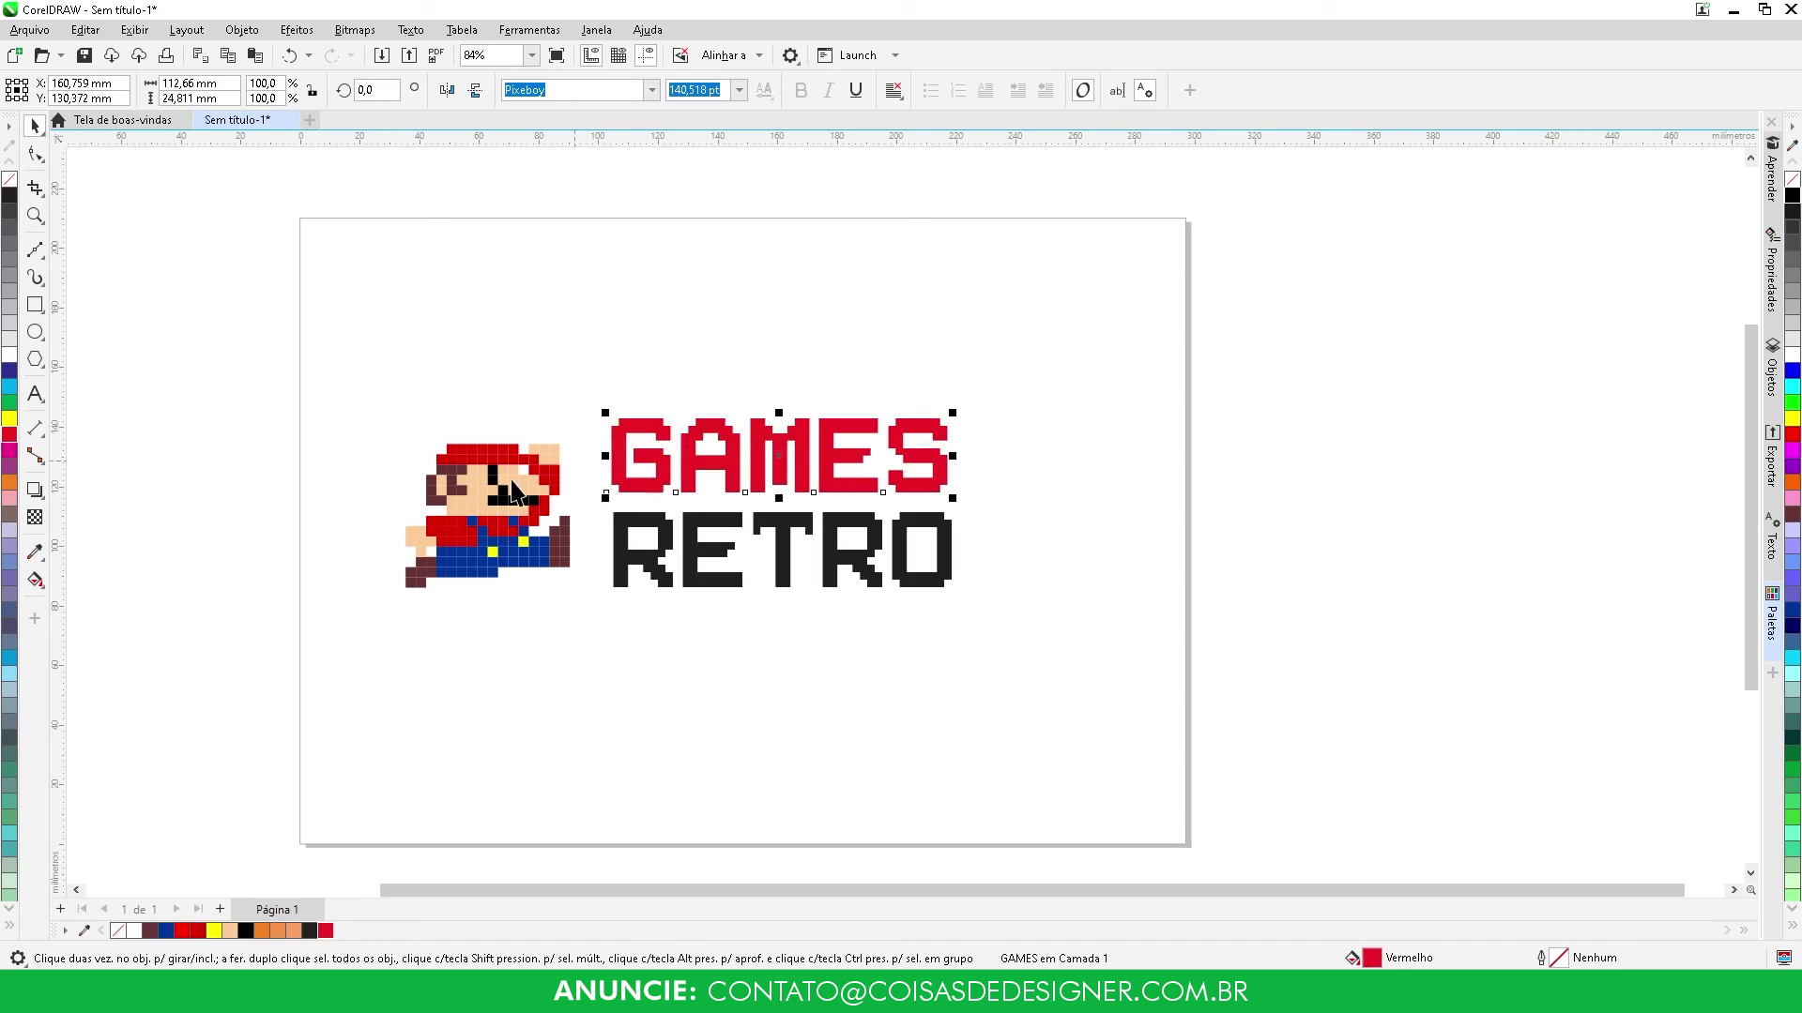
pyautogui.click(670, 711)
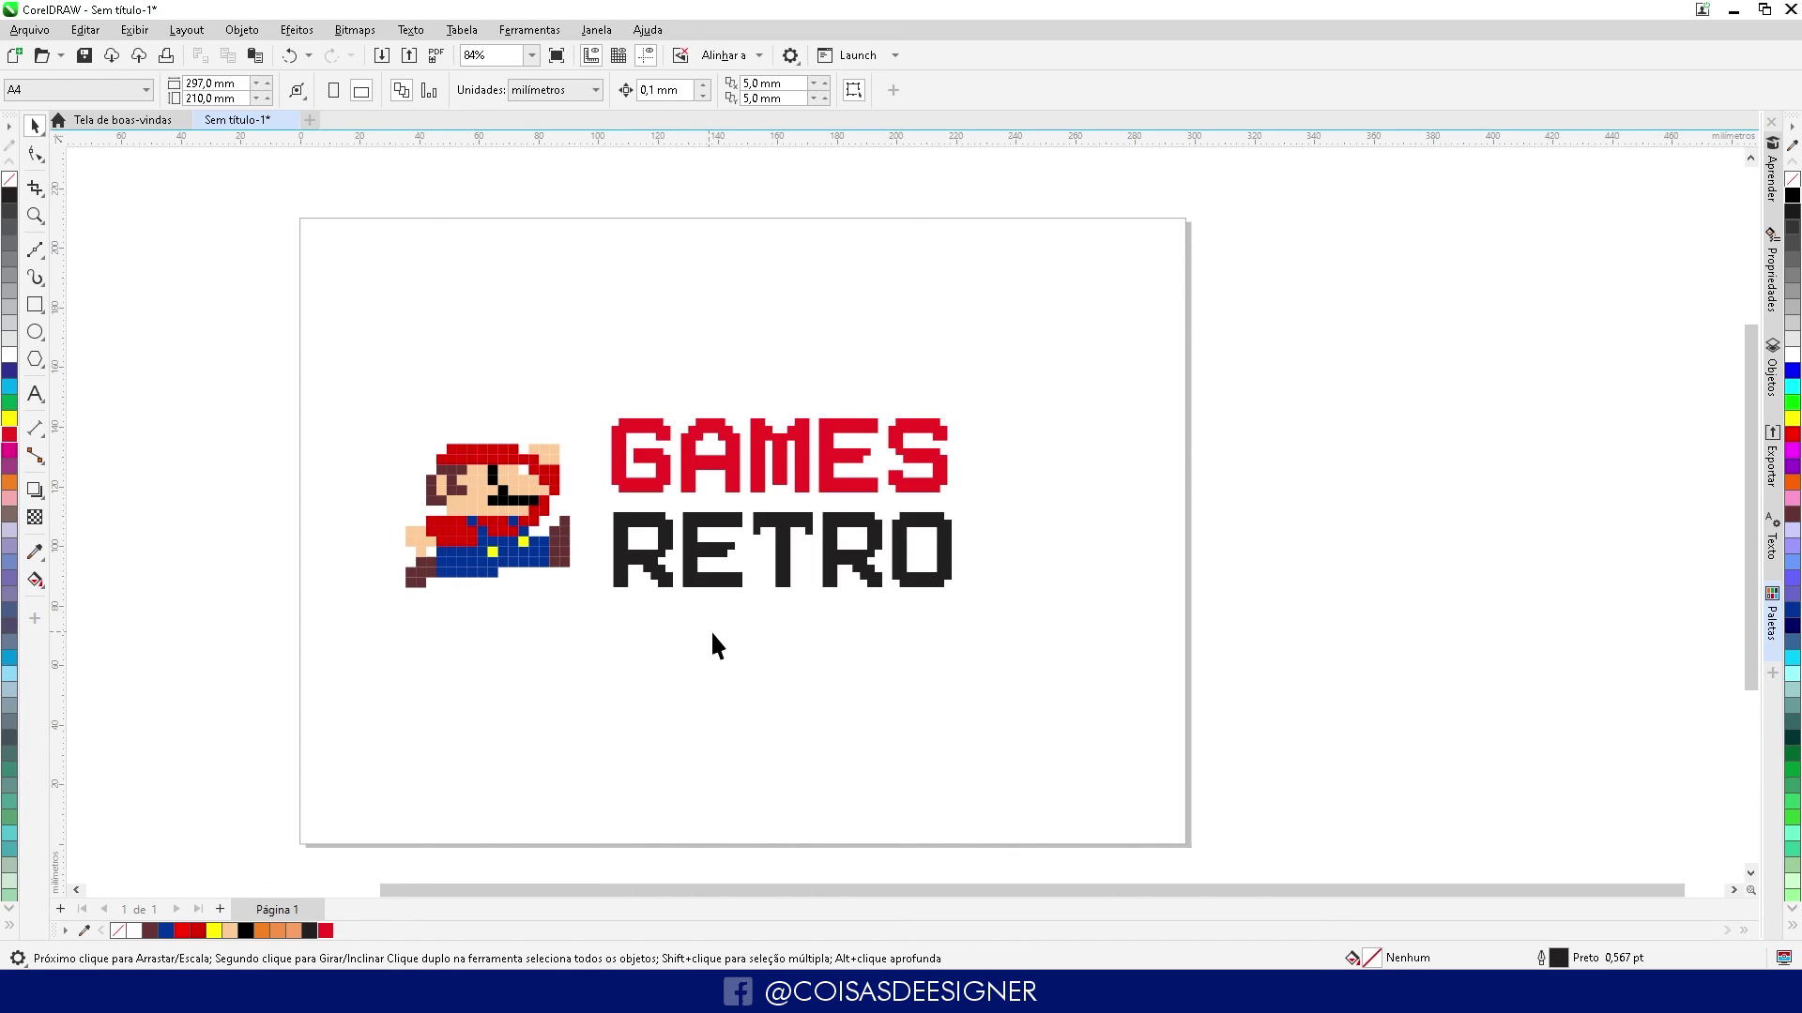
# Move the character and both text lines together to about the centre of the page
pyautogui.moveTo(303, 347); pyautogui.dragTo(1217, 739)
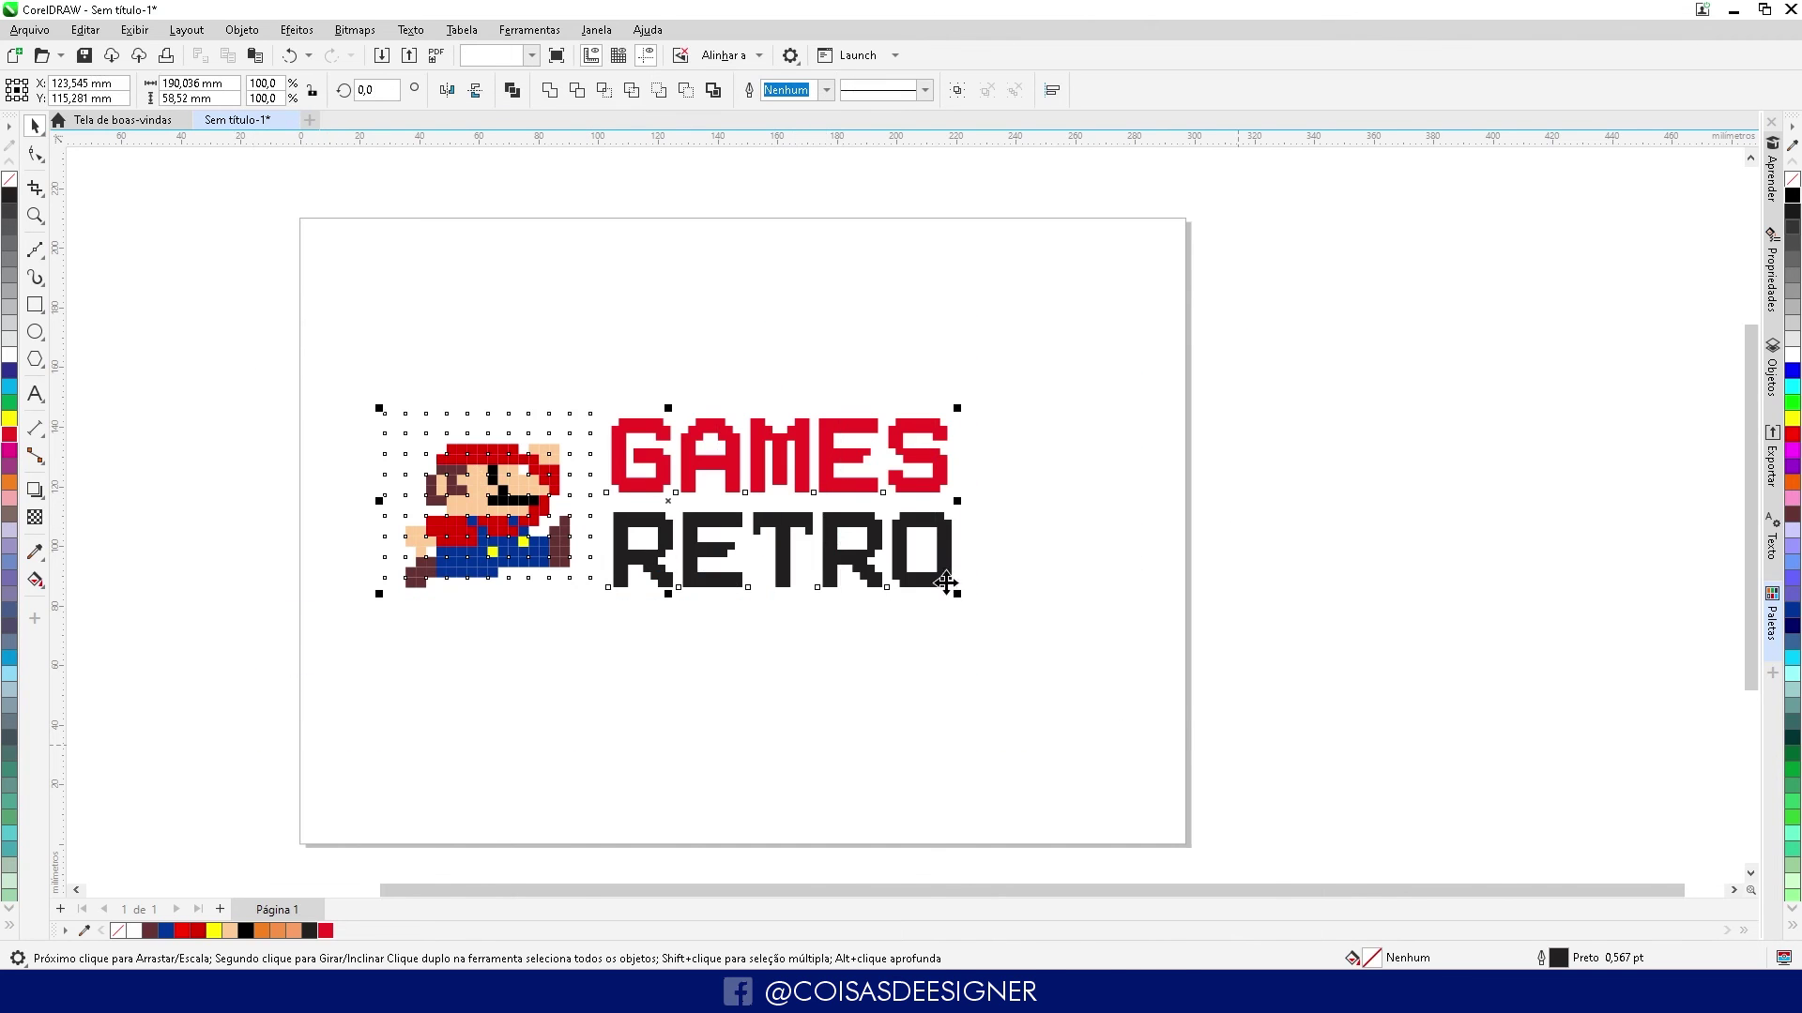
pyautogui.moveTo(946, 549); pyautogui.dragTo(1007, 569)
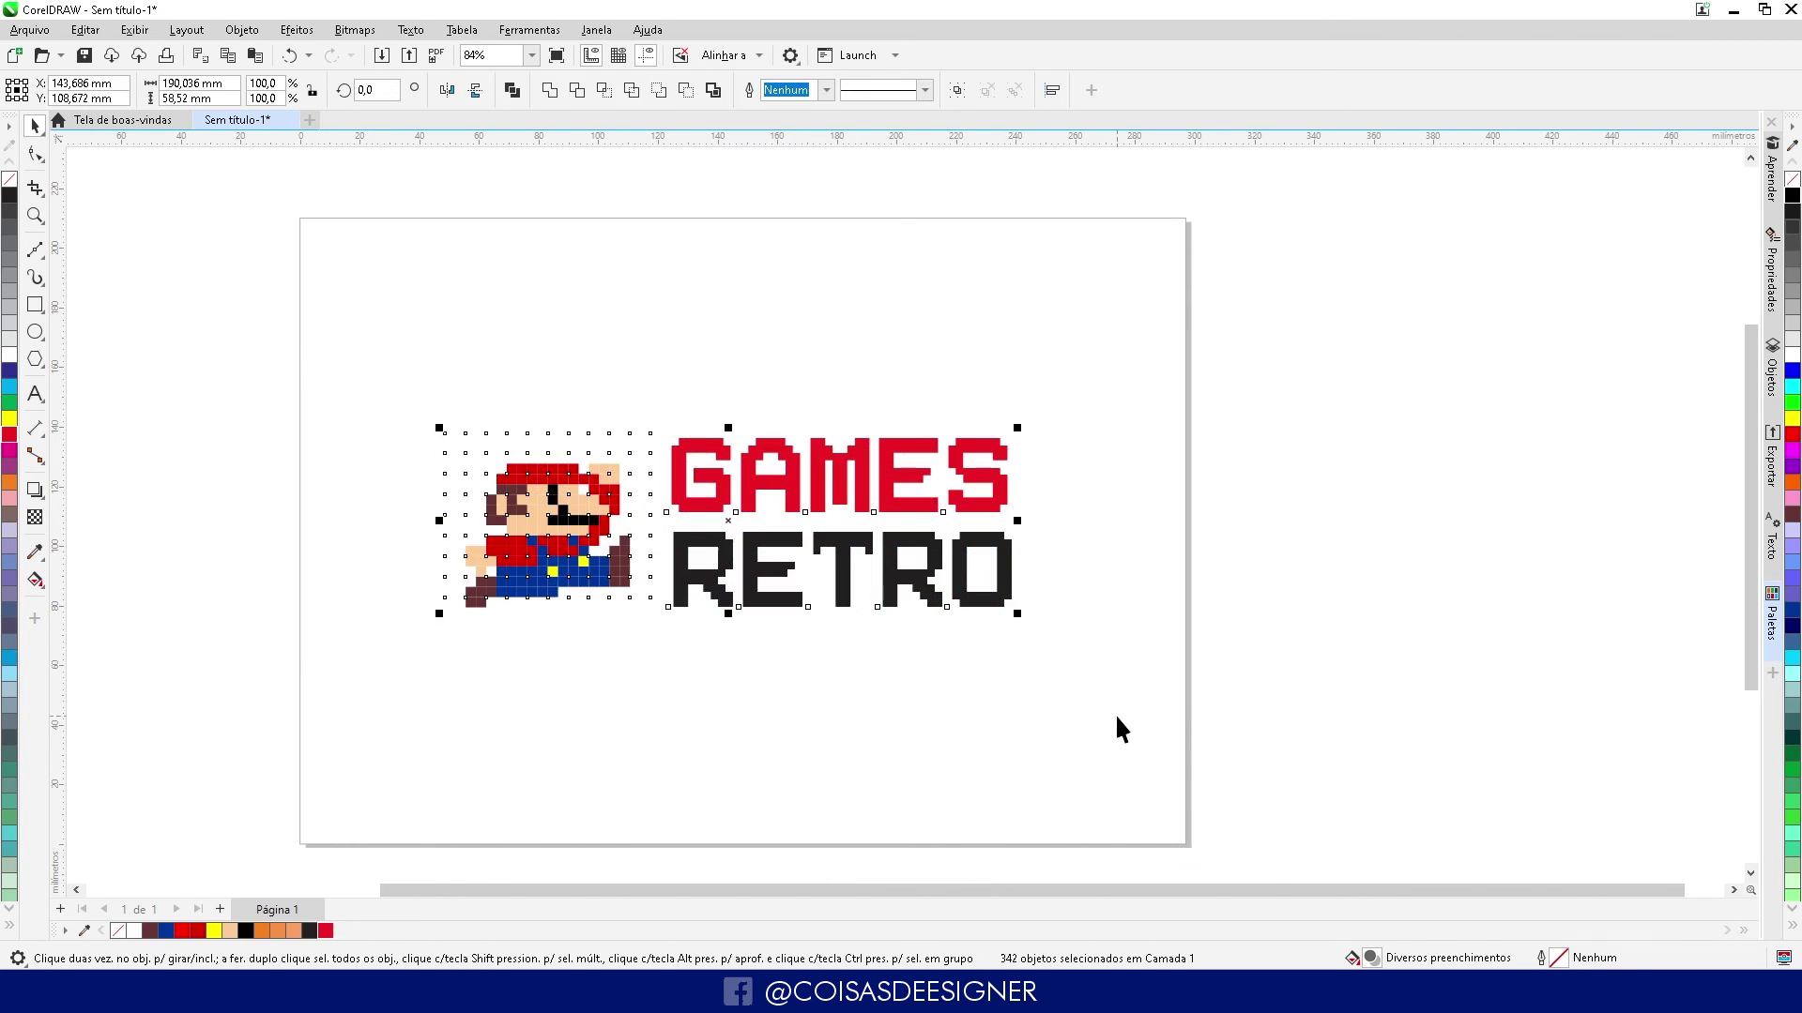
pyautogui.click(1116, 728)
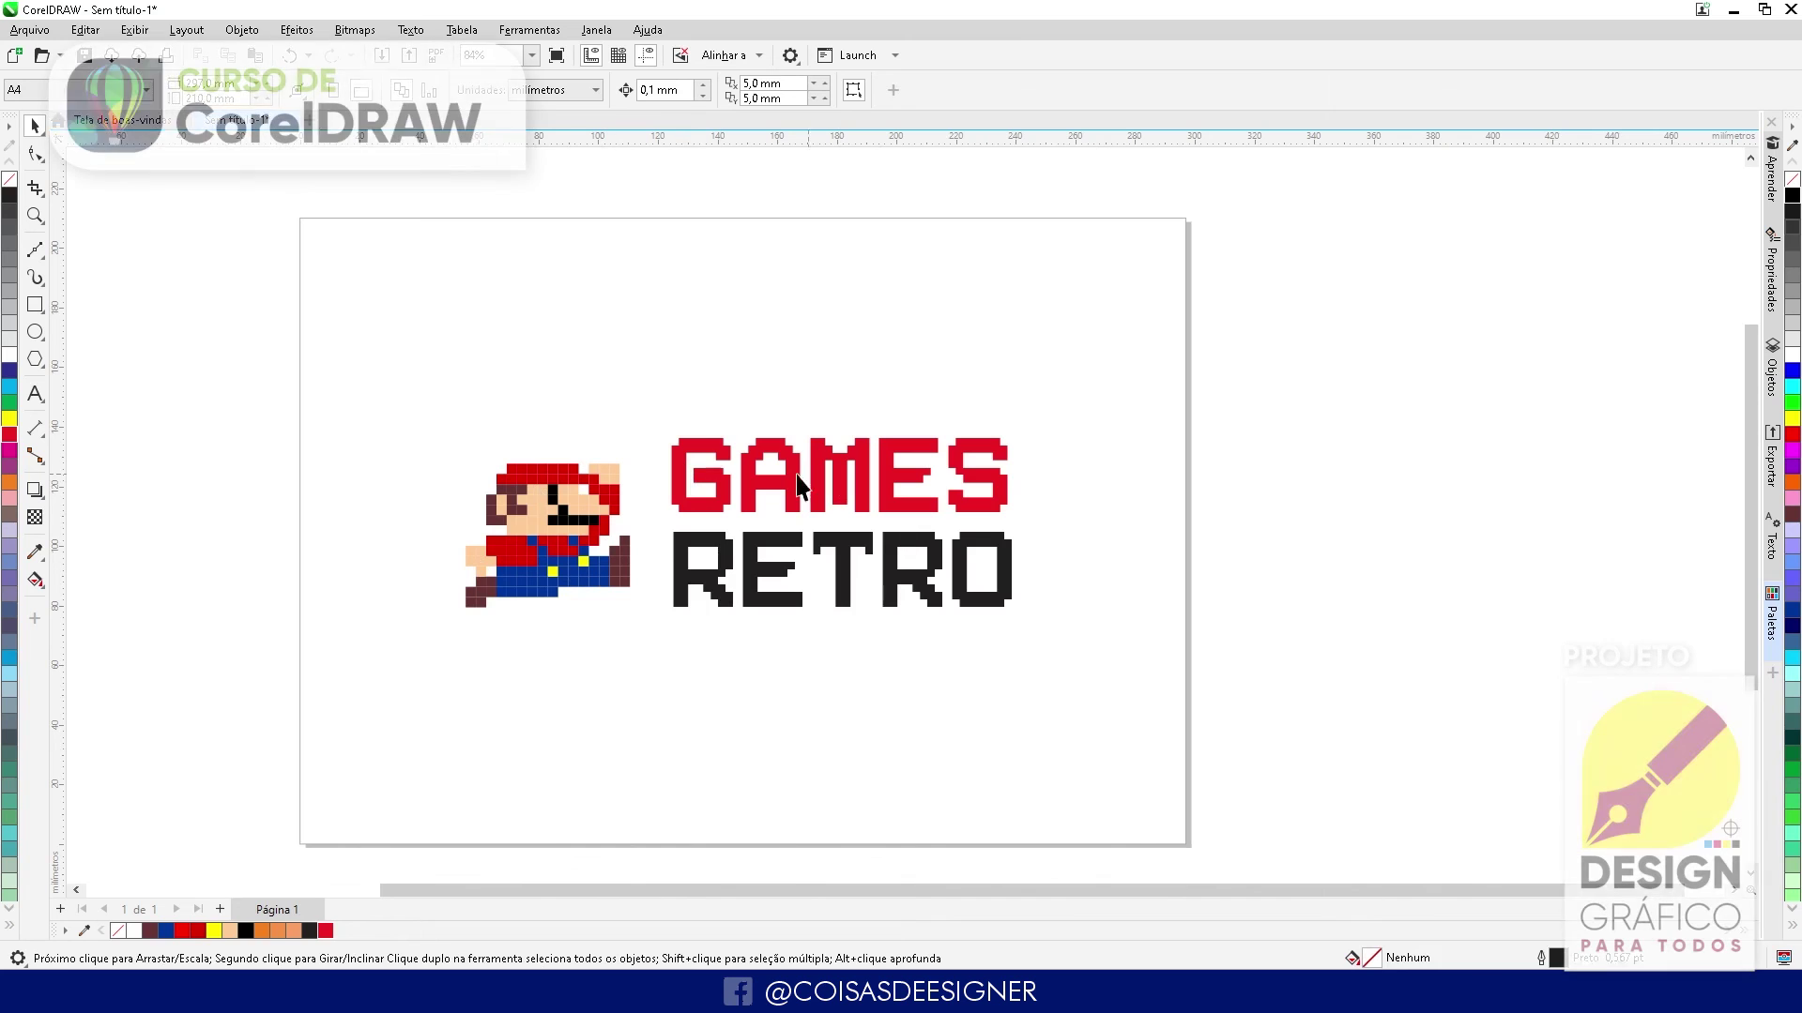